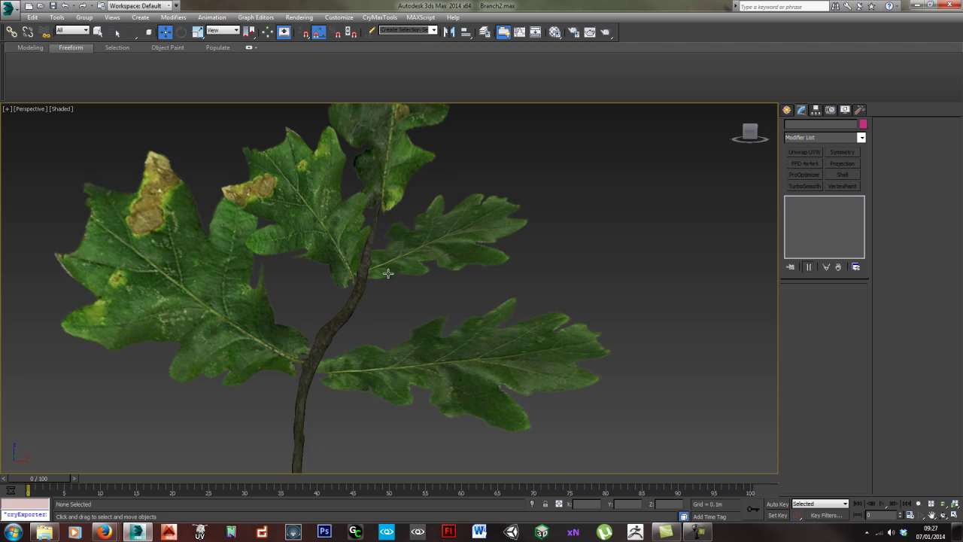
Examine the row of leafy branch clusters and the twig mesh of the cluster at the end of the row.
{"action": "scroll", "coordinate": [343, 250], "scroll_direction": "down", "scroll_amount": 6}
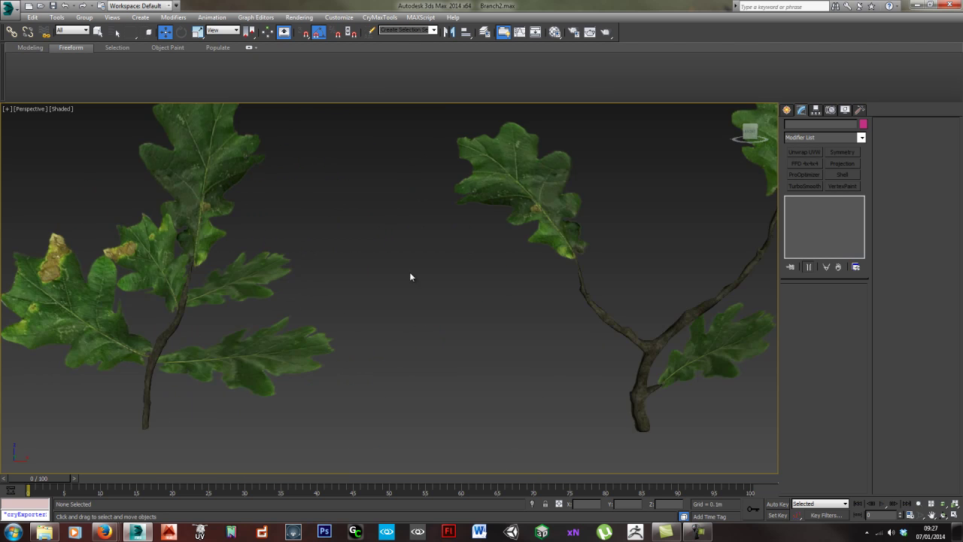
{"action": "middle_click_drag", "start_coordinate": [653, 314], "coordinate": [519, 337], "text": "alt"}
{"action": "middle_click_drag", "start_coordinate": [626, 327], "coordinate": [606, 320]}
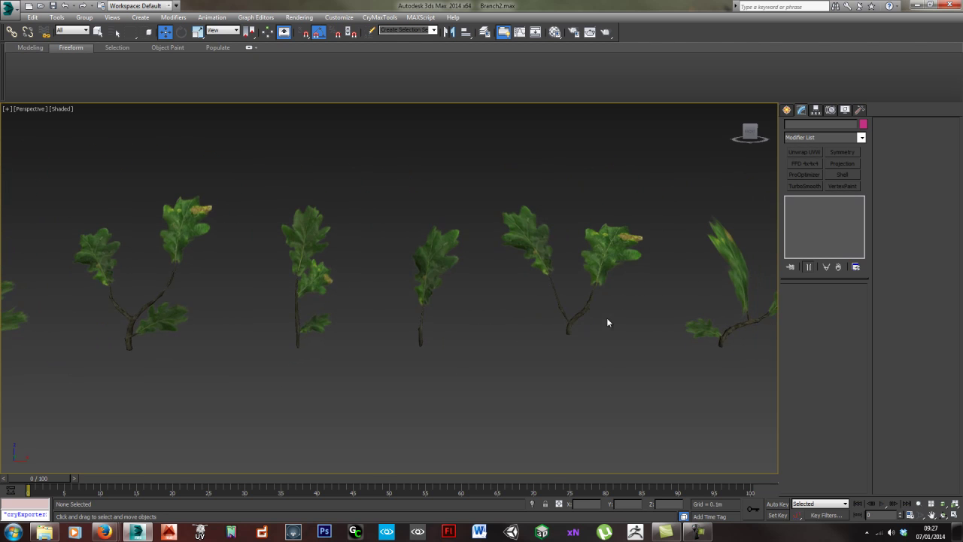
{"action": "middle_click_drag", "start_coordinate": [733, 332], "coordinate": [501, 319]}
{"action": "left_click", "coordinate": [541, 317]}
{"action": "scroll", "coordinate": [501, 320], "scroll_direction": "up", "scroll_amount": 5}
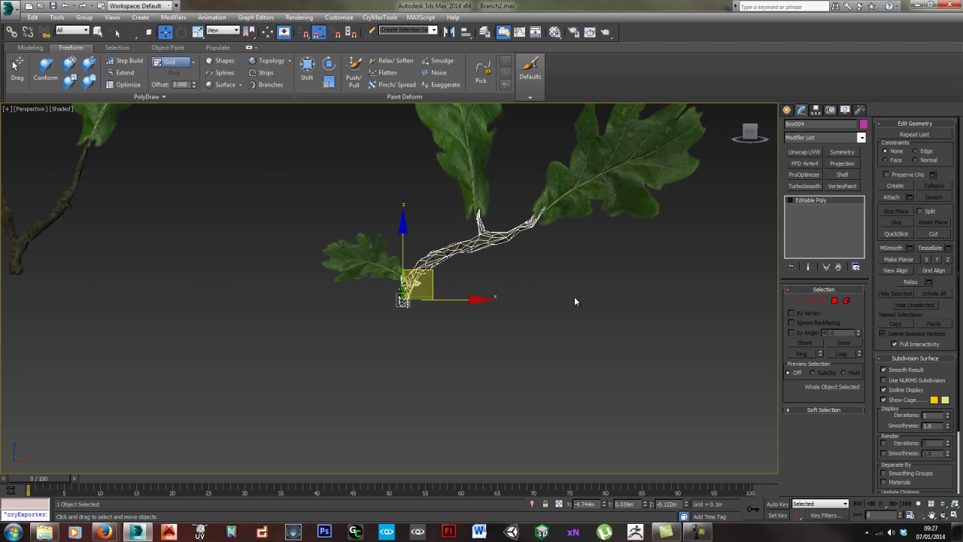
{"action": "left_click", "coordinate": [574, 296]}
{"action": "left_click", "coordinate": [490, 237]}
{"action": "middle_click_drag", "start_coordinate": [573, 180], "coordinate": [494, 286]}
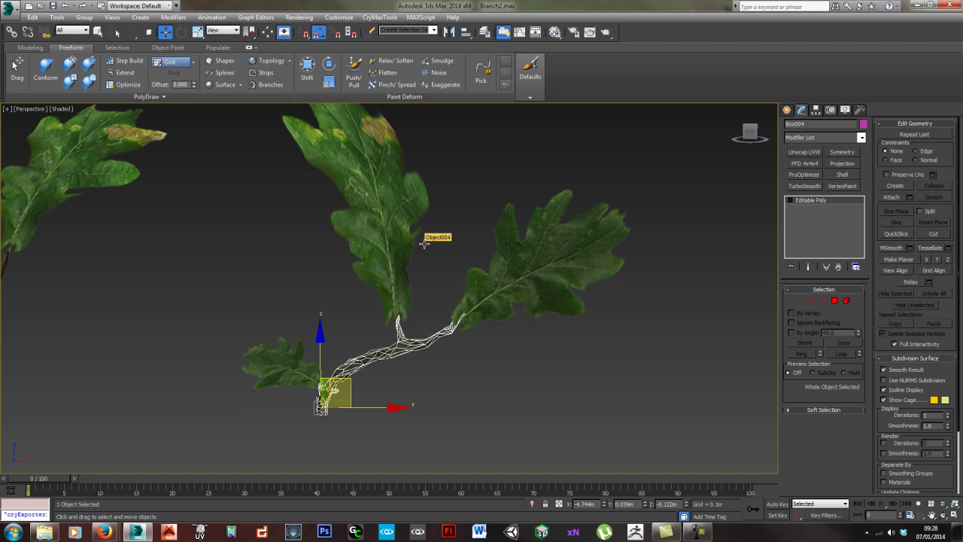
{"action": "left_click", "coordinate": [466, 424]}
Examine the finished leafy tree, looking closely at how the branch clusters are distributed along its crown and lower limbs.
{"action": "scroll", "coordinate": [557, 301], "scroll_direction": "down", "scroll_amount": 6}
{"action": "middle_click_drag", "start_coordinate": [599, 311], "coordinate": [343, 332]}
{"action": "scroll", "coordinate": [543, 304], "scroll_direction": "down", "scroll_amount": 5}
{"action": "middle_click_drag", "start_coordinate": [591, 290], "coordinate": [495, 413]}
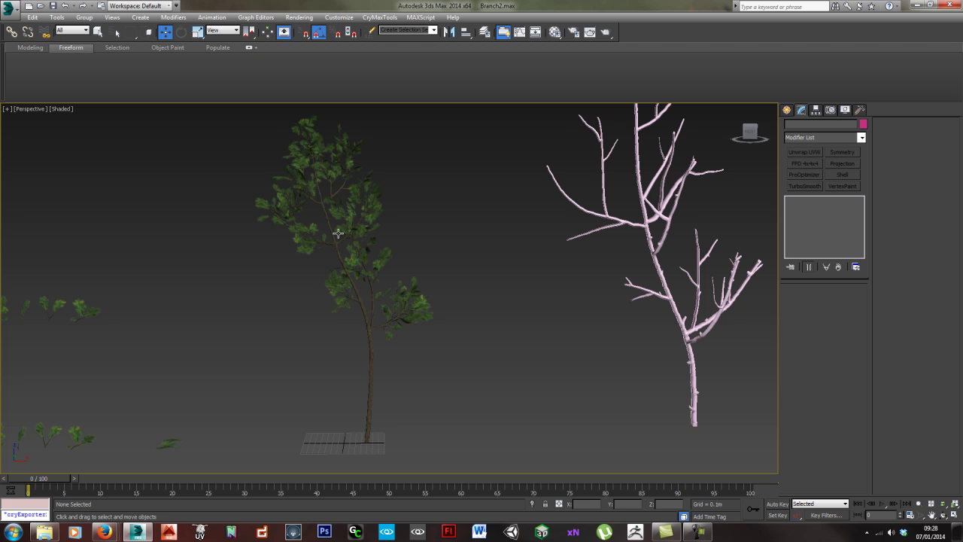
{"action": "middle_click_drag", "start_coordinate": [394, 366], "coordinate": [397, 366]}
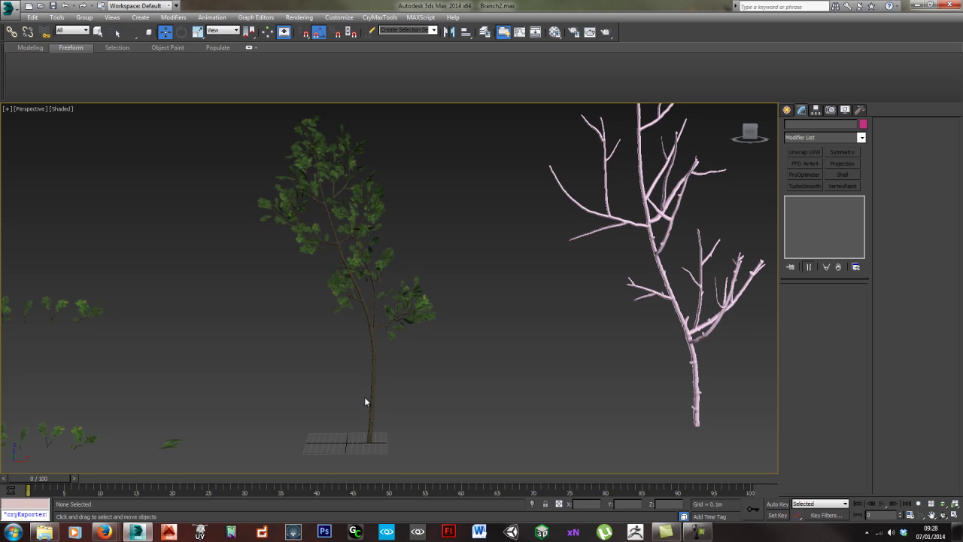
{"action": "scroll", "coordinate": [349, 271], "scroll_direction": "up", "scroll_amount": 6}
{"action": "middle_click_drag", "start_coordinate": [456, 208], "coordinate": [426, 244]}
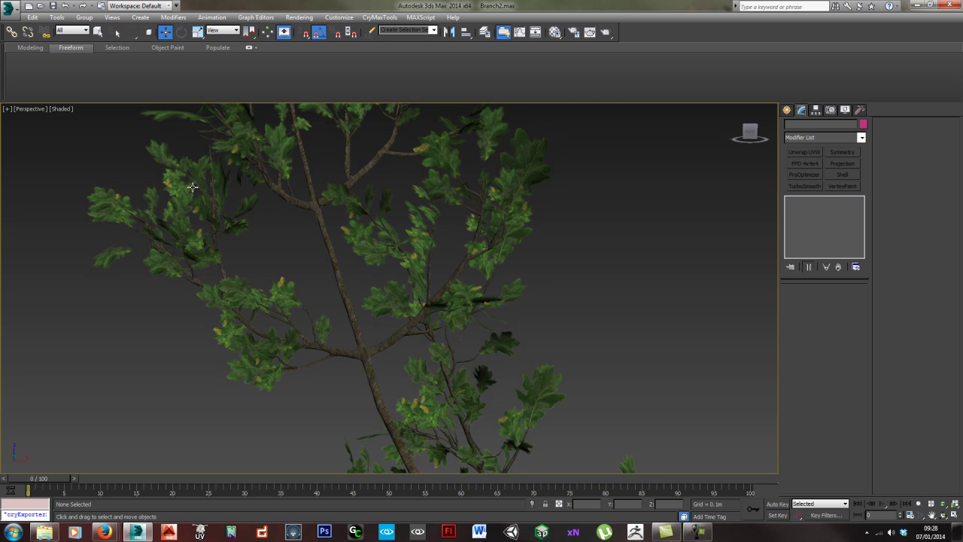
{"action": "scroll", "coordinate": [441, 174], "scroll_direction": "down", "scroll_amount": 8}
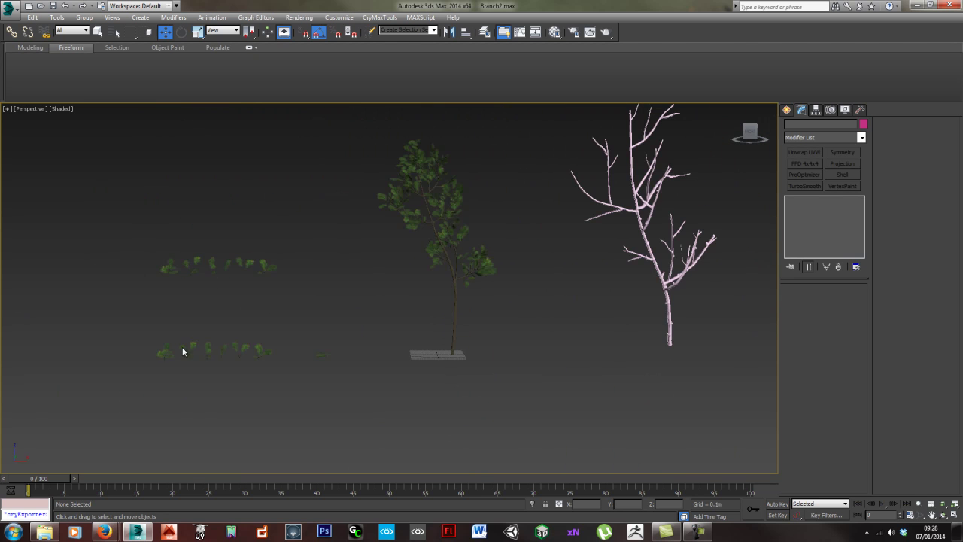
{"action": "middle_click_drag", "start_coordinate": [393, 222], "coordinate": [368, 262]}
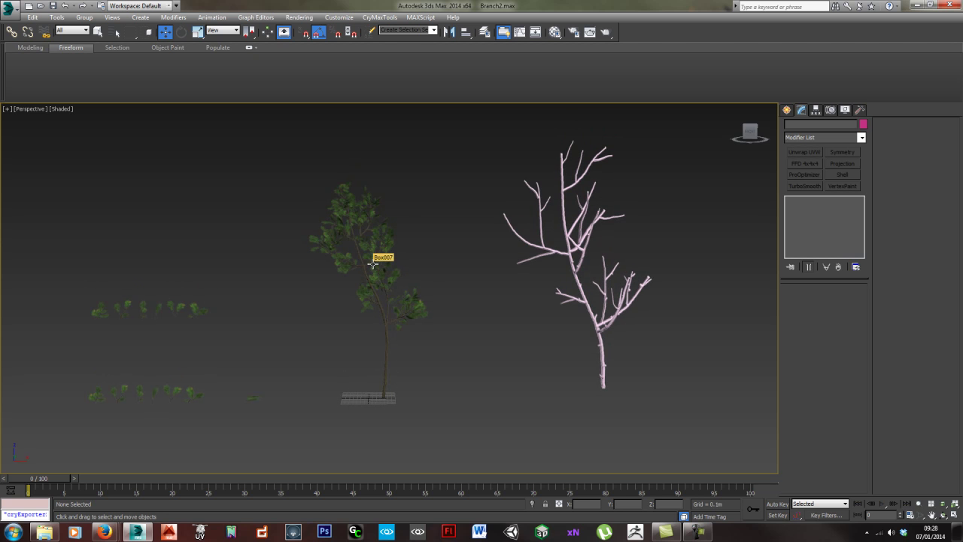
{"action": "middle_click_drag", "start_coordinate": [416, 307], "coordinate": [419, 276]}
{"action": "scroll", "coordinate": [411, 276], "scroll_direction": "up", "scroll_amount": 5}
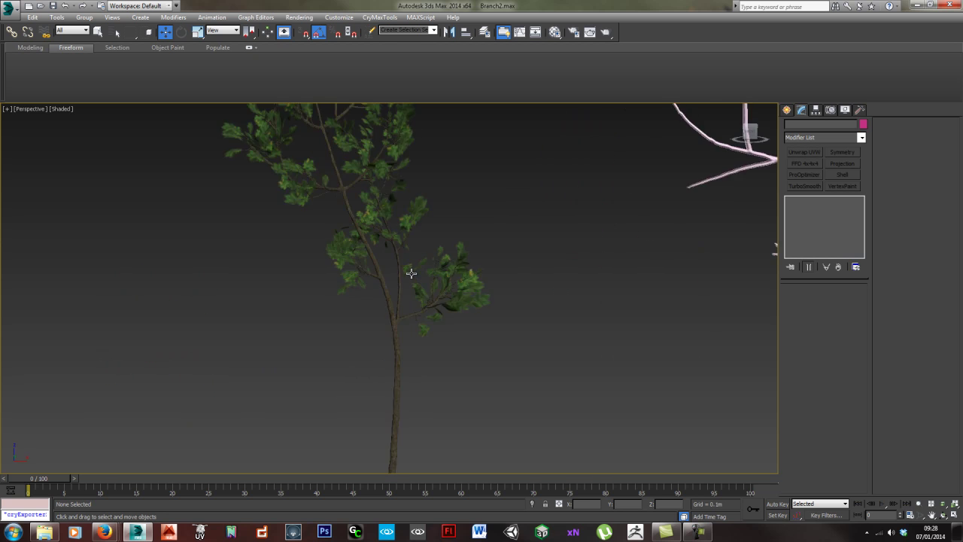
{"action": "scroll", "coordinate": [433, 313], "scroll_direction": "down", "scroll_amount": 2}
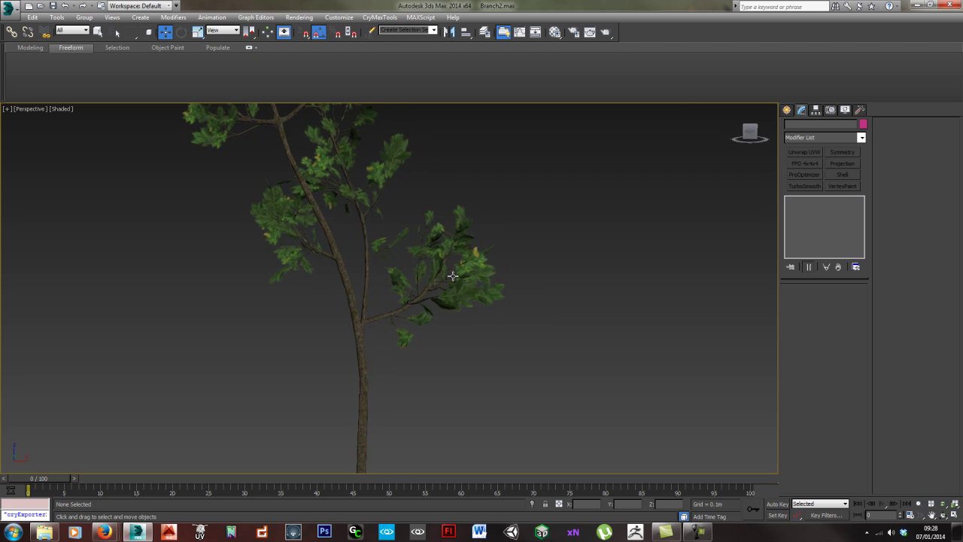
{"action": "scroll", "coordinate": [489, 286], "scroll_direction": "down", "scroll_amount": 6}
{"action": "middle_click_drag", "start_coordinate": [555, 283], "coordinate": [362, 330]}
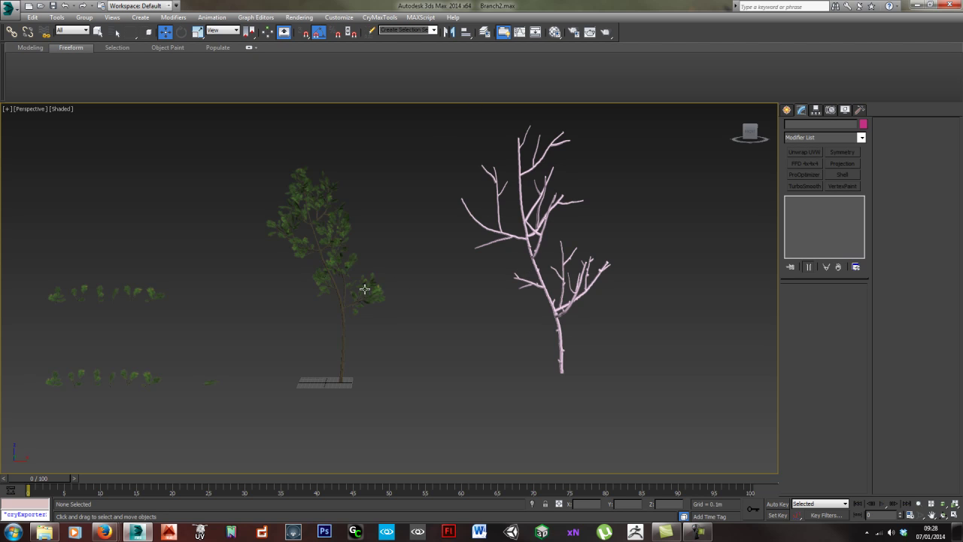
Compare the bare pink tree mesh, the leafy tree and the two rows of branch clusters.
{"action": "middle_click_drag", "start_coordinate": [348, 297], "coordinate": [432, 284]}
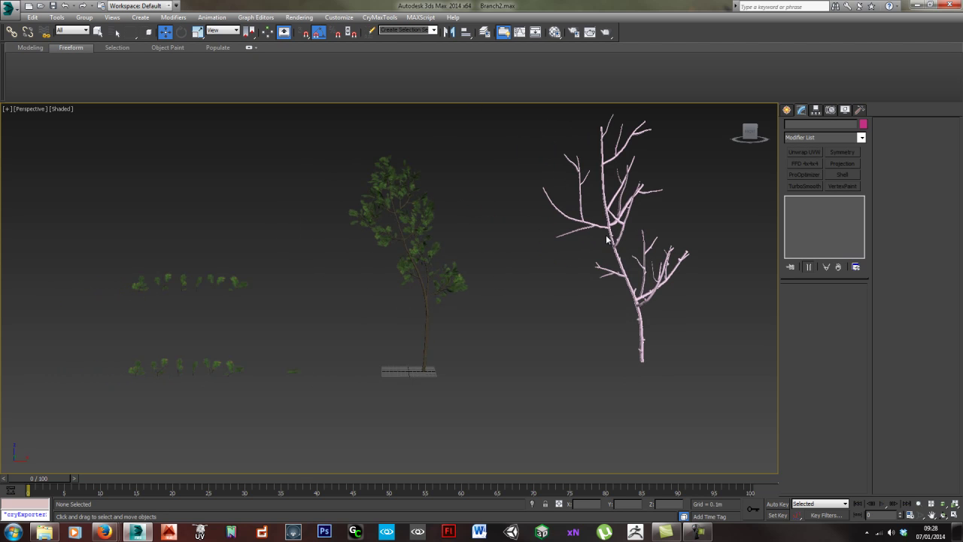
{"action": "middle_click_drag", "start_coordinate": [608, 240], "coordinate": [554, 250]}
{"action": "middle_click_drag", "start_coordinate": [331, 317], "coordinate": [576, 291]}
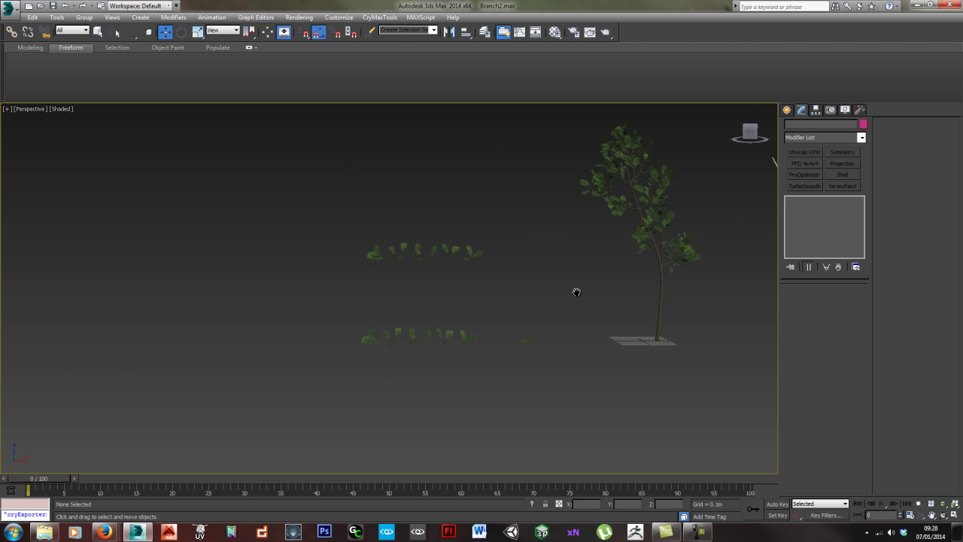
{"action": "middle_click_drag", "start_coordinate": [478, 321], "coordinate": [404, 322]}
{"action": "scroll", "coordinate": [404, 322], "scroll_direction": "up", "scroll_amount": 5}
{"action": "mouse_move", "coordinate": [588, 250]}
{"action": "middle_mouse_down"}
{"action": "mouse_move", "coordinate": [378, 344]}
{"action": "mouse_move", "coordinate": [572, 249]}
{"action": "middle_mouse_up"}
{"action": "scroll", "coordinate": [379, 352], "scroll_direction": "down", "scroll_amount": 2}
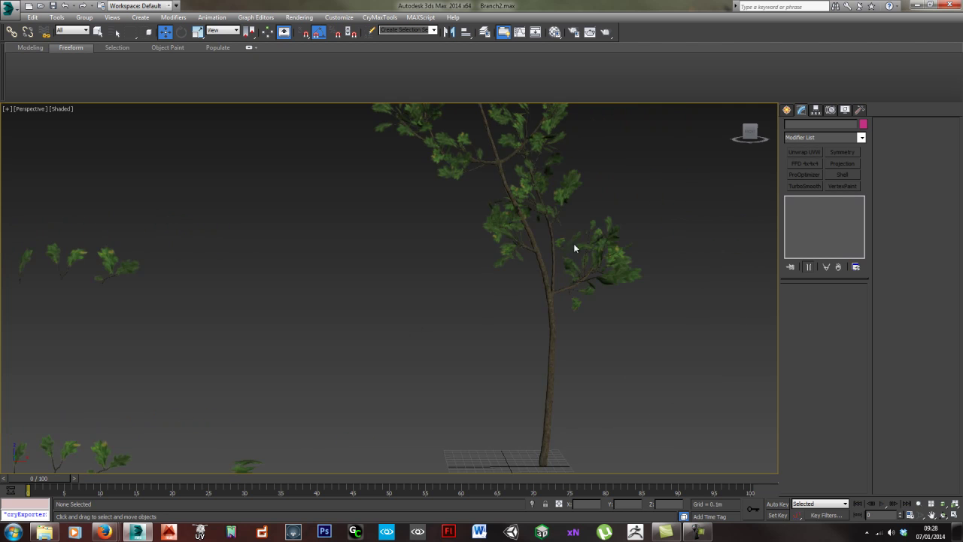
{"action": "scroll", "coordinate": [664, 326], "scroll_direction": "down", "scroll_amount": 4}
{"action": "middle_click_drag", "start_coordinate": [665, 326], "coordinate": [558, 305]}
{"action": "scroll", "coordinate": [558, 305], "scroll_direction": "down", "scroll_amount": 2}
Select the twig of the three-leaf end cluster in the lower row and inspect the mesh at its base.
{"action": "middle_click_drag", "start_coordinate": [386, 349], "coordinate": [447, 315]}
{"action": "scroll", "coordinate": [432, 304], "scroll_direction": "up", "scroll_amount": 4}
{"action": "scroll", "coordinate": [431, 305], "scroll_direction": "up", "scroll_amount": 8}
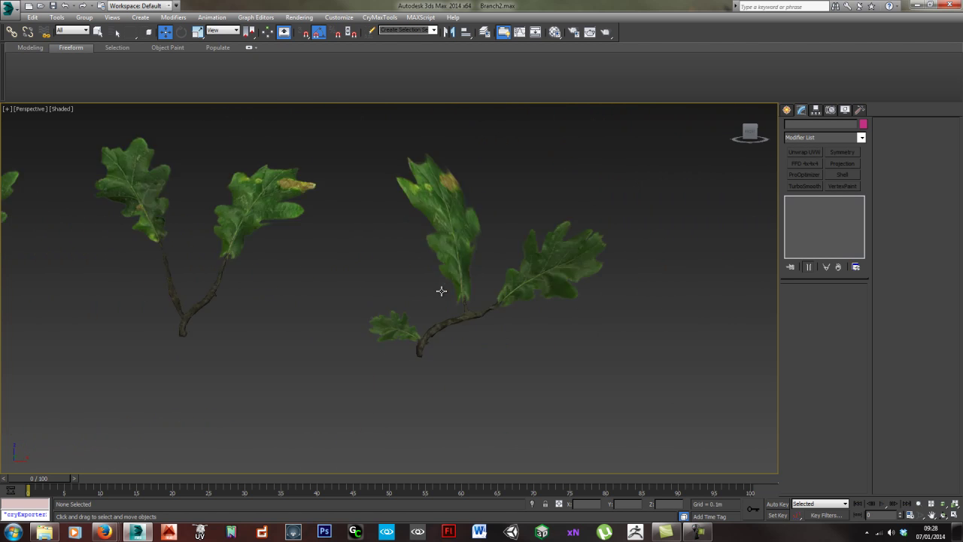
{"action": "left_click", "coordinate": [405, 395]}
{"action": "middle_click_drag", "start_coordinate": [405, 395], "coordinate": [439, 348], "text": "alt"}
{"action": "scroll", "coordinate": [482, 405], "scroll_direction": "up", "scroll_amount": 4}
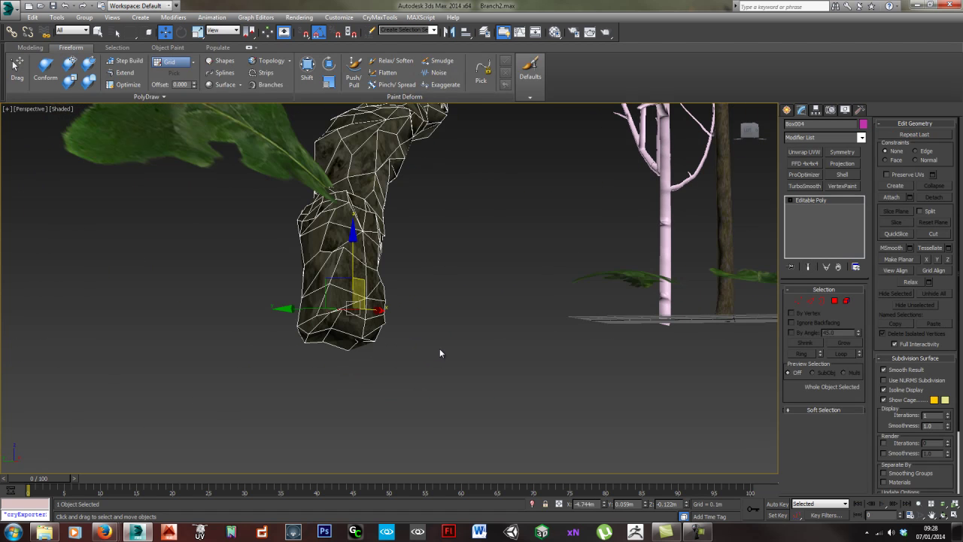
{"action": "middle_click_drag", "start_coordinate": [333, 300], "coordinate": [354, 319], "text": "alt"}
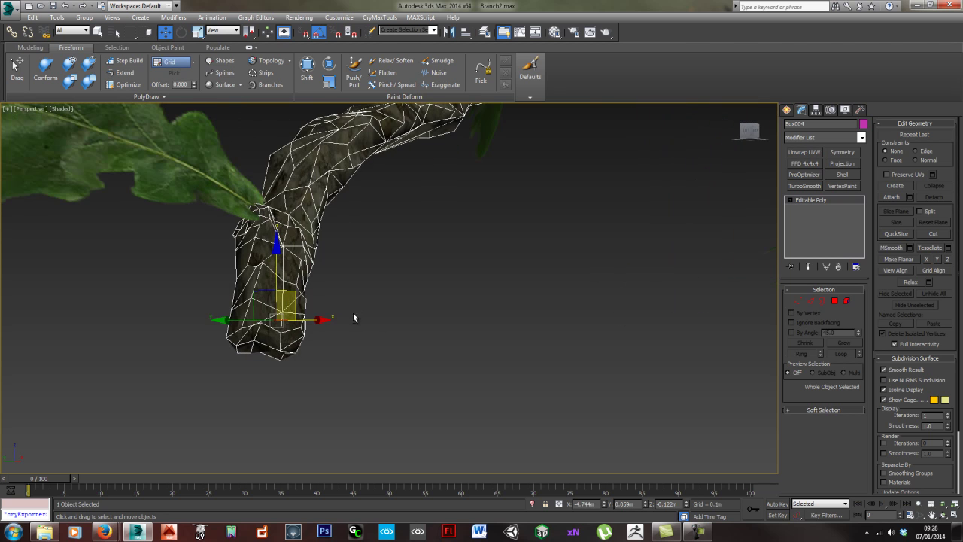
{"action": "middle_click_drag", "start_coordinate": [268, 321], "coordinate": [349, 327], "text": "alt"}
{"action": "scroll", "coordinate": [258, 284], "scroll_direction": "down", "scroll_amount": 4}
{"action": "scroll", "coordinate": [454, 281], "scroll_direction": "down", "scroll_amount": 3}
{"action": "middle_click_drag", "start_coordinate": [454, 280], "coordinate": [419, 331]}
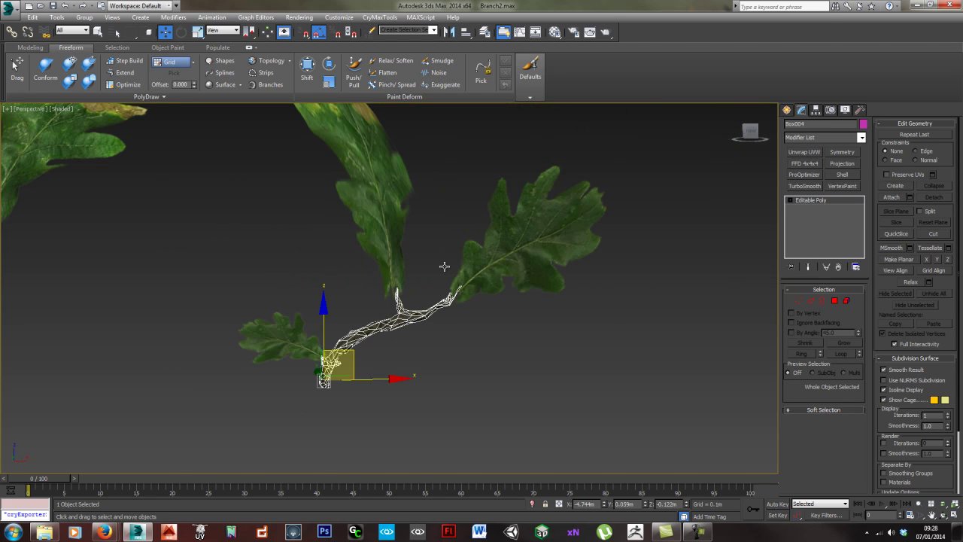
Attach the cluster's three leaf planes to the selected twig so they form one editable poly.
{"action": "left_click", "coordinate": [892, 197]}
{"action": "left_click", "coordinate": [568, 248]}
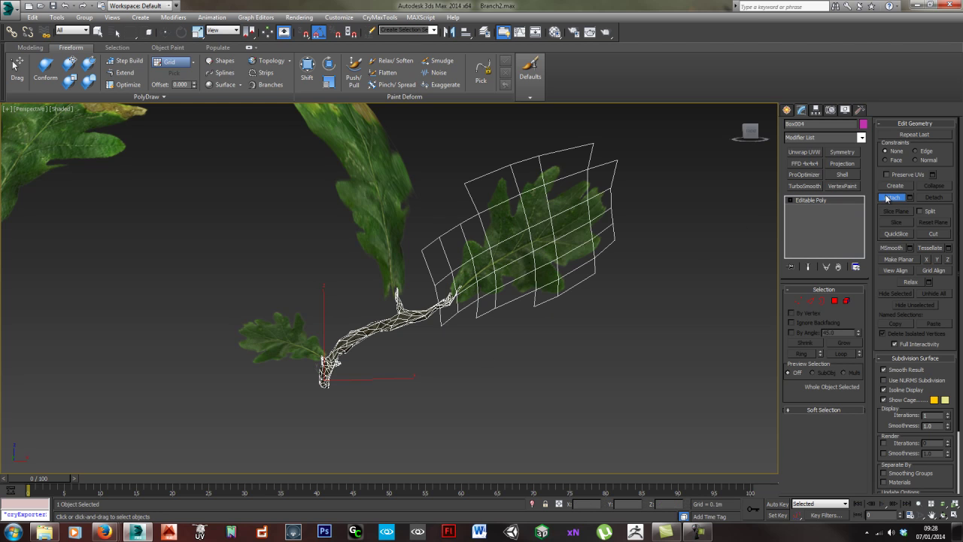
{"action": "left_click", "coordinate": [404, 191]}
{"action": "left_click", "coordinate": [262, 343]}
{"action": "right_click", "coordinate": [504, 341]}
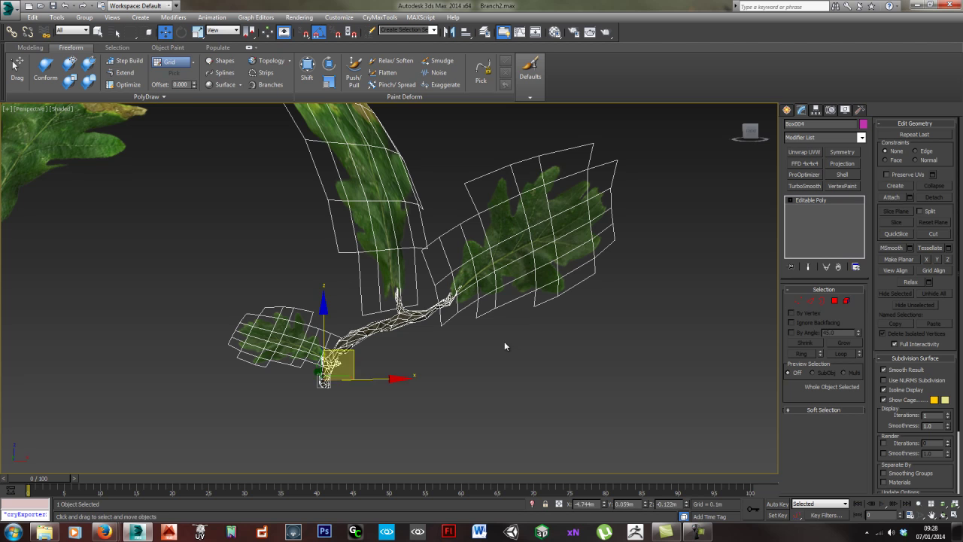
Try moving the combined branch cluster as one object, undo the move and clear the selection.
{"action": "left_click", "coordinate": [364, 373]}
{"action": "left_click", "coordinate": [351, 340]}
{"action": "left_click_drag", "start_coordinate": [361, 350], "coordinate": [532, 252]}
{"action": "key", "text": "ctrl+z"}
{"action": "left_click", "coordinate": [596, 324]}
Select all the combined branch clusters in the upper row together to check their meshes, and clear the selection.
{"action": "scroll", "coordinate": [596, 324], "scroll_direction": "down", "scroll_amount": 12}
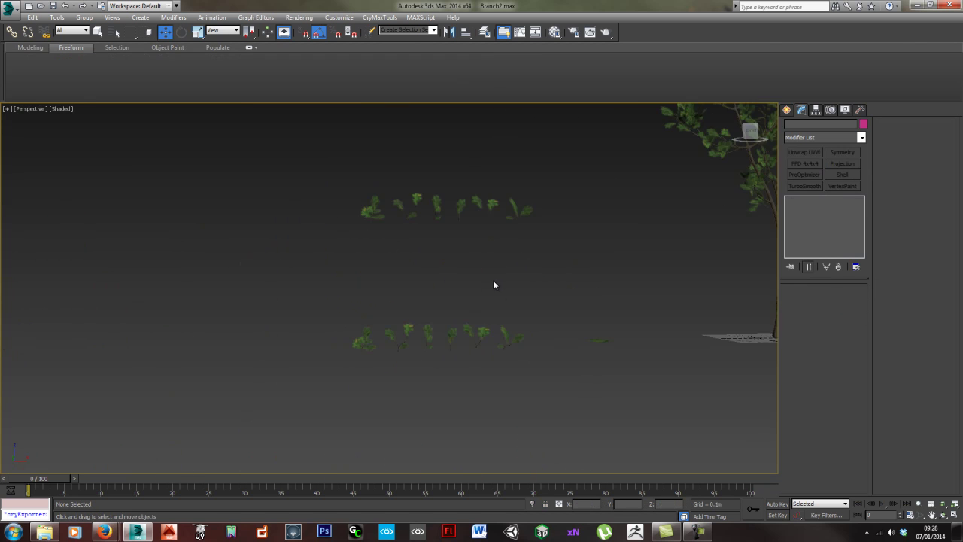
{"action": "scroll", "coordinate": [447, 256], "scroll_direction": "up", "scroll_amount": 8}
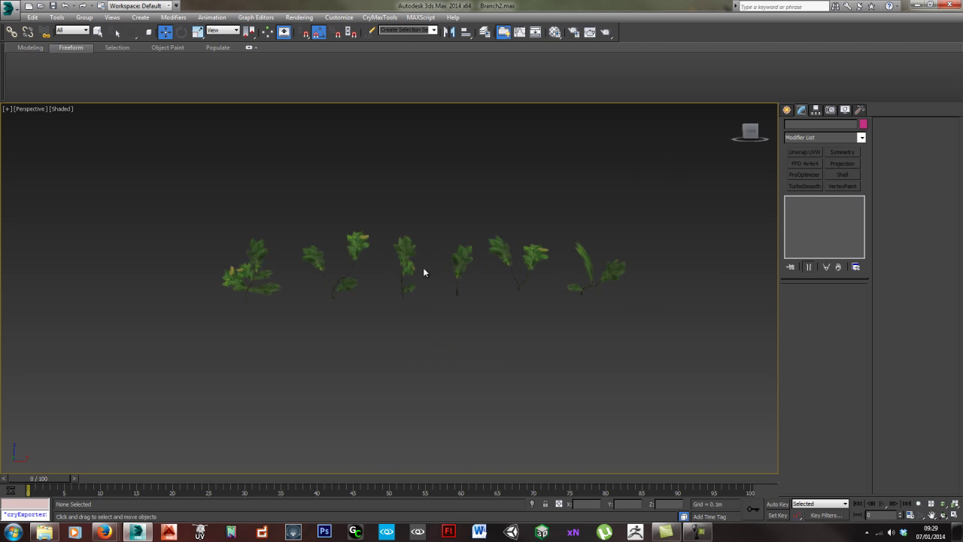
{"action": "left_click_drag", "start_coordinate": [617, 328], "coordinate": [617, 330]}
{"action": "middle_click_drag", "start_coordinate": [604, 331], "coordinate": [599, 337]}
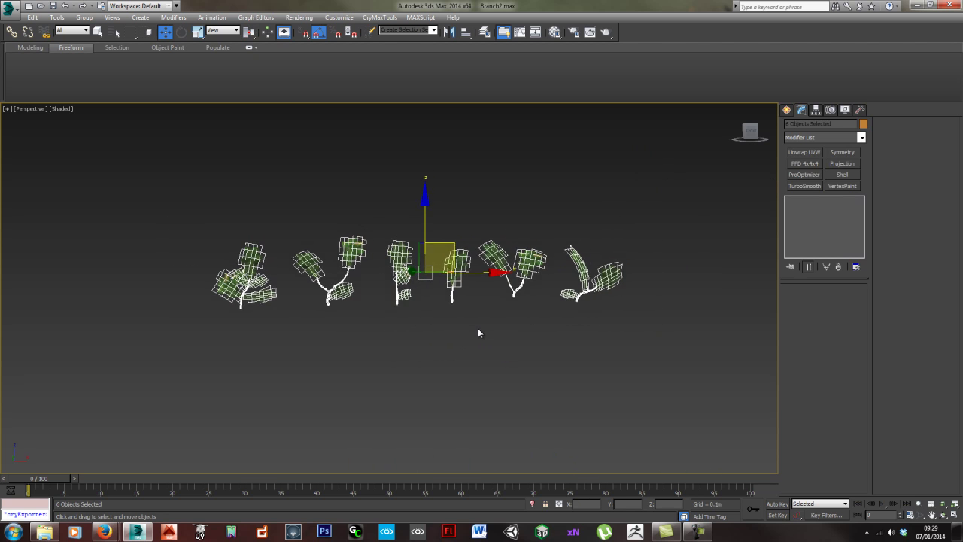
{"action": "left_click", "coordinate": [478, 329]}
Select the upper-row branch clusters one at a time to check that each is a single object.
{"action": "left_click", "coordinate": [397, 270]}
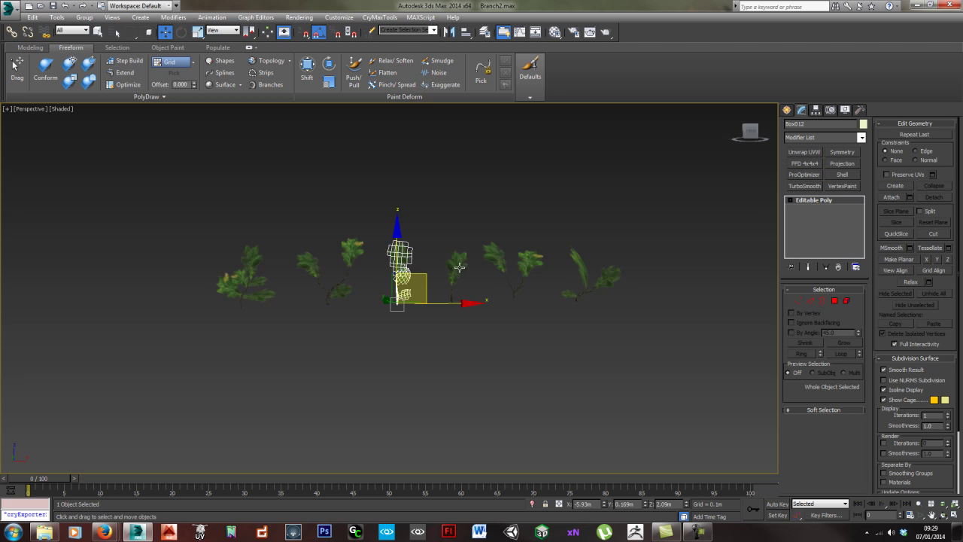
{"action": "left_click", "coordinate": [462, 268]}
{"action": "left_click", "coordinate": [512, 269]}
{"action": "left_click", "coordinate": [576, 279]}
{"action": "left_click", "coordinate": [351, 265]}
{"action": "left_click", "coordinate": [524, 263]}
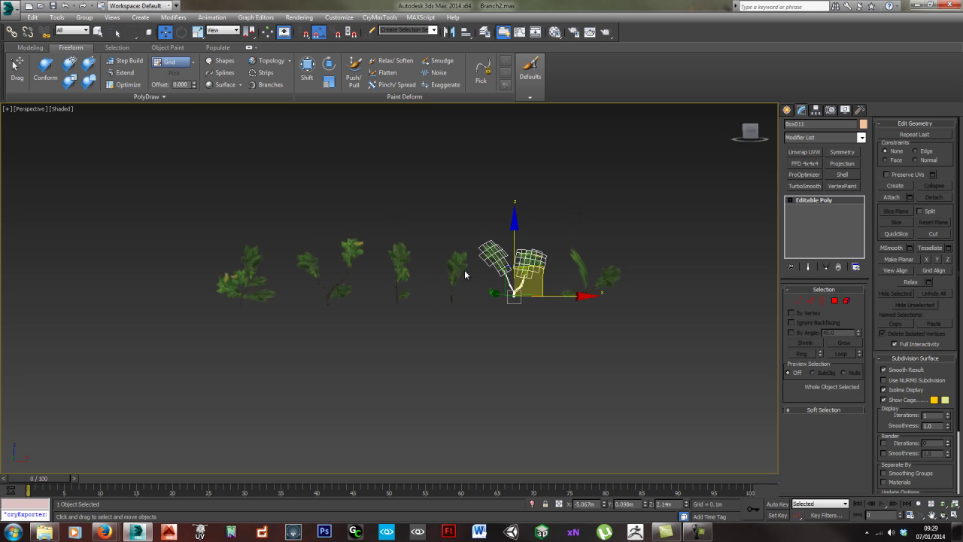
{"action": "left_click", "coordinate": [275, 281]}
{"action": "scroll", "coordinate": [278, 308], "scroll_direction": "up", "scroll_amount": 8}
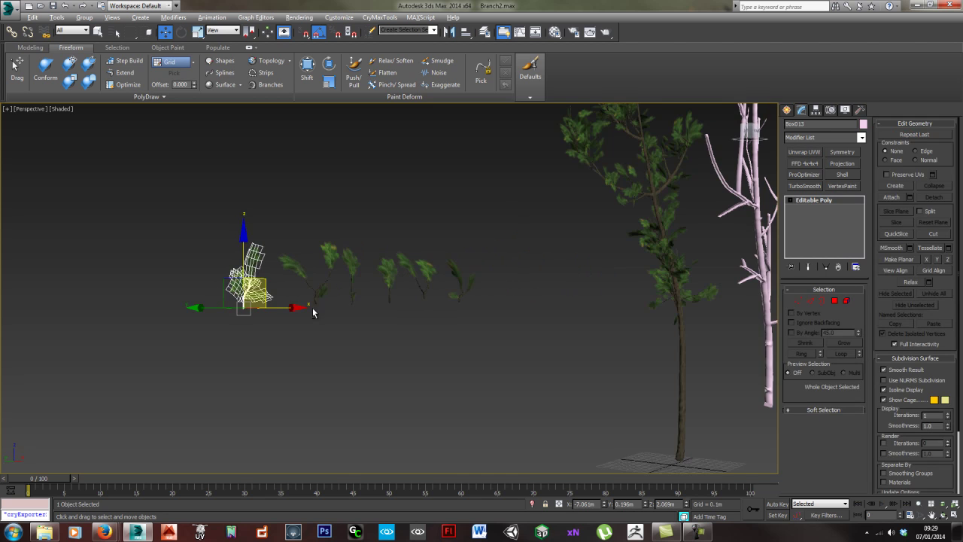
{"action": "left_click", "coordinate": [382, 299]}
Move the bare tree mesh along the X axis closer to the leafy tree and deselect it.
{"action": "scroll", "coordinate": [458, 307], "scroll_direction": "down", "scroll_amount": 10}
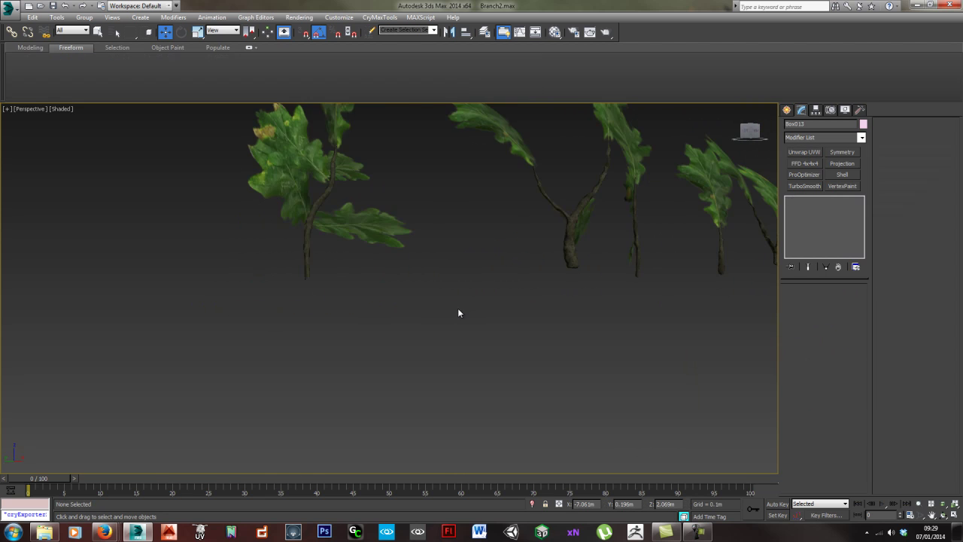
{"action": "middle_click_drag", "start_coordinate": [508, 325], "coordinate": [552, 313], "text": "alt"}
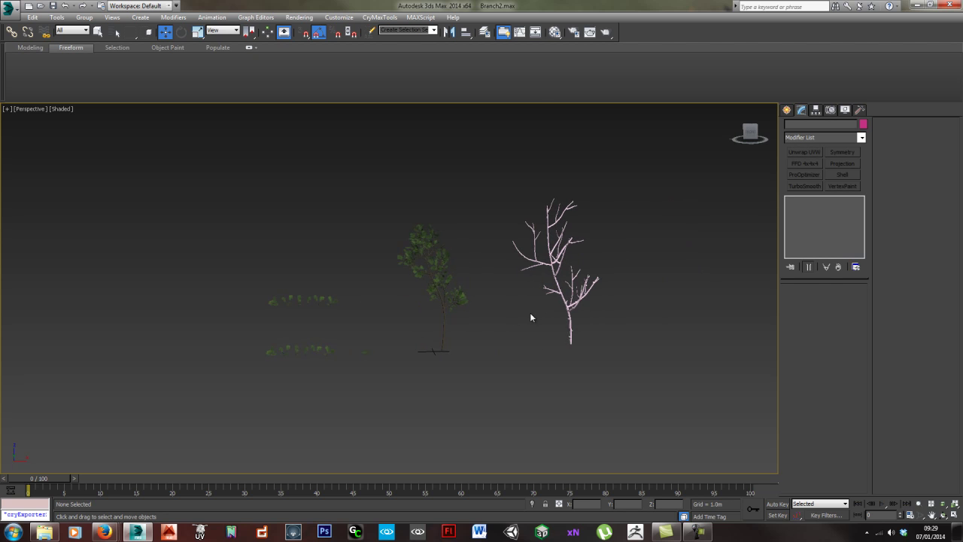
{"action": "left_click", "coordinate": [570, 337]}
{"action": "left_click", "coordinate": [620, 382]}
{"action": "middle_click_drag", "start_coordinate": [581, 352], "coordinate": [471, 299], "text": "alt"}
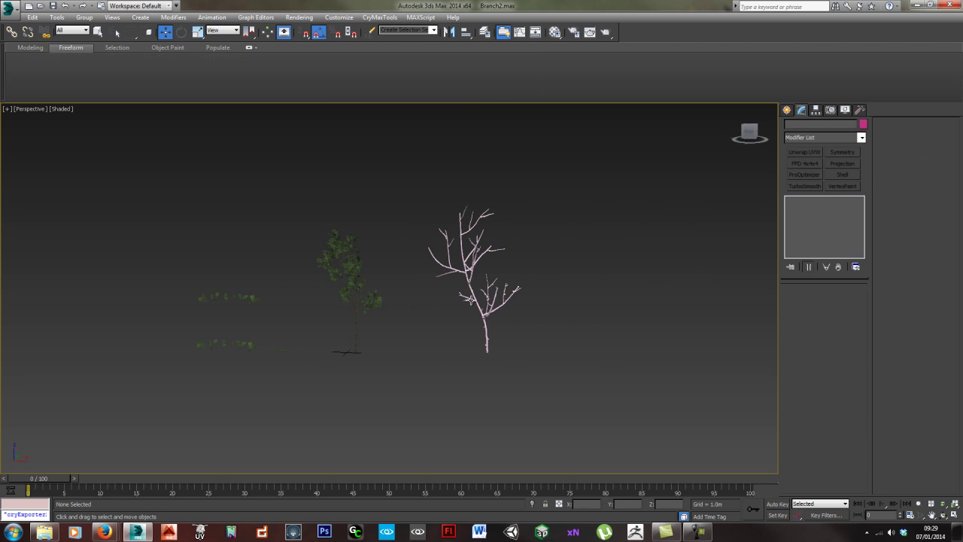
{"action": "left_click", "coordinate": [486, 338]}
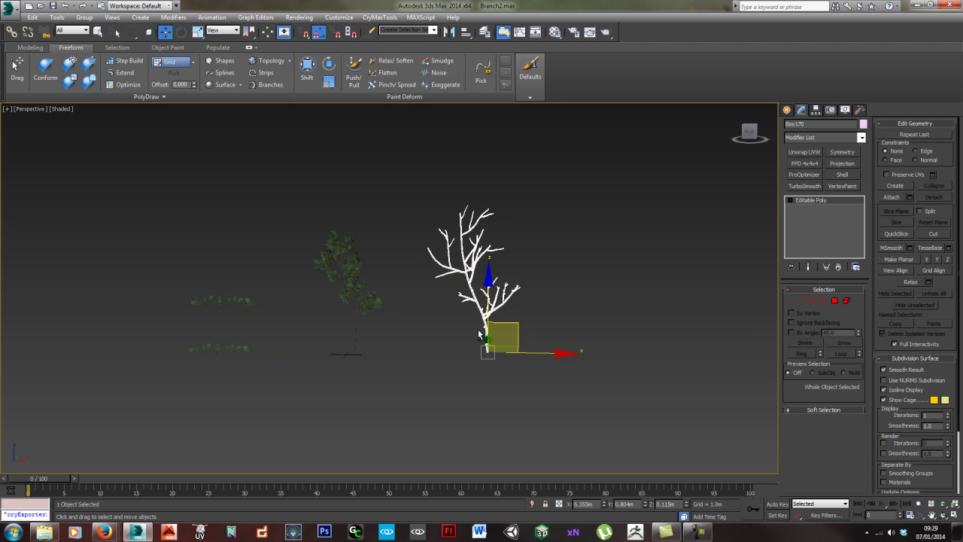
{"action": "left_click_drag", "start_coordinate": [540, 352], "coordinate": [503, 352]}
{"action": "left_click", "coordinate": [556, 331]}
{"action": "scroll", "coordinate": [483, 320], "scroll_direction": "up", "scroll_amount": 3}
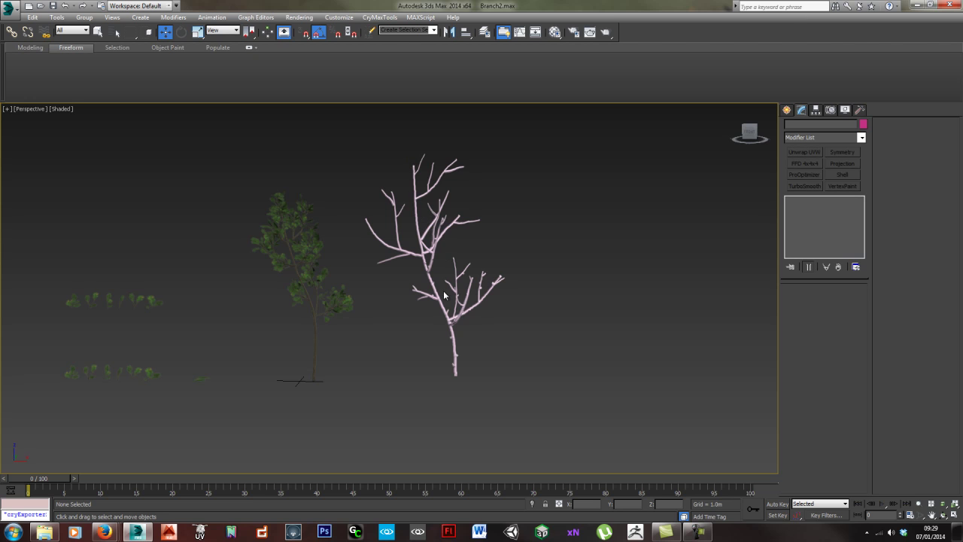
Select all the objects that make up the leafy tree, leaving the bare tree and the cluster rows out.
{"action": "middle_click_drag", "start_coordinate": [431, 322], "coordinate": [429, 311]}
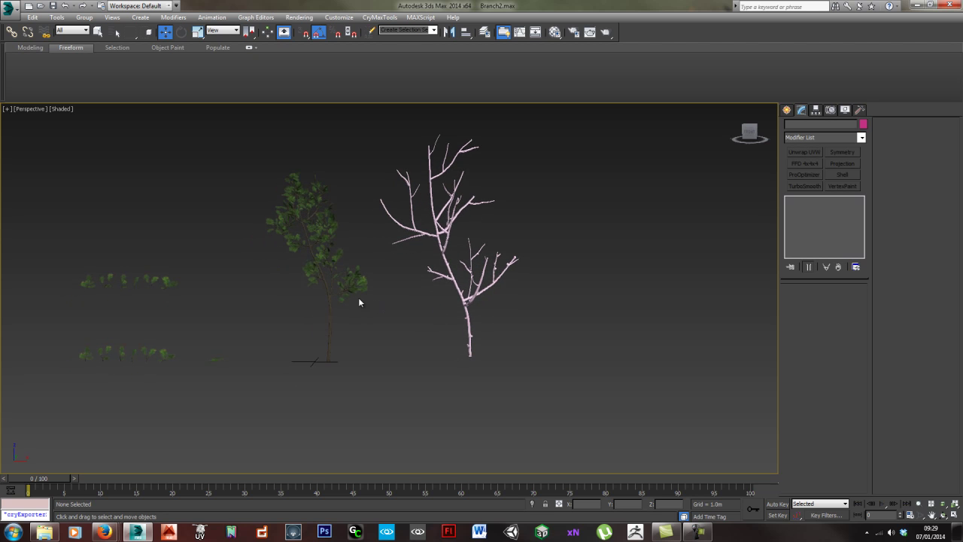
{"action": "left_click_drag", "start_coordinate": [323, 293], "coordinate": [351, 334]}
{"action": "mouse_move", "coordinate": [350, 334]}
{"action": "middle_mouse_down", "text": "alt"}
{"action": "mouse_move", "coordinate": [346, 312]}
{"action": "mouse_move", "coordinate": [355, 327]}
{"action": "middle_mouse_up", "text": "alt"}
{"action": "left_click", "coordinate": [384, 346]}
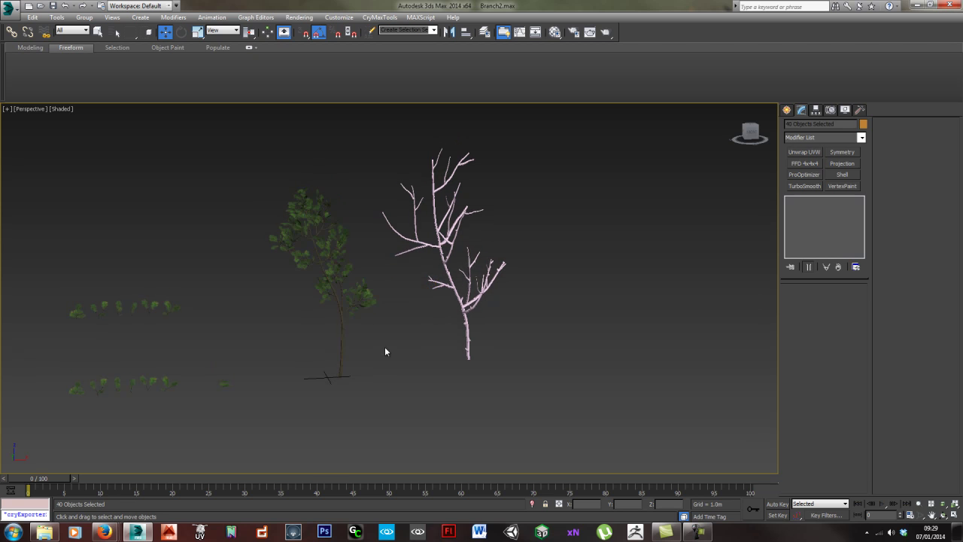
{"action": "left_click_drag", "start_coordinate": [355, 353], "coordinate": [355, 354]}
{"action": "middle_click_drag", "start_coordinate": [355, 353], "coordinate": [357, 277], "text": "alt"}
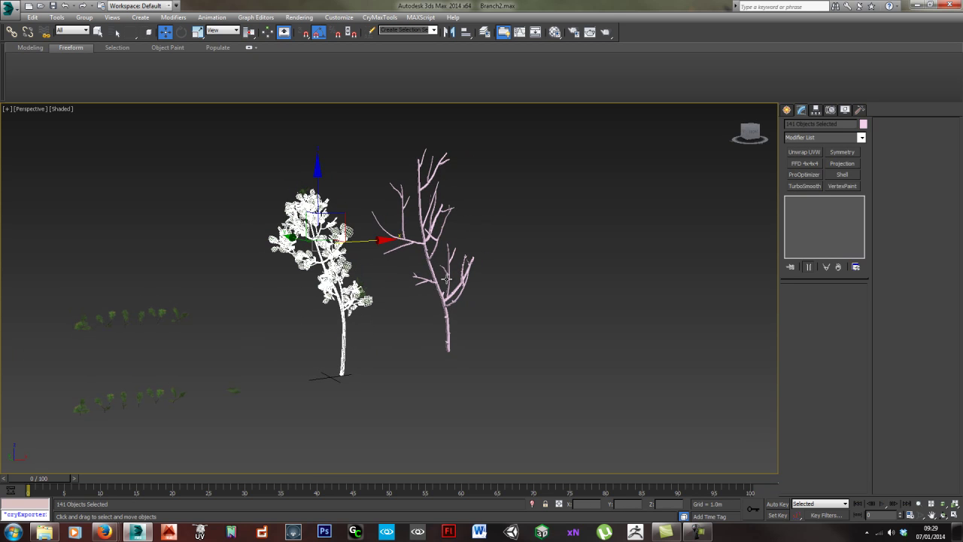
Clear the selection of the leafy tree's objects.
{"action": "middle_click_drag", "start_coordinate": [478, 167], "coordinate": [440, 287], "text": "alt"}
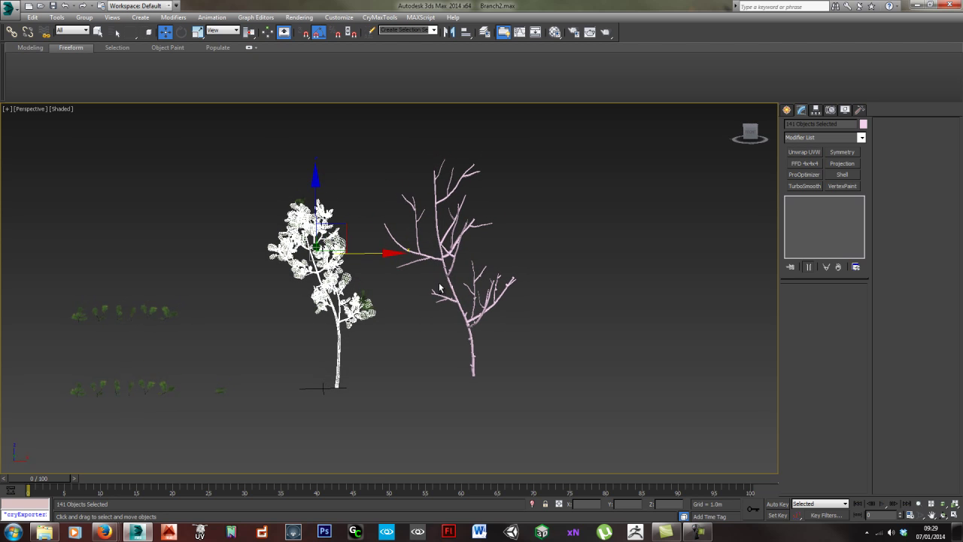
{"action": "left_click", "coordinate": [415, 364]}
{"action": "middle_click_drag", "start_coordinate": [415, 364], "coordinate": [426, 286], "text": "alt"}
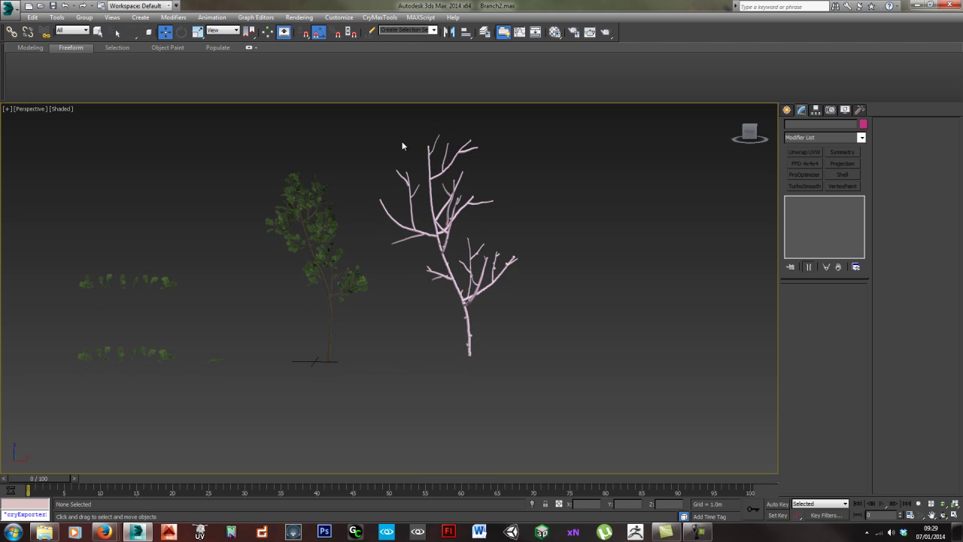
Compare the bare tree mesh with the leafy tree, selecting the leafy tree's objects to check them and clearing the selection.
{"action": "middle_click_drag", "start_coordinate": [462, 204], "coordinate": [449, 219]}
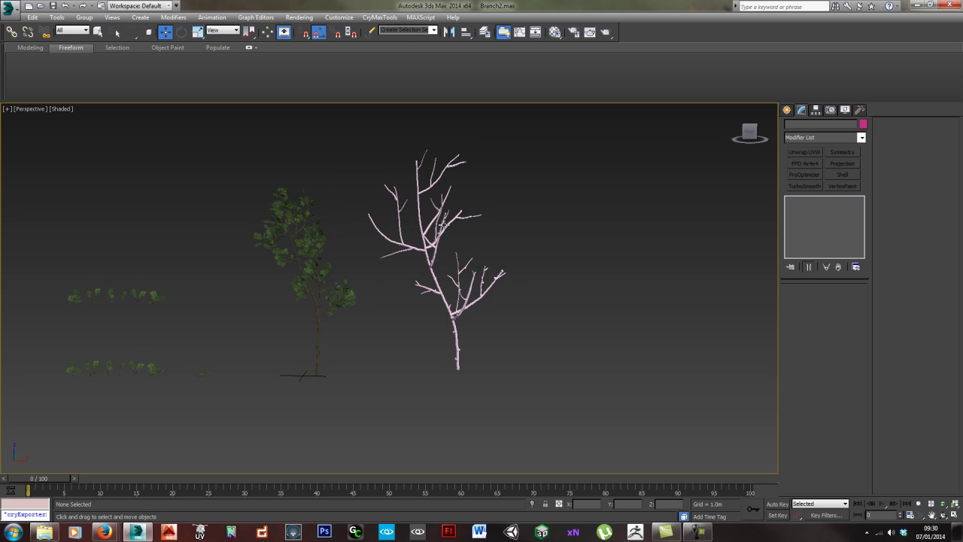
{"action": "mouse_move", "coordinate": [461, 245]}
{"action": "middle_mouse_down"}
{"action": "mouse_move", "coordinate": [464, 226]}
{"action": "mouse_move", "coordinate": [458, 246]}
{"action": "middle_mouse_up"}
{"action": "scroll", "coordinate": [425, 233], "scroll_direction": "up", "scroll_amount": 3}
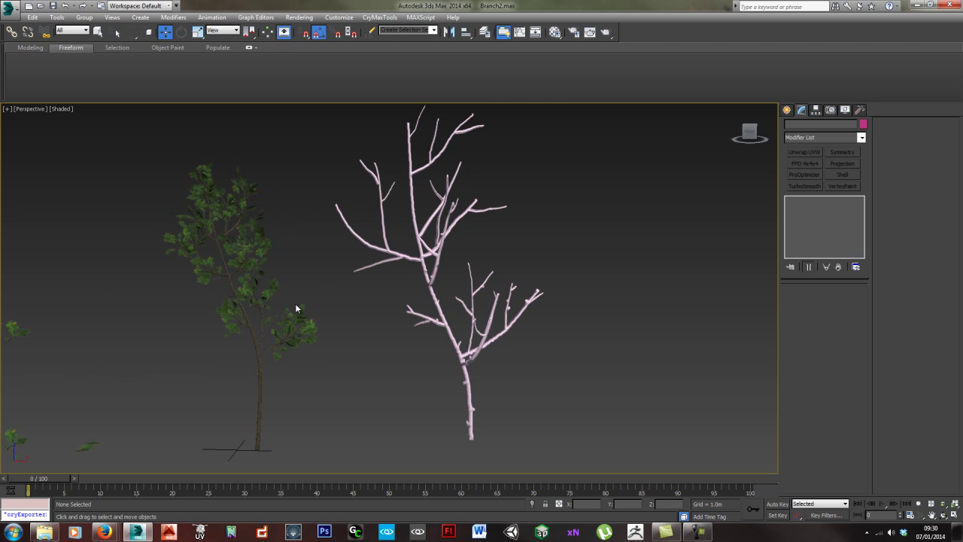
{"action": "middle_click_drag", "start_coordinate": [296, 307], "coordinate": [337, 301]}
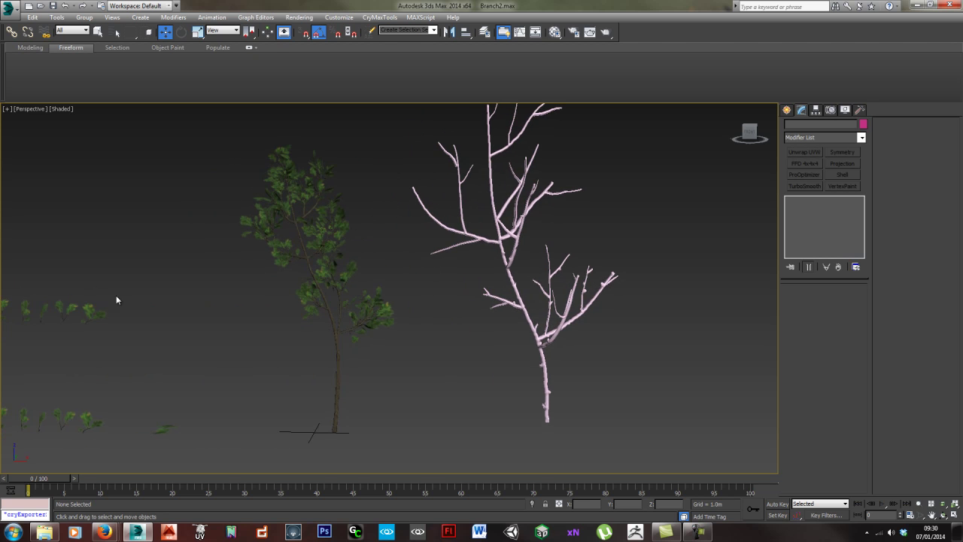
{"action": "middle_click_drag", "start_coordinate": [540, 245], "coordinate": [564, 249]}
{"action": "scroll", "coordinate": [368, 281], "scroll_direction": "down", "scroll_amount": 3}
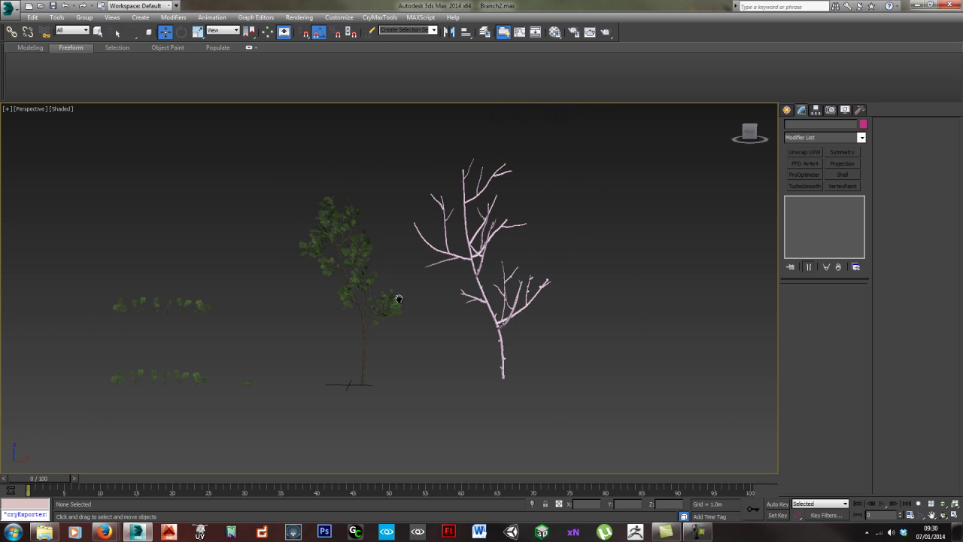
{"action": "left_click_drag", "start_coordinate": [386, 365], "coordinate": [390, 360]}
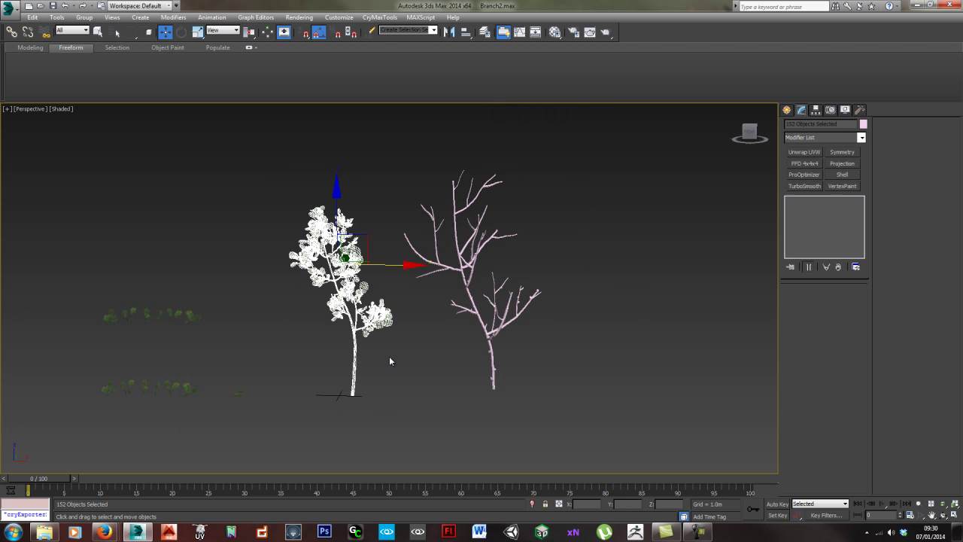
{"action": "left_click", "coordinate": [589, 362]}
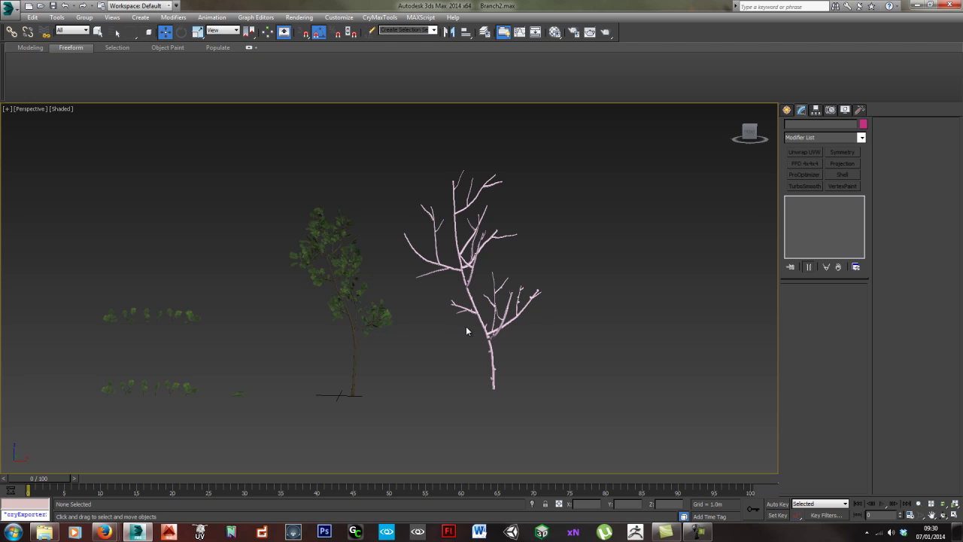
Create a small box about 0.063 m long and 0.071 m wide in the empty space beside the bare tree.
{"action": "middle_click_drag", "start_coordinate": [572, 359], "coordinate": [548, 357]}
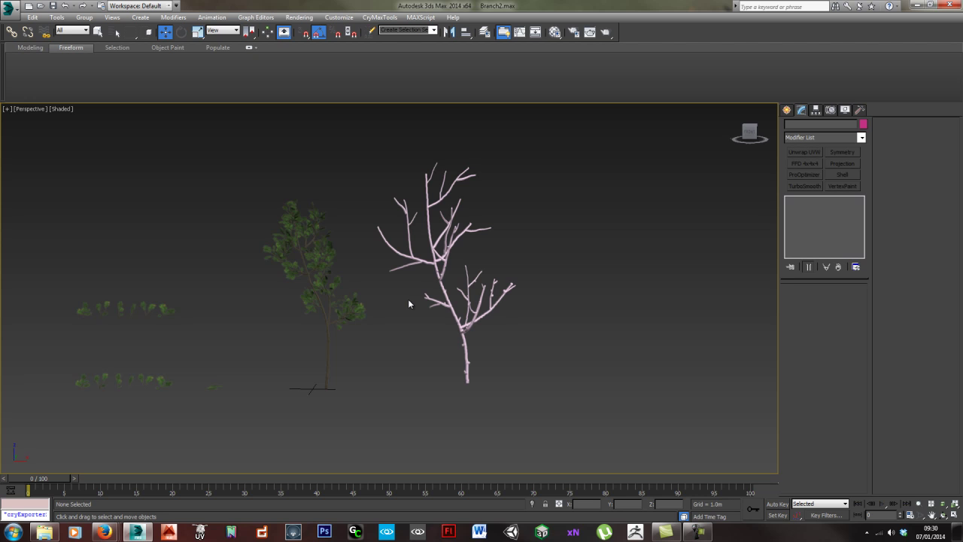
{"action": "middle_click_drag", "start_coordinate": [530, 339], "coordinate": [473, 333]}
{"action": "scroll", "coordinate": [473, 331], "scroll_direction": "down", "scroll_amount": 4}
{"action": "scroll", "coordinate": [477, 334], "scroll_direction": "up", "scroll_amount": 4}
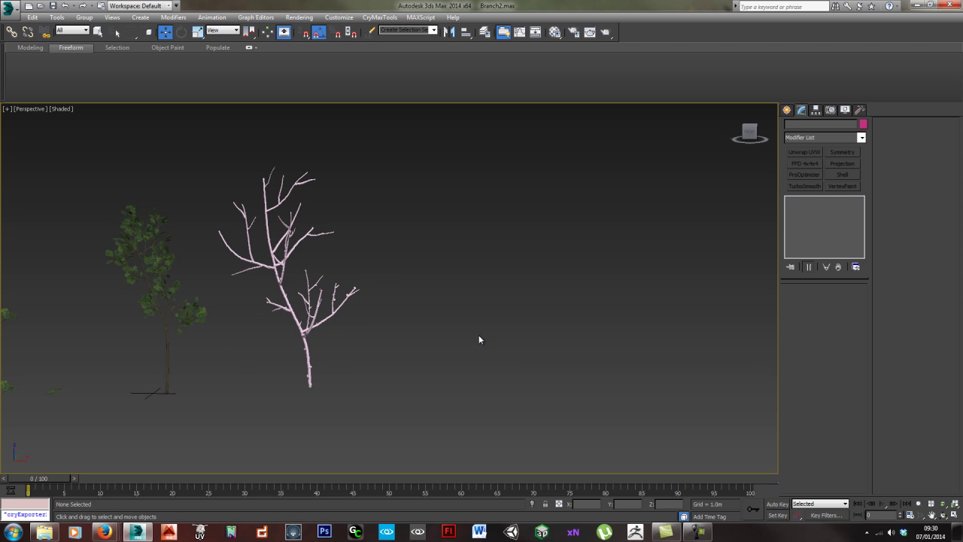
{"action": "left_click", "coordinate": [787, 110]}
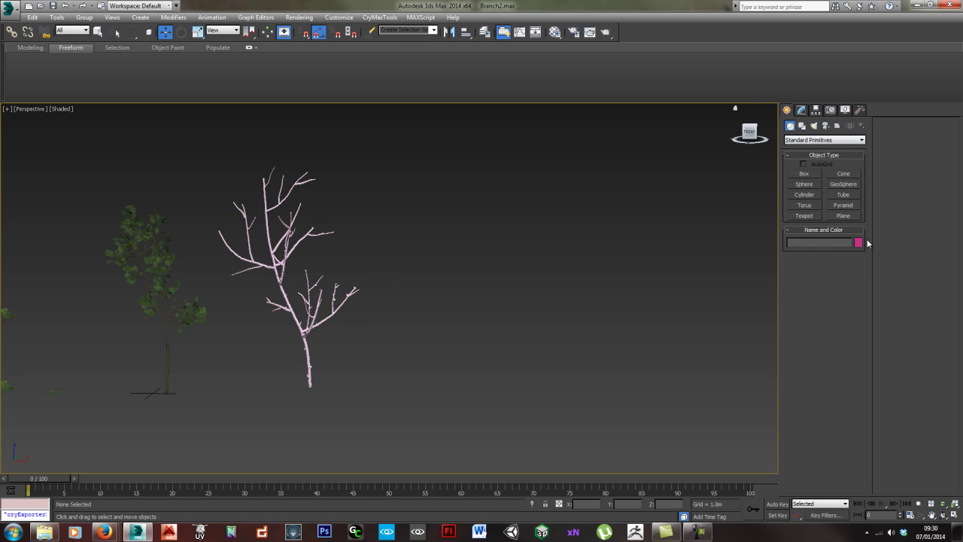
{"action": "left_click", "coordinate": [803, 176]}
{"action": "middle_click_drag", "start_coordinate": [501, 399], "coordinate": [430, 376]}
{"action": "scroll", "coordinate": [471, 365], "scroll_direction": "up", "scroll_amount": 3}
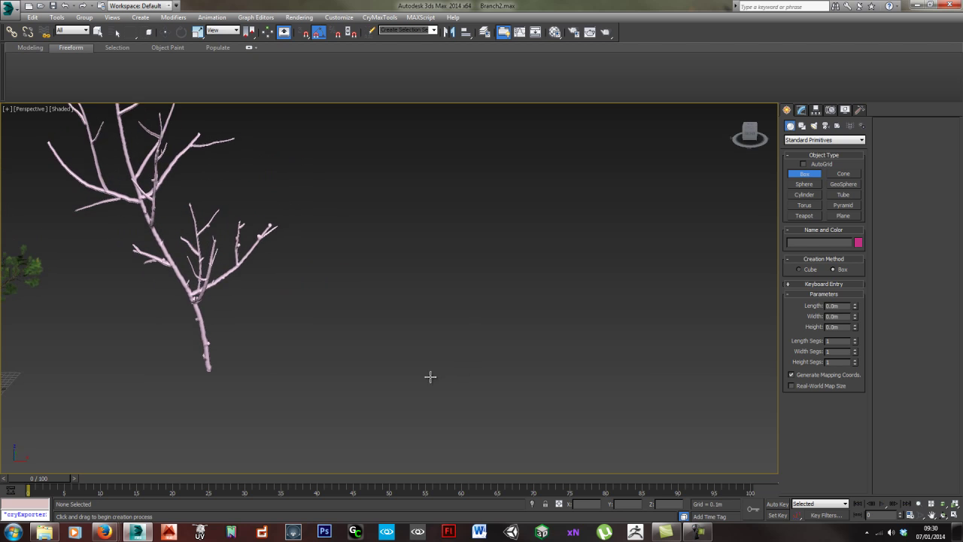
{"action": "scroll", "coordinate": [431, 376], "scroll_direction": "up", "scroll_amount": 3}
{"action": "left_click_drag", "start_coordinate": [460, 347], "coordinate": [463, 349]}
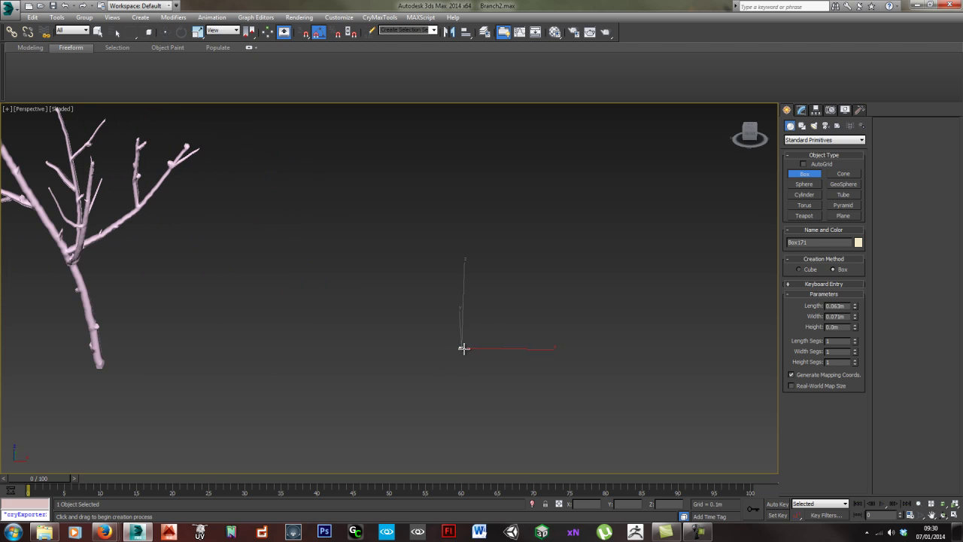
{"action": "left_click", "coordinate": [463, 346]}
{"action": "key", "text": "w"}
Convert the small box to an editable poly.
{"action": "middle_click_drag", "start_coordinate": [478, 360], "coordinate": [457, 334]}
{"action": "scroll", "coordinate": [471, 368], "scroll_direction": "up", "scroll_amount": 3}
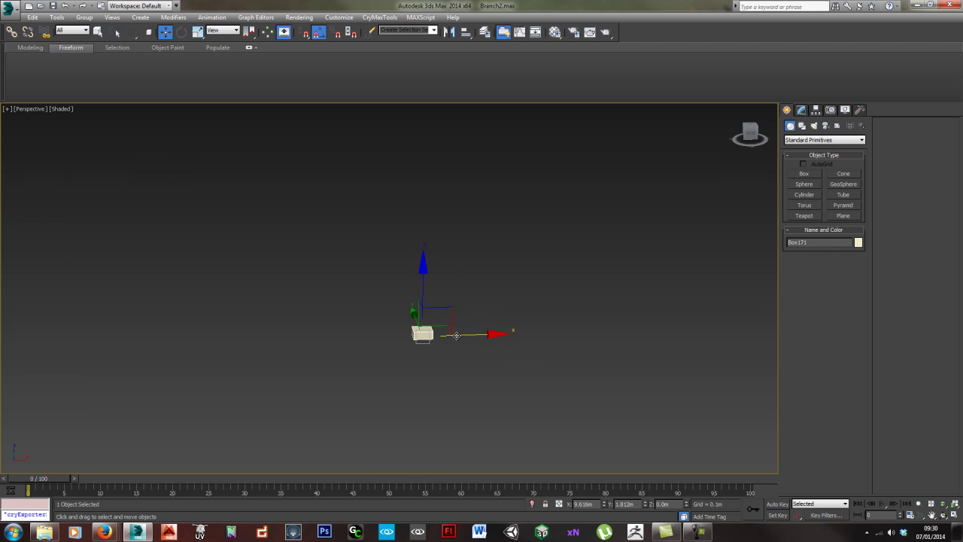
{"action": "middle_click_drag", "start_coordinate": [368, 207], "coordinate": [334, 210]}
{"action": "key", "text": "ctrl+e"}
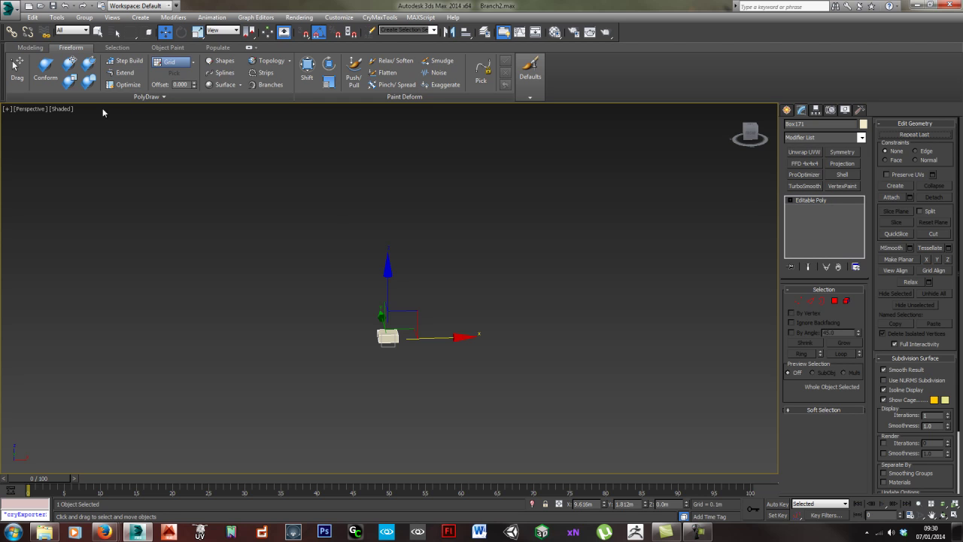
Start the PolyDraw Branches tool on the small box and set its minimum distance to 8.
{"action": "left_click", "coordinate": [267, 85]}
{"action": "scroll", "coordinate": [379, 245], "scroll_direction": "down", "scroll_amount": 6}
{"action": "middle_click_drag", "start_coordinate": [380, 247], "coordinate": [386, 292]}
{"action": "middle_click_drag", "start_coordinate": [402, 221], "coordinate": [401, 239]}
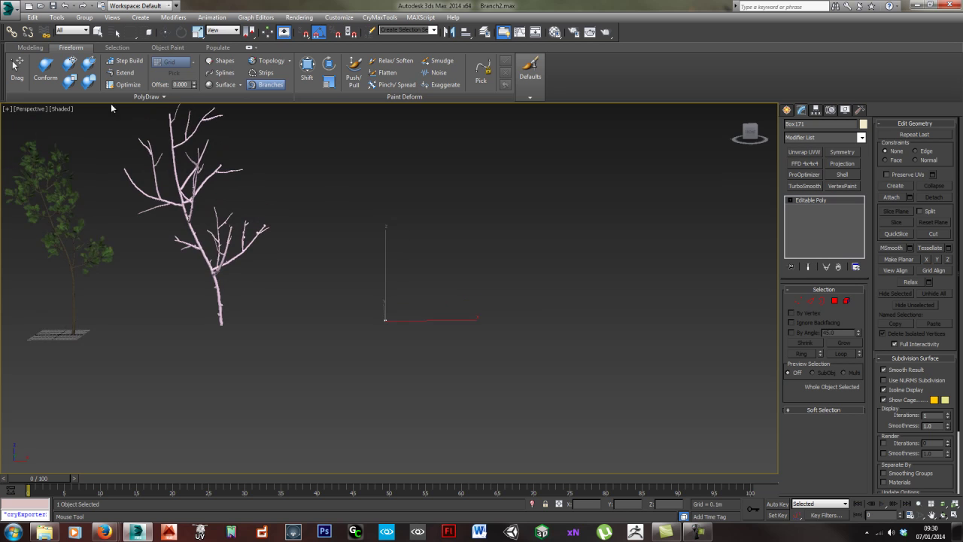
{"action": "middle_click_drag", "start_coordinate": [452, 268], "coordinate": [434, 271]}
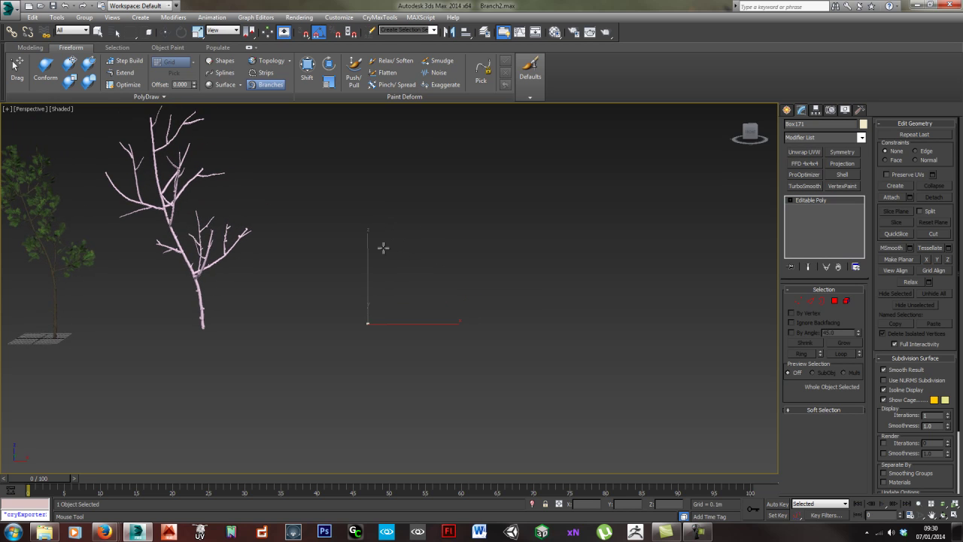
{"action": "left_click", "coordinate": [221, 97]}
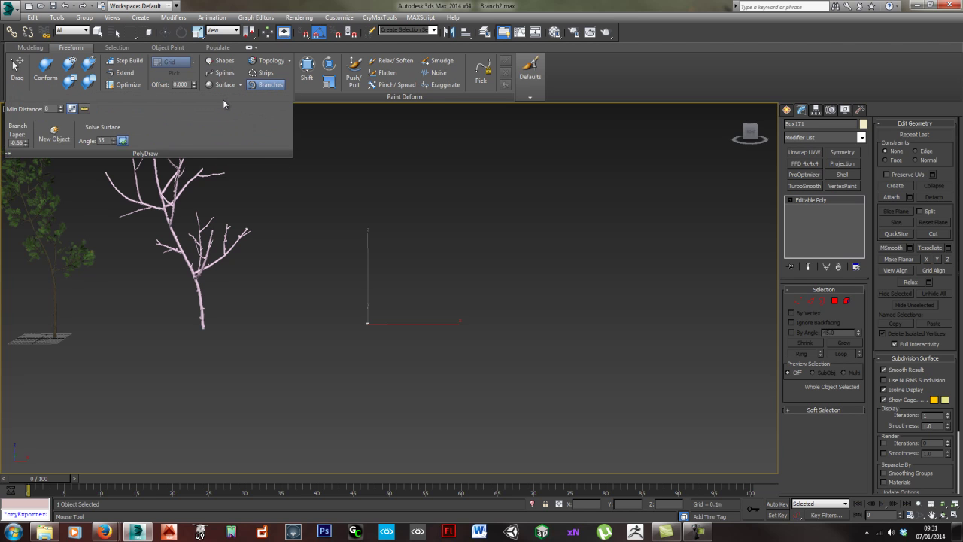
{"action": "left_click", "coordinate": [61, 108]}
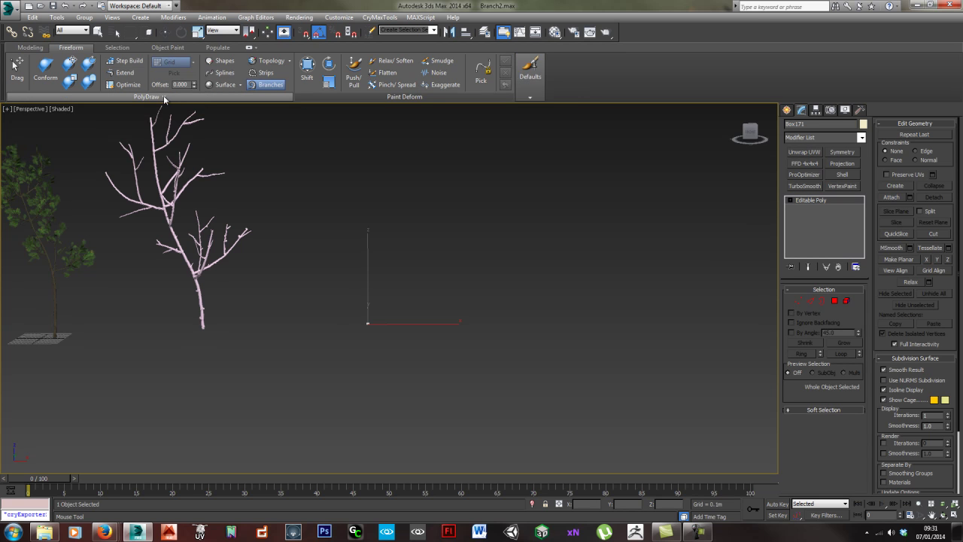
{"action": "mouse_move", "coordinate": [174, 98]}
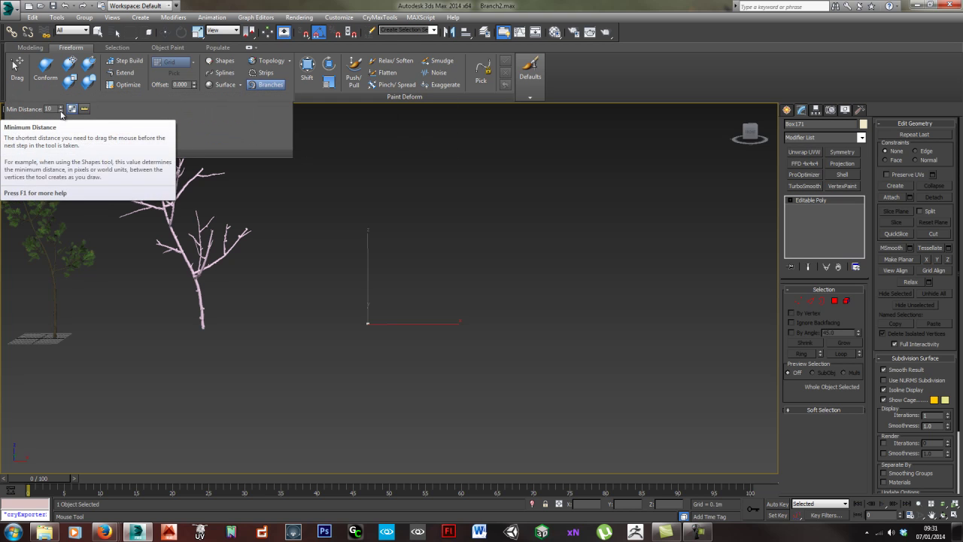
{"action": "double_click", "coordinate": [60, 111]}
Select the bare tree mesh and examine the spacing of the segments along its trunk and branches.
{"action": "middle_click_drag", "start_coordinate": [124, 263], "coordinate": [203, 247]}
{"action": "key", "text": "w"}
{"action": "left_click", "coordinate": [280, 280]}
{"action": "scroll", "coordinate": [301, 264], "scroll_direction": "down", "scroll_amount": 10}
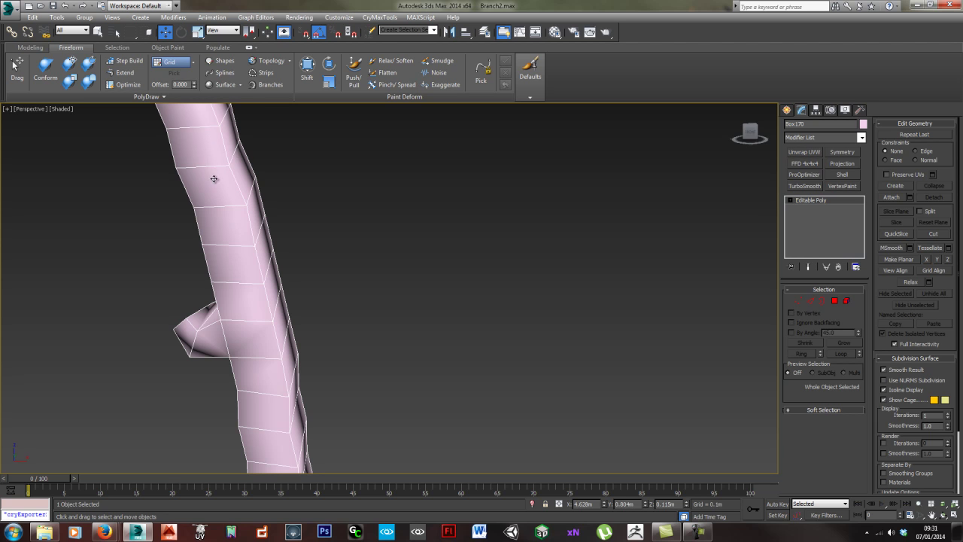
{"action": "scroll", "coordinate": [379, 210], "scroll_direction": "down", "scroll_amount": 4}
{"action": "scroll", "coordinate": [379, 211], "scroll_direction": "down", "scroll_amount": 3}
{"action": "middle_click_drag", "start_coordinate": [379, 210], "coordinate": [432, 288]}
{"action": "scroll", "coordinate": [512, 283], "scroll_direction": "down", "scroll_amount": 5}
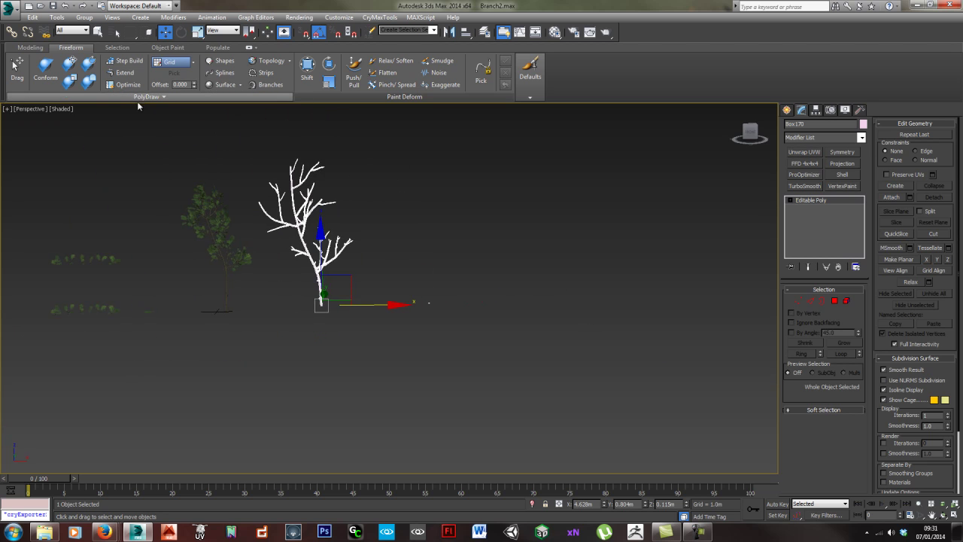
Reselect the small box and set the PolyDraw branch taper to about -0.54.
{"action": "left_click_drag", "start_coordinate": [458, 319], "coordinate": [459, 319]}
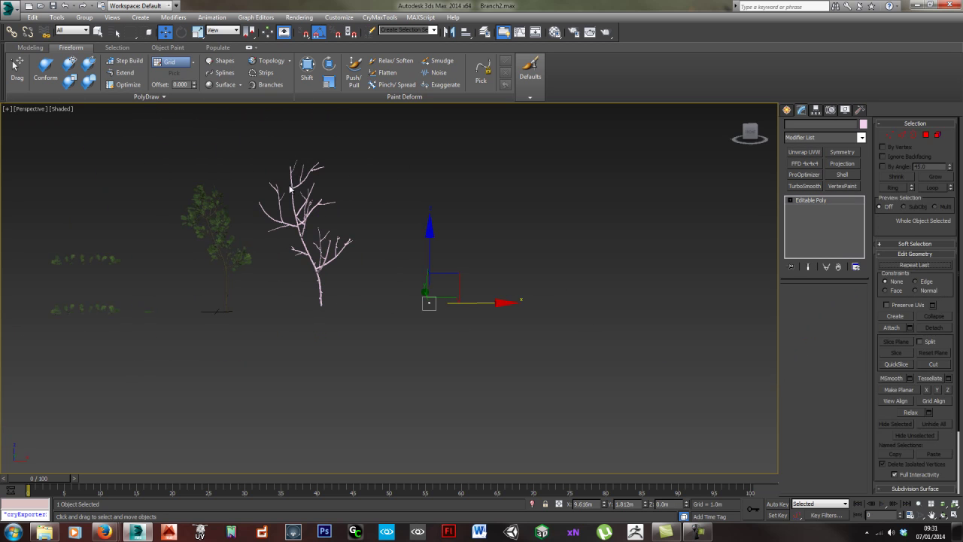
{"action": "left_click", "coordinate": [143, 99]}
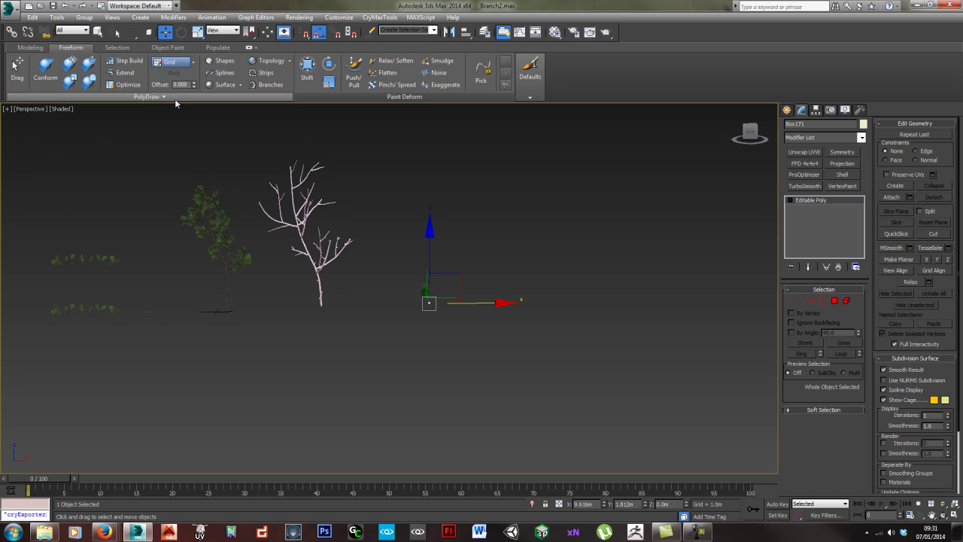
{"action": "left_click", "coordinate": [174, 99]}
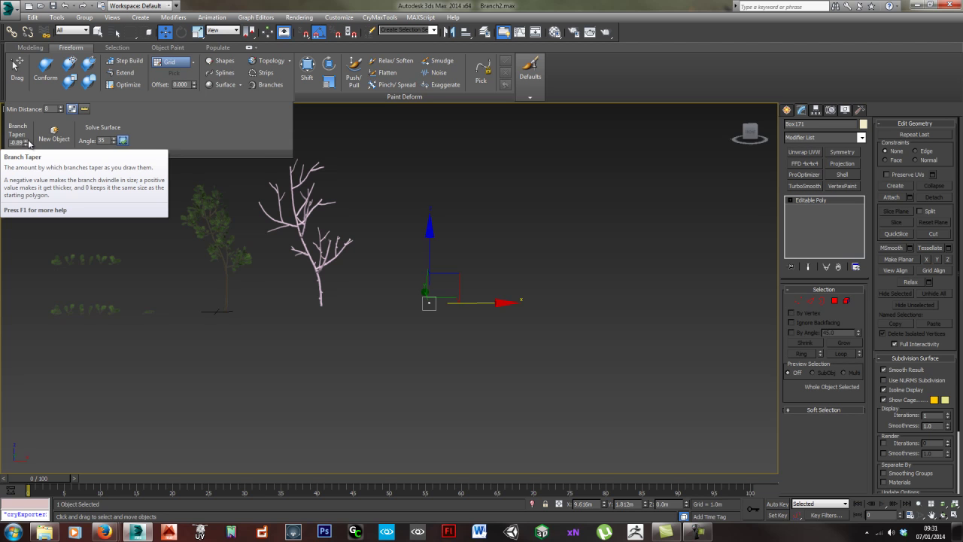
{"action": "left_click_drag", "start_coordinate": [25, 144], "coordinate": [25, 145]}
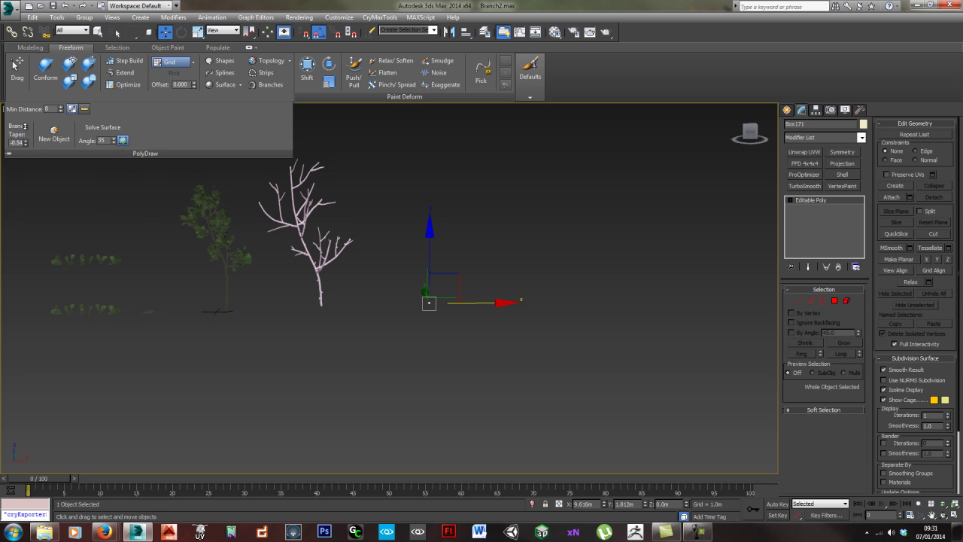
{"action": "left_click", "coordinate": [529, 245]}
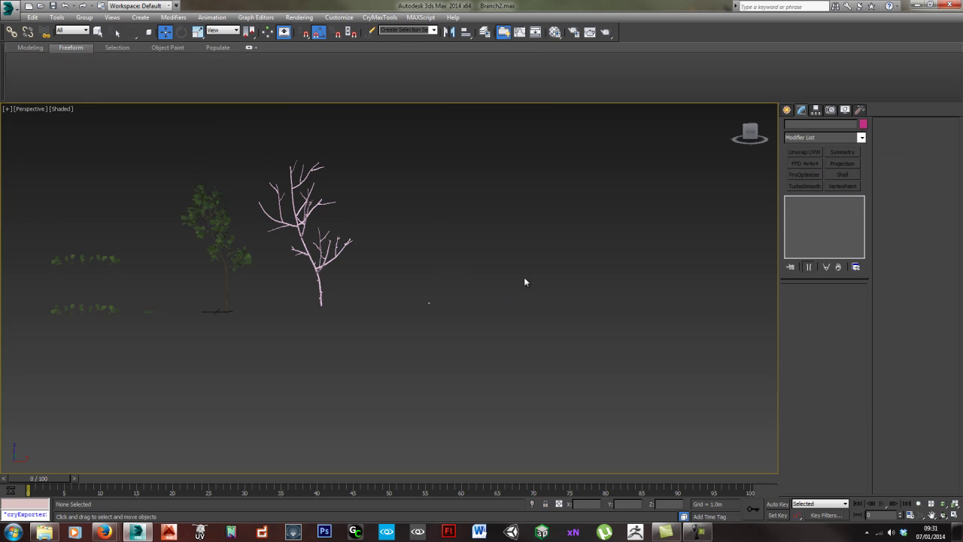
Draw a tall, slightly curved trunk upward from the small box with the Branches tool.
{"action": "scroll", "coordinate": [435, 301], "scroll_direction": "up", "scroll_amount": 6}
{"action": "left_click", "coordinate": [399, 343]}
{"action": "left_click", "coordinate": [265, 84]}
{"action": "middle_click_drag", "start_coordinate": [401, 344], "coordinate": [407, 371]}
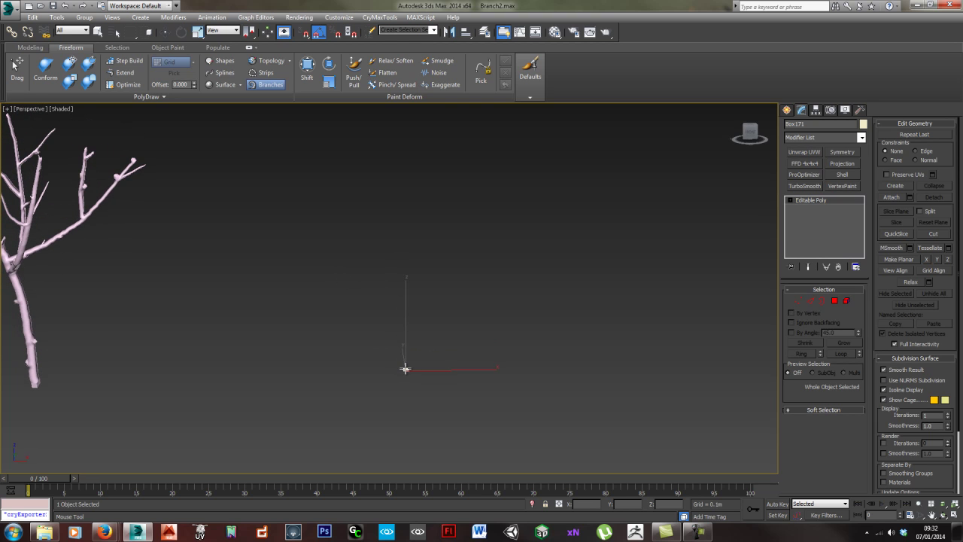
{"action": "mouse_move", "coordinate": [406, 367]}
{"action": "left_mouse_down"}
{"action": "mouse_move", "coordinate": [419, 251]}
{"action": "mouse_move", "coordinate": [393, 73]}
{"action": "left_mouse_up"}
{"action": "scroll", "coordinate": [417, 226], "scroll_direction": "down", "scroll_amount": 5}
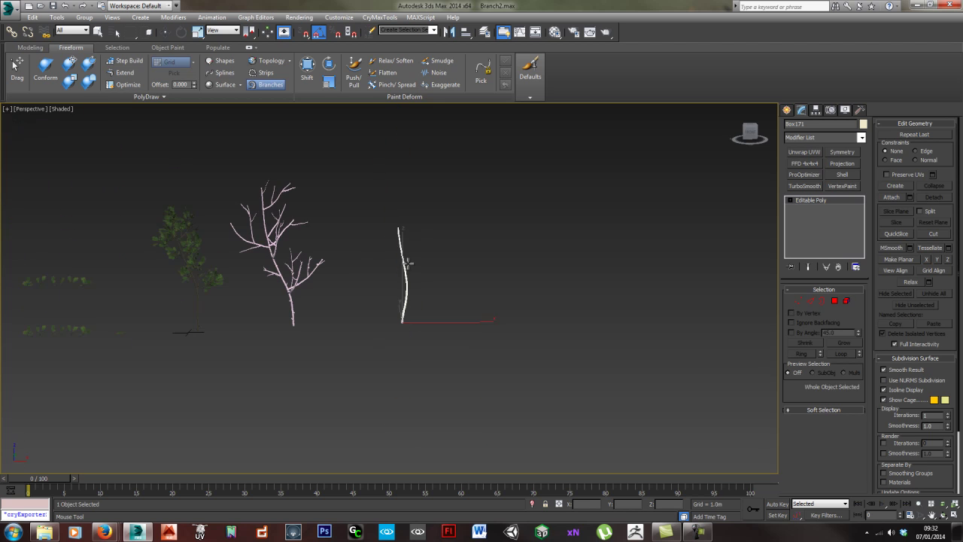
{"action": "scroll", "coordinate": [414, 278], "scroll_direction": "down", "scroll_amount": 1}
{"action": "key", "text": "w"}
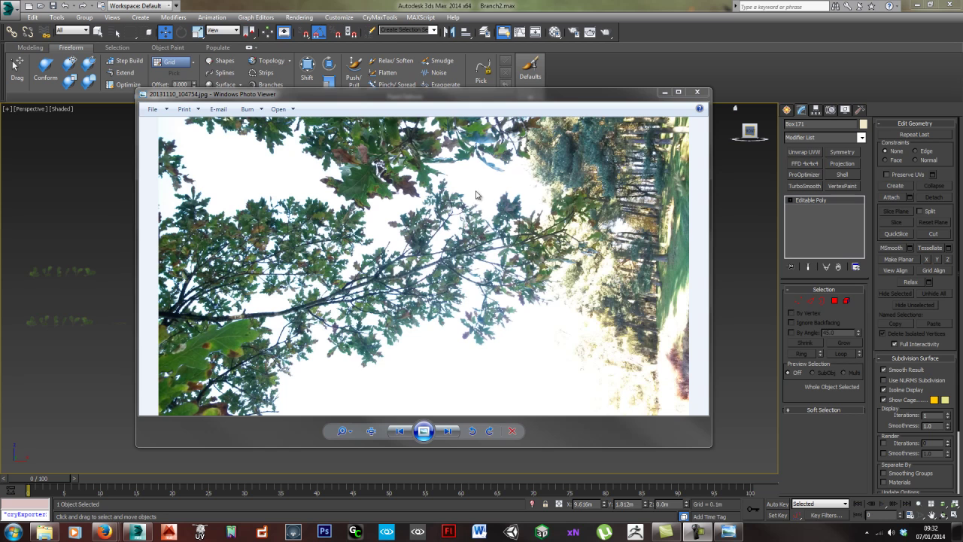
Examine the oak branch reference photo 20131110_104754.jpg in Windows Photo Viewer and move its window out of the way.
{"action": "left_click_drag", "start_coordinate": [486, 100], "coordinate": [513, 91]}
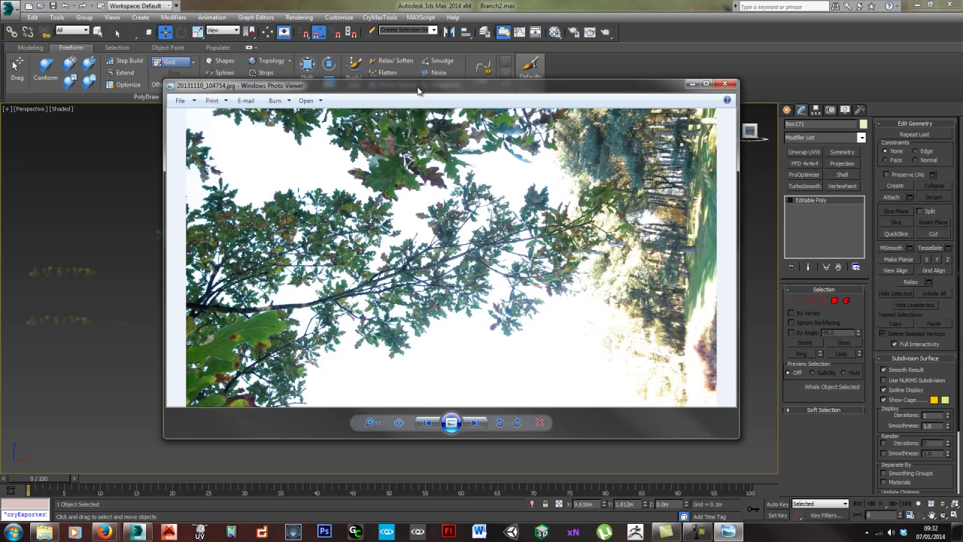
{"action": "left_click_drag", "start_coordinate": [418, 91], "coordinate": [962, 75]}
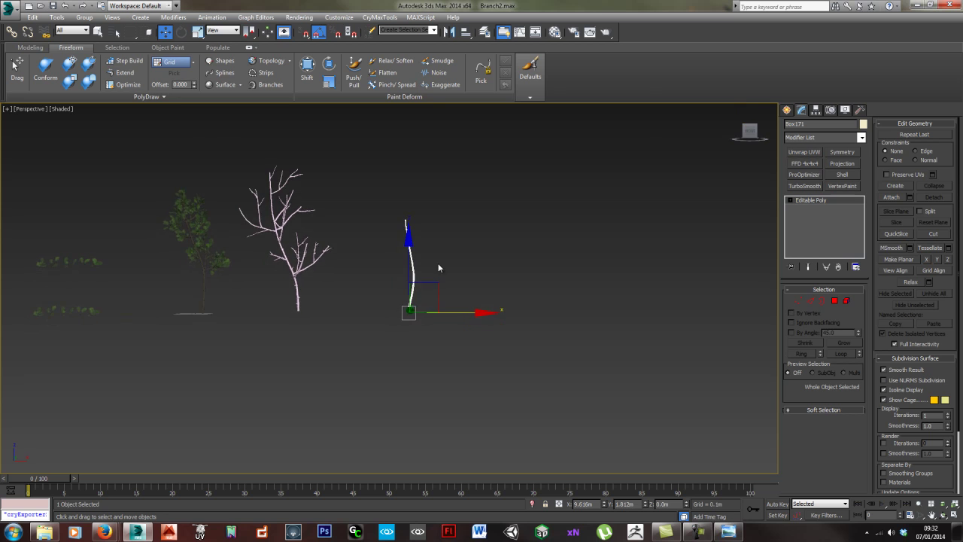
{"action": "scroll", "coordinate": [429, 249], "scroll_direction": "up", "scroll_amount": 2}
{"action": "scroll", "coordinate": [403, 265], "scroll_direction": "up", "scroll_amount": 4}
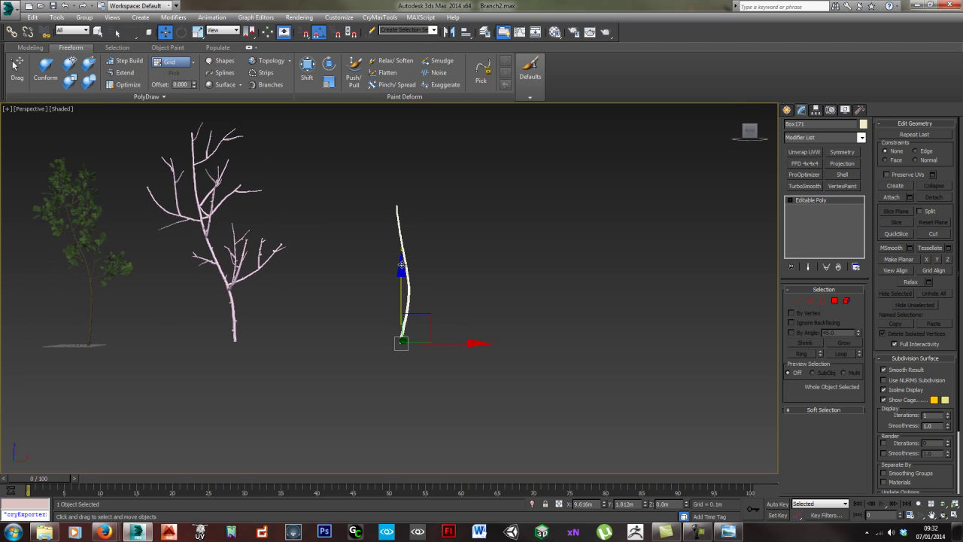
{"action": "scroll", "coordinate": [461, 268], "scroll_direction": "down", "scroll_amount": 1}
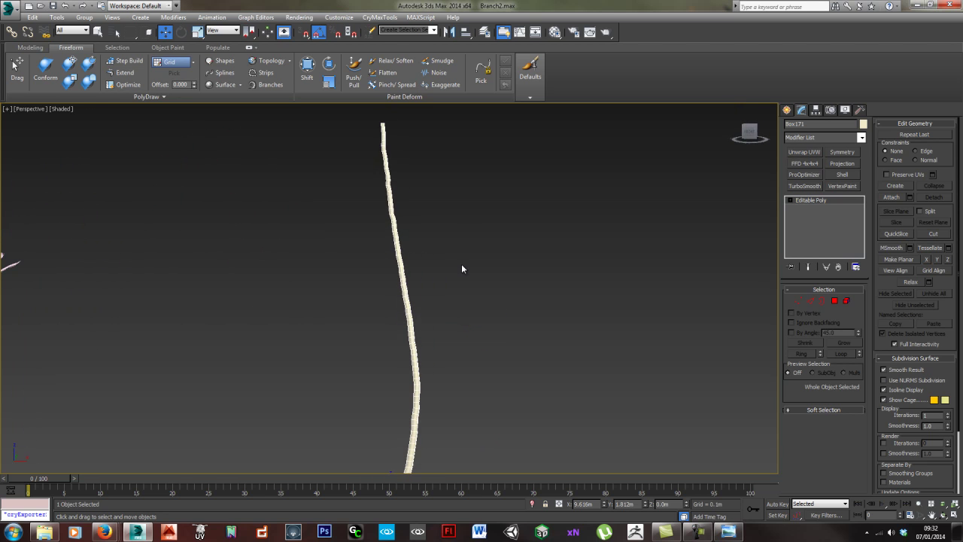
{"action": "scroll", "coordinate": [461, 269], "scroll_direction": "down", "scroll_amount": 3}
{"action": "scroll", "coordinate": [458, 298], "scroll_direction": "up", "scroll_amount": 3}
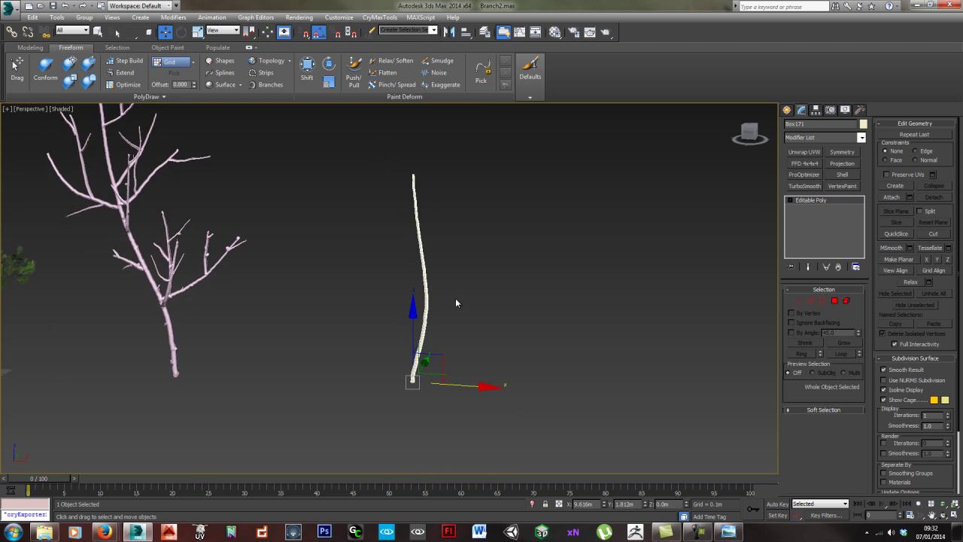
Activate the PolyDraw Branches tool on the new trunk.
{"action": "left_click", "coordinate": [270, 84]}
{"action": "scroll", "coordinate": [448, 311], "scroll_direction": "up", "scroll_amount": 1}
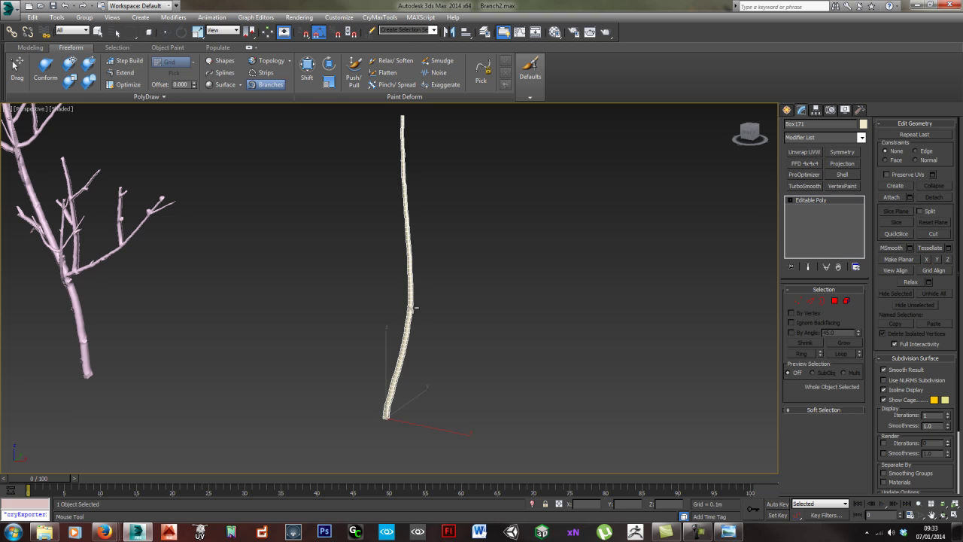
{"action": "mouse_move", "coordinate": [414, 306]}
{"action": "left_mouse_down"}
{"action": "mouse_move", "coordinate": [469, 273]}
{"action": "mouse_move", "coordinate": [562, 179]}
{"action": "left_mouse_up"}
{"action": "middle_click_drag", "start_coordinate": [481, 204], "coordinate": [471, 207], "text": "alt"}
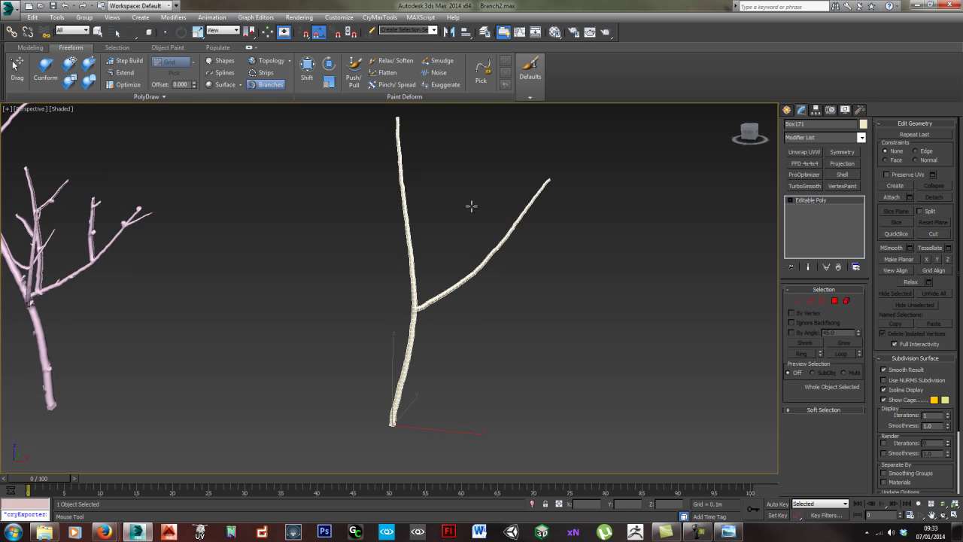
{"action": "key", "text": "ctrl+z"}
{"action": "middle_click_drag", "start_coordinate": [439, 294], "coordinate": [413, 307], "text": "alt"}
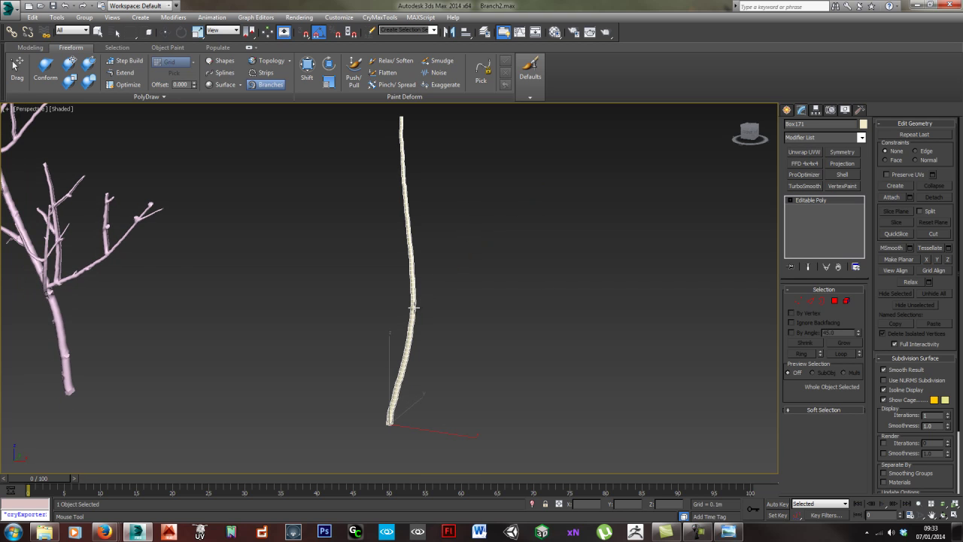
{"action": "left_click_drag", "start_coordinate": [414, 309], "coordinate": [459, 264]}
{"action": "key", "text": "ctrl+z"}
Draw three upward-curving side branches from the trunk: one at mid-height, one near the top and one between them on the opposite side.
{"action": "mouse_move", "coordinate": [424, 303]}
{"action": "left_mouse_down"}
{"action": "mouse_move", "coordinate": [439, 283]}
{"action": "mouse_move", "coordinate": [466, 175]}
{"action": "left_mouse_up"}
{"action": "middle_click_drag", "start_coordinate": [417, 221], "coordinate": [405, 220], "text": "alt"}
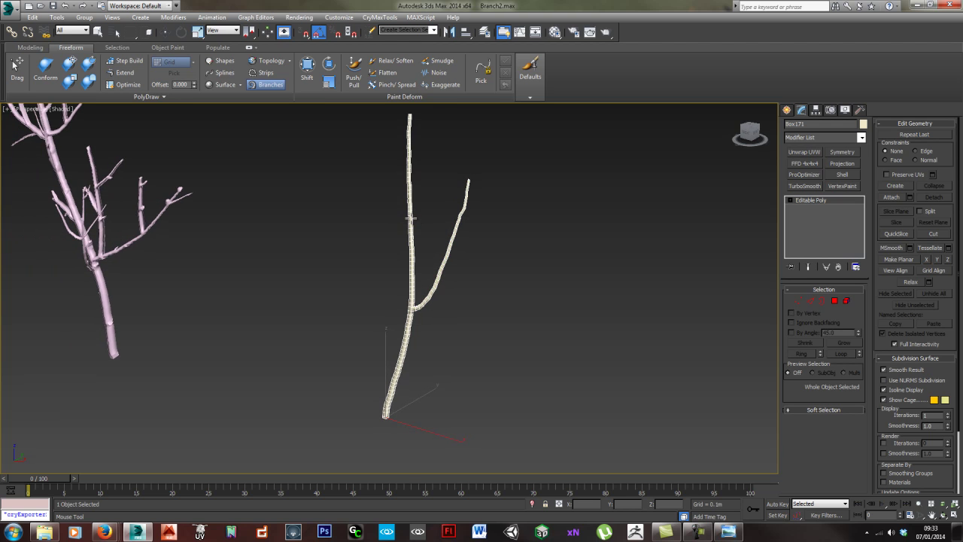
{"action": "left_click_drag", "start_coordinate": [414, 213], "coordinate": [450, 131]}
{"action": "mouse_move", "coordinate": [425, 244]}
{"action": "middle_mouse_down", "text": "alt"}
{"action": "mouse_move", "coordinate": [441, 241]}
{"action": "mouse_move", "coordinate": [428, 253]}
{"action": "mouse_move", "coordinate": [459, 246]}
{"action": "middle_mouse_up", "text": "alt"}
{"action": "scroll", "coordinate": [422, 241], "scroll_direction": "up", "scroll_amount": 4}
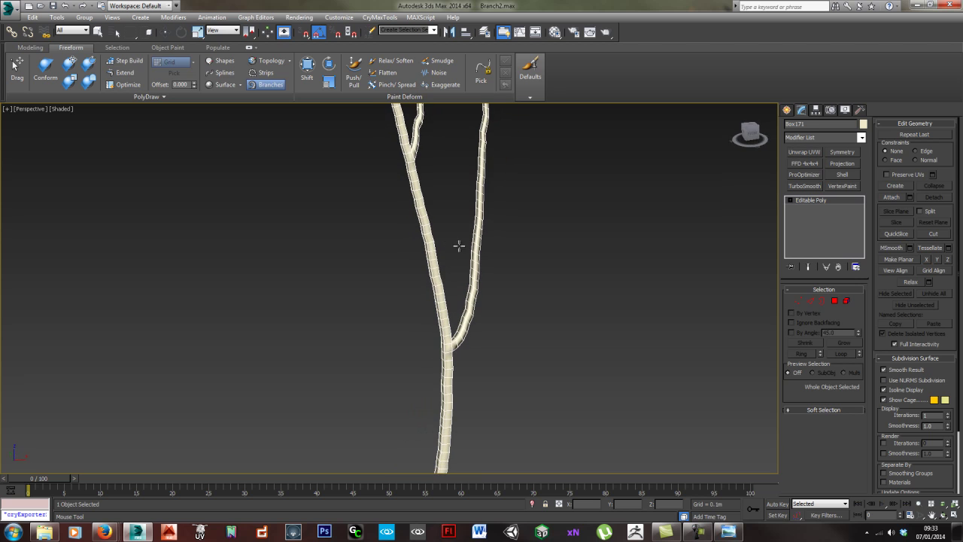
{"action": "mouse_move", "coordinate": [427, 247]}
{"action": "left_mouse_down"}
{"action": "mouse_move", "coordinate": [364, 203]}
{"action": "mouse_move", "coordinate": [290, 98]}
{"action": "left_mouse_up"}
{"action": "mouse_move", "coordinate": [420, 313]}
{"action": "middle_mouse_down", "text": "alt"}
{"action": "mouse_move", "coordinate": [396, 283]}
{"action": "mouse_move", "coordinate": [413, 290]}
{"action": "middle_mouse_up", "text": "alt"}
{"action": "mouse_move", "coordinate": [370, 265]}
{"action": "middle_mouse_down", "text": "alt"}
{"action": "mouse_move", "coordinate": [354, 281]}
{"action": "mouse_move", "coordinate": [378, 259]}
{"action": "middle_mouse_up", "text": "alt"}
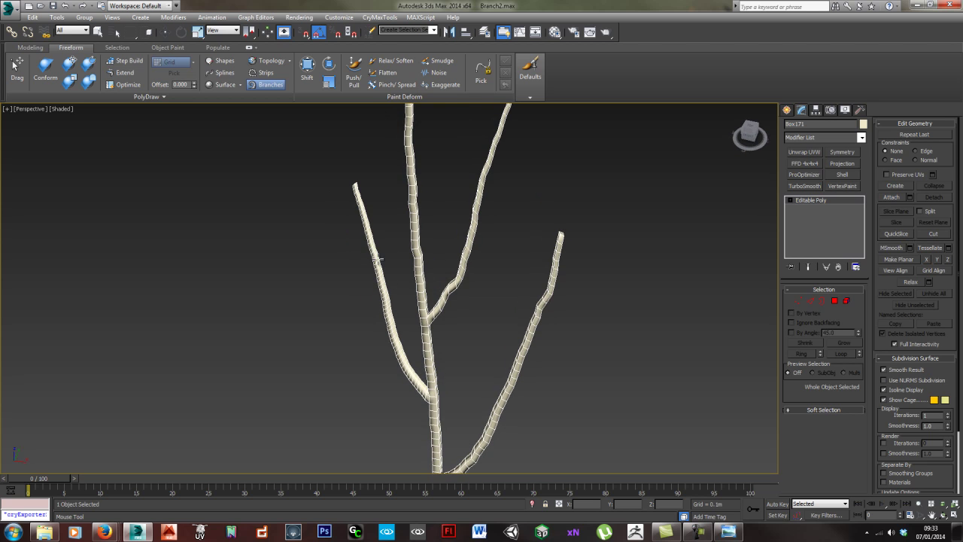
Draw twigs on both sides of the newest side branch, plus a small twig near the tip of the outer one.
{"action": "left_click_drag", "start_coordinate": [382, 254], "coordinate": [394, 176]}
{"action": "mouse_move", "coordinate": [395, 176]}
{"action": "middle_mouse_down", "text": "alt"}
{"action": "mouse_move", "coordinate": [389, 242]}
{"action": "mouse_move", "coordinate": [363, 302]}
{"action": "mouse_move", "coordinate": [321, 323]}
{"action": "mouse_move", "coordinate": [334, 319]}
{"action": "middle_mouse_up", "text": "alt"}
{"action": "left_click_drag", "start_coordinate": [403, 293], "coordinate": [366, 210]}
{"action": "middle_click_drag", "start_coordinate": [356, 275], "coordinate": [373, 282], "text": "alt"}
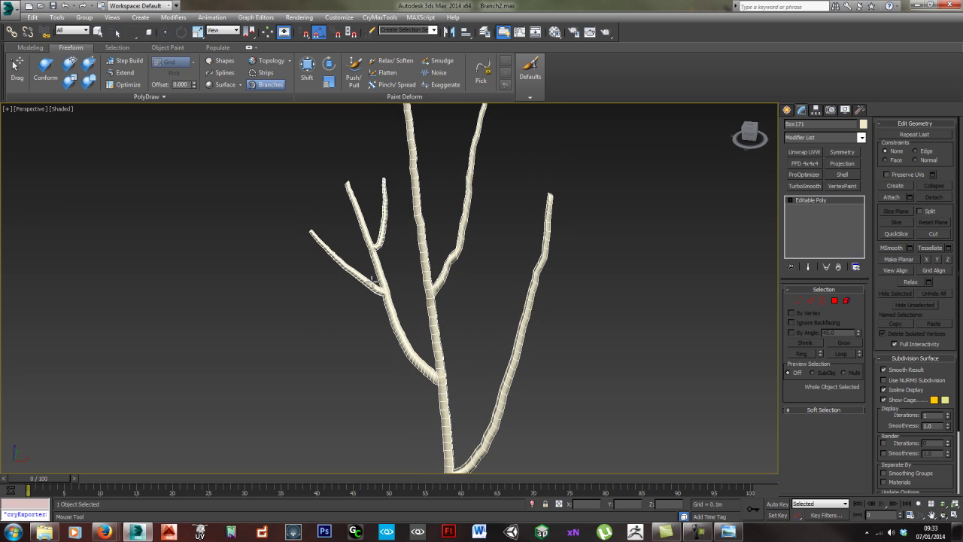
{"action": "left_click_drag", "start_coordinate": [343, 274], "coordinate": [311, 285]}
{"action": "key", "text": "ctrl+z"}
{"action": "mouse_move", "coordinate": [322, 252]}
{"action": "left_mouse_down"}
{"action": "mouse_move", "coordinate": [318, 241]}
{"action": "mouse_move", "coordinate": [275, 228]}
{"action": "left_mouse_up"}
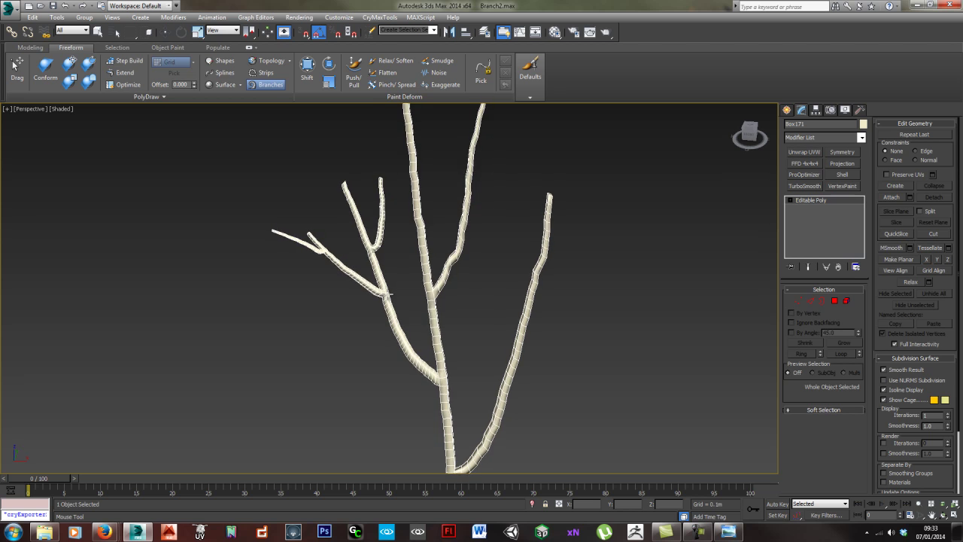
Add two tiny branch knots on opposite sides of the trunk below the lowest side branch.
{"action": "middle_click_drag", "start_coordinate": [432, 299], "coordinate": [352, 333]}
{"action": "scroll", "coordinate": [408, 310], "scroll_direction": "down", "scroll_amount": 2}
{"action": "middle_click_drag", "start_coordinate": [408, 354], "coordinate": [419, 253]}
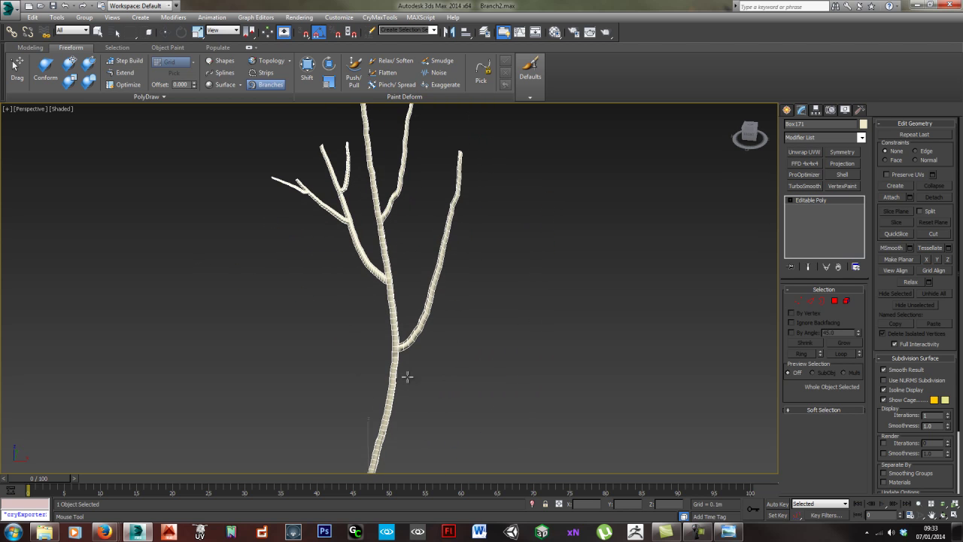
{"action": "scroll", "coordinate": [404, 378], "scroll_direction": "up", "scroll_amount": 5}
{"action": "middle_click_drag", "start_coordinate": [407, 346], "coordinate": [419, 344], "text": "alt"}
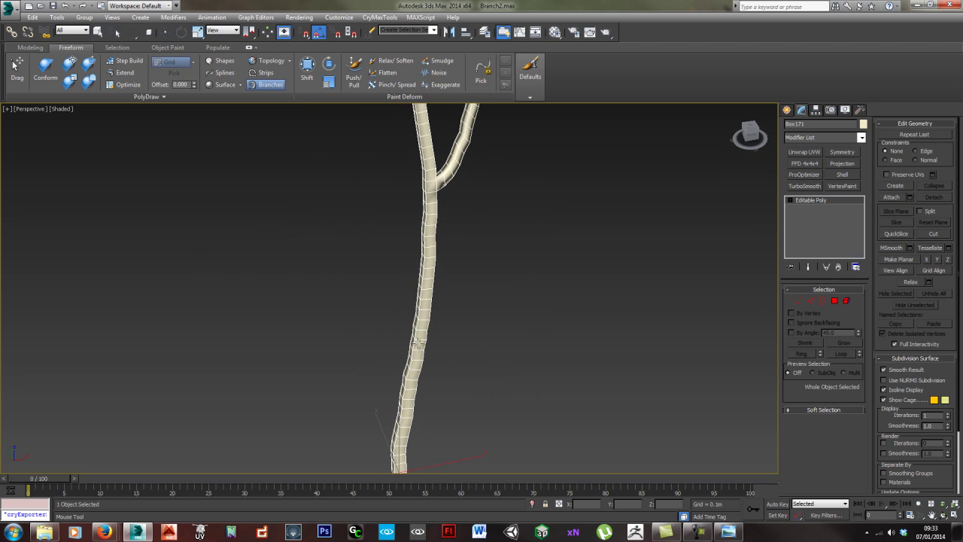
{"action": "left_click_drag", "start_coordinate": [416, 324], "coordinate": [407, 315]}
{"action": "middle_click_drag", "start_coordinate": [407, 315], "coordinate": [384, 280], "text": "alt"}
{"action": "left_click_drag", "start_coordinate": [380, 274], "coordinate": [386, 276]}
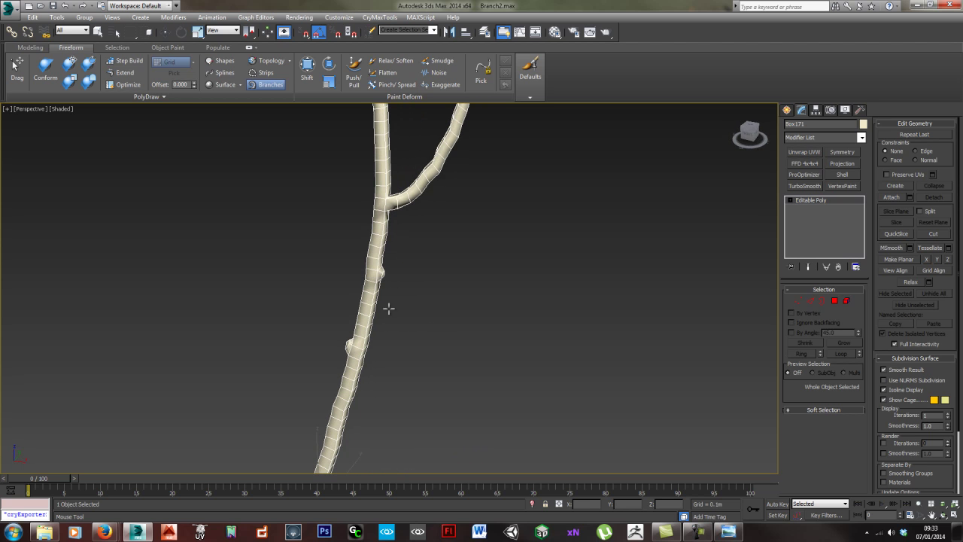
Draw a short curved stub on the lower trunk, directly opposite the lower of the two knots.
{"action": "middle_click_drag", "start_coordinate": [392, 387], "coordinate": [423, 279]}
{"action": "left_click_drag", "start_coordinate": [376, 303], "coordinate": [383, 304]}
{"action": "middle_click_drag", "start_coordinate": [373, 334], "coordinate": [377, 340], "text": "alt"}
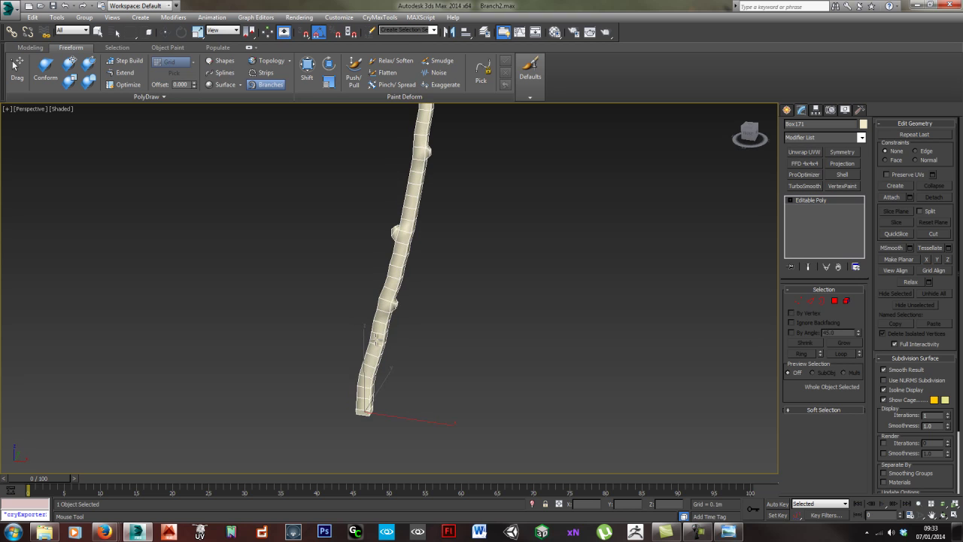
{"action": "key", "text": "ctrl+z"}
{"action": "mouse_move", "coordinate": [412, 237]}
{"action": "left_mouse_down"}
{"action": "mouse_move", "coordinate": [435, 215]}
{"action": "mouse_move", "coordinate": [428, 233]}
{"action": "mouse_move", "coordinate": [444, 222]}
{"action": "left_mouse_up"}
{"action": "key", "text": "ctrl+z"}
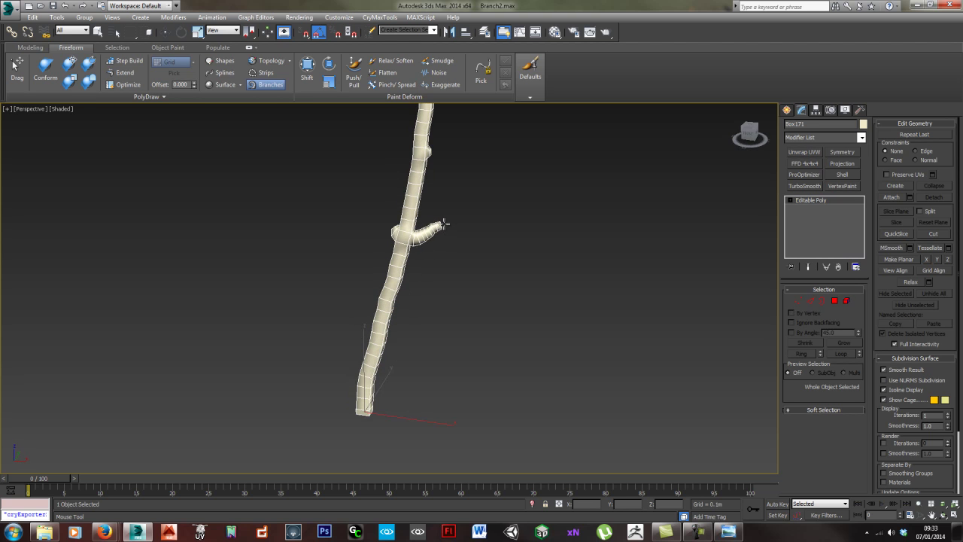
Select the pink bare tree, apply a TurboSmooth modifier to it and deselect it.
{"action": "scroll", "coordinate": [447, 225], "scroll_direction": "down", "scroll_amount": 7}
{"action": "middle_click_drag", "start_coordinate": [429, 266], "coordinate": [533, 312]}
{"action": "scroll", "coordinate": [382, 275], "scroll_direction": "up", "scroll_amount": 7}
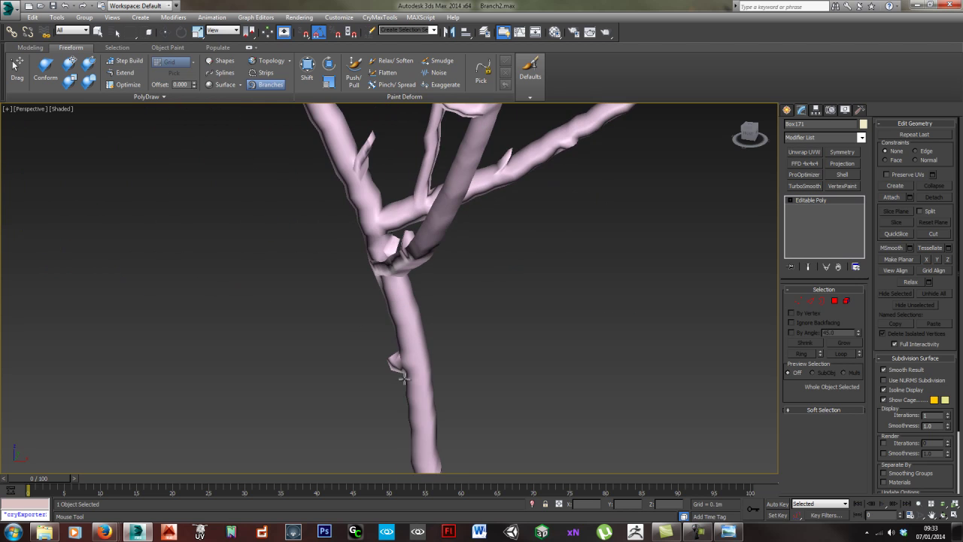
{"action": "middle_click_drag", "start_coordinate": [446, 381], "coordinate": [452, 324]}
{"action": "scroll", "coordinate": [437, 292], "scroll_direction": "down", "scroll_amount": 2}
{"action": "middle_click_drag", "start_coordinate": [441, 370], "coordinate": [436, 339], "text": "alt"}
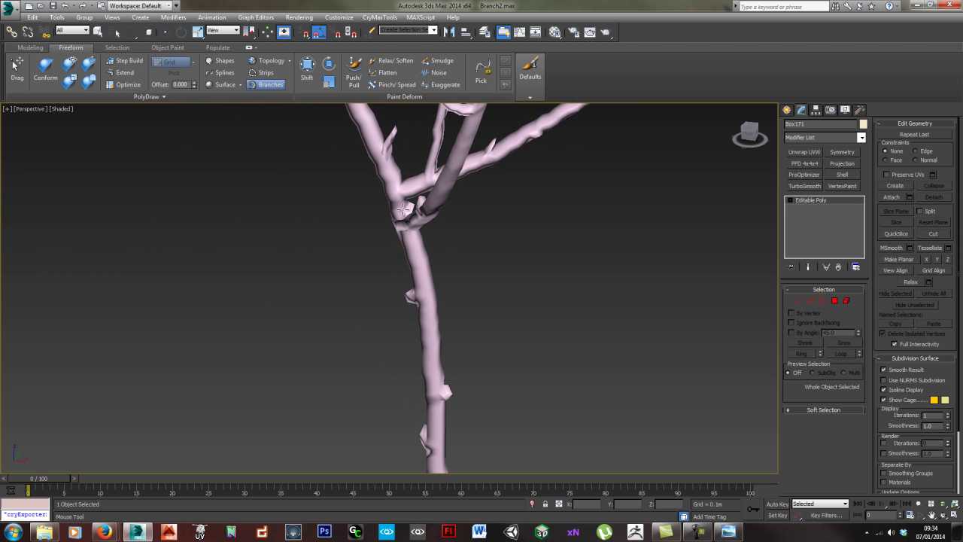
{"action": "middle_click_drag", "start_coordinate": [452, 294], "coordinate": [436, 294]}
{"action": "key", "text": "w"}
{"action": "left_click", "coordinate": [414, 309]}
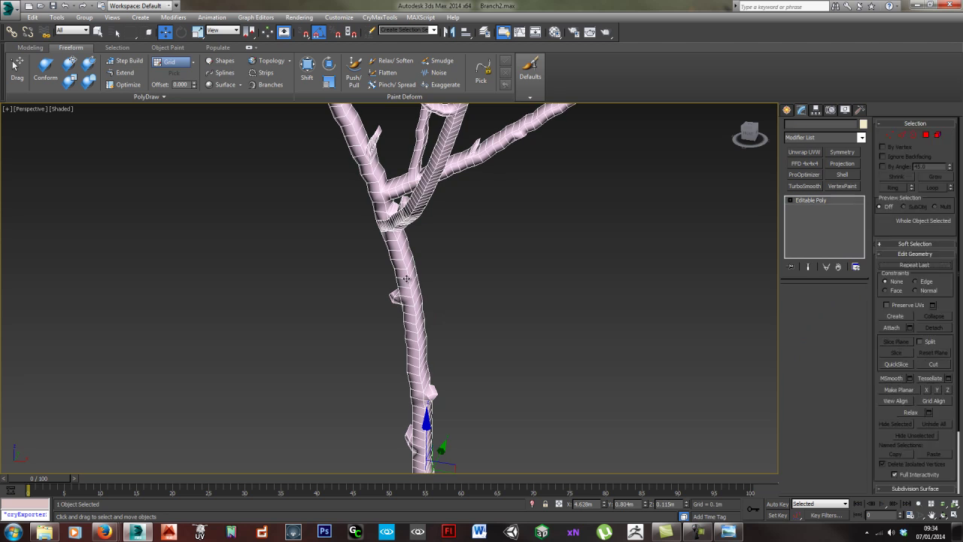
{"action": "left_click", "coordinate": [811, 186]}
{"action": "left_click", "coordinate": [527, 301]}
Examine how the knots along the pink tree's trunk look with smoothing applied.
{"action": "middle_click_drag", "start_coordinate": [527, 301], "coordinate": [442, 332], "text": "alt"}
{"action": "scroll", "coordinate": [443, 332], "scroll_direction": "down", "scroll_amount": 2}
{"action": "middle_click_drag", "start_coordinate": [447, 367], "coordinate": [449, 331]}
{"action": "scroll", "coordinate": [435, 345], "scroll_direction": "up", "scroll_amount": 4}
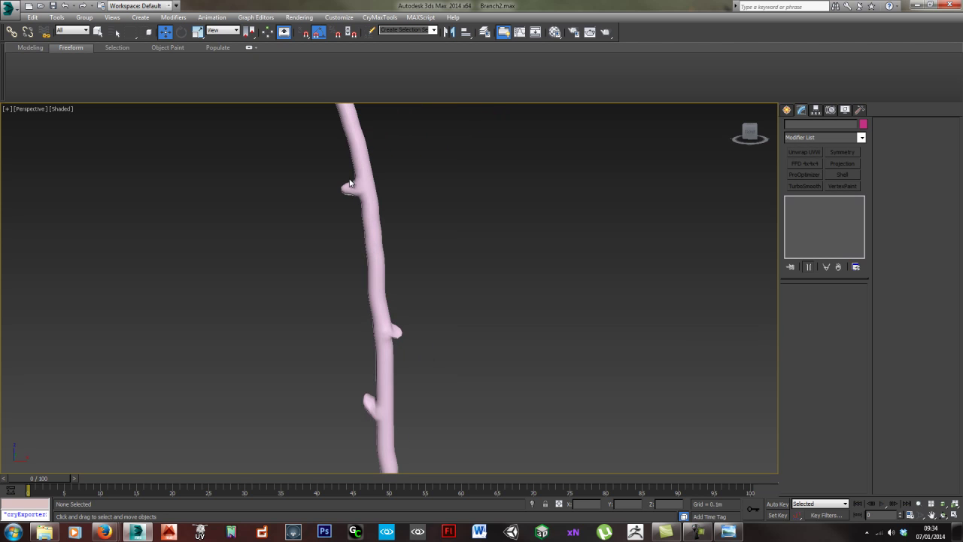
{"action": "scroll", "coordinate": [410, 327], "scroll_direction": "down", "scroll_amount": 5}
{"action": "middle_click_drag", "start_coordinate": [454, 229], "coordinate": [447, 320]}
{"action": "middle_click_drag", "start_coordinate": [670, 349], "coordinate": [517, 351]}
Select the new cream-coloured tree again and reactivate the PolyDraw Branches tool.
{"action": "left_click", "coordinate": [599, 359]}
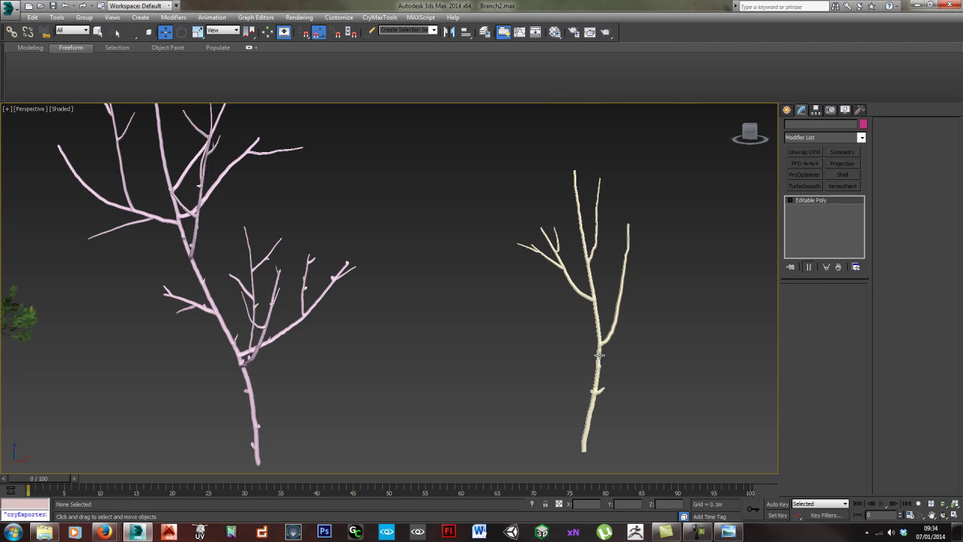
{"action": "middle_click_drag", "start_coordinate": [623, 370], "coordinate": [425, 295]}
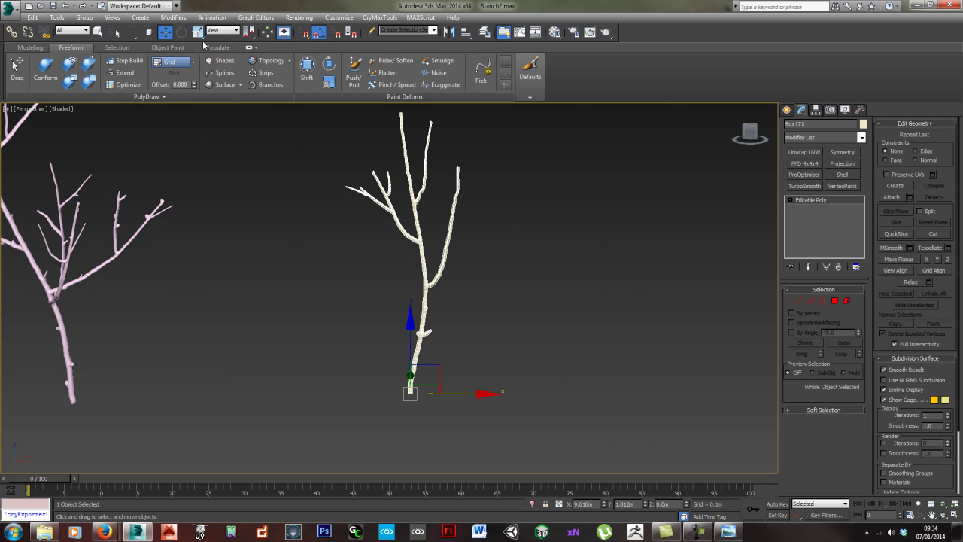
{"action": "left_click", "coordinate": [270, 85]}
{"action": "middle_click_drag", "start_coordinate": [454, 248], "coordinate": [445, 294]}
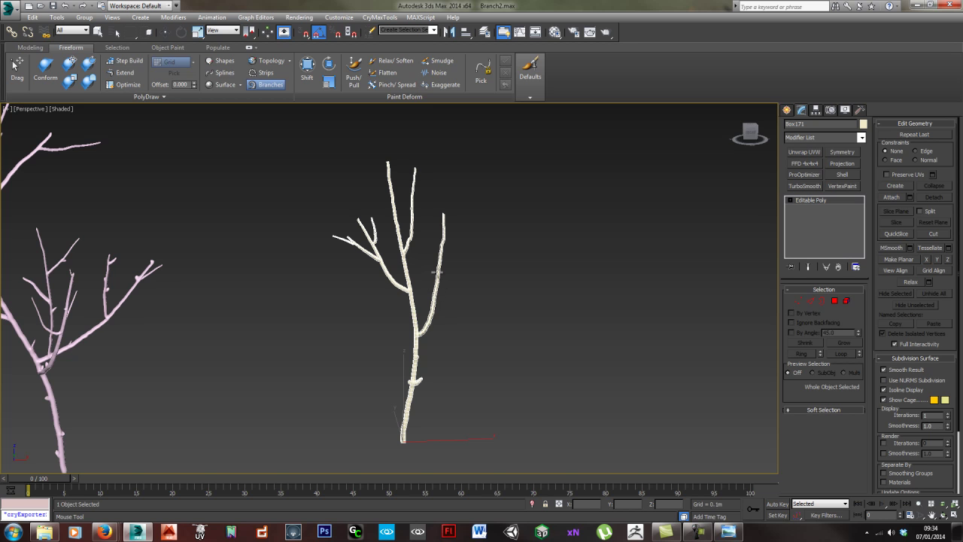
Compare the new bare tree's shape and branching with the pink bare tree and the leafy tree.
{"action": "scroll", "coordinate": [316, 303], "scroll_direction": "down", "scroll_amount": 5}
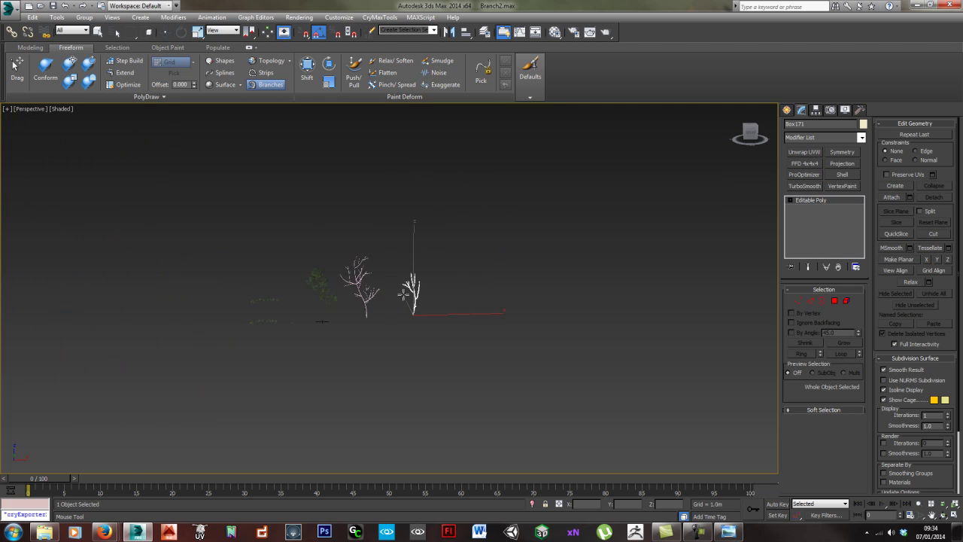
{"action": "scroll", "coordinate": [378, 309], "scroll_direction": "up", "scroll_amount": 2}
{"action": "scroll", "coordinate": [441, 287], "scroll_direction": "up", "scroll_amount": 3}
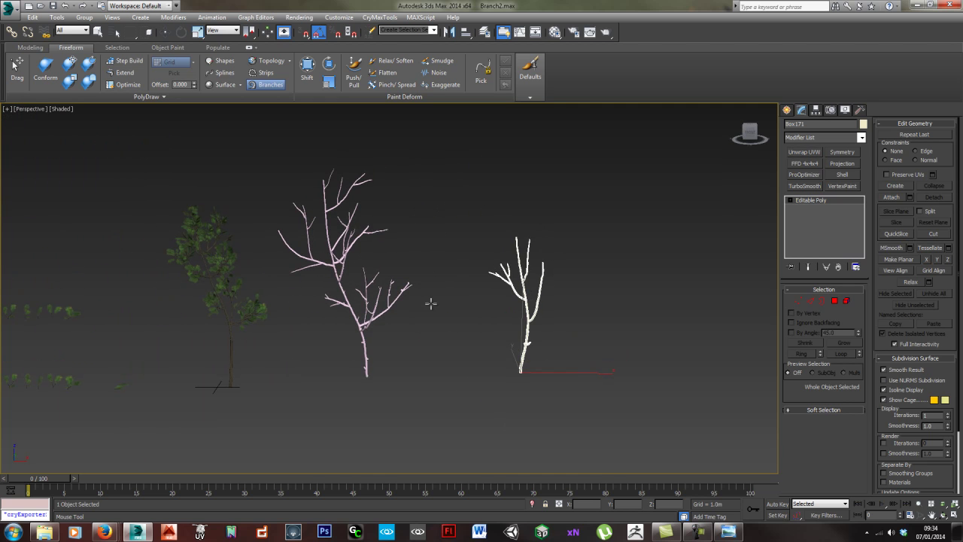
{"action": "middle_click_drag", "start_coordinate": [429, 307], "coordinate": [424, 297], "text": "alt"}
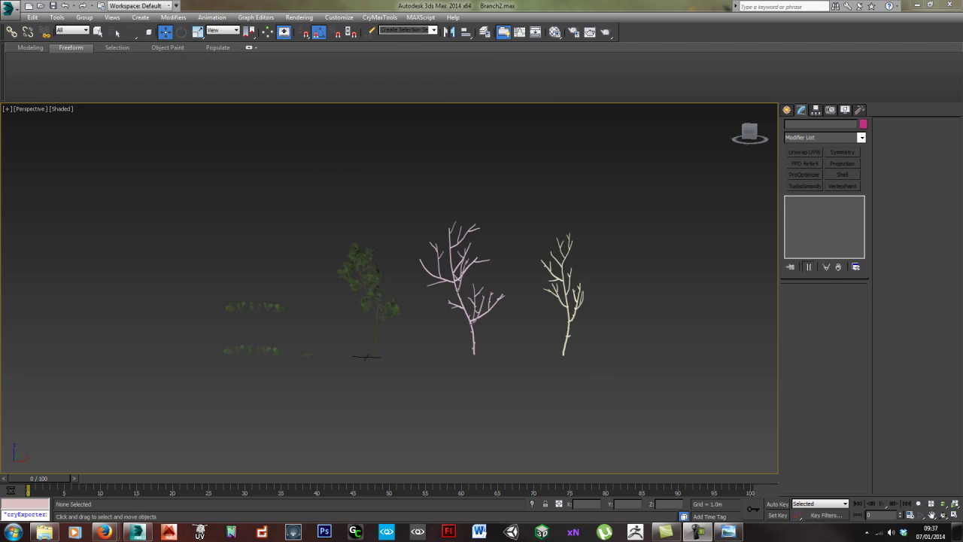
{"action": "middle_click_drag", "start_coordinate": [525, 358], "coordinate": [512, 360]}
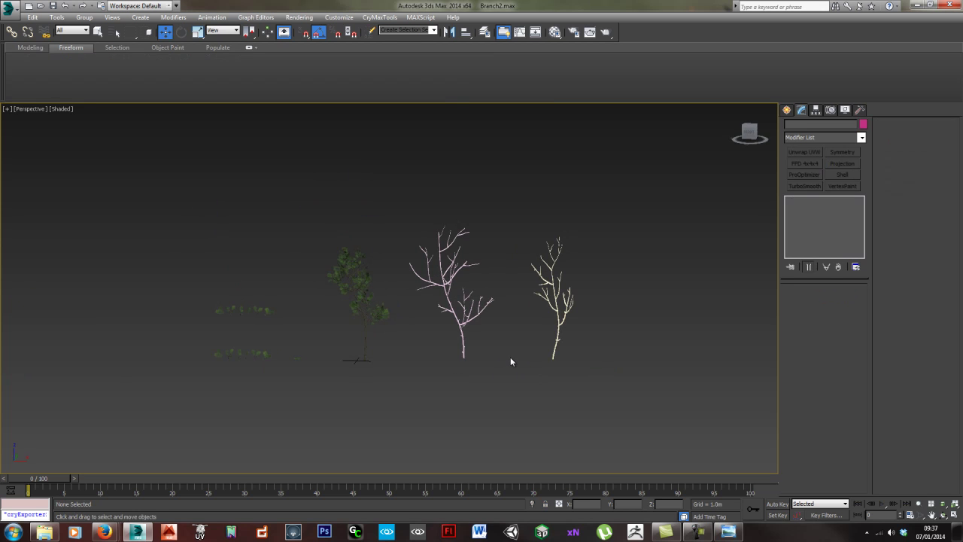
{"action": "scroll", "coordinate": [486, 353], "scroll_direction": "up", "scroll_amount": 4}
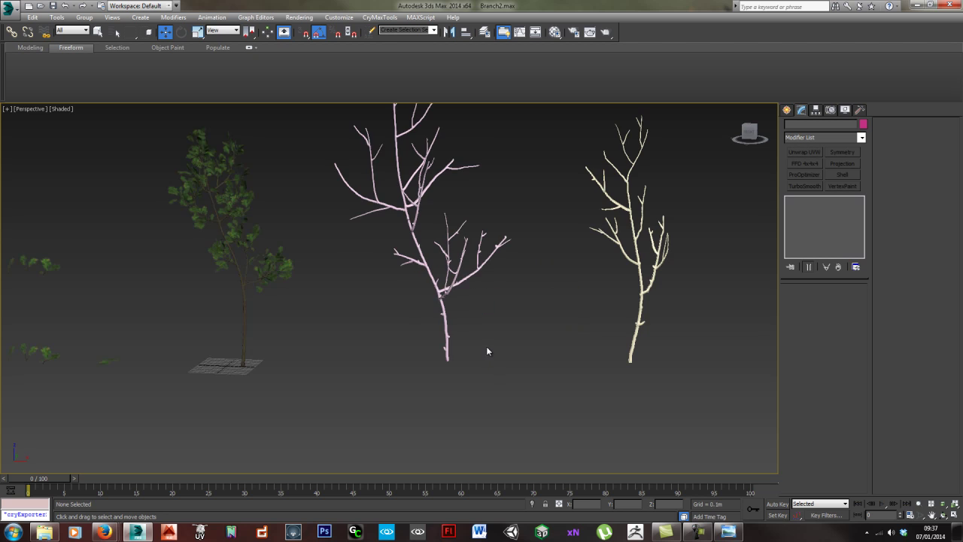
{"action": "middle_click_drag", "start_coordinate": [513, 328], "coordinate": [535, 348], "text": "alt"}
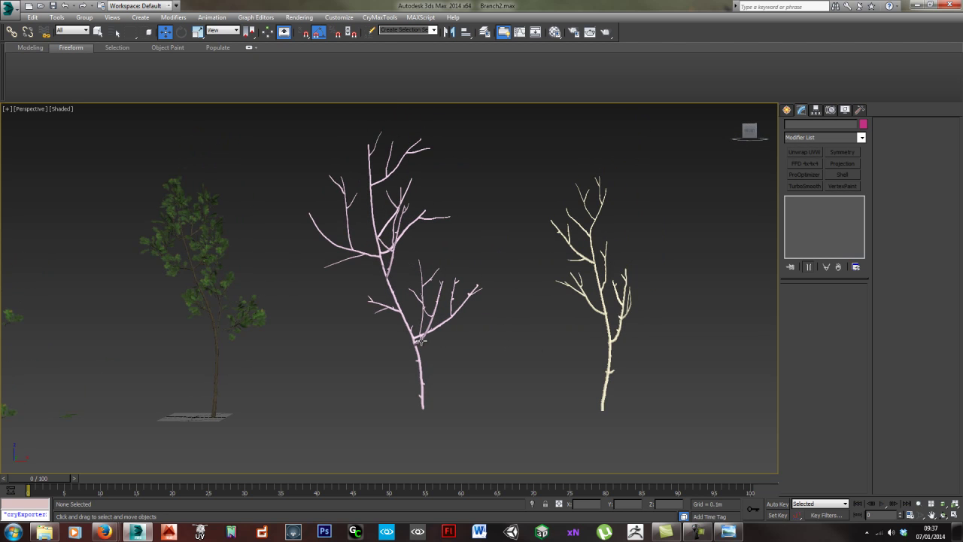
{"action": "left_click", "coordinate": [605, 318]}
{"action": "middle_click_drag", "start_coordinate": [645, 319], "coordinate": [565, 324]}
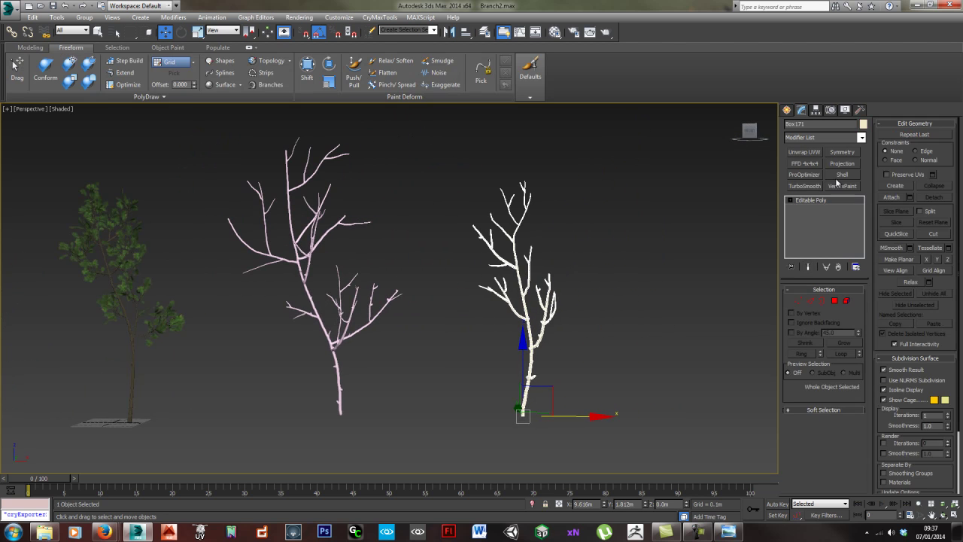
{"action": "left_click", "coordinate": [598, 358]}
{"action": "scroll", "coordinate": [550, 336], "scroll_direction": "up", "scroll_amount": 5}
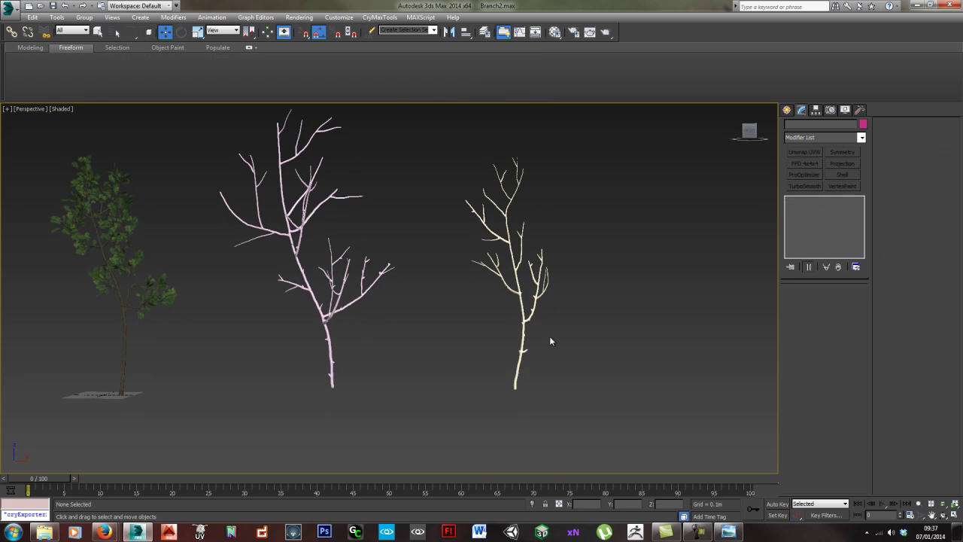
{"action": "scroll", "coordinate": [545, 341], "scroll_direction": "down", "scroll_amount": 6}
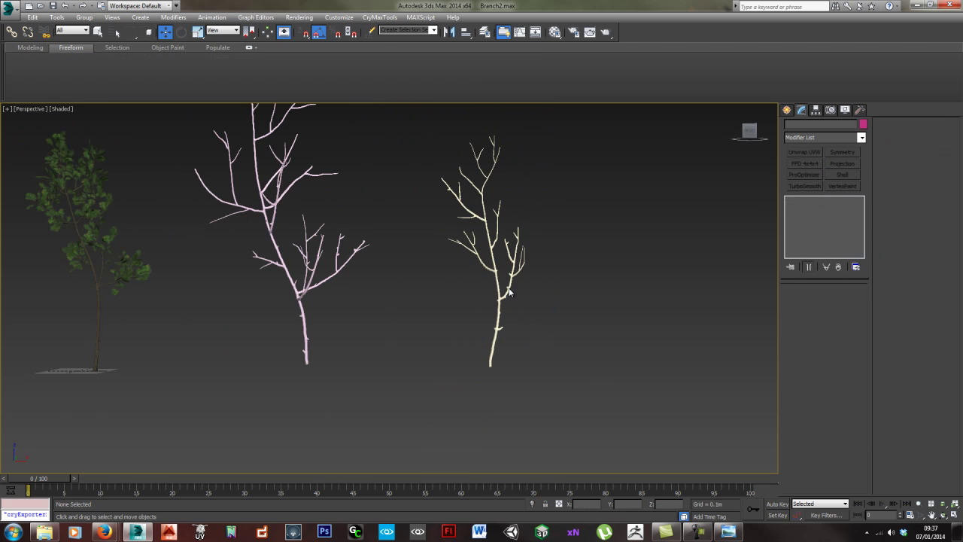
{"action": "scroll", "coordinate": [498, 323], "scroll_direction": "down", "scroll_amount": 3}
{"action": "middle_click_drag", "start_coordinate": [397, 354], "coordinate": [404, 363]}
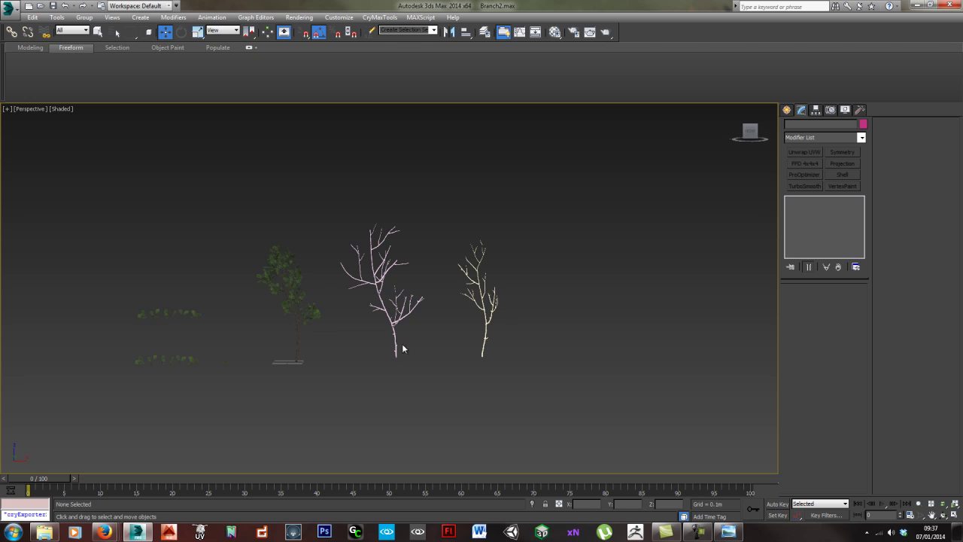
Select all parts of the leafy tree and move it along X away from the bare trees, beyond the branch cluster rows.
{"action": "left_click", "coordinate": [397, 341]}
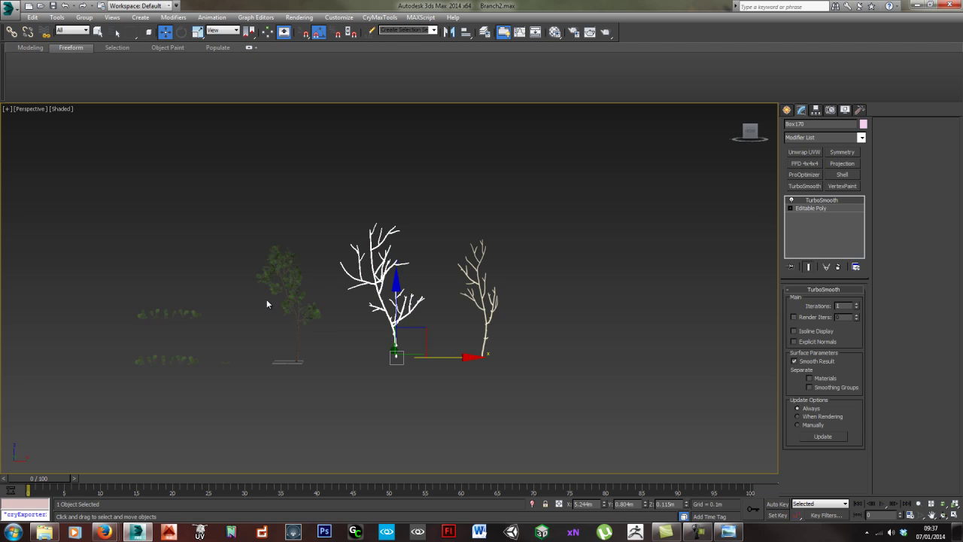
{"action": "left_click_drag", "start_coordinate": [323, 348], "coordinate": [323, 348]}
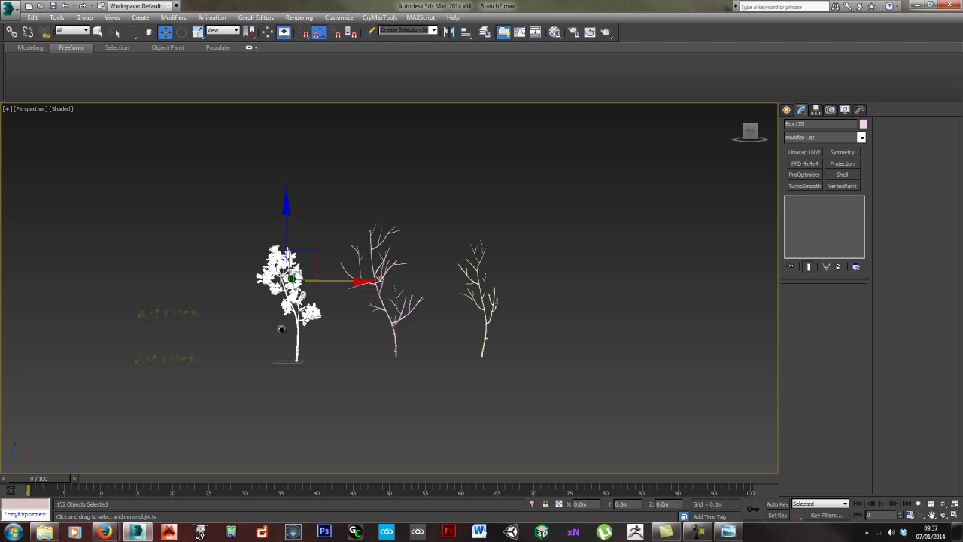
{"action": "middle_click_drag", "start_coordinate": [325, 295], "coordinate": [404, 314]}
{"action": "left_click_drag", "start_coordinate": [412, 298], "coordinate": [60, 291]}
{"action": "left_click", "coordinate": [239, 280]}
{"action": "middle_click_drag", "start_coordinate": [149, 322], "coordinate": [272, 323]}
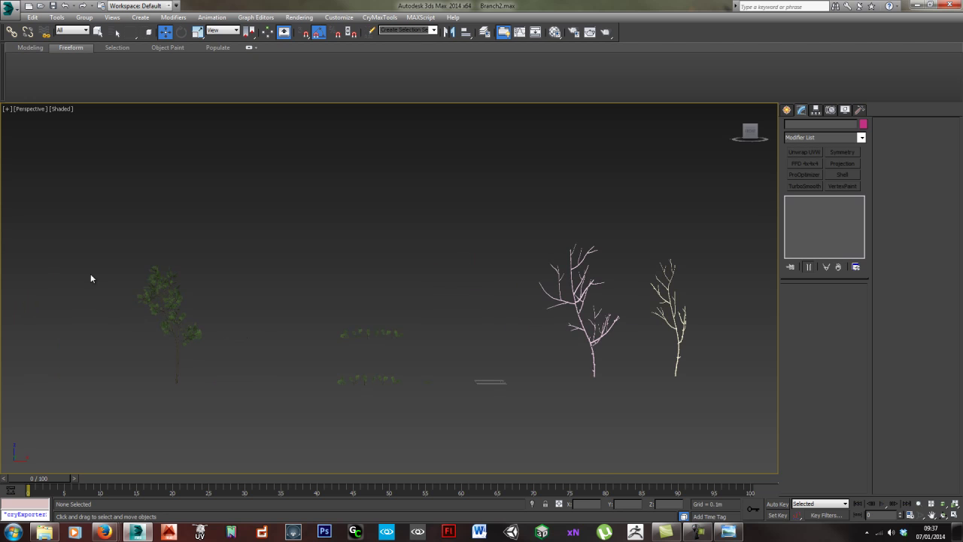
Create a new layer named branchDONE that contains the selected leafy tree.
{"action": "left_click_drag", "start_coordinate": [202, 349], "coordinate": [204, 349]}
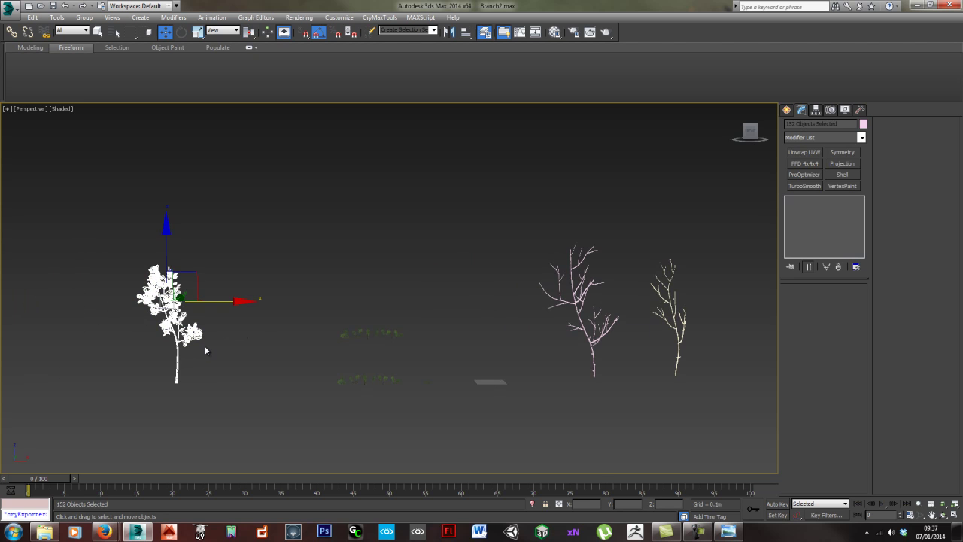
{"action": "left_click", "coordinate": [484, 32]}
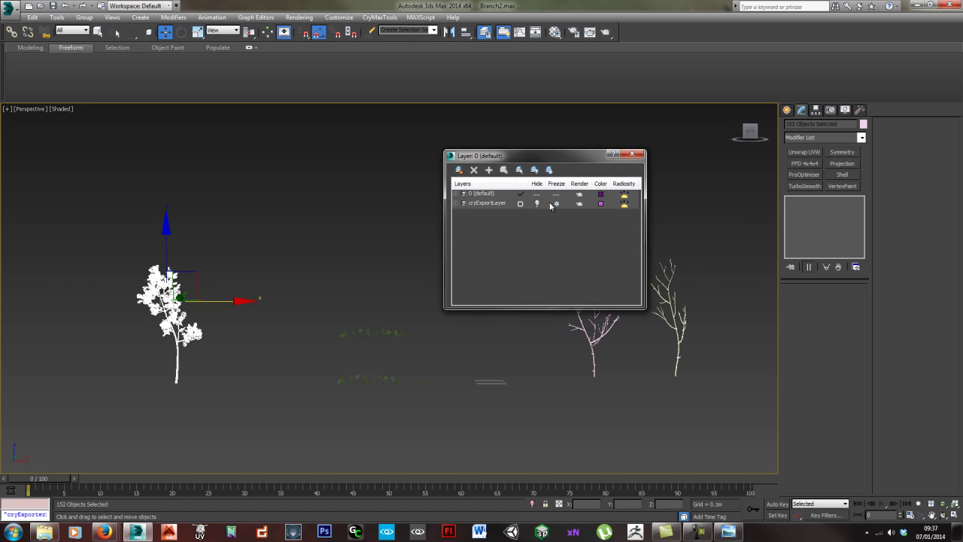
{"action": "left_click", "coordinate": [460, 170]}
{"action": "left_click", "coordinate": [498, 203]}
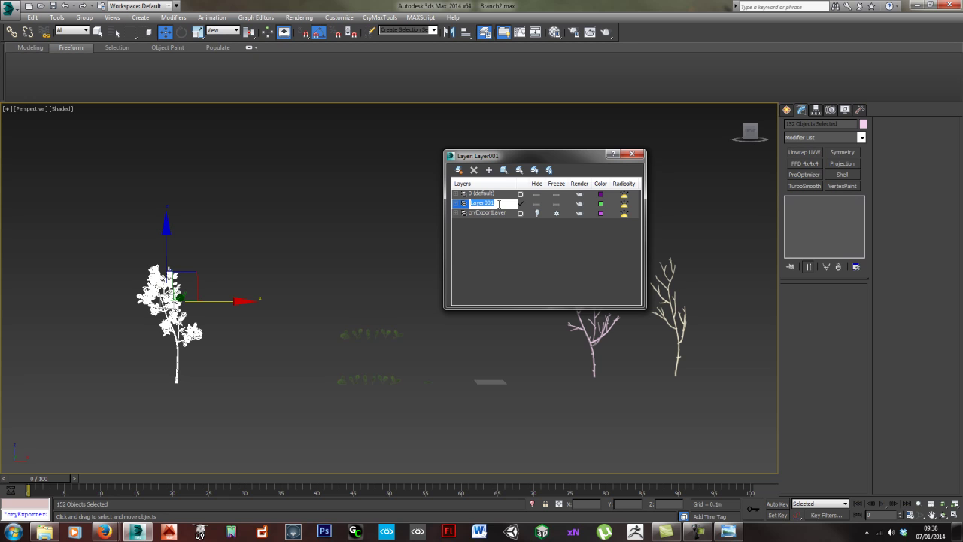
{"action": "type", "text": "branchDONES"}
{"action": "key", "text": "Return"}
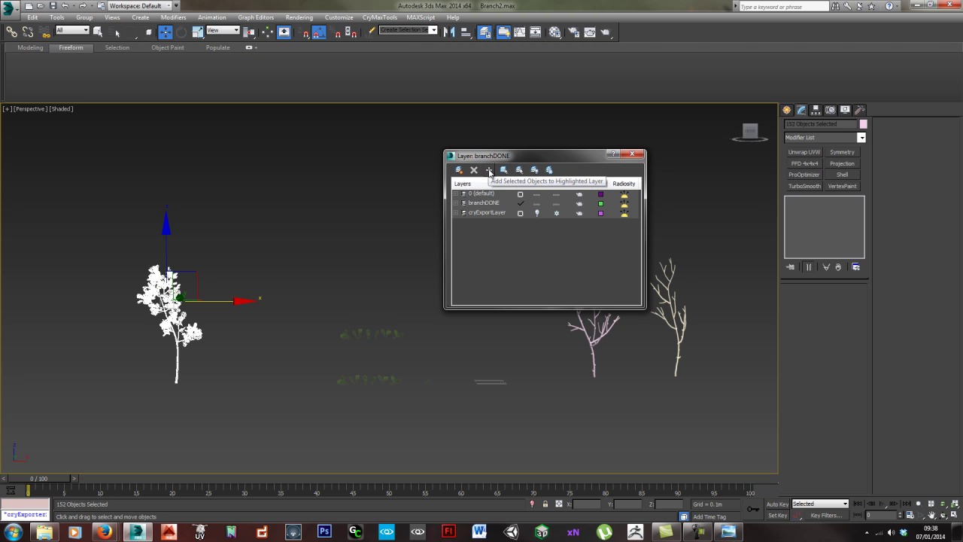
Hide the branchDONE layer and close the layer manager.
{"action": "left_click", "coordinate": [484, 204]}
{"action": "left_click", "coordinate": [537, 204]}
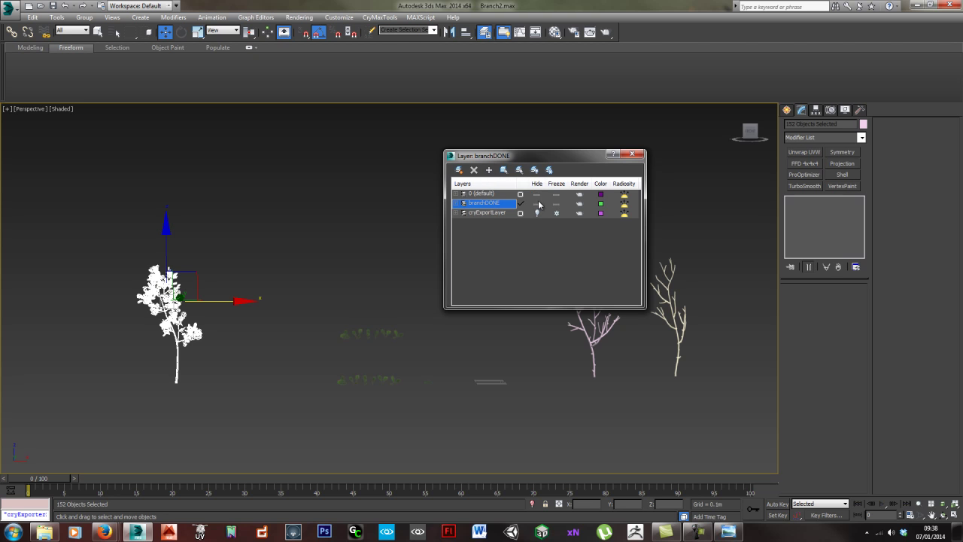
{"action": "left_click", "coordinate": [633, 154]}
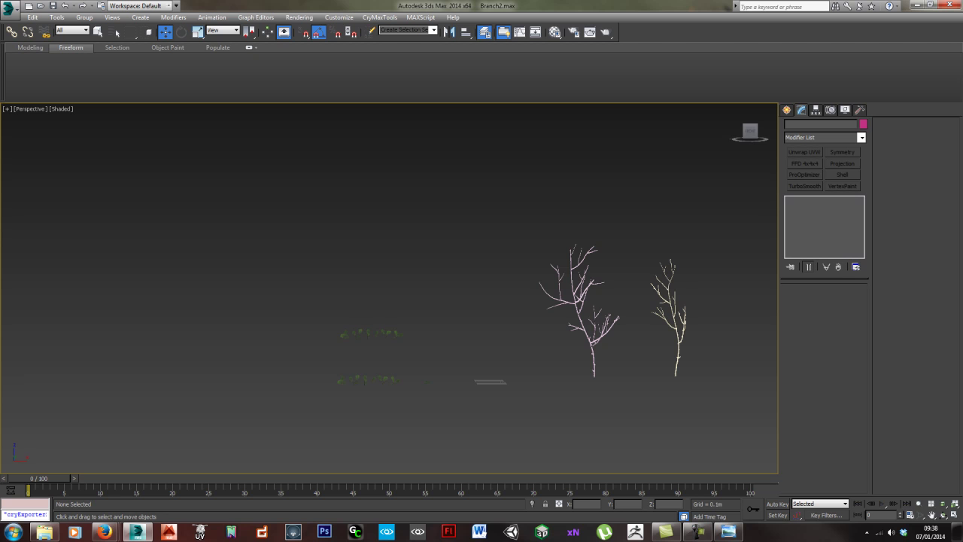
Move the pink bare tree along X toward the branch cluster rows, to about X 0.5 m, and deselect it.
{"action": "left_click", "coordinate": [593, 352]}
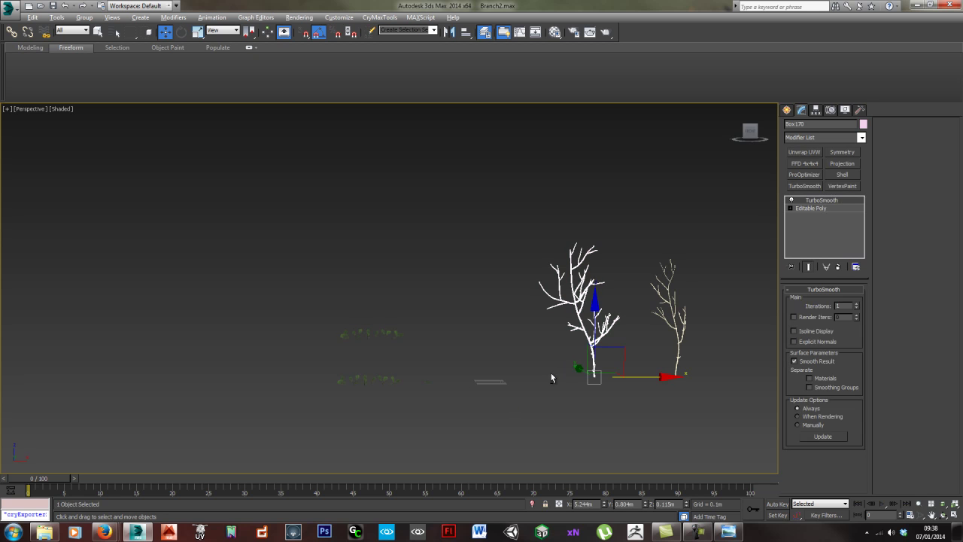
{"action": "left_click_drag", "start_coordinate": [595, 353], "coordinate": [499, 356]}
{"action": "middle_click_drag", "start_coordinate": [490, 370], "coordinate": [530, 331]}
{"action": "scroll", "coordinate": [530, 329], "scroll_direction": "up", "scroll_amount": 5}
{"action": "middle_click_drag", "start_coordinate": [419, 331], "coordinate": [429, 308], "text": "alt"}
{"action": "middle_click_drag", "start_coordinate": [429, 309], "coordinate": [439, 329]}
{"action": "left_click", "coordinate": [441, 324]}
{"action": "scroll", "coordinate": [441, 325], "scroll_direction": "down", "scroll_amount": 3}
{"action": "left_click", "coordinate": [369, 336]}
{"action": "left_click", "coordinate": [536, 328]}
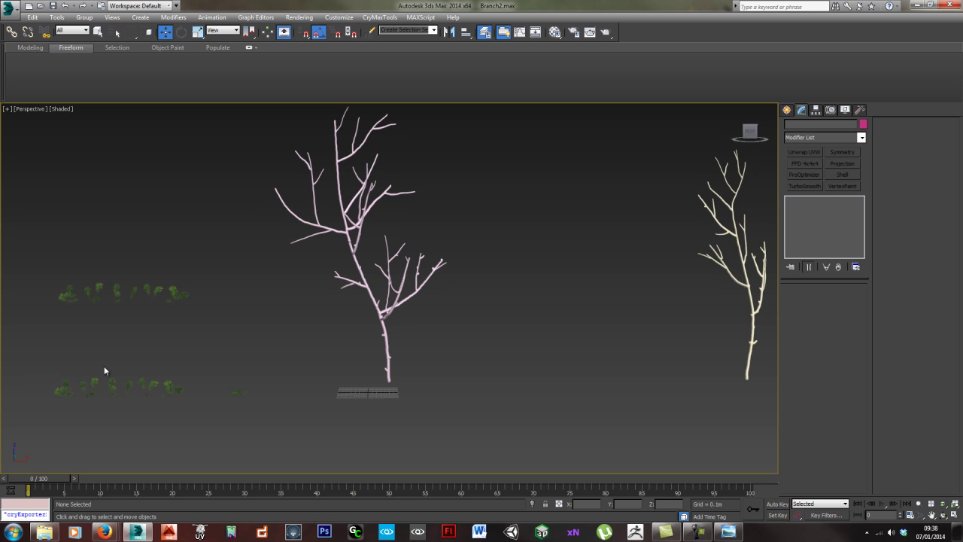
Select the lower row of branch clusters with its stray piece and move it closer to the pink tree.
{"action": "left_click_drag", "start_coordinate": [203, 413], "coordinate": [205, 414]}
{"action": "middle_click_drag", "start_coordinate": [230, 414], "coordinate": [382, 378]}
{"action": "left_click_drag", "start_coordinate": [334, 342], "coordinate": [214, 370]}
{"action": "scroll", "coordinate": [226, 368], "scroll_direction": "down", "scroll_amount": 5}
{"action": "middle_click_drag", "start_coordinate": [239, 390], "coordinate": [304, 339]}
{"action": "scroll", "coordinate": [304, 342], "scroll_direction": "up", "scroll_amount": 5}
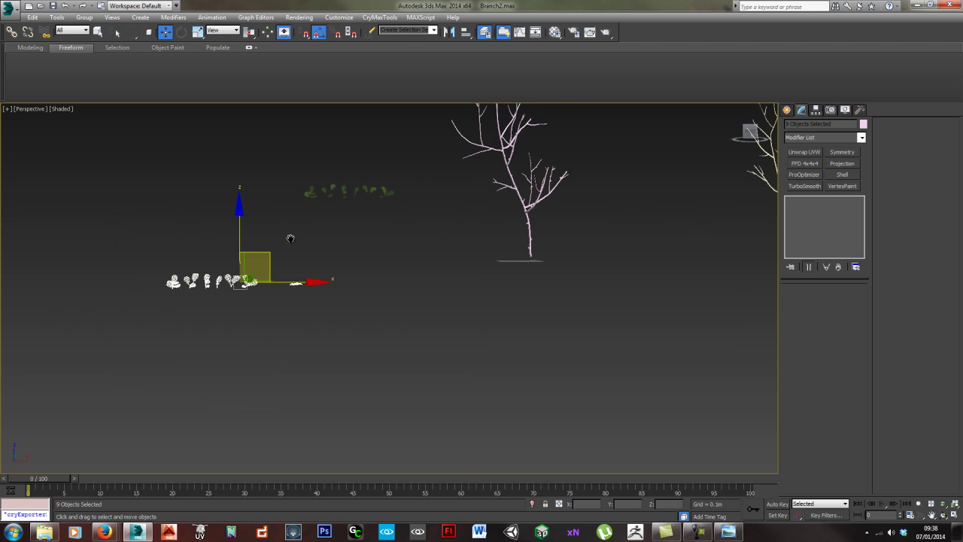
{"action": "left_click", "coordinate": [416, 366]}
{"action": "left_click_drag", "start_coordinate": [355, 365], "coordinate": [357, 362]}
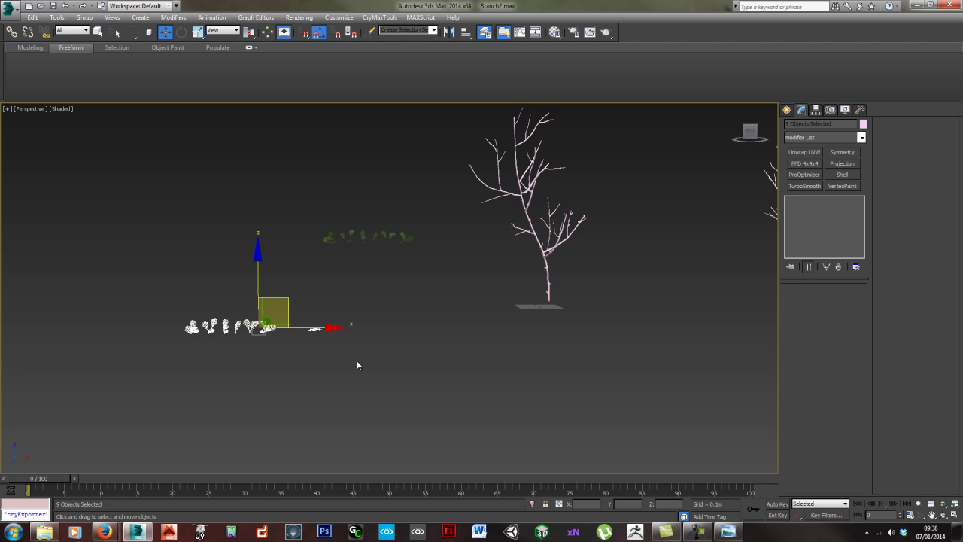
{"action": "left_click_drag", "start_coordinate": [287, 298], "coordinate": [416, 271]}
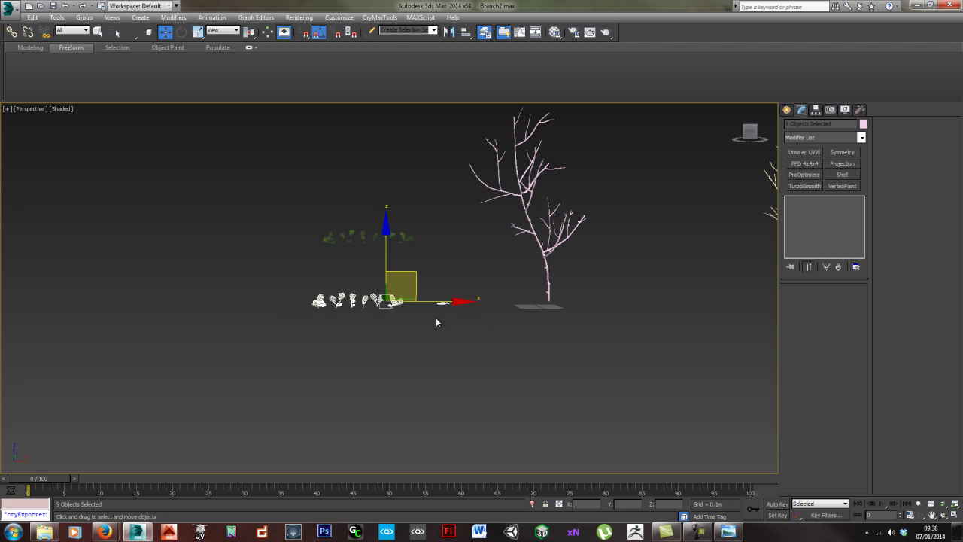
Separate the lower row of branch clusters from the upper row and delete it.
{"action": "scroll", "coordinate": [436, 323], "scroll_direction": "up", "scroll_amount": 5}
{"action": "left_click_drag", "start_coordinate": [61, 203], "coordinate": [528, 352]}
{"action": "scroll", "coordinate": [490, 337], "scroll_direction": "down", "scroll_amount": 3}
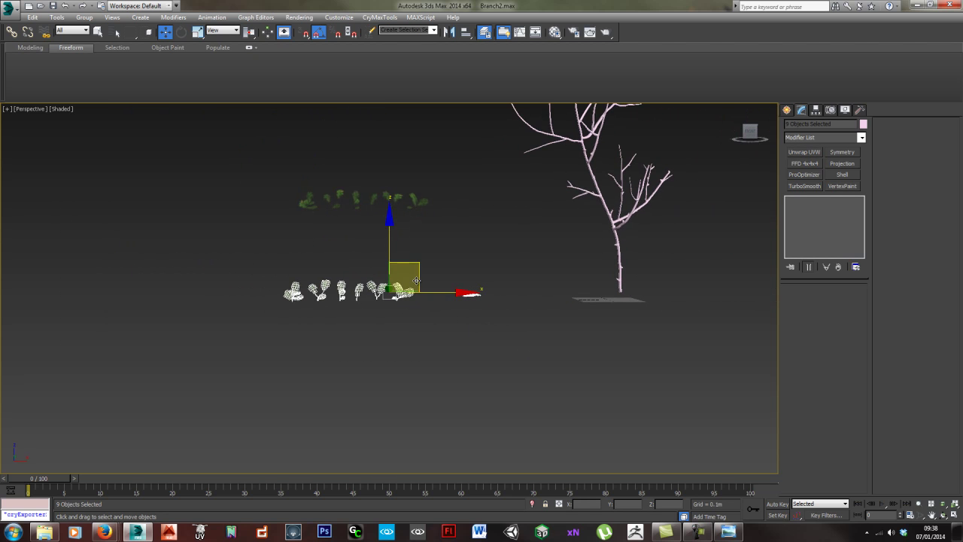
{"action": "left_click_drag", "start_coordinate": [417, 265], "coordinate": [395, 347]}
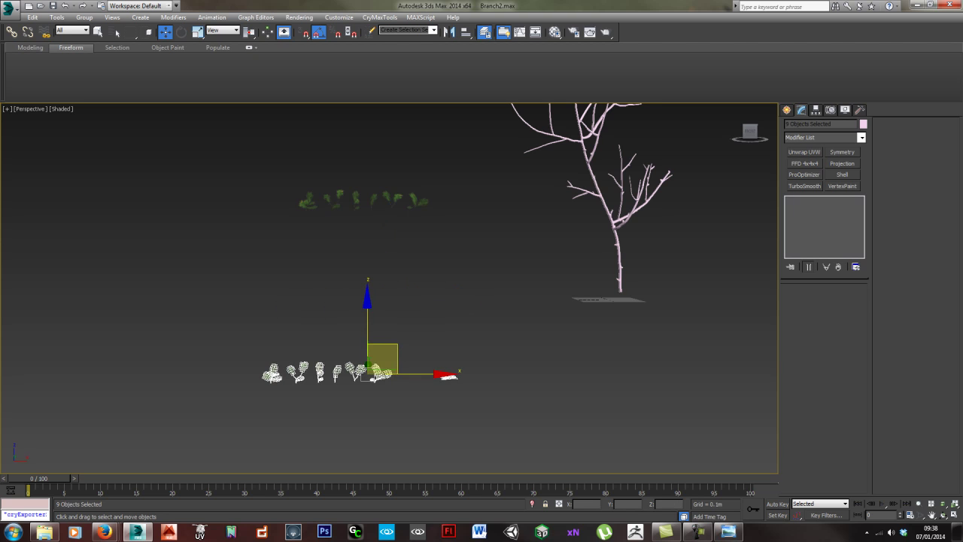
{"action": "key", "text": "Delete"}
{"action": "middle_click_drag", "start_coordinate": [421, 277], "coordinate": [390, 390]}
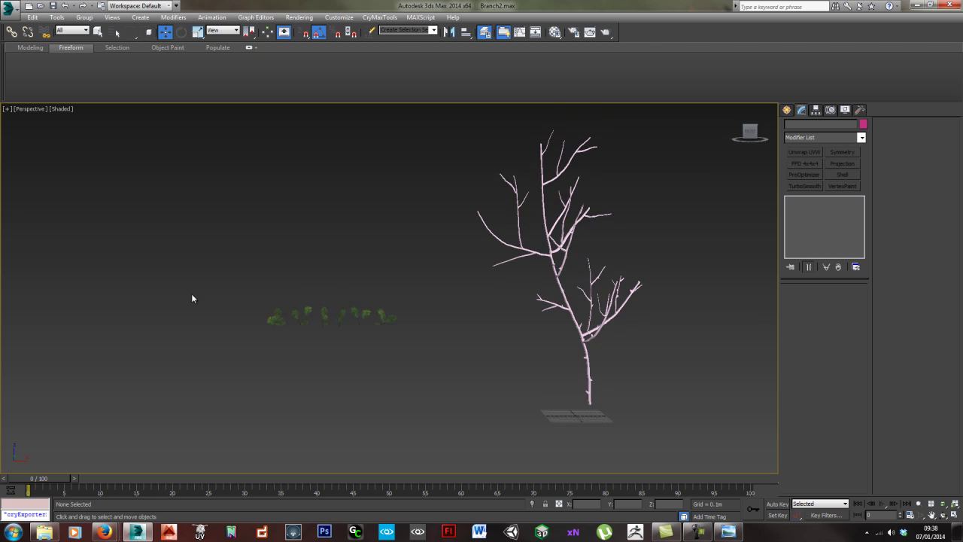
Move the remaining row of branch clusters down to the level of the pink tree's base.
{"action": "left_click_drag", "start_coordinate": [191, 294], "coordinate": [450, 367]}
{"action": "left_click_drag", "start_coordinate": [357, 294], "coordinate": [343, 369]}
{"action": "left_click", "coordinate": [462, 440]}
{"action": "middle_click_drag", "start_coordinate": [405, 346], "coordinate": [291, 273]}
{"action": "middle_click_drag", "start_coordinate": [431, 258], "coordinate": [398, 322]}
Select the pink tree, display the Object Paint tools and clear the selection.
{"action": "left_click", "coordinate": [404, 238]}
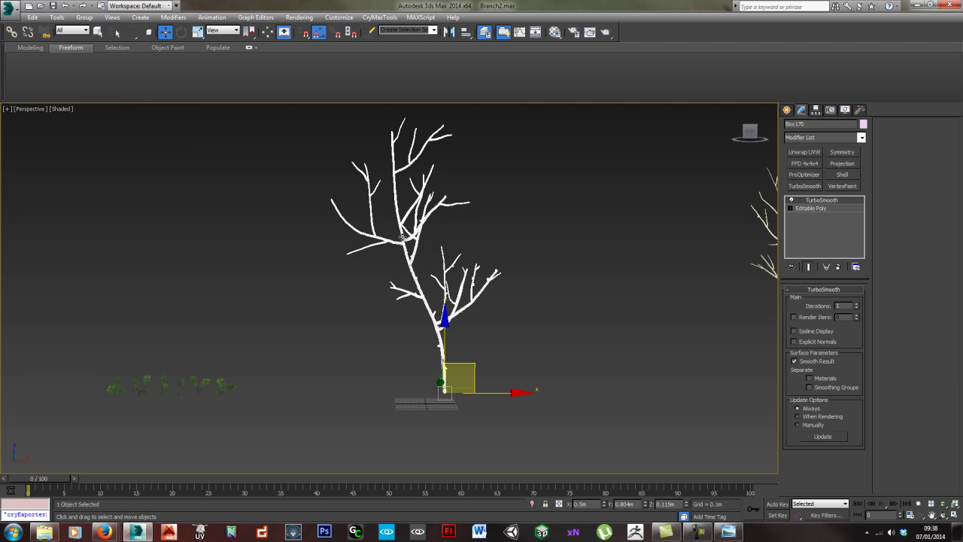
{"action": "left_click", "coordinate": [181, 48]}
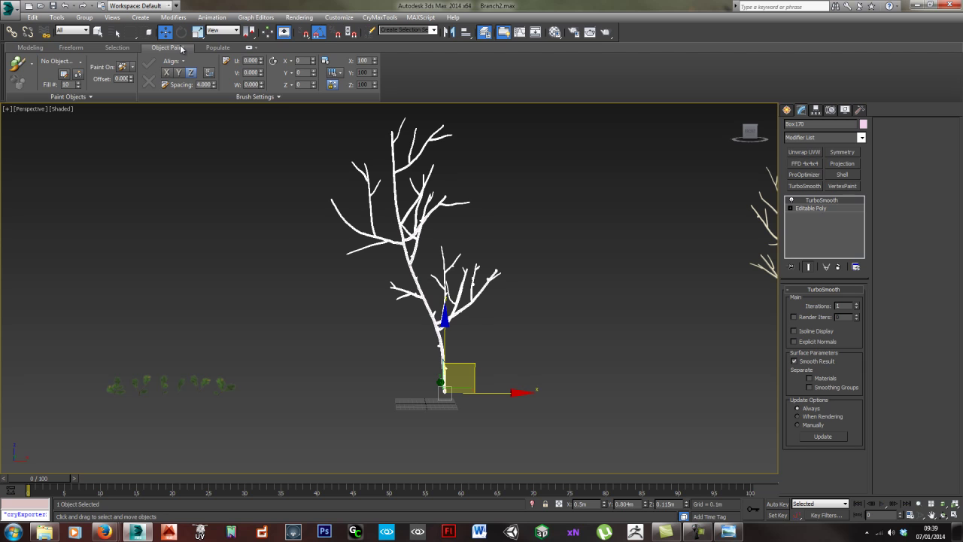
{"action": "left_click", "coordinate": [559, 274]}
Move the pink tree so its base sits over the centre of the grid, and deselect it.
{"action": "left_click", "coordinate": [434, 321]}
{"action": "middle_click_drag", "start_coordinate": [474, 362], "coordinate": [456, 376], "text": "alt"}
{"action": "left_click_drag", "start_coordinate": [428, 380], "coordinate": [404, 380]}
{"action": "left_click", "coordinate": [462, 338]}
{"action": "middle_click_drag", "start_coordinate": [461, 338], "coordinate": [352, 319], "text": "alt"}
{"action": "middle_click_drag", "start_coordinate": [352, 319], "coordinate": [422, 257]}
{"action": "scroll", "coordinate": [404, 257], "scroll_direction": "down", "scroll_amount": 3}
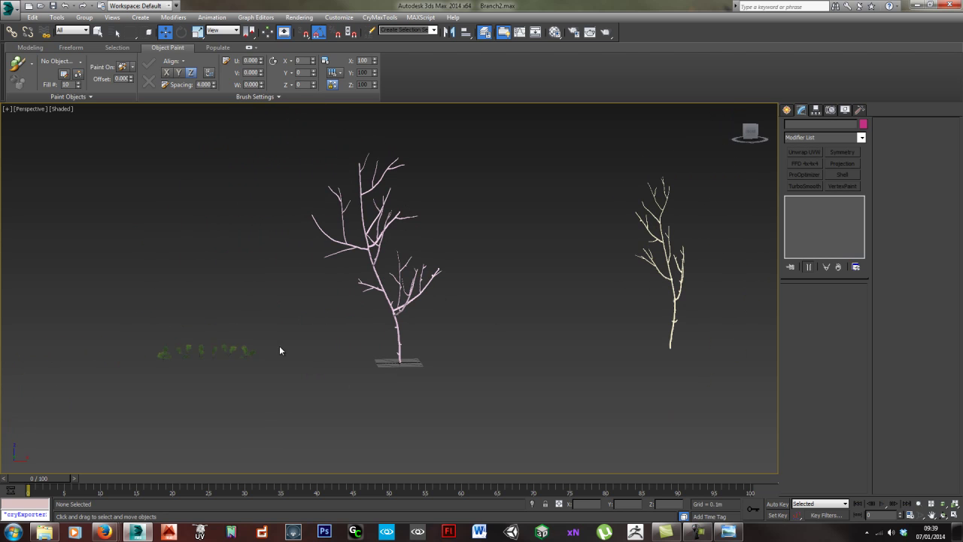
Select the six leafy branch clusters and look at the Reset XForm utility for them.
{"action": "left_click_drag", "start_coordinate": [154, 338], "coordinate": [258, 361]}
{"action": "key", "text": "z"}
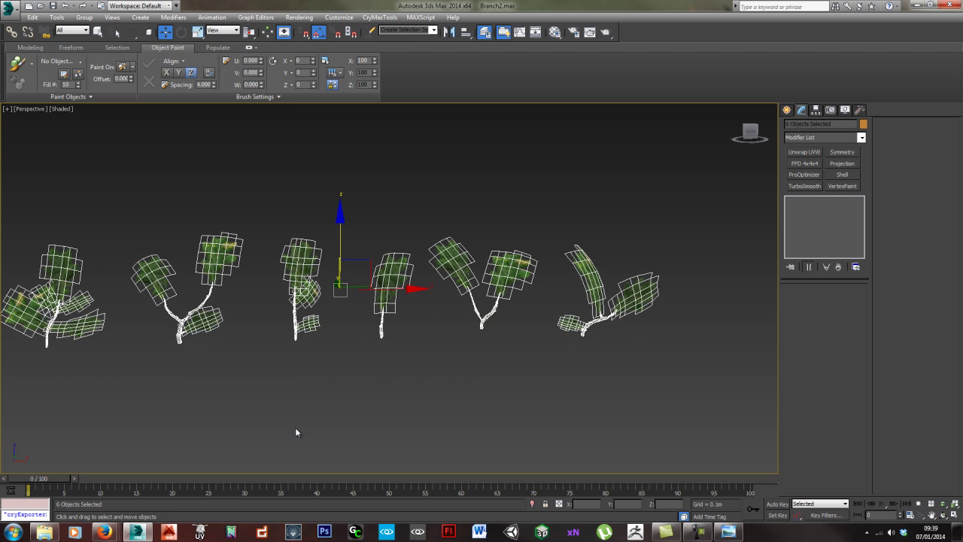
{"action": "scroll", "coordinate": [313, 286], "scroll_direction": "down", "scroll_amount": 5}
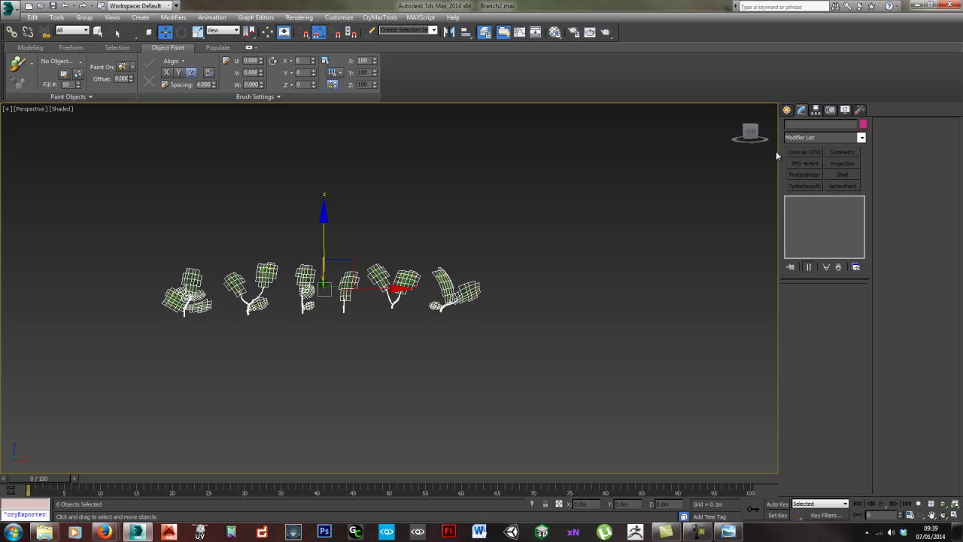
{"action": "left_click", "coordinate": [860, 110]}
{"action": "left_click", "coordinate": [823, 234]}
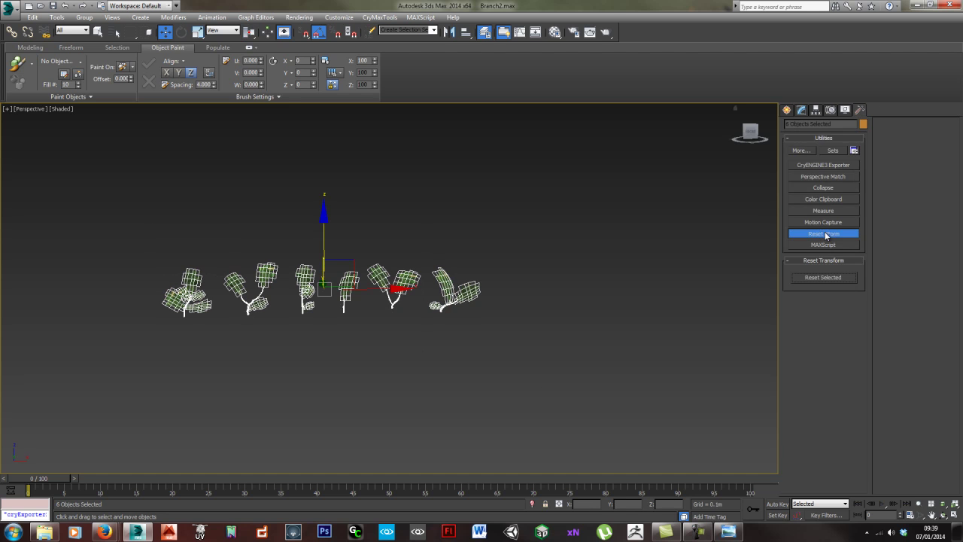
{"action": "left_click", "coordinate": [802, 110]}
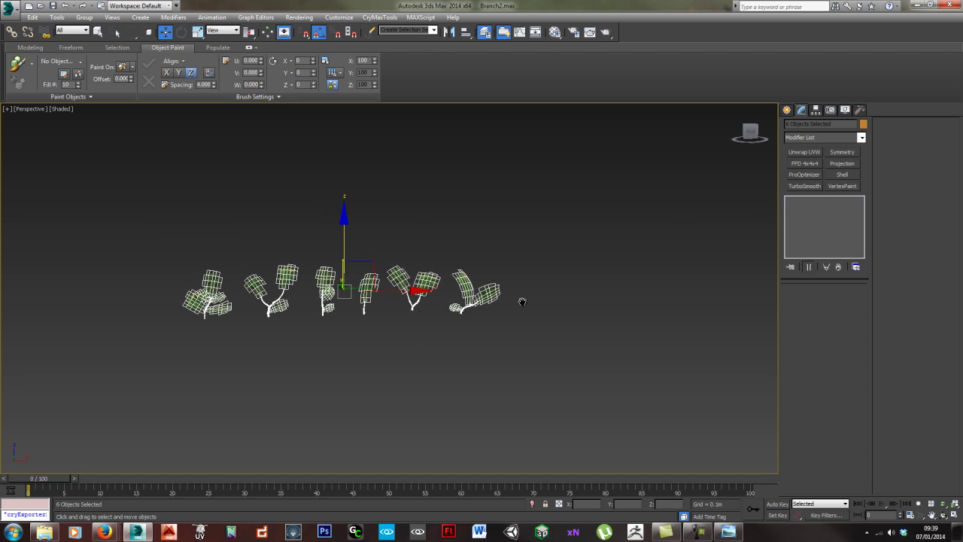
{"action": "middle_click_drag", "start_coordinate": [520, 298], "coordinate": [491, 313]}
{"action": "left_click", "coordinate": [460, 363]}
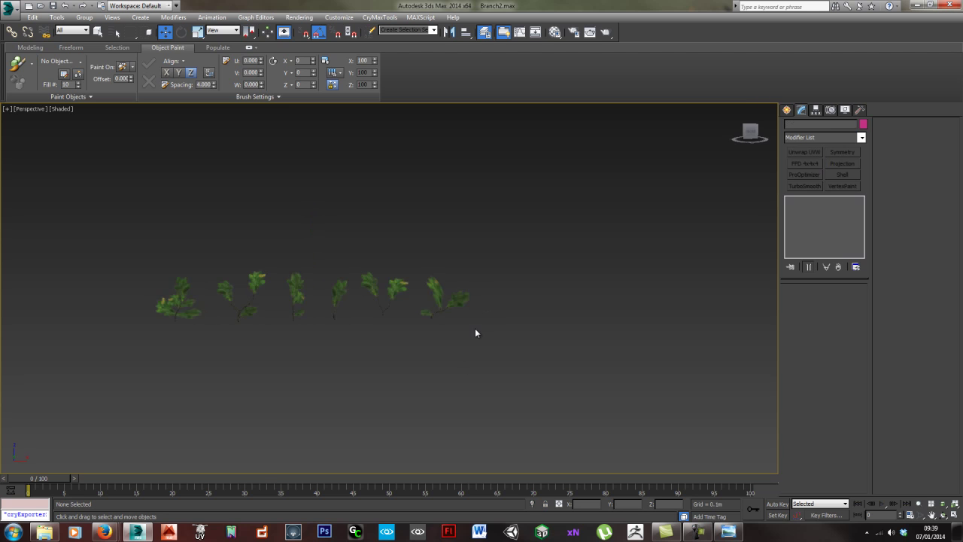
Select all six leafy branch clusters again as the source objects for painting.
{"action": "left_click_drag", "start_coordinate": [143, 248], "coordinate": [478, 332]}
{"action": "scroll", "coordinate": [498, 326], "scroll_direction": "down", "scroll_amount": 5}
{"action": "middle_click_drag", "start_coordinate": [566, 315], "coordinate": [388, 362]}
{"action": "left_click", "coordinate": [387, 366]}
{"action": "left_click_drag", "start_coordinate": [448, 409], "coordinate": [449, 407]}
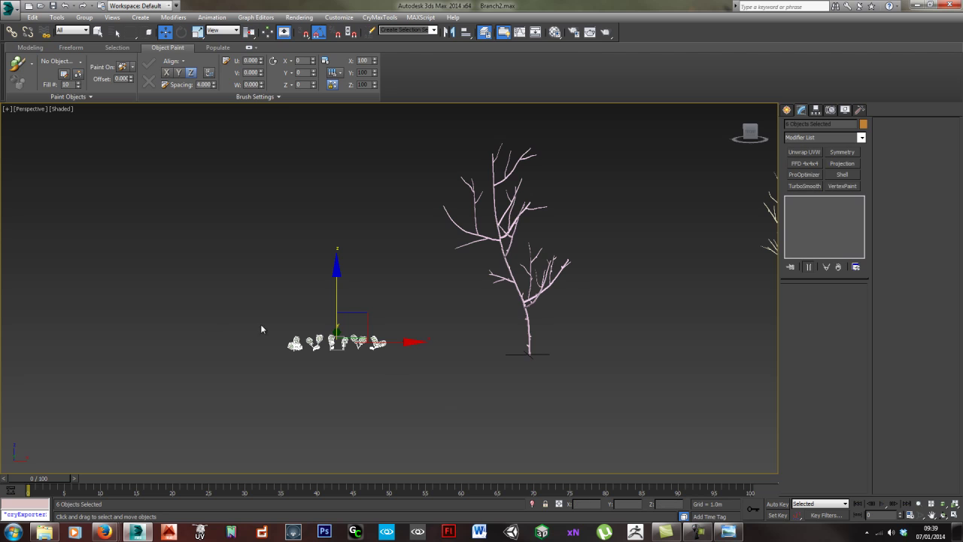
{"action": "middle_click_drag", "start_coordinate": [260, 329], "coordinate": [359, 359], "text": "alt"}
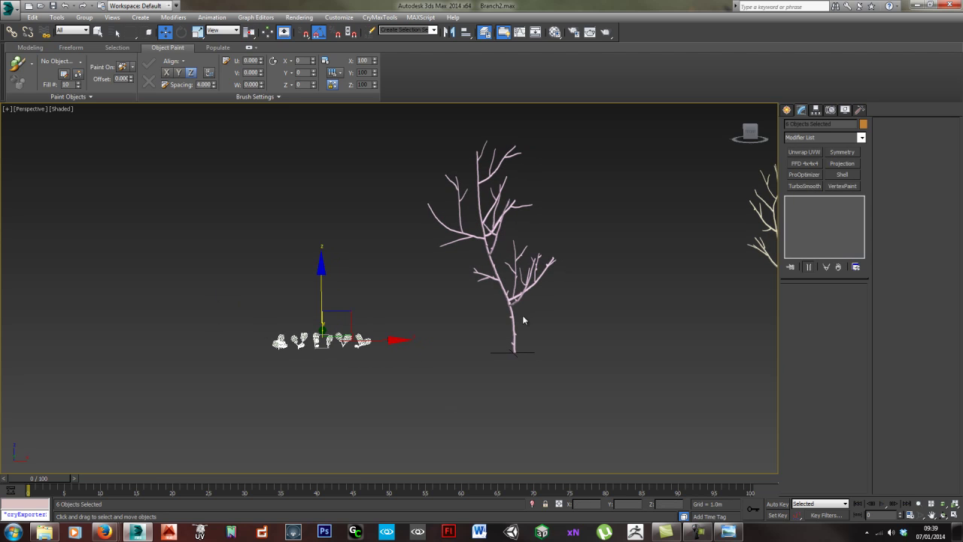
{"action": "middle_click_drag", "start_coordinate": [351, 383], "coordinate": [342, 388]}
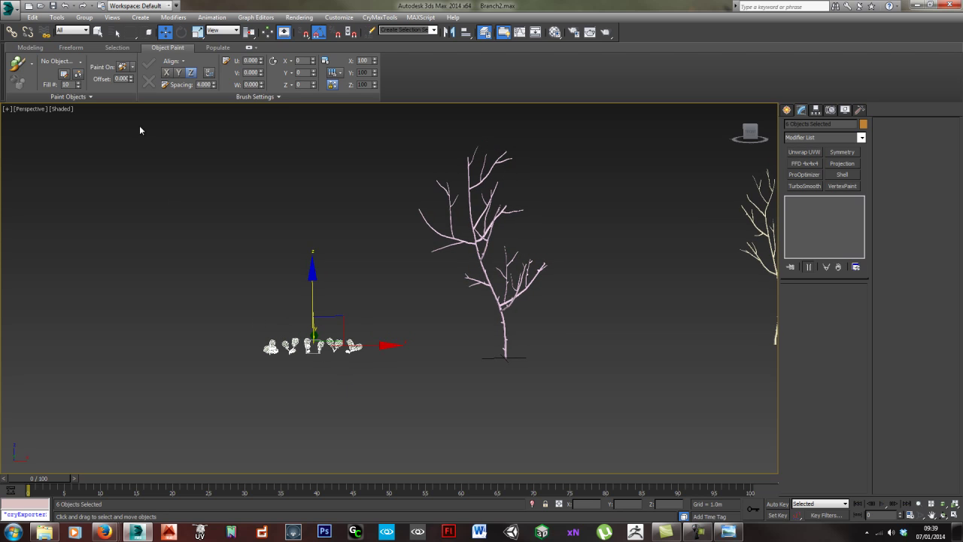
Add the six selected branch clusters to the Paint Objects list, choose Box009 in it and clear the scene selection.
{"action": "left_click", "coordinate": [64, 76]}
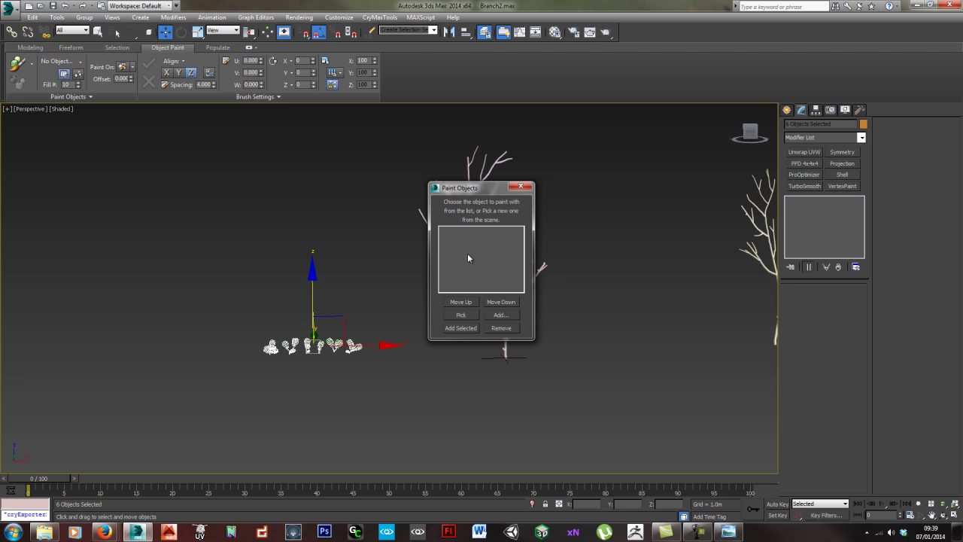
{"action": "left_click", "coordinate": [521, 186]}
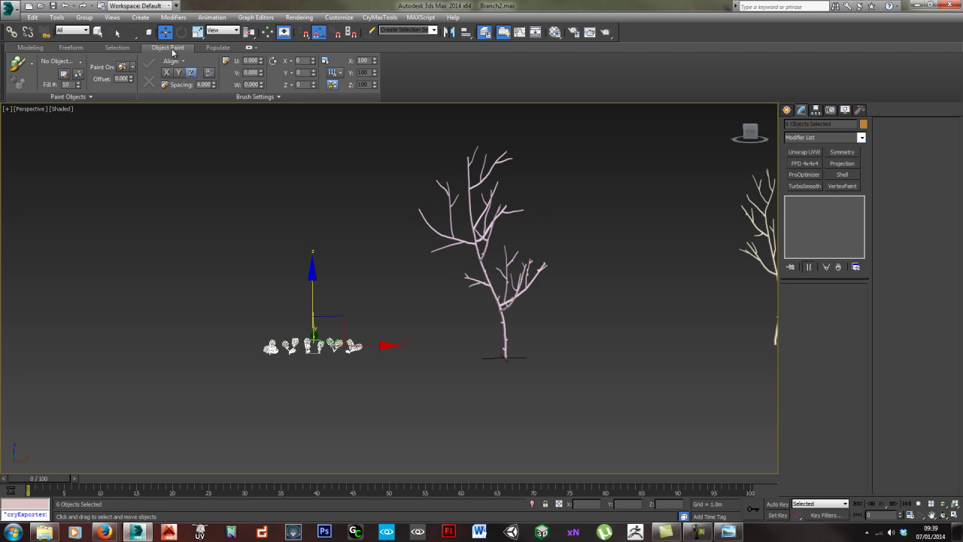
{"action": "left_click", "coordinate": [64, 75]}
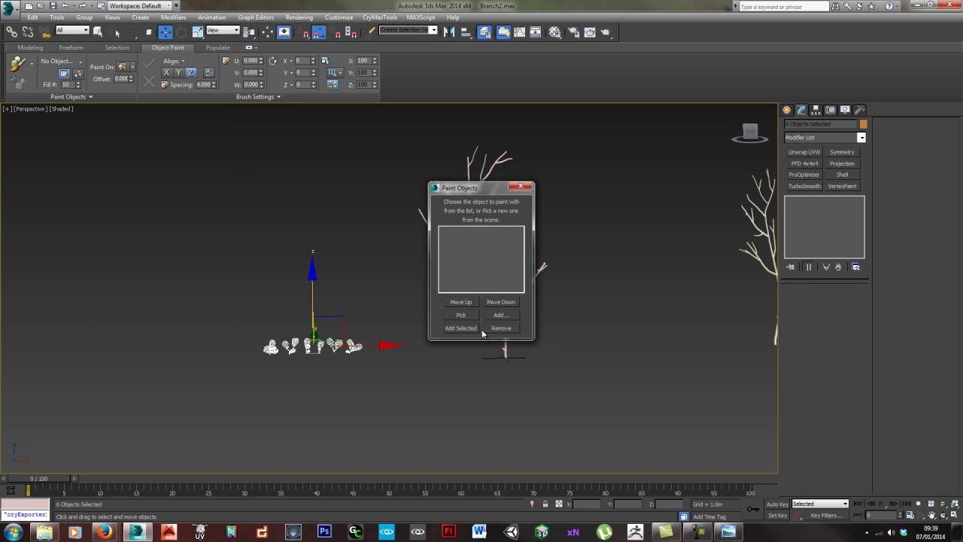
{"action": "left_click", "coordinate": [459, 328]}
{"action": "left_click", "coordinate": [462, 231]}
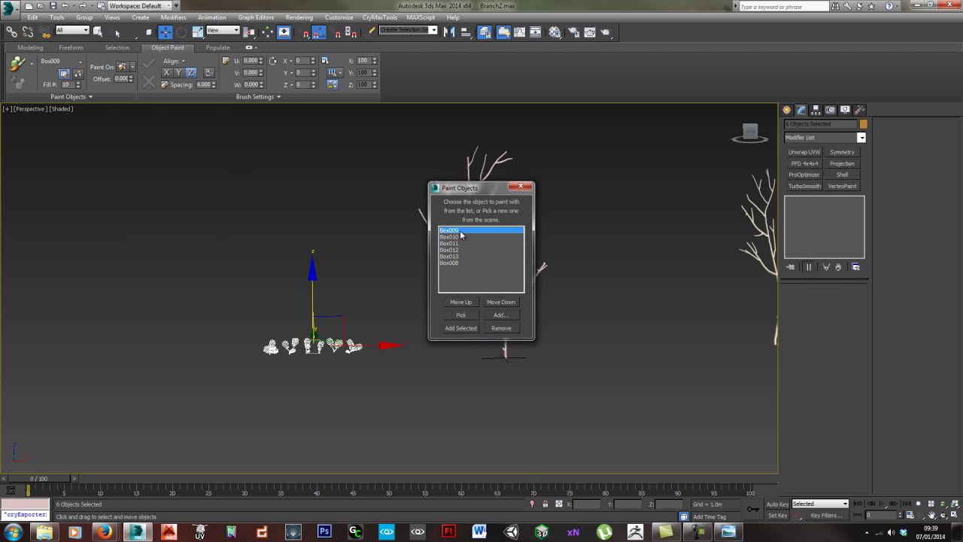
{"action": "left_click", "coordinate": [520, 187]}
{"action": "left_click", "coordinate": [219, 244]}
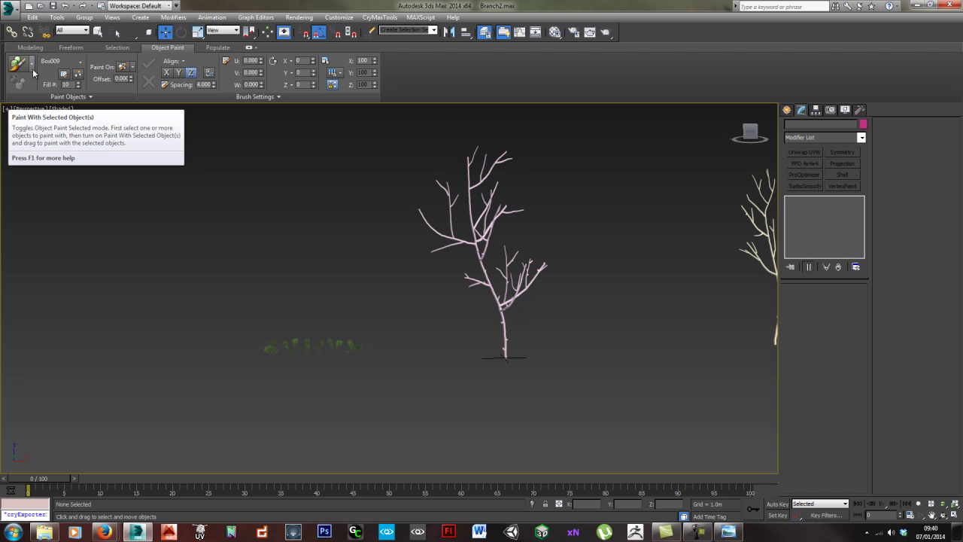
Switch the object painting mode to Paint With Object(s) in list and turn painting off again.
{"action": "left_click", "coordinate": [33, 69]}
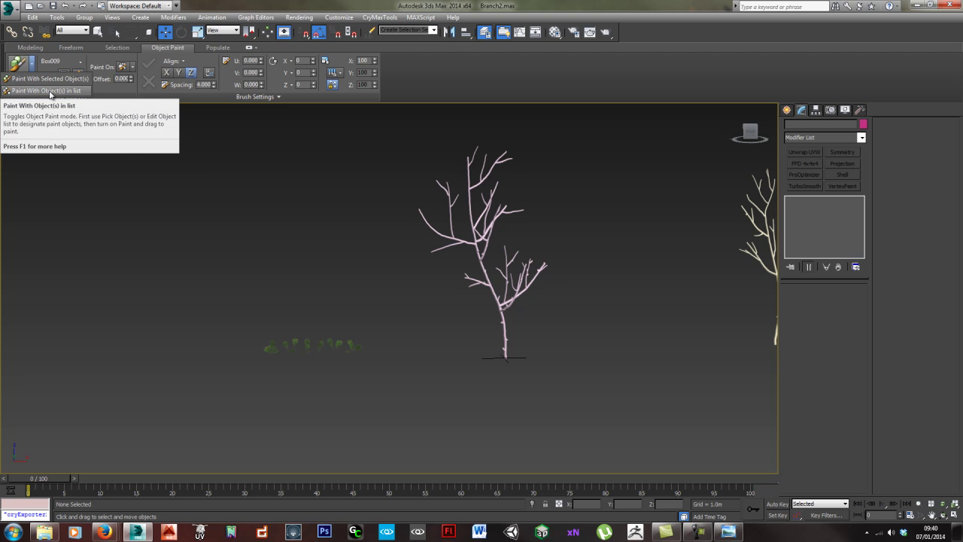
{"action": "left_click", "coordinate": [49, 91]}
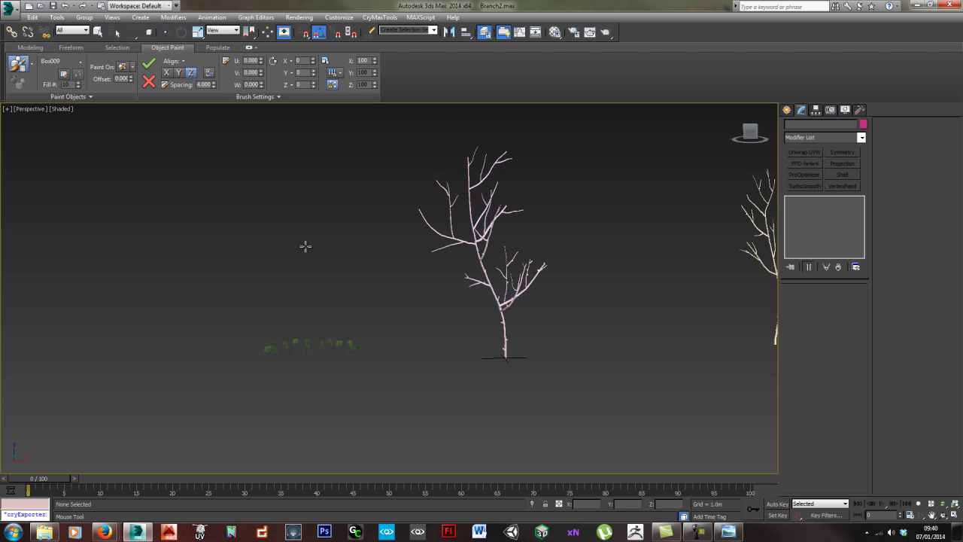
{"action": "left_click", "coordinate": [19, 67]}
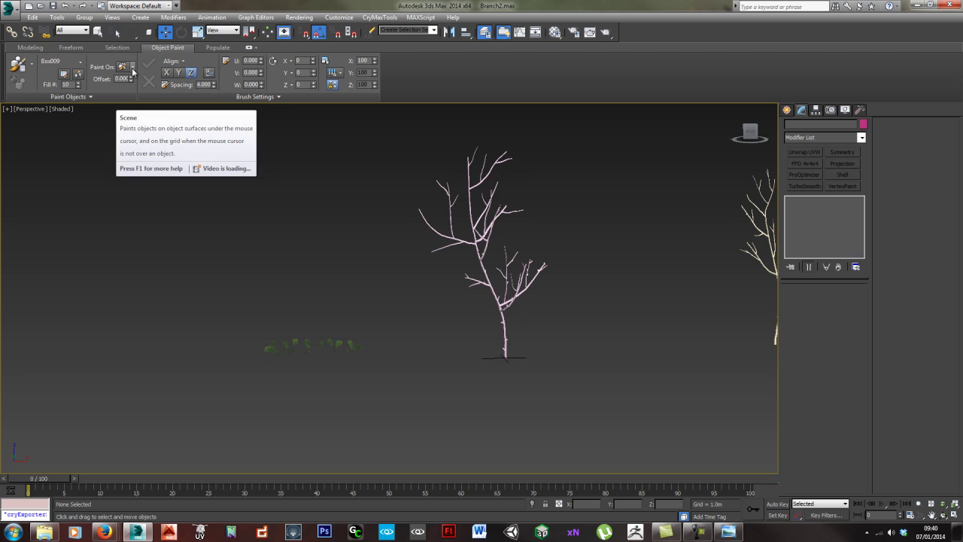
Set Paint On to Selected Objects so that clusters are painted only onto the selected geometry.
{"action": "left_click", "coordinate": [132, 68]}
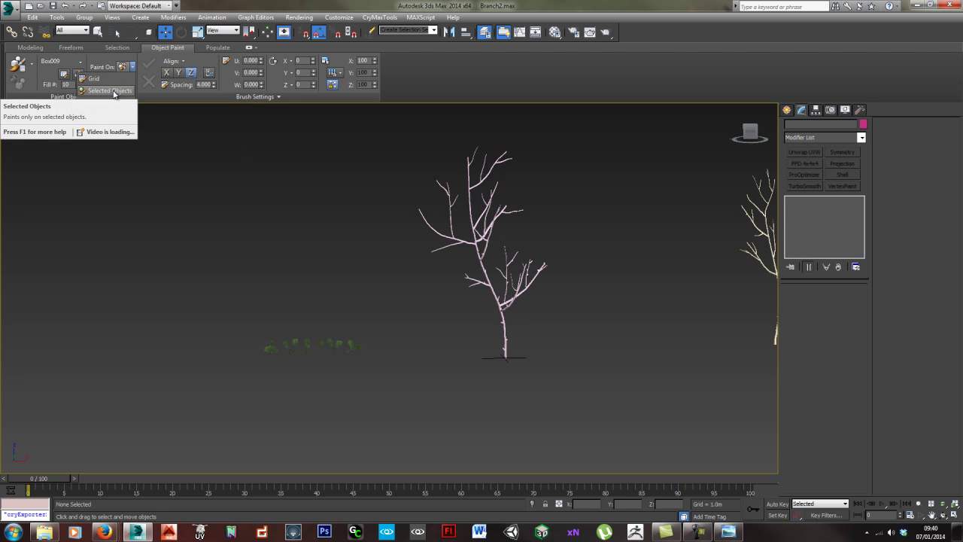
{"action": "left_click", "coordinate": [113, 90]}
{"action": "middle_click_drag", "start_coordinate": [460, 283], "coordinate": [387, 275]}
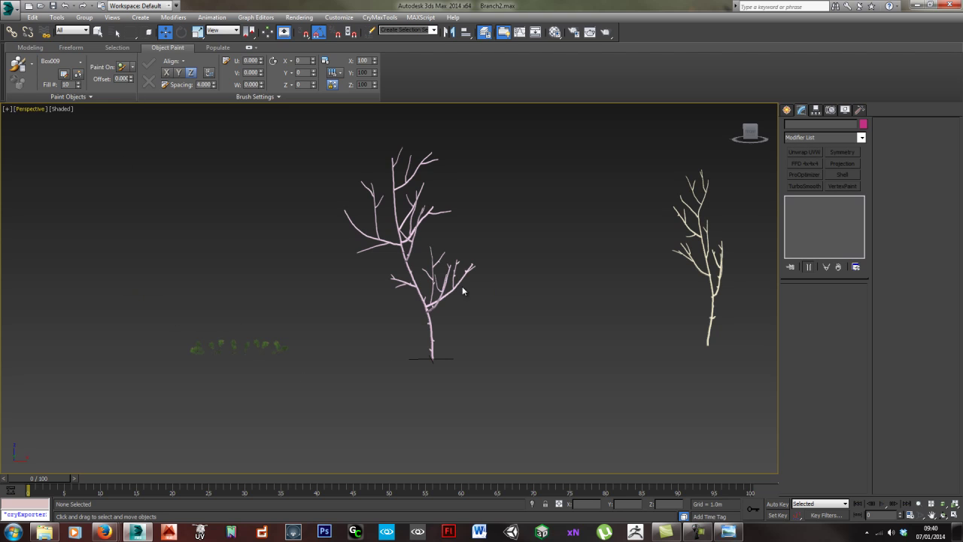
Select the bare tree nearest the leafy clusters and turn on object painting.
{"action": "left_click", "coordinate": [425, 308]}
{"action": "scroll", "coordinate": [349, 277], "scroll_direction": "up", "scroll_amount": 3}
{"action": "middle_click_drag", "start_coordinate": [379, 261], "coordinate": [331, 288]}
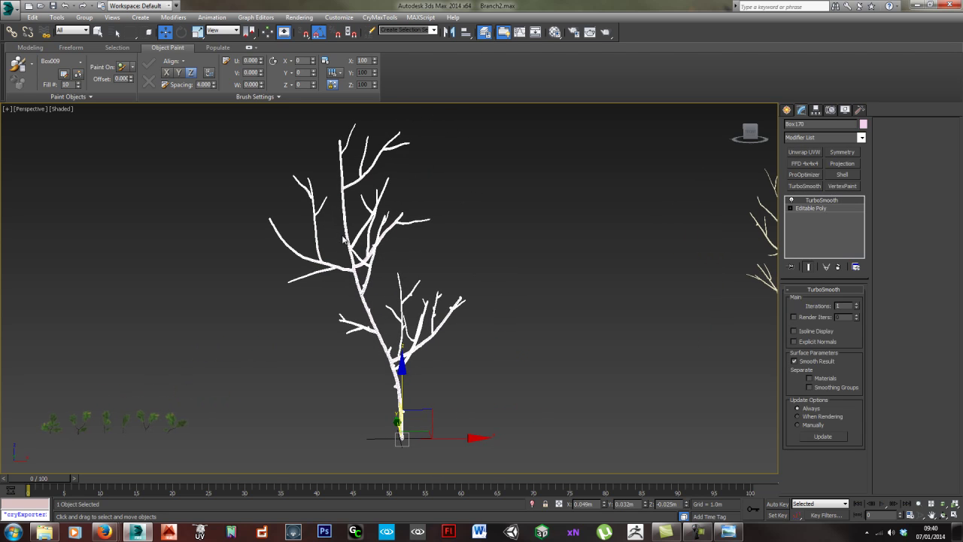
{"action": "left_click_drag", "start_coordinate": [18, 64], "coordinate": [36, 91]}
{"action": "middle_click_drag", "start_coordinate": [484, 314], "coordinate": [444, 275]}
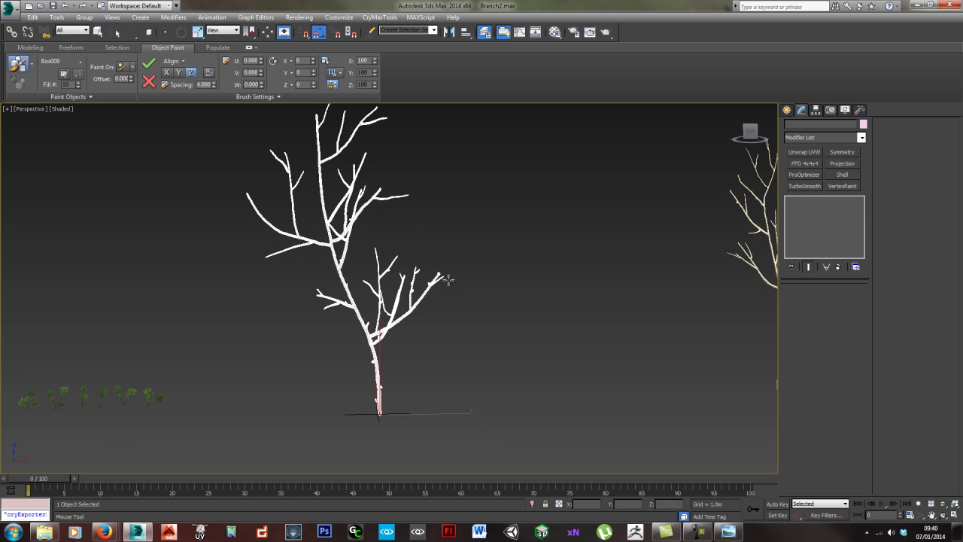
Try painting a stroke of Box009 clusters along the outer end of the tree's lowest long branch.
{"action": "scroll", "coordinate": [353, 268], "scroll_direction": "up", "scroll_amount": 10}
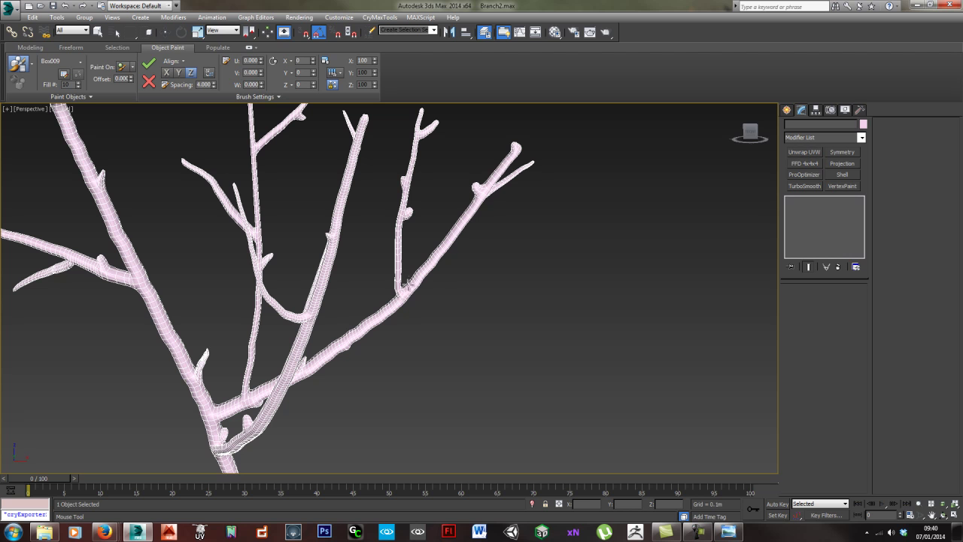
{"action": "left_click_drag", "start_coordinate": [444, 244], "coordinate": [515, 151]}
{"action": "middle_click_drag", "start_coordinate": [525, 177], "coordinate": [438, 248], "text": "alt"}
{"action": "scroll", "coordinate": [369, 267], "scroll_direction": "down", "scroll_amount": 6}
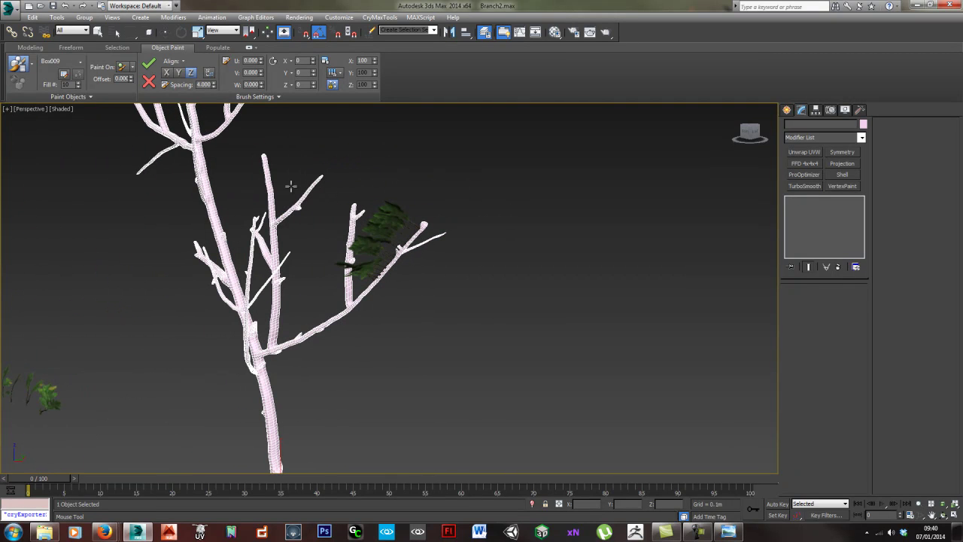
{"action": "middle_click_drag", "start_coordinate": [334, 209], "coordinate": [297, 228], "text": "alt"}
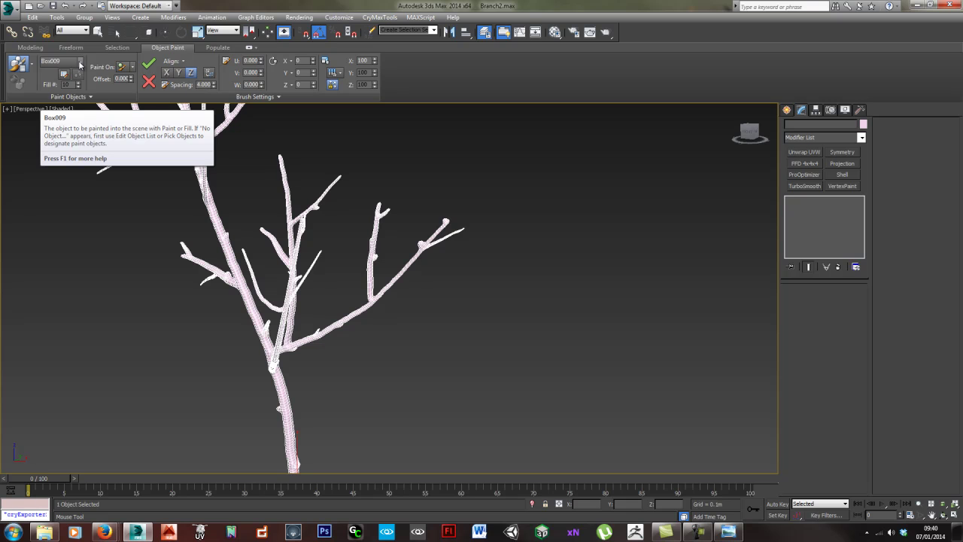
Switch the object to paint from Box009 to All, Randomly.
{"action": "middle_click_drag", "start_coordinate": [106, 351], "coordinate": [231, 306]}
{"action": "scroll", "coordinate": [231, 306], "scroll_direction": "down", "scroll_amount": 5}
{"action": "middle_click_drag", "start_coordinate": [255, 187], "coordinate": [163, 197]}
{"action": "scroll", "coordinate": [166, 116], "scroll_direction": "up", "scroll_amount": 3}
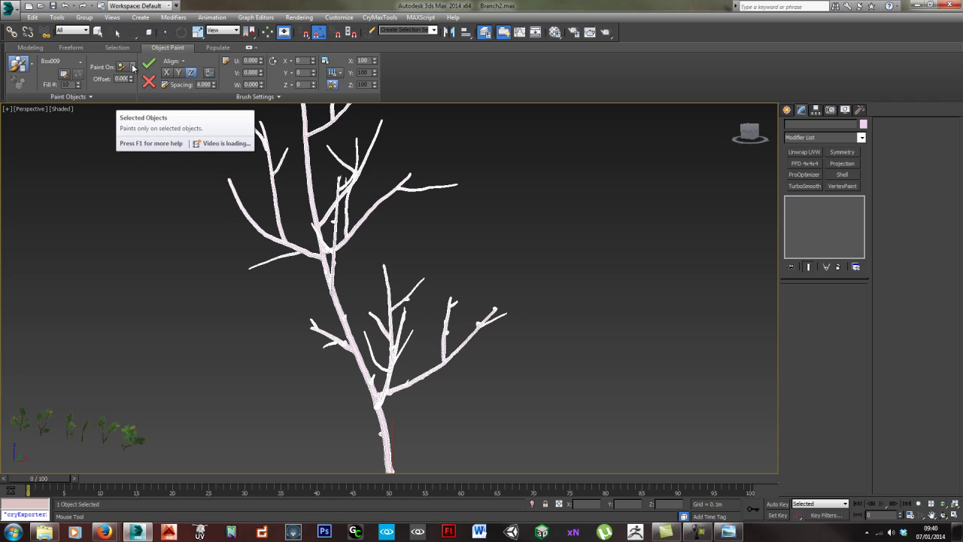
{"action": "left_click", "coordinate": [79, 61]}
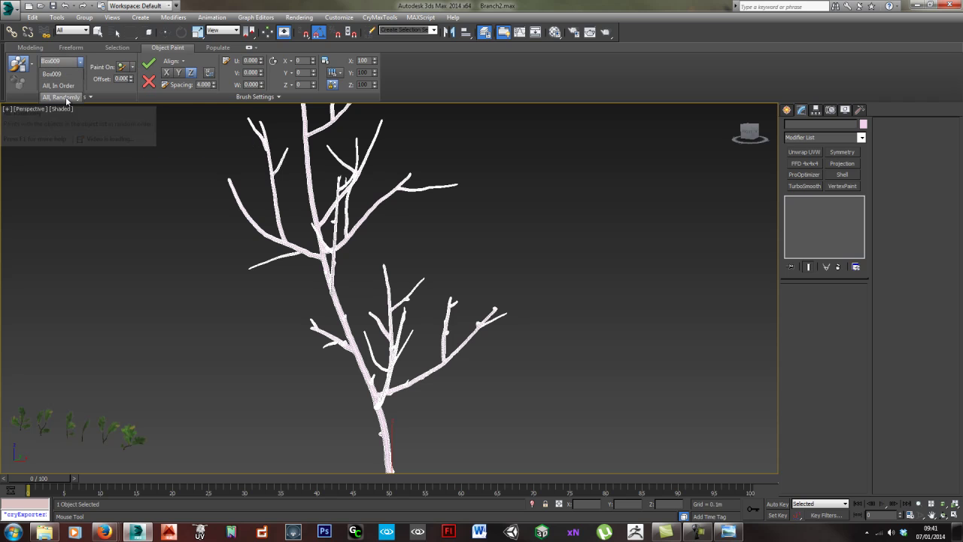
{"action": "left_click", "coordinate": [67, 97]}
Paint a stroke of randomly chosen leaf clusters along the outer part of the lowest long branch.
{"action": "middle_click_drag", "start_coordinate": [479, 342], "coordinate": [449, 299]}
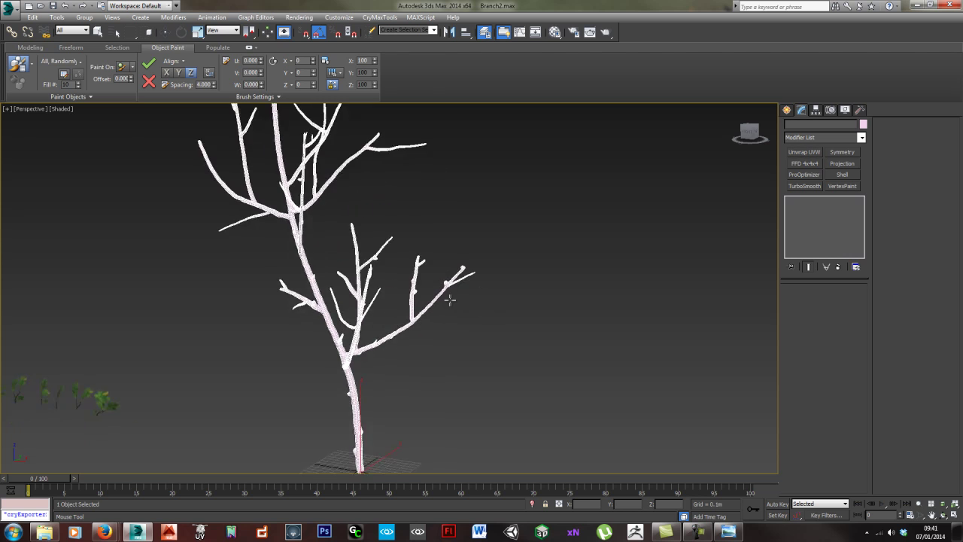
{"action": "scroll", "coordinate": [449, 299], "scroll_direction": "up", "scroll_amount": 5}
{"action": "left_click_drag", "start_coordinate": [381, 323], "coordinate": [489, 198]}
{"action": "middle_click_drag", "start_coordinate": [514, 254], "coordinate": [475, 251], "text": "alt"}
{"action": "scroll", "coordinate": [473, 251], "scroll_direction": "up", "scroll_amount": 3}
{"action": "mouse_move", "coordinate": [142, 201]}
{"action": "middle_mouse_down"}
{"action": "mouse_move", "coordinate": [278, 277]}
{"action": "mouse_move", "coordinate": [367, 262]}
{"action": "mouse_move", "coordinate": [401, 292]}
{"action": "middle_mouse_up"}
{"action": "scroll", "coordinate": [260, 277], "scroll_direction": "down", "scroll_amount": 3}
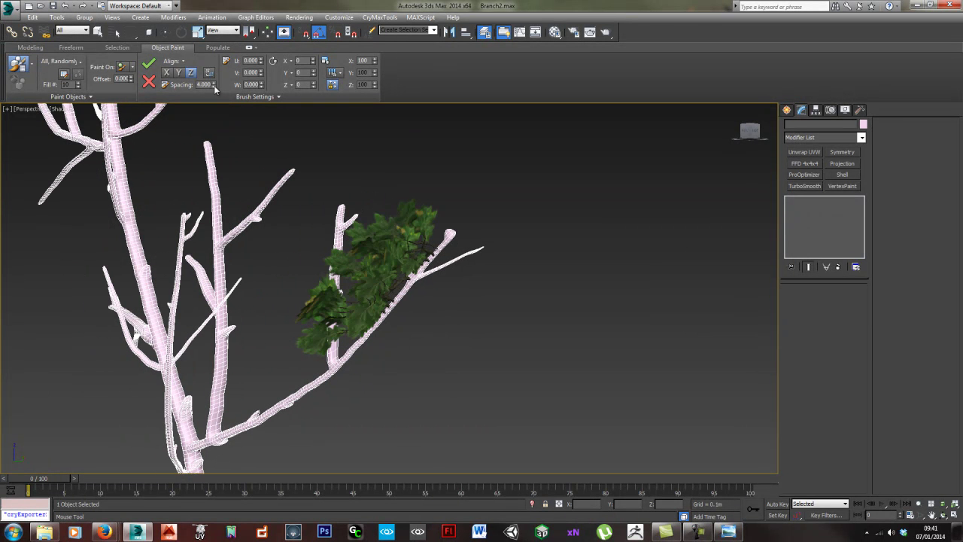
Increase the spacing between the clusters in the painted stroke to about 15.
{"action": "middle_click_drag", "start_coordinate": [476, 326], "coordinate": [454, 305], "text": "alt"}
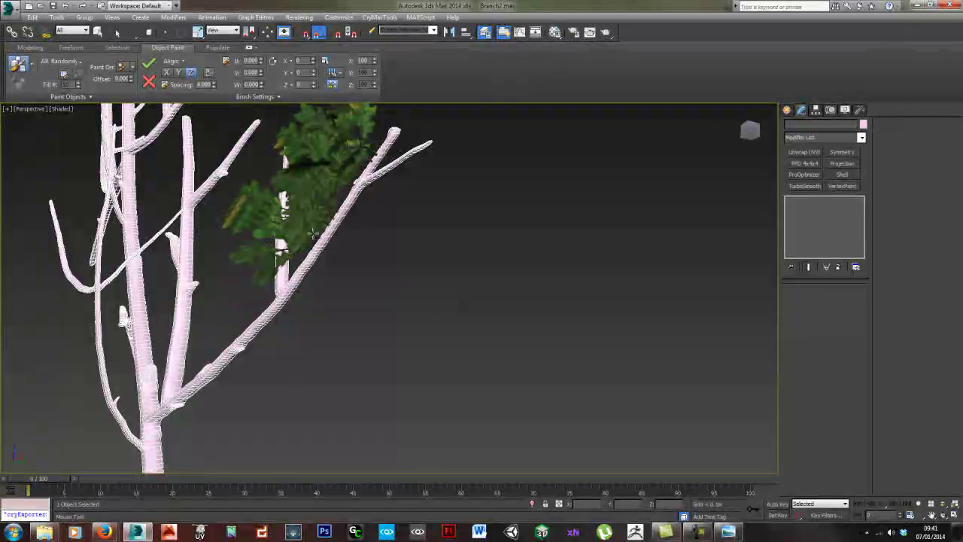
{"action": "middle_click_drag", "start_coordinate": [341, 188], "coordinate": [336, 230]}
{"action": "scroll", "coordinate": [332, 229], "scroll_direction": "up", "scroll_amount": 4}
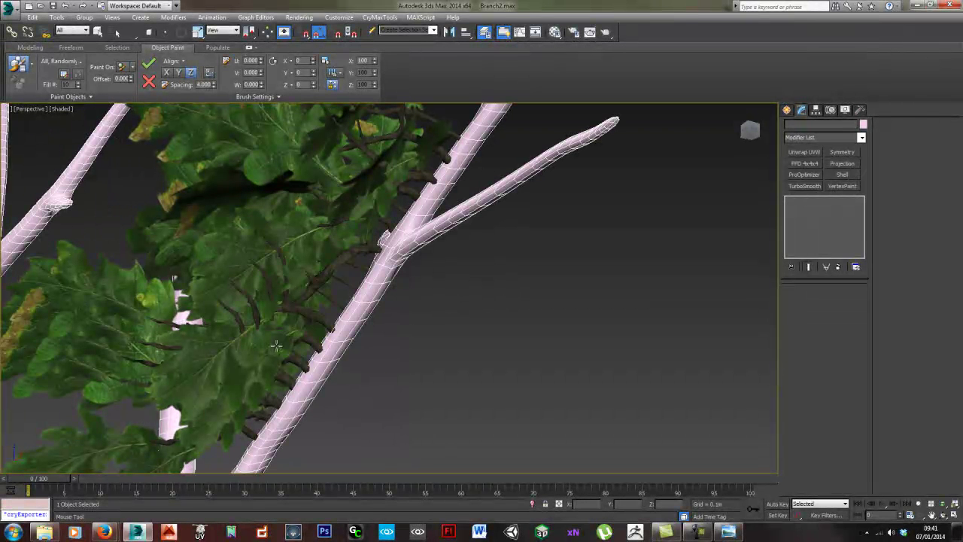
{"action": "left_click_drag", "start_coordinate": [212, 86], "coordinate": [169, 211]}
{"action": "scroll", "coordinate": [559, 287], "scroll_direction": "down", "scroll_amount": 10}
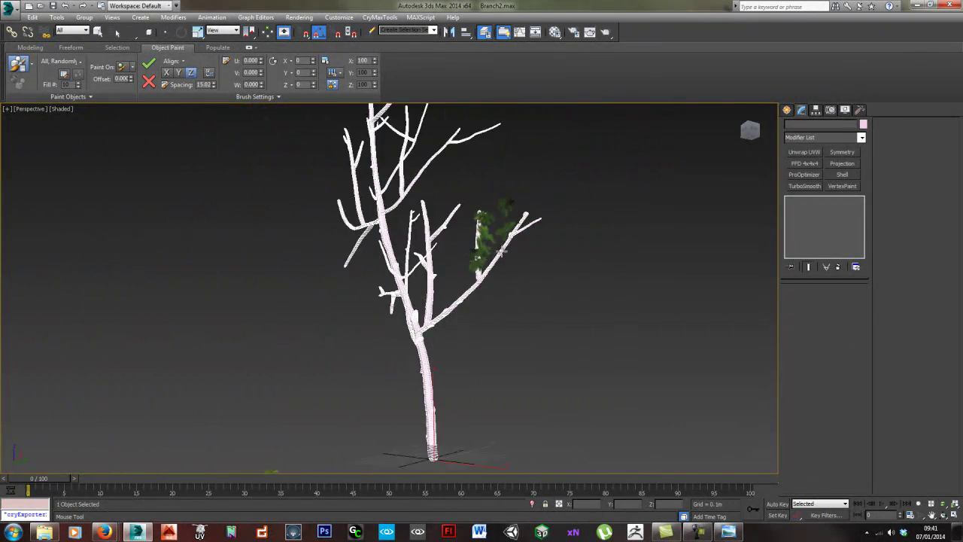
{"action": "scroll", "coordinate": [492, 263], "scroll_direction": "up", "scroll_amount": 8}
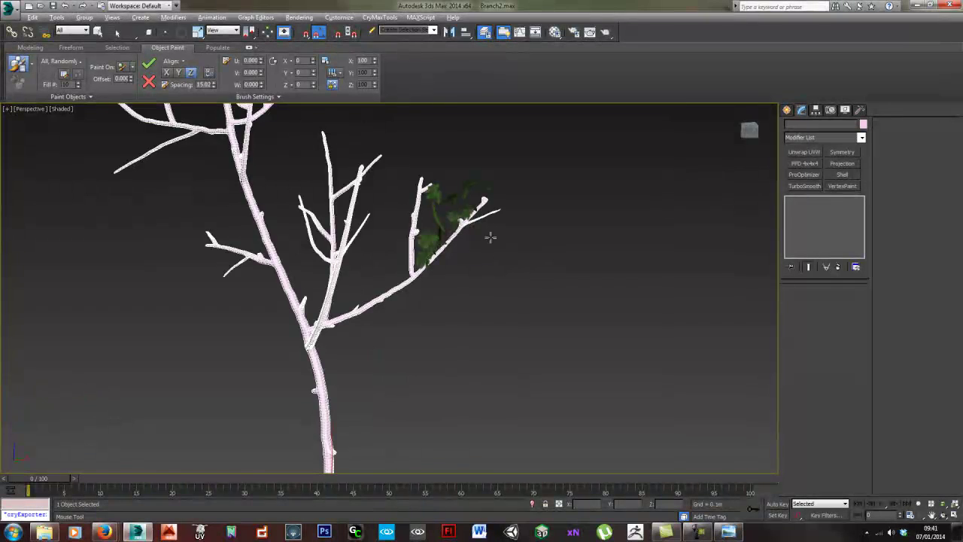
{"action": "middle_click_drag", "start_coordinate": [452, 238], "coordinate": [389, 194], "text": "alt"}
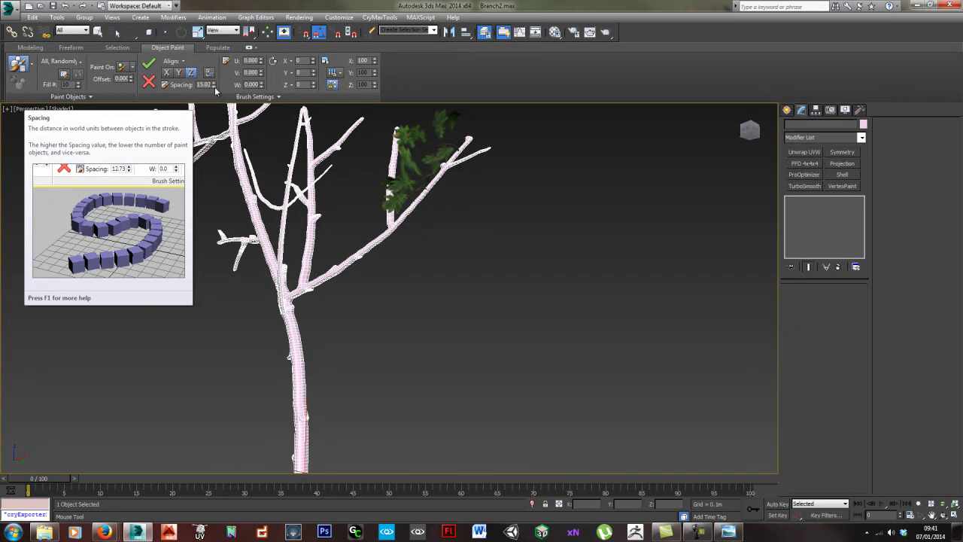
Switch the brush scaling to Random and set its range from 70 to 110 percent on all axes.
{"action": "left_click_drag", "start_coordinate": [330, 194], "coordinate": [348, 189], "text": "alt"}
{"action": "middle_click_drag", "start_coordinate": [349, 189], "coordinate": [383, 105], "text": "alt"}
{"action": "scroll", "coordinate": [397, 241], "scroll_direction": "up", "scroll_amount": 3}
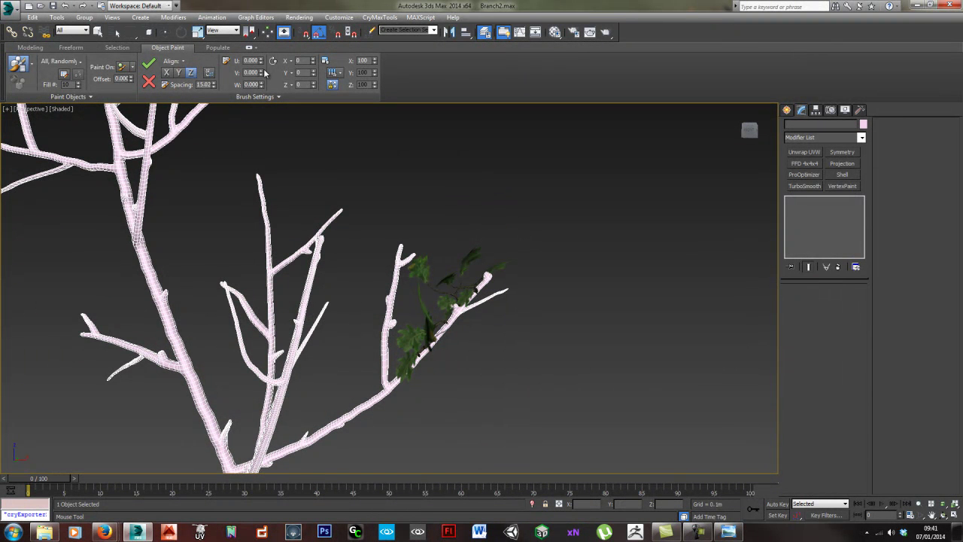
{"action": "left_click", "coordinate": [340, 73]}
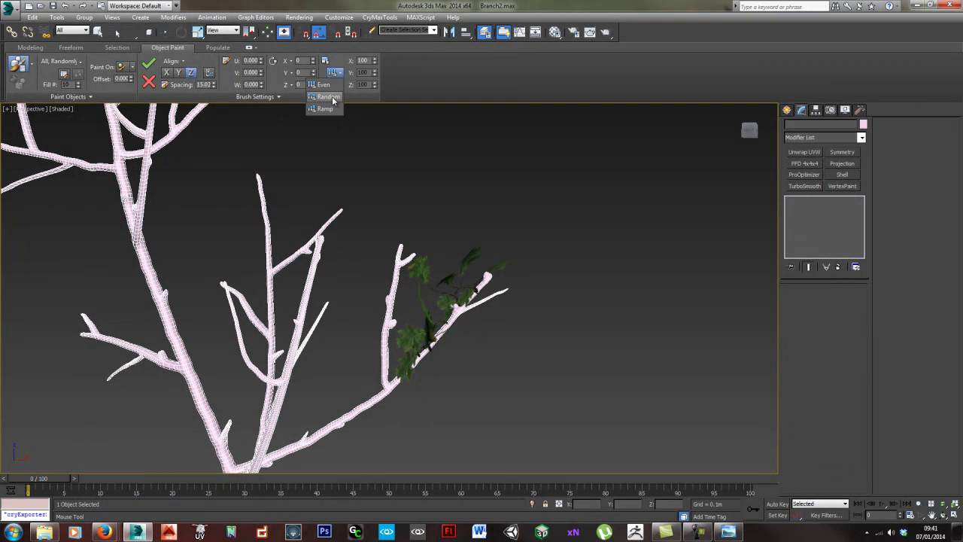
{"action": "left_click", "coordinate": [334, 103]}
{"action": "middle_click_drag", "start_coordinate": [427, 138], "coordinate": [412, 139], "text": "alt"}
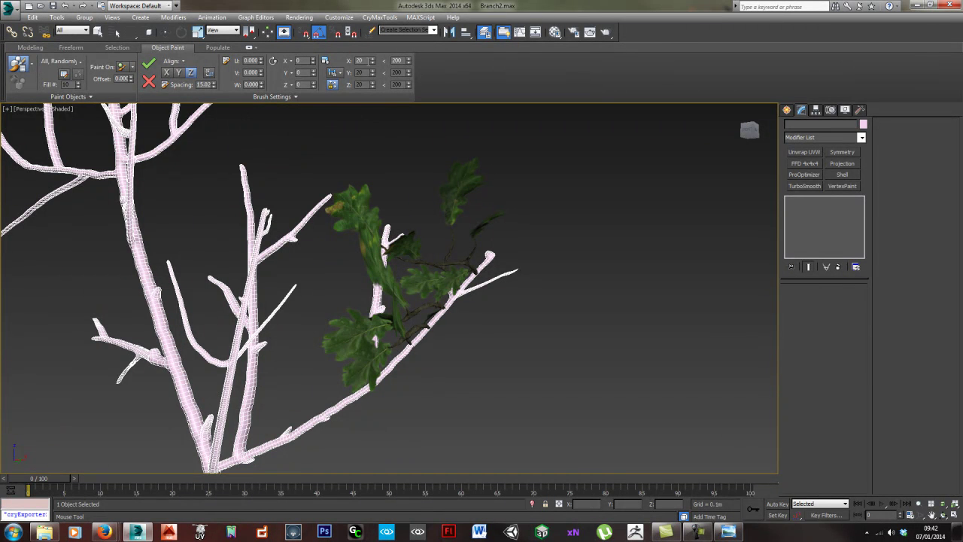
{"action": "scroll", "coordinate": [294, 309], "scroll_direction": "down", "scroll_amount": 6}
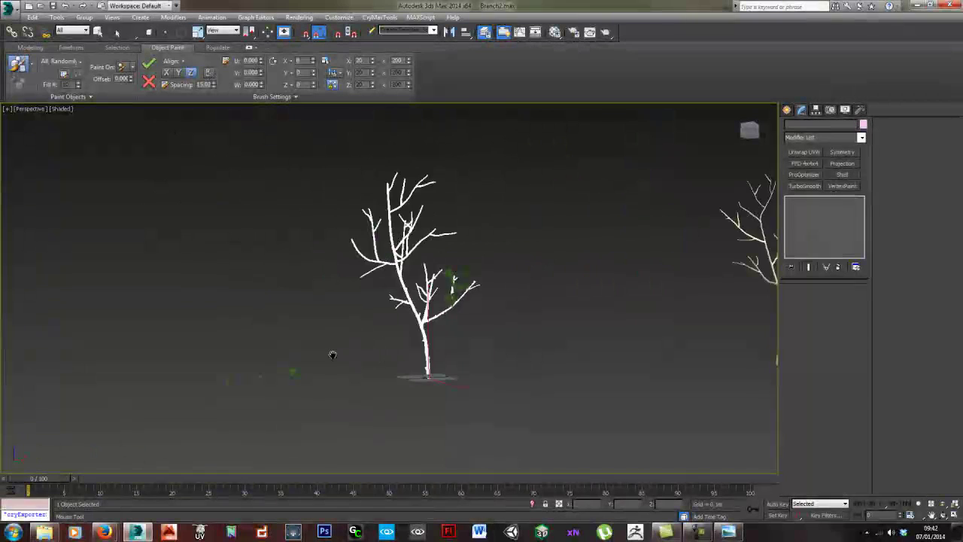
{"action": "middle_click_drag", "start_coordinate": [244, 351], "coordinate": [410, 270], "text": "alt"}
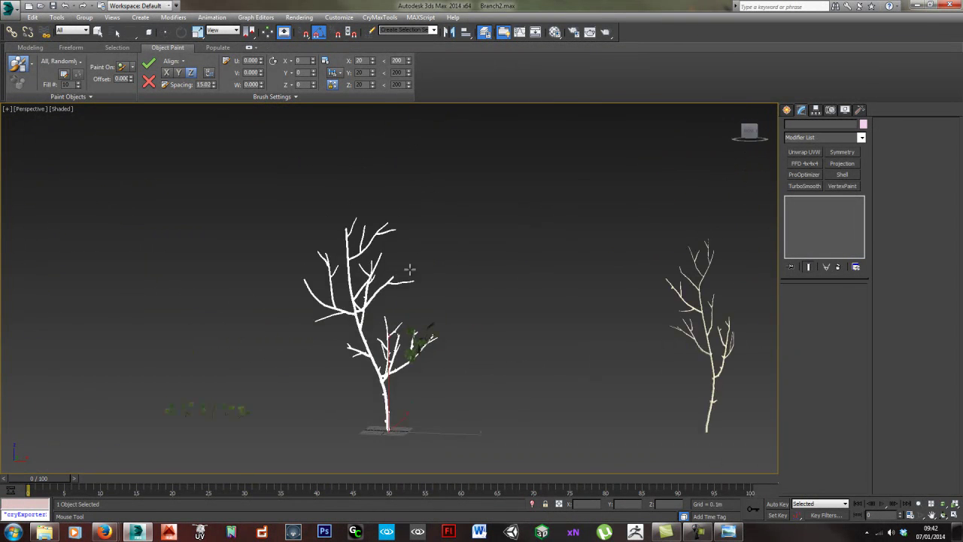
{"action": "scroll", "coordinate": [380, 109], "scroll_direction": "up", "scroll_amount": 4}
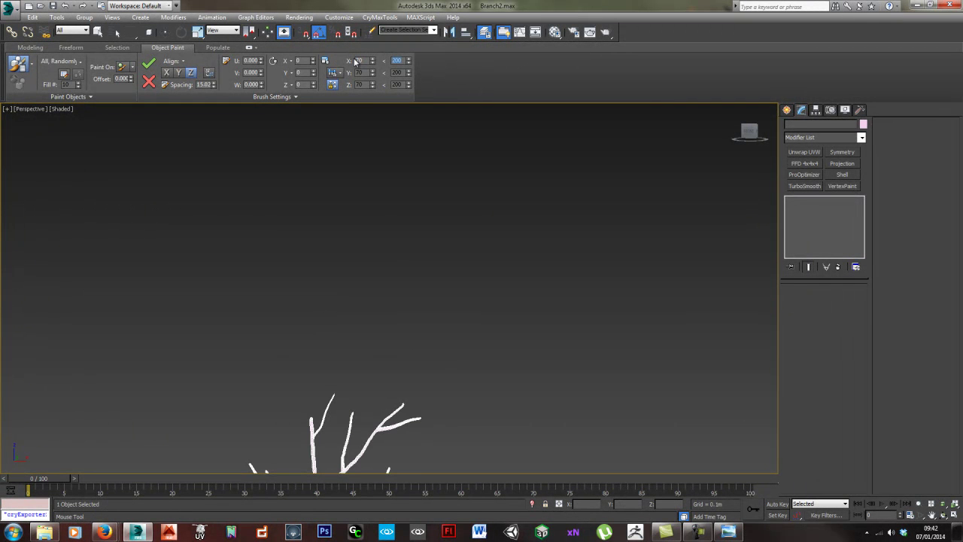
{"action": "middle_click_drag", "start_coordinate": [469, 280], "coordinate": [466, 401], "text": "alt"}
{"action": "scroll", "coordinate": [452, 361], "scroll_direction": "up", "scroll_amount": 8}
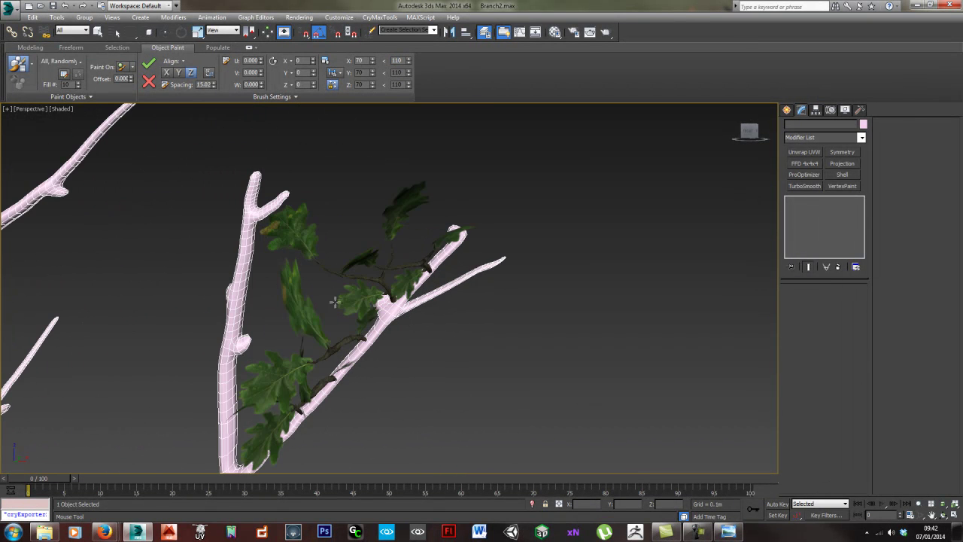
Try a U scatter of about 119.8 on the stroke, undo, and reset the scatter to 0.
{"action": "scroll", "coordinate": [336, 302], "scroll_direction": "down", "scroll_amount": 10}
{"action": "scroll", "coordinate": [334, 301], "scroll_direction": "up", "scroll_amount": 6}
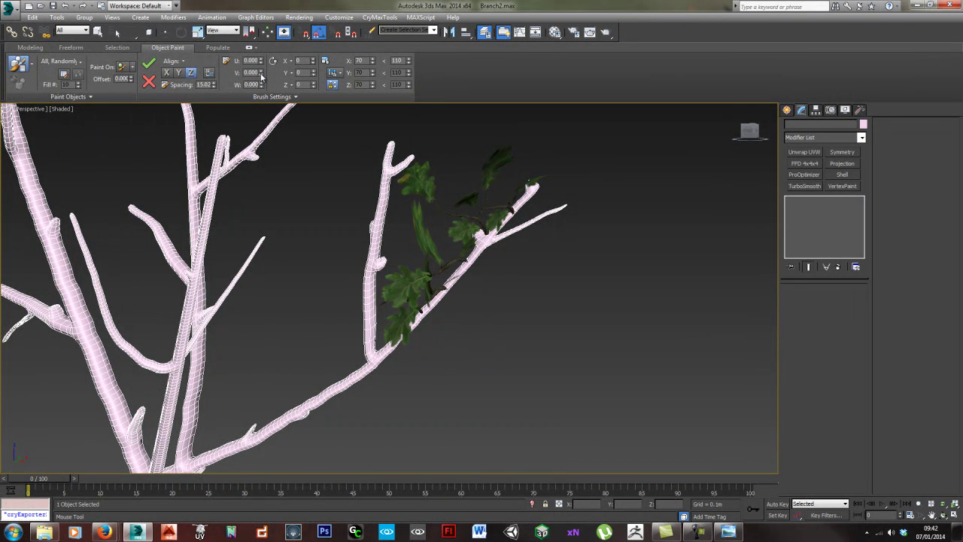
{"action": "mouse_move", "coordinate": [261, 61]}
{"action": "left_mouse_down"}
{"action": "mouse_move", "coordinate": [250, 22]}
{"action": "mouse_move", "coordinate": [194, 259]}
{"action": "mouse_move", "coordinate": [193, 196]}
{"action": "left_mouse_up"}
{"action": "middle_click_drag", "start_coordinate": [480, 236], "coordinate": [475, 280], "text": "alt"}
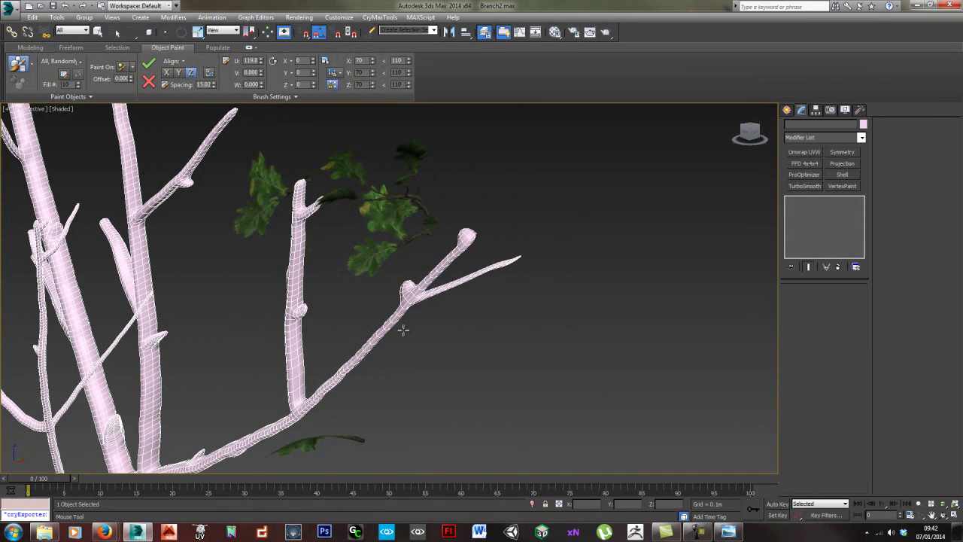
{"action": "key", "text": "ctrl+z"}
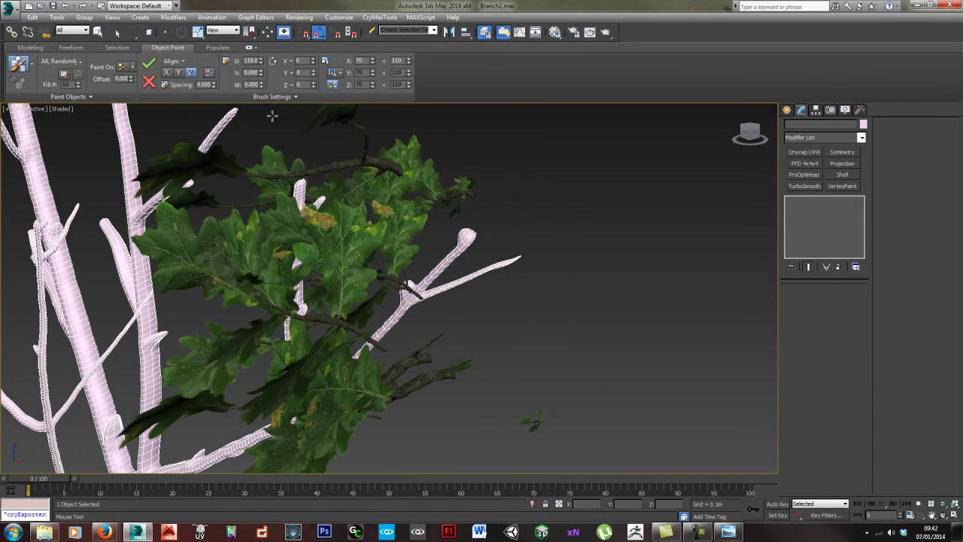
{"action": "right_click", "coordinate": [261, 62]}
{"action": "middle_click_drag", "start_coordinate": [428, 369], "coordinate": [424, 267], "text": "alt"}
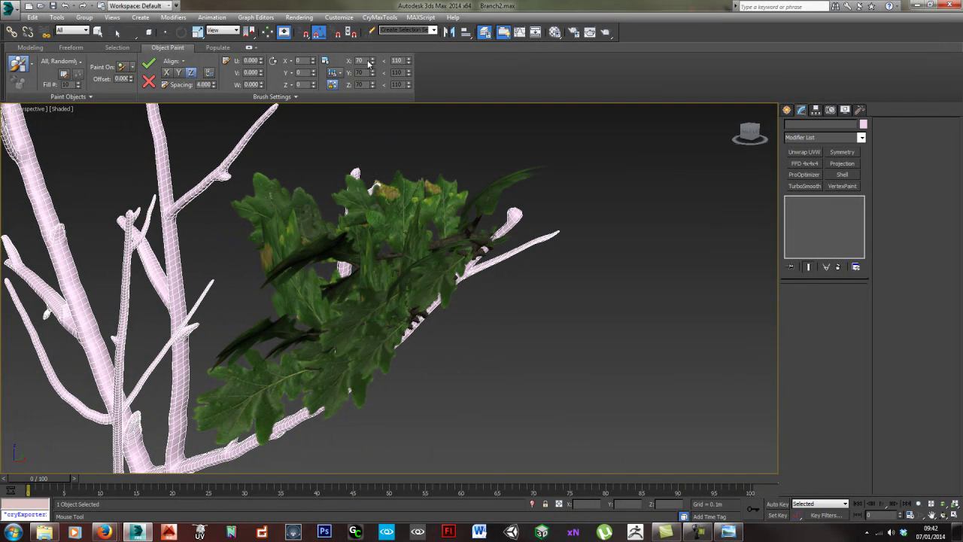
Set the stroke's spacing to 20 and its random scale range to 72 to 112 percent.
{"action": "mouse_move", "coordinate": [215, 86]}
{"action": "left_mouse_down"}
{"action": "mouse_move", "coordinate": [209, 30]}
{"action": "mouse_move", "coordinate": [207, 361]}
{"action": "mouse_move", "coordinate": [210, 15]}
{"action": "mouse_move", "coordinate": [214, 337]}
{"action": "mouse_move", "coordinate": [336, 114]}
{"action": "left_mouse_up"}
{"action": "left_click_drag", "start_coordinate": [370, 63], "coordinate": [408, 60]}
{"action": "middle_click_drag", "start_coordinate": [403, 224], "coordinate": [437, 252], "text": "alt"}
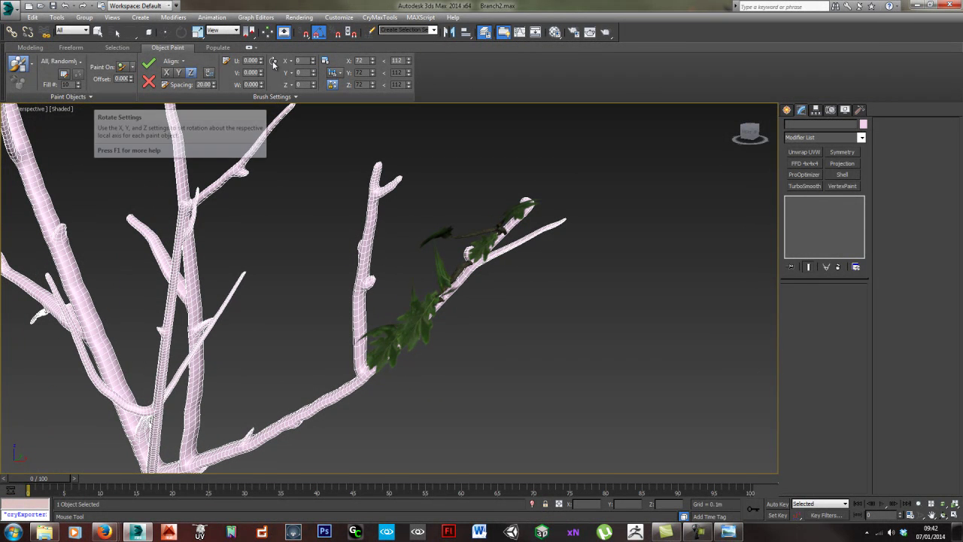
Set the stroke's cluster rotation to X 144, Y -38 and Z 99, and accept the stroke.
{"action": "left_click_drag", "start_coordinate": [315, 63], "coordinate": [315, 38]}
{"action": "left_click_drag", "start_coordinate": [315, 73], "coordinate": [313, 20]}
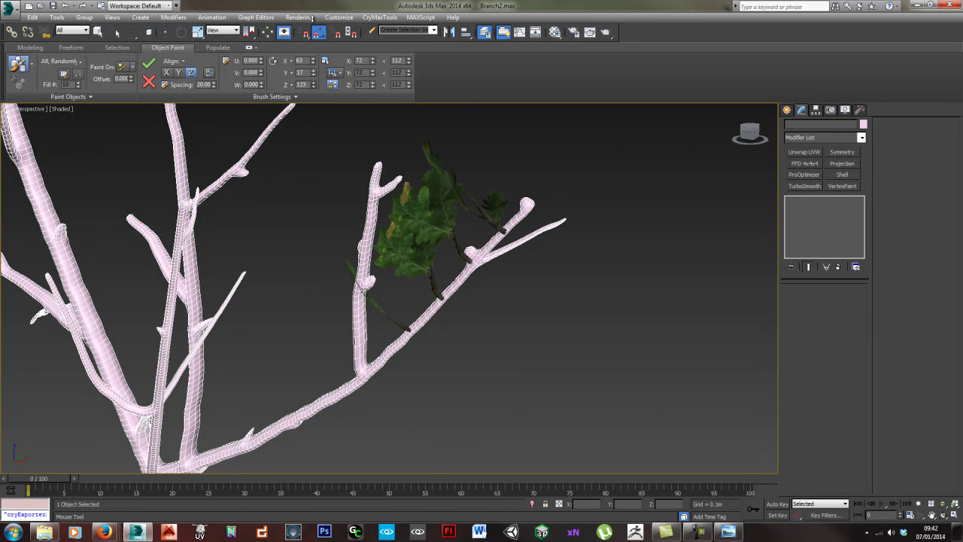
{"action": "mouse_move", "coordinate": [313, 61]}
{"action": "left_mouse_down"}
{"action": "mouse_move", "coordinate": [312, 44]}
{"action": "mouse_move", "coordinate": [320, 110]}
{"action": "mouse_move", "coordinate": [315, 88]}
{"action": "mouse_move", "coordinate": [314, 96]}
{"action": "left_mouse_up"}
{"action": "middle_click_drag", "start_coordinate": [540, 306], "coordinate": [454, 275], "text": "alt"}
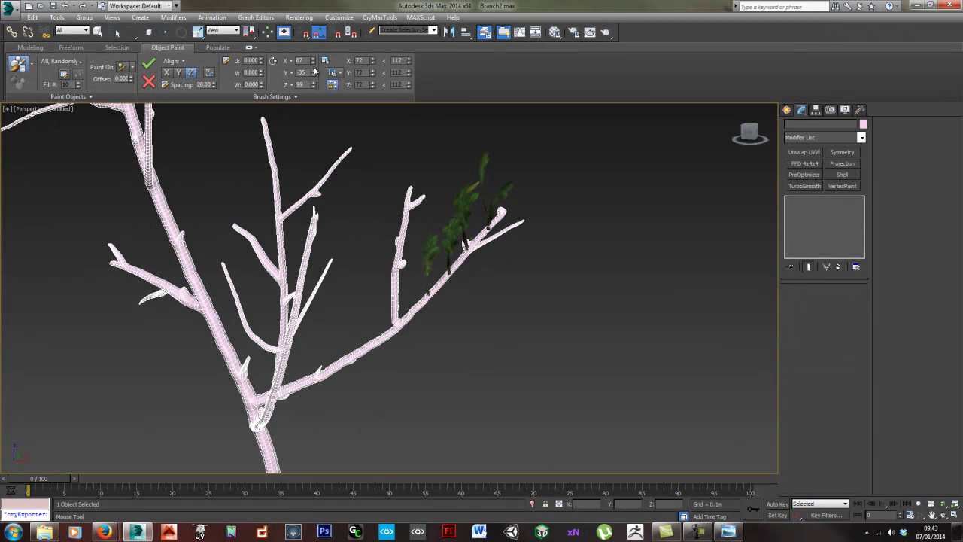
{"action": "mouse_move", "coordinate": [313, 72]}
{"action": "left_mouse_down"}
{"action": "mouse_move", "coordinate": [328, 105]}
{"action": "mouse_move", "coordinate": [304, 35]}
{"action": "left_mouse_up"}
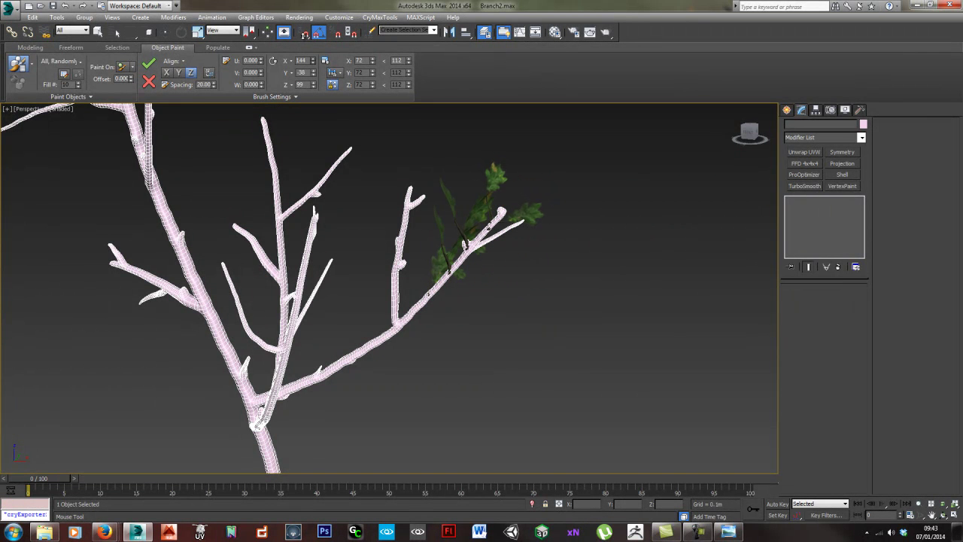
{"action": "left_click", "coordinate": [148, 65]}
Paint a second cluster stroke near the branch tip and set its rotation to X -63 and Y -31.
{"action": "left_click_drag", "start_coordinate": [464, 245], "coordinate": [492, 205]}
{"action": "left_click_drag", "start_coordinate": [314, 60], "coordinate": [333, 159]}
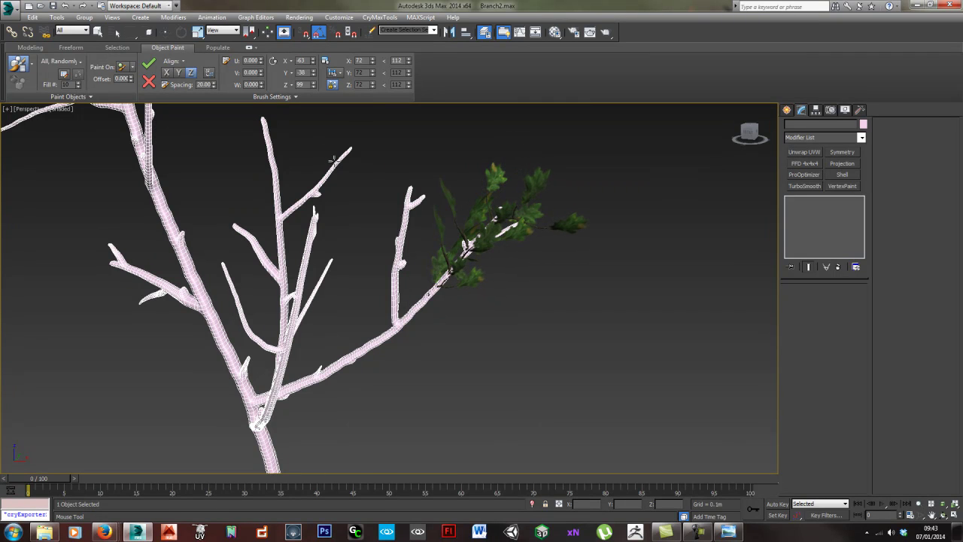
{"action": "left_click_drag", "start_coordinate": [313, 73], "coordinate": [314, 71]}
{"action": "middle_click_drag", "start_coordinate": [598, 229], "coordinate": [587, 216]}
{"action": "scroll", "coordinate": [482, 217], "scroll_direction": "up", "scroll_amount": 4}
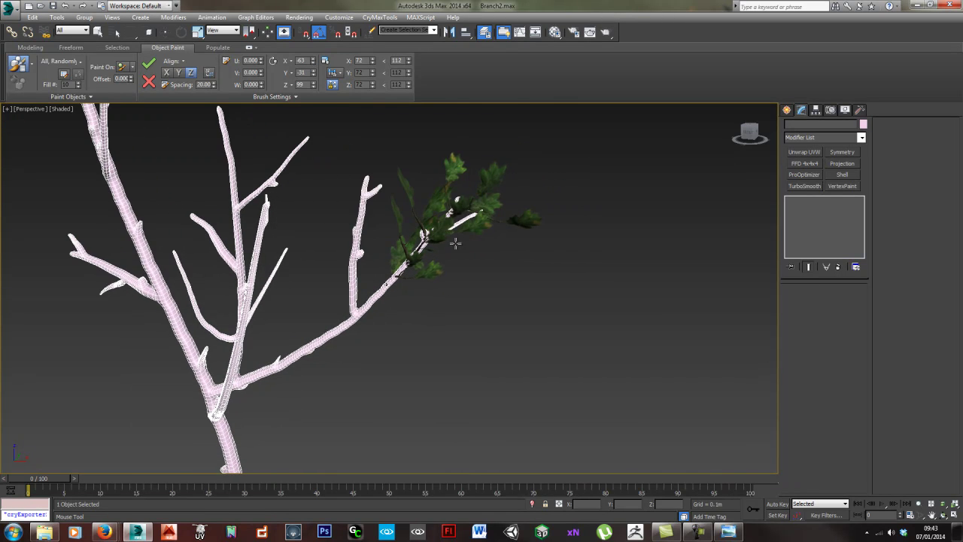
Paint more clusters along the branch's end twig, set their rotation to X -210, Y -233 and Z 179, and finish painting.
{"action": "left_click", "coordinate": [440, 227]}
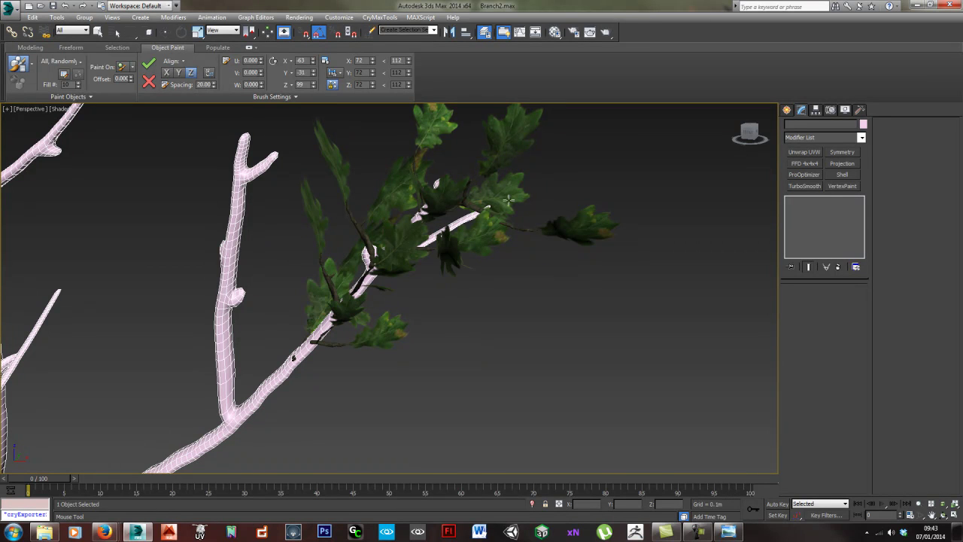
{"action": "left_click_drag", "start_coordinate": [472, 217], "coordinate": [496, 205]}
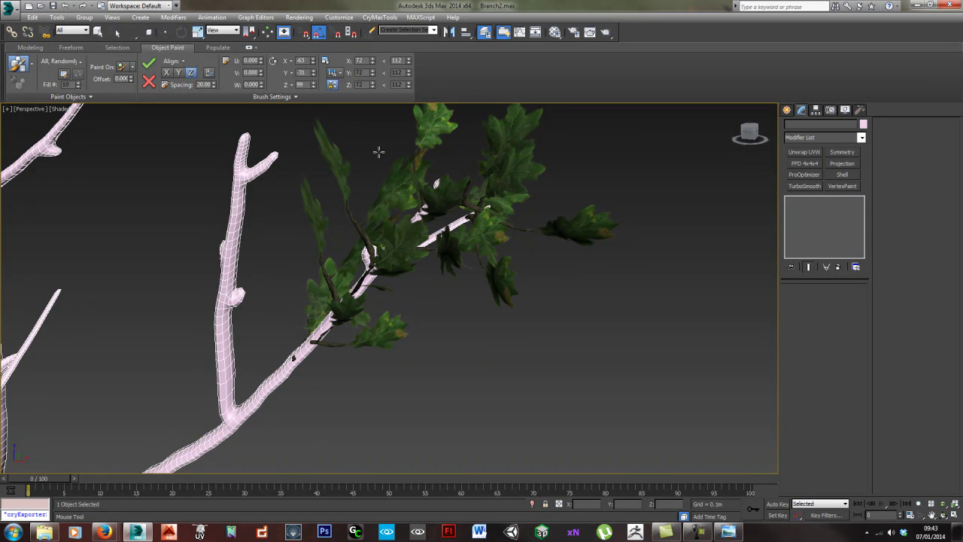
{"action": "mouse_move", "coordinate": [311, 64]}
{"action": "left_mouse_down"}
{"action": "mouse_move", "coordinate": [335, 136]}
{"action": "mouse_move", "coordinate": [325, 88]}
{"action": "mouse_move", "coordinate": [332, 177]}
{"action": "left_mouse_up"}
{"action": "mouse_move", "coordinate": [314, 86]}
{"action": "left_mouse_down"}
{"action": "mouse_move", "coordinate": [323, 126]}
{"action": "mouse_move", "coordinate": [315, 51]}
{"action": "left_mouse_up"}
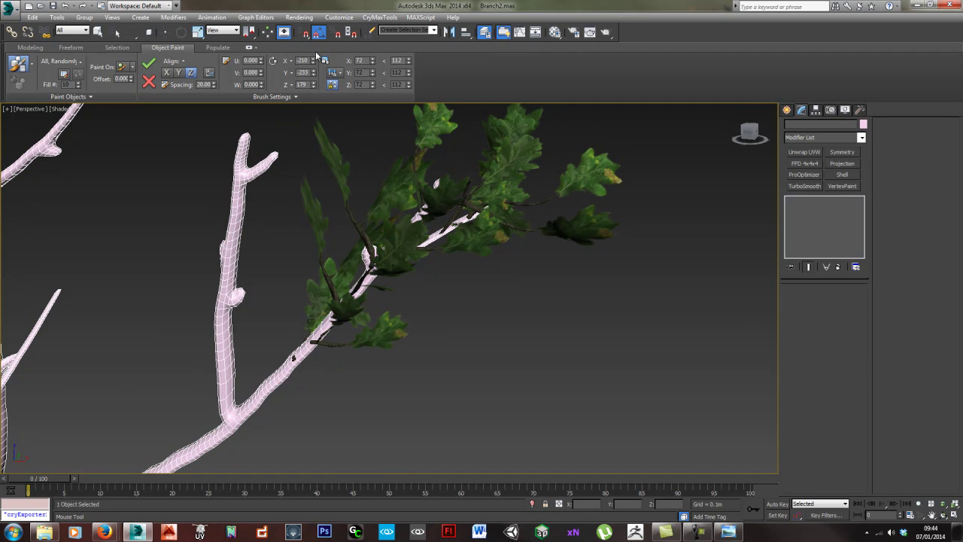
{"action": "right_click", "coordinate": [596, 331]}
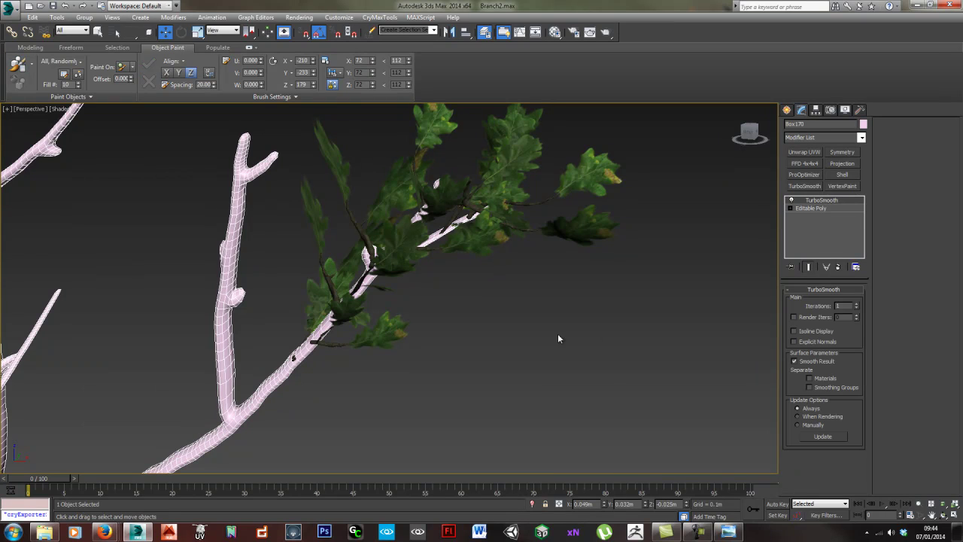
Select the lowest leaf cluster on the painted branch and rotate it to reorient its leaves.
{"action": "scroll", "coordinate": [540, 271], "scroll_direction": "down", "scroll_amount": 3}
{"action": "middle_click_drag", "start_coordinate": [547, 302], "coordinate": [538, 233]}
{"action": "left_click", "coordinate": [414, 265]}
{"action": "middle_click_drag", "start_coordinate": [447, 264], "coordinate": [457, 250]}
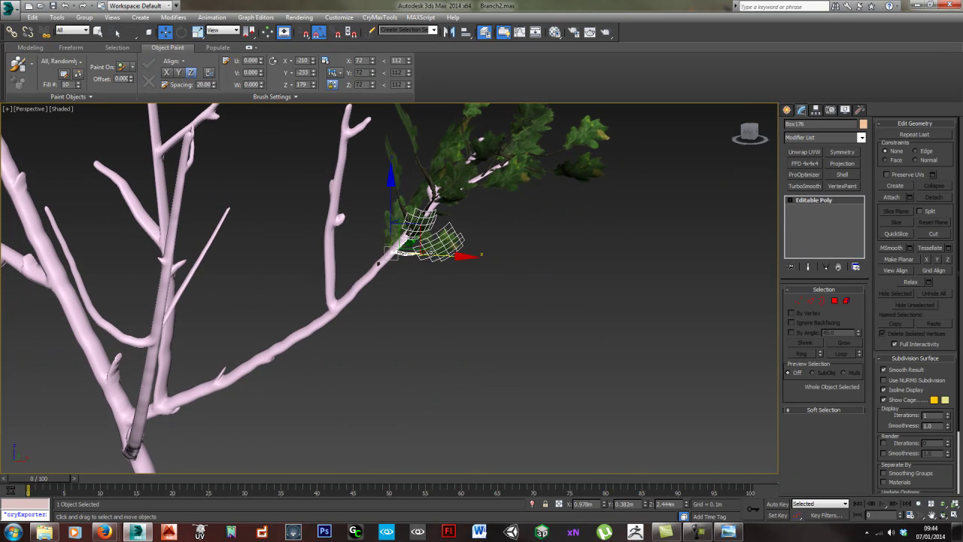
{"action": "key", "text": "e"}
{"action": "left_click_drag", "start_coordinate": [407, 265], "coordinate": [430, 239]}
{"action": "left_click", "coordinate": [560, 307]}
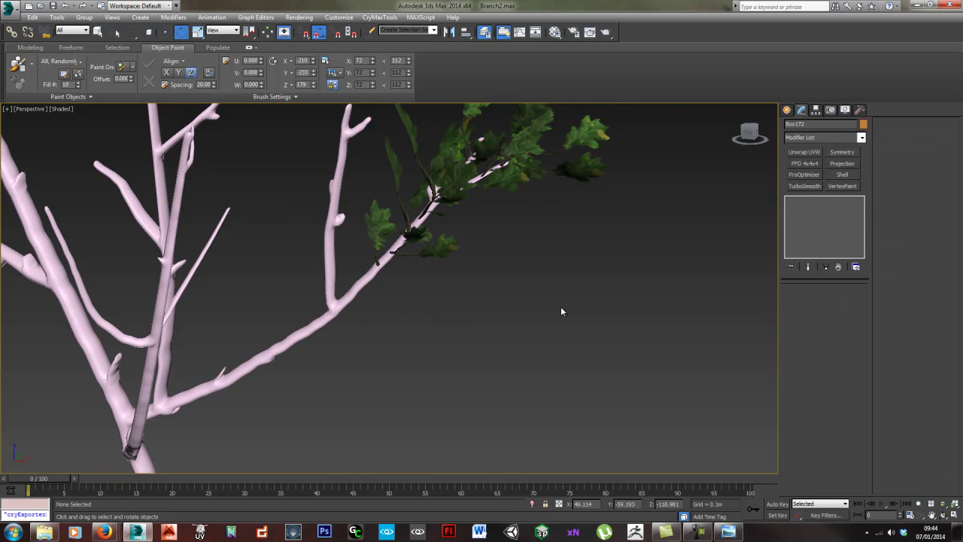
Rotate the neighbouring leaf cluster midway along the painted section so its leaves spread away from the branch.
{"action": "middle_click_drag", "start_coordinate": [466, 246], "coordinate": [474, 278]}
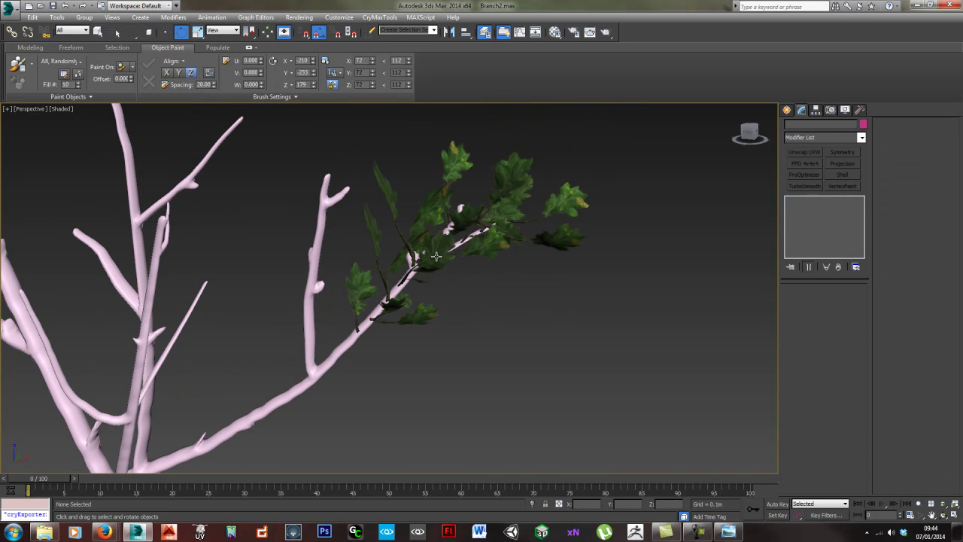
{"action": "left_click", "coordinate": [466, 286]}
{"action": "left_click_drag", "start_coordinate": [468, 283], "coordinate": [504, 277]}
{"action": "left_click", "coordinate": [550, 310]}
{"action": "left_click", "coordinate": [393, 216]}
{"action": "left_click", "coordinate": [654, 298]}
{"action": "scroll", "coordinate": [516, 280], "scroll_direction": "down", "scroll_amount": 5}
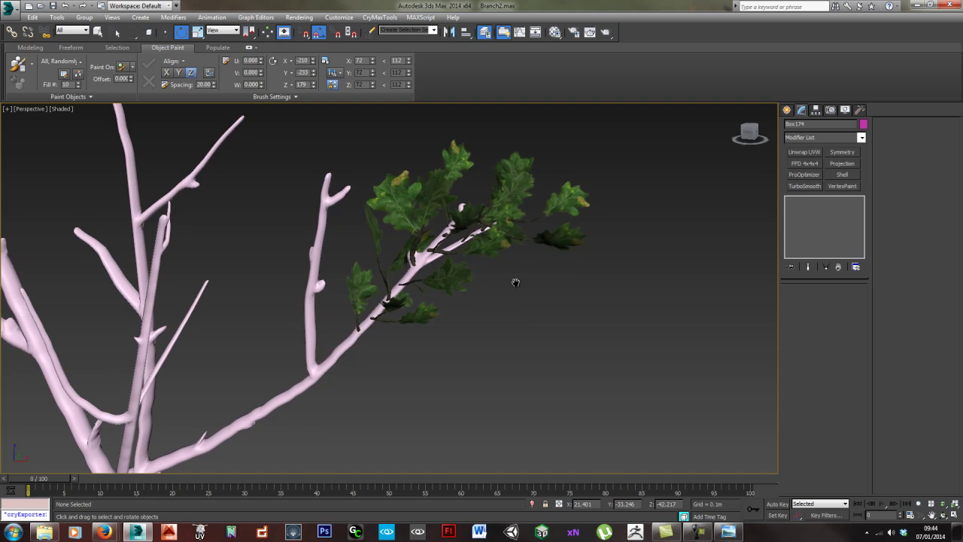
Rotate a leaf cluster near the branch tip to vary its direction.
{"action": "scroll", "coordinate": [510, 265], "scroll_direction": "up", "scroll_amount": 8}
{"action": "left_click", "coordinate": [489, 184]}
{"action": "middle_click_drag", "start_coordinate": [489, 184], "coordinate": [477, 229]}
{"action": "mouse_move", "coordinate": [489, 220]}
{"action": "left_mouse_down"}
{"action": "mouse_move", "coordinate": [484, 197]}
{"action": "mouse_move", "coordinate": [485, 211]}
{"action": "left_mouse_up"}
{"action": "middle_click_drag", "start_coordinate": [485, 211], "coordinate": [497, 255]}
{"action": "left_click_drag", "start_coordinate": [498, 239], "coordinate": [494, 230]}
{"action": "left_click", "coordinate": [513, 332]}
Reorient the remaining overlapping leaf clusters at the branch's end twigs by rotating them individually.
{"action": "left_click", "coordinate": [463, 268]}
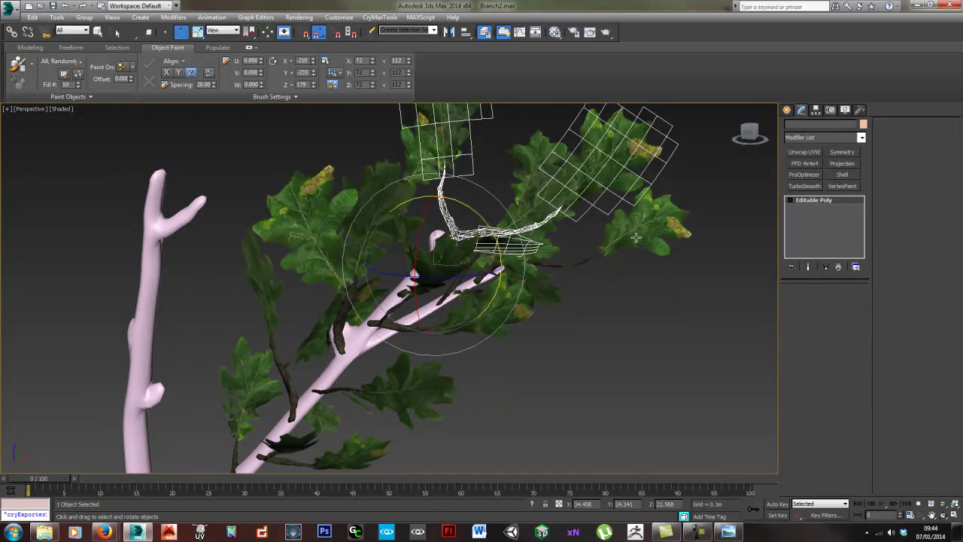
{"action": "left_click", "coordinate": [568, 240]}
{"action": "left_click_drag", "start_coordinate": [536, 246], "coordinate": [576, 250]}
{"action": "left_click", "coordinate": [554, 188]}
{"action": "left_click", "coordinate": [540, 212]}
{"action": "left_click_drag", "start_coordinate": [490, 261], "coordinate": [486, 254]}
{"action": "left_click", "coordinate": [627, 259]}
Look over the partly leafed tree and the second bare tree to compare them as wholes.
{"action": "scroll", "coordinate": [627, 261], "scroll_direction": "down", "scroll_amount": 10}
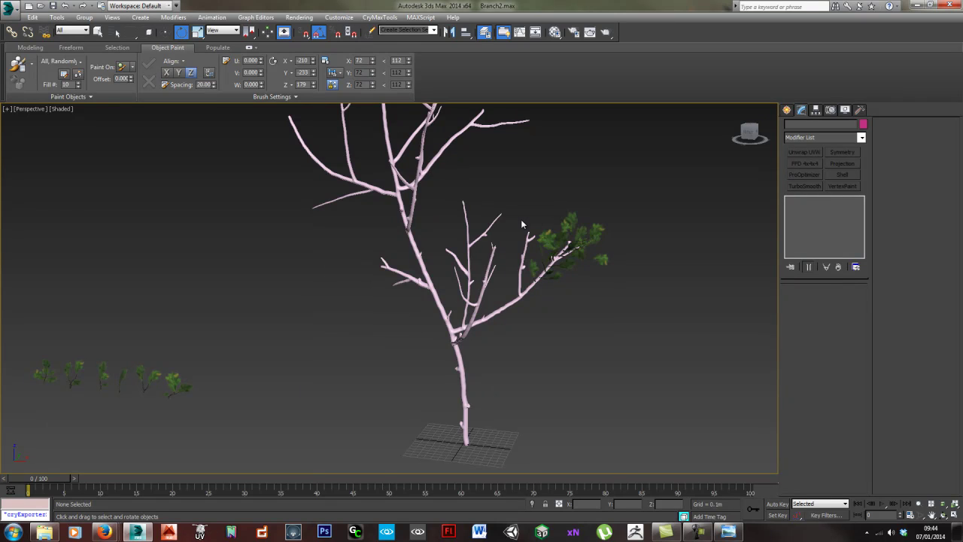
{"action": "scroll", "coordinate": [521, 223], "scroll_direction": "down", "scroll_amount": 5}
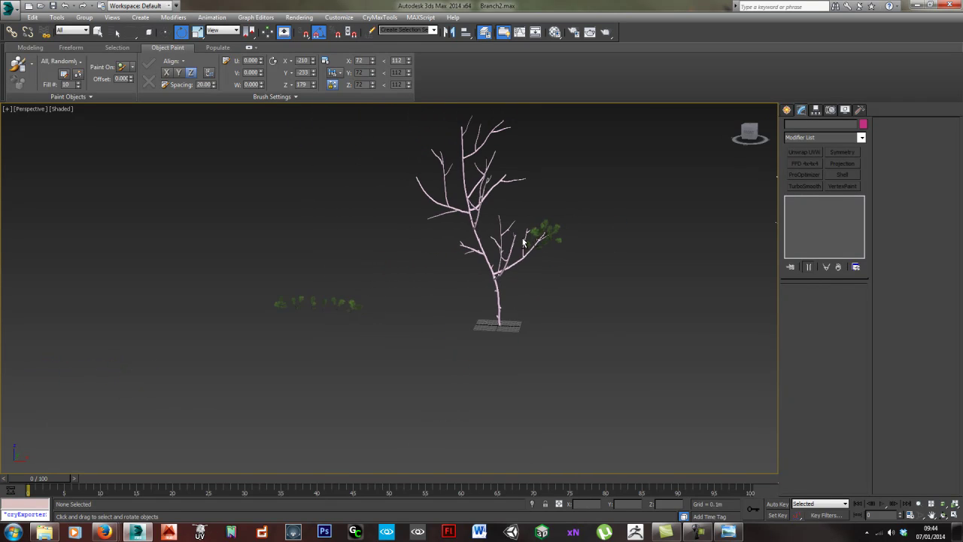
{"action": "scroll", "coordinate": [414, 269], "scroll_direction": "up", "scroll_amount": 6}
{"action": "scroll", "coordinate": [503, 369], "scroll_direction": "down", "scroll_amount": 3}
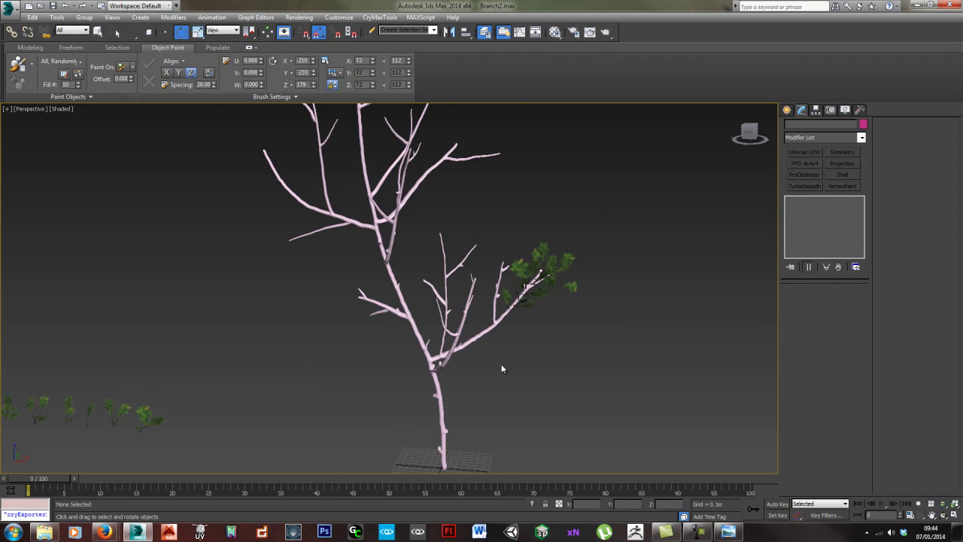
{"action": "scroll", "coordinate": [514, 351], "scroll_direction": "down", "scroll_amount": 5}
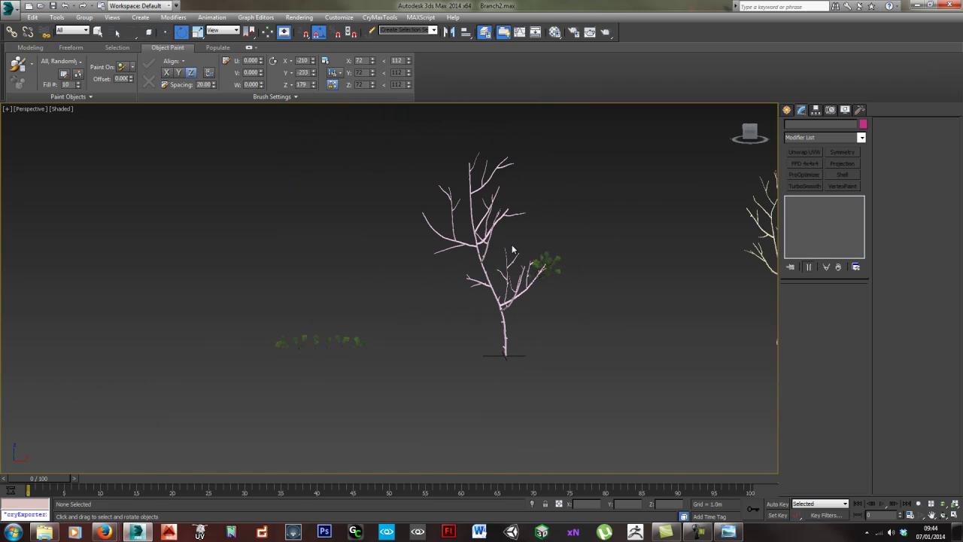
{"action": "middle_click_drag", "start_coordinate": [551, 260], "coordinate": [465, 271]}
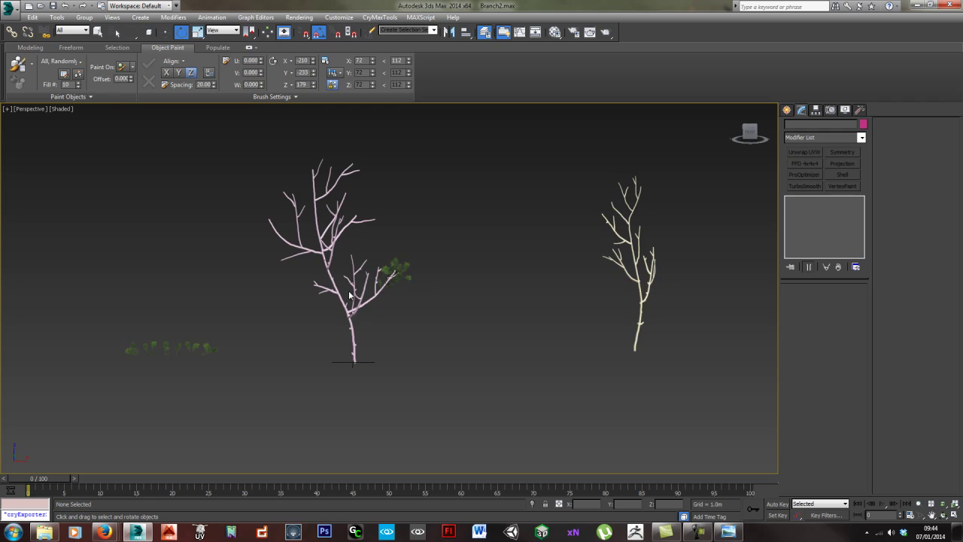
{"action": "middle_click_drag", "start_coordinate": [329, 305], "coordinate": [372, 280]}
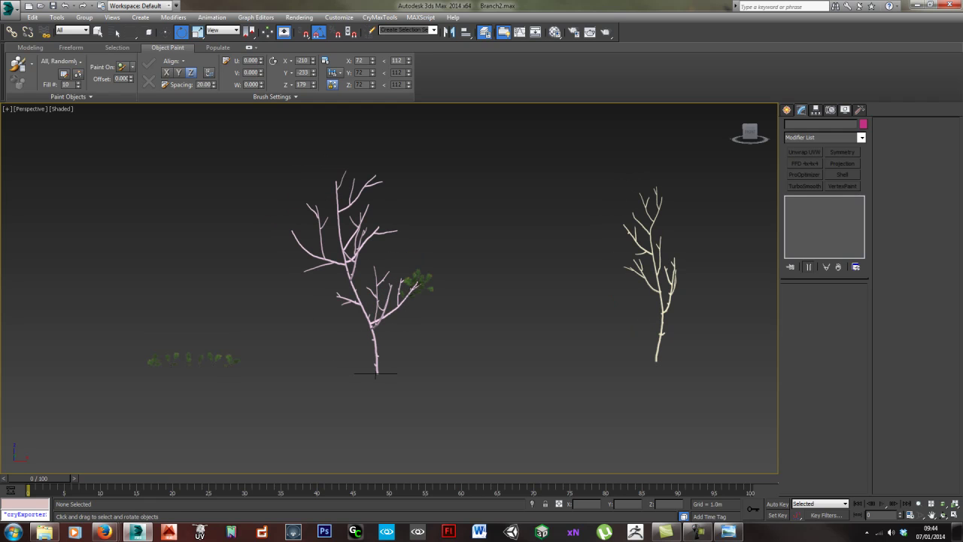
Examine the finished example tree's bark along its trunk, forks and leafy branches.
{"action": "middle_click_drag", "start_coordinate": [288, 327], "coordinate": [434, 301]}
{"action": "scroll", "coordinate": [379, 296], "scroll_direction": "up", "scroll_amount": 3}
{"action": "left_click", "coordinate": [328, 285]}
{"action": "middle_click_drag", "start_coordinate": [365, 283], "coordinate": [508, 253]}
{"action": "scroll", "coordinate": [481, 257], "scroll_direction": "up", "scroll_amount": 5}
{"action": "left_click", "coordinate": [468, 260]}
{"action": "middle_click_drag", "start_coordinate": [202, 277], "coordinate": [259, 277]}
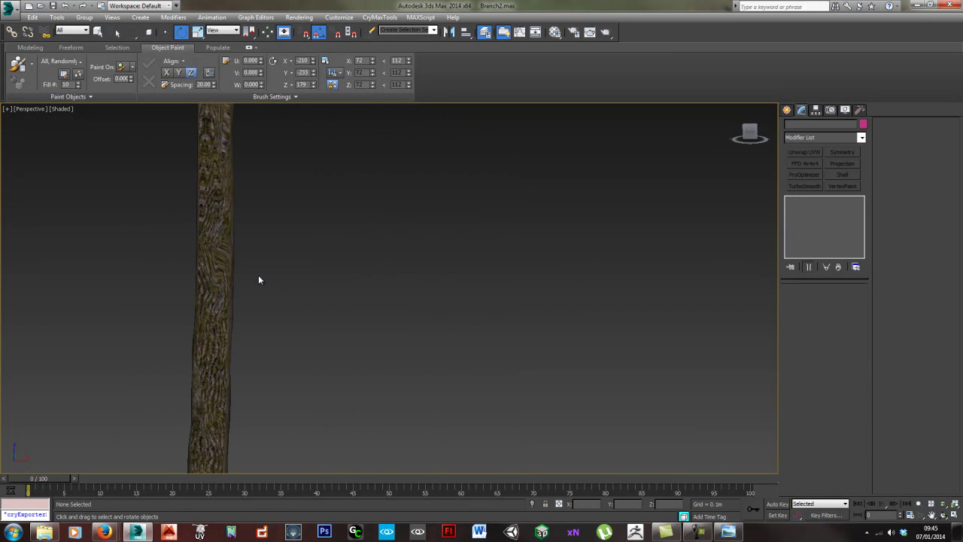
{"action": "middle_click_drag", "start_coordinate": [287, 171], "coordinate": [394, 260]}
{"action": "scroll", "coordinate": [359, 229], "scroll_direction": "down", "scroll_amount": 5}
{"action": "scroll", "coordinate": [377, 268], "scroll_direction": "up", "scroll_amount": 5}
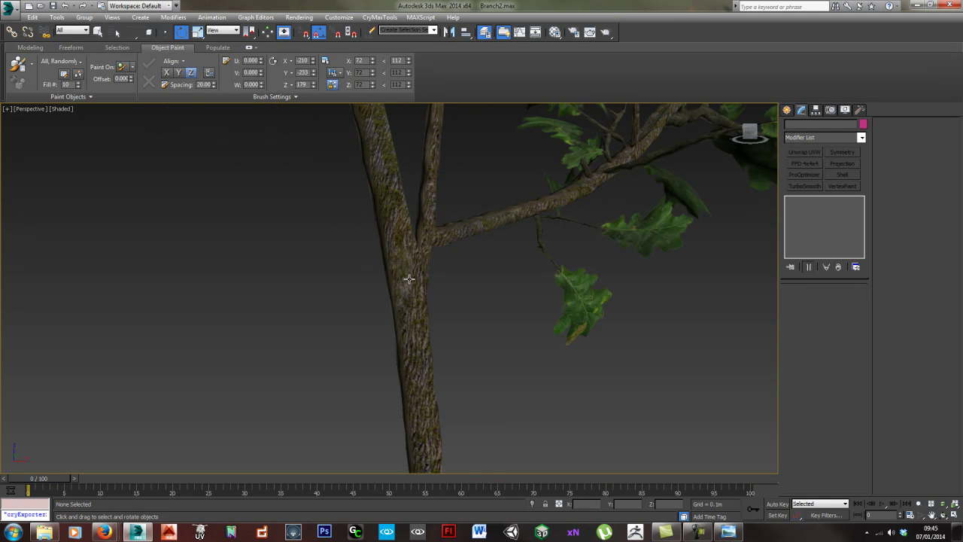
{"action": "scroll", "coordinate": [408, 278], "scroll_direction": "down", "scroll_amount": 5}
{"action": "middle_click_drag", "start_coordinate": [438, 189], "coordinate": [454, 206]}
{"action": "middle_click_drag", "start_coordinate": [408, 307], "coordinate": [475, 253]}
Inspect the bark texture mapping up close on the example trunk for stretching.
{"action": "scroll", "coordinate": [423, 269], "scroll_direction": "up", "scroll_amount": 5}
{"action": "left_click", "coordinate": [408, 269]}
{"action": "scroll", "coordinate": [476, 252], "scroll_direction": "up", "scroll_amount": 4}
{"action": "left_click", "coordinate": [481, 270]}
{"action": "scroll", "coordinate": [480, 272], "scroll_direction": "up", "scroll_amount": 3}
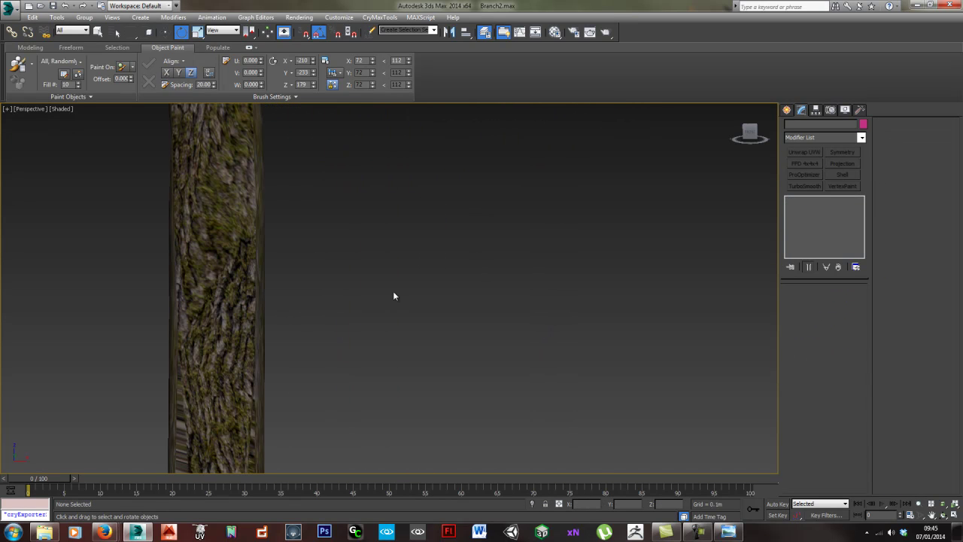
{"action": "scroll", "coordinate": [239, 319], "scroll_direction": "down", "scroll_amount": 3}
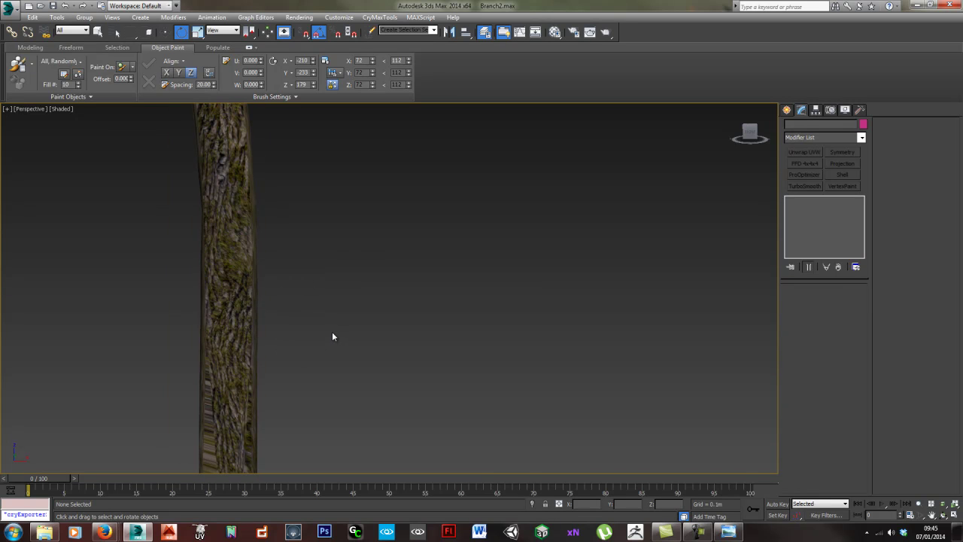
{"action": "left_click", "coordinate": [230, 336]}
{"action": "left_click", "coordinate": [354, 330]}
{"action": "scroll", "coordinate": [331, 347], "scroll_direction": "down", "scroll_amount": 6}
{"action": "middle_click_drag", "start_coordinate": [330, 347], "coordinate": [353, 327]}
{"action": "middle_click_drag", "start_coordinate": [339, 249], "coordinate": [373, 286]}
{"action": "scroll", "coordinate": [361, 245], "scroll_direction": "up", "scroll_amount": 5}
{"action": "scroll", "coordinate": [361, 245], "scroll_direction": "up", "scroll_amount": 3}
{"action": "middle_click_drag", "start_coordinate": [429, 338], "coordinate": [376, 132]}
{"action": "middle_click_drag", "start_coordinate": [450, 324], "coordinate": [316, 288]}
{"action": "middle_click_drag", "start_coordinate": [468, 307], "coordinate": [424, 300]}
{"action": "scroll", "coordinate": [629, 304], "scroll_direction": "down", "scroll_amount": 5}
{"action": "middle_click_drag", "start_coordinate": [629, 304], "coordinate": [560, 334]}
Assign the bark material (Material #28) to the partly leafed tree.
{"action": "key", "text": "m"}
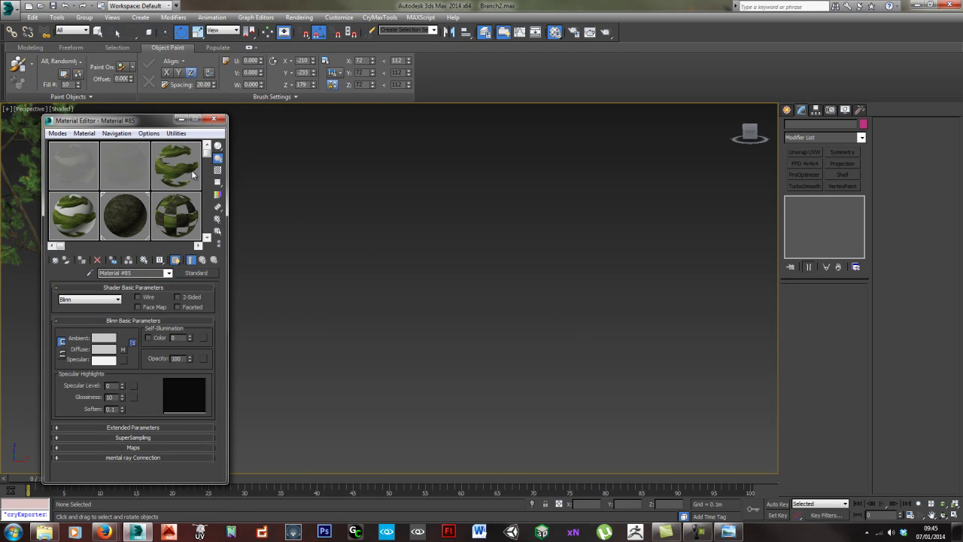
{"action": "left_click", "coordinate": [131, 228]}
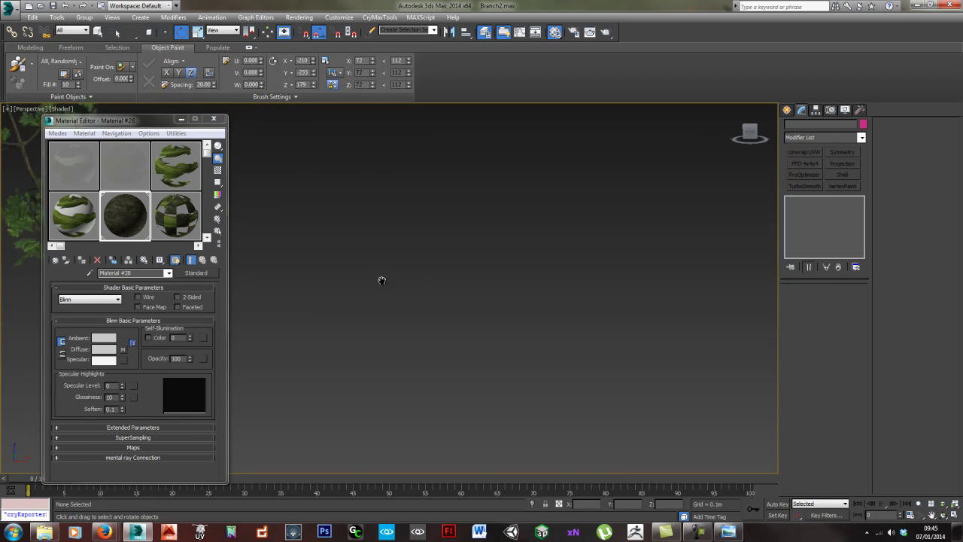
{"action": "left_click_drag", "start_coordinate": [130, 218], "coordinate": [294, 337]}
{"action": "middle_click_drag", "start_coordinate": [301, 325], "coordinate": [380, 306]}
{"action": "scroll", "coordinate": [378, 301], "scroll_direction": "up", "scroll_amount": 5}
{"action": "scroll", "coordinate": [378, 301], "scroll_direction": "down", "scroll_amount": 10}
{"action": "middle_click_drag", "start_coordinate": [578, 264], "coordinate": [311, 300]}
{"action": "middle_click_drag", "start_coordinate": [531, 339], "coordinate": [406, 303]}
{"action": "scroll", "coordinate": [410, 305], "scroll_direction": "up", "scroll_amount": 5}
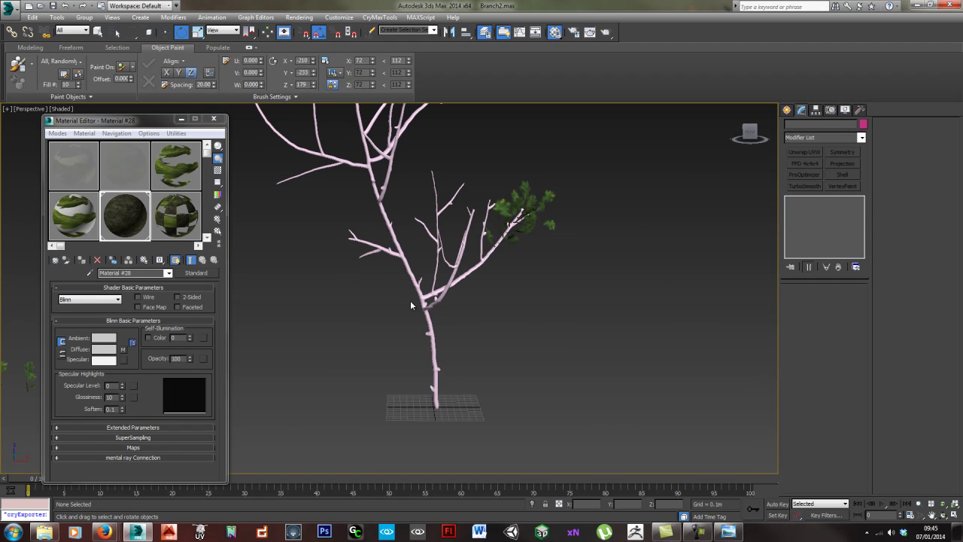
{"action": "left_click_drag", "start_coordinate": [128, 219], "coordinate": [428, 314]}
Assign the same bark material to the second bare tree and close the Material Editor.
{"action": "middle_click_drag", "start_coordinate": [428, 315], "coordinate": [263, 369]}
{"action": "left_click_drag", "start_coordinate": [125, 215], "coordinate": [683, 331]}
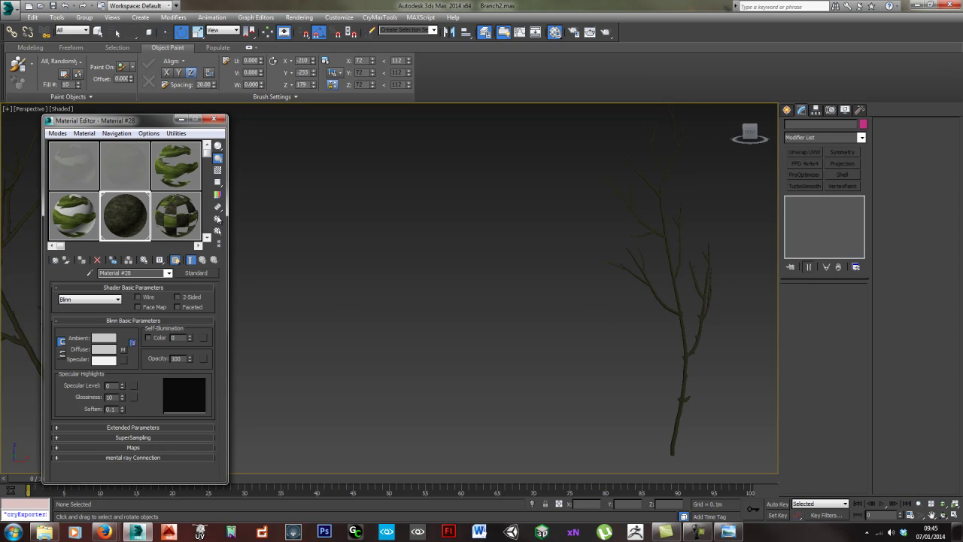
{"action": "left_click", "coordinate": [213, 120]}
Add an Unwrap UVW modifier to the second bare tree and select its faces at polygon level.
{"action": "middle_click_drag", "start_coordinate": [633, 380], "coordinate": [392, 342]}
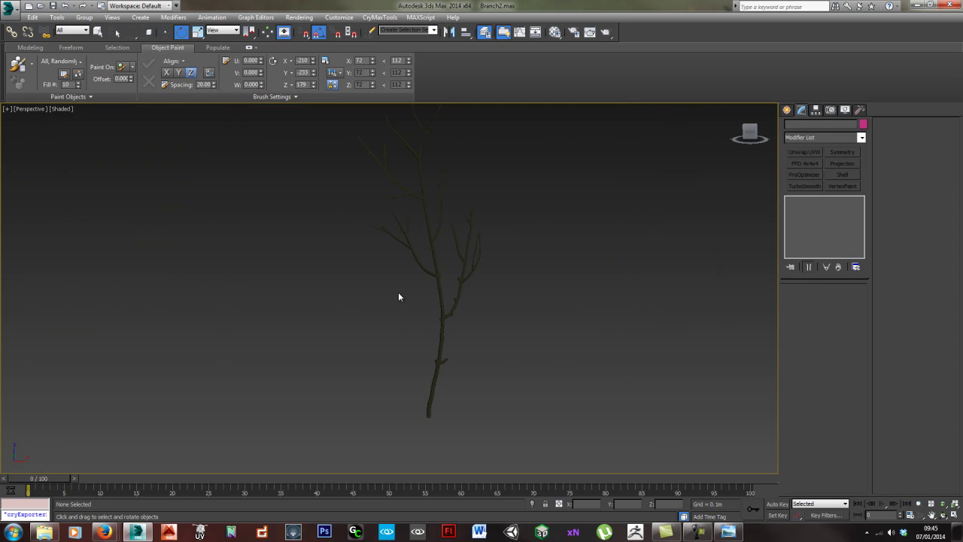
{"action": "scroll", "coordinate": [401, 293], "scroll_direction": "up", "scroll_amount": 5}
{"action": "left_click", "coordinate": [585, 291]}
{"action": "scroll", "coordinate": [584, 305], "scroll_direction": "down", "scroll_amount": 3}
{"action": "scroll", "coordinate": [584, 305], "scroll_direction": "down", "scroll_amount": 3}
{"action": "middle_click_drag", "start_coordinate": [559, 313], "coordinate": [398, 329]}
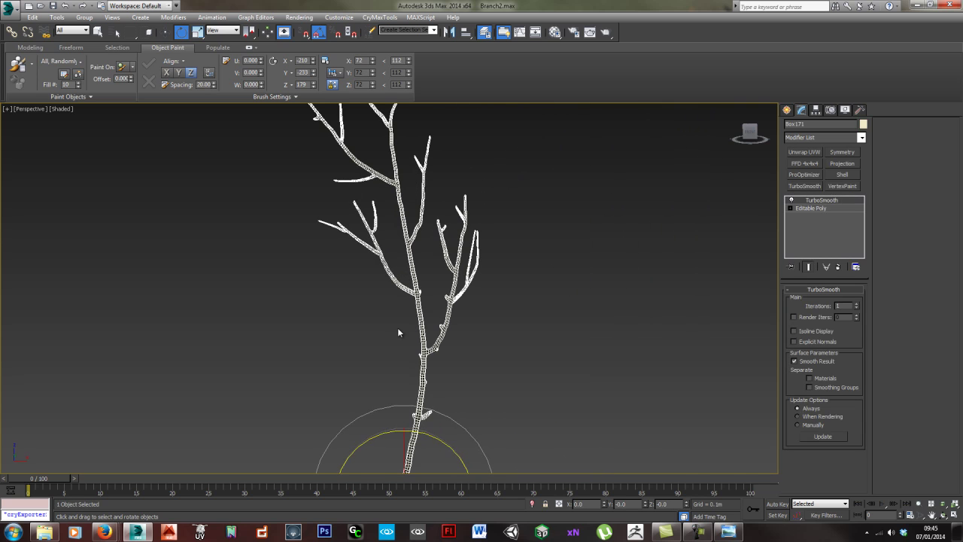
{"action": "scroll", "coordinate": [464, 334], "scroll_direction": "down", "scroll_amount": 4}
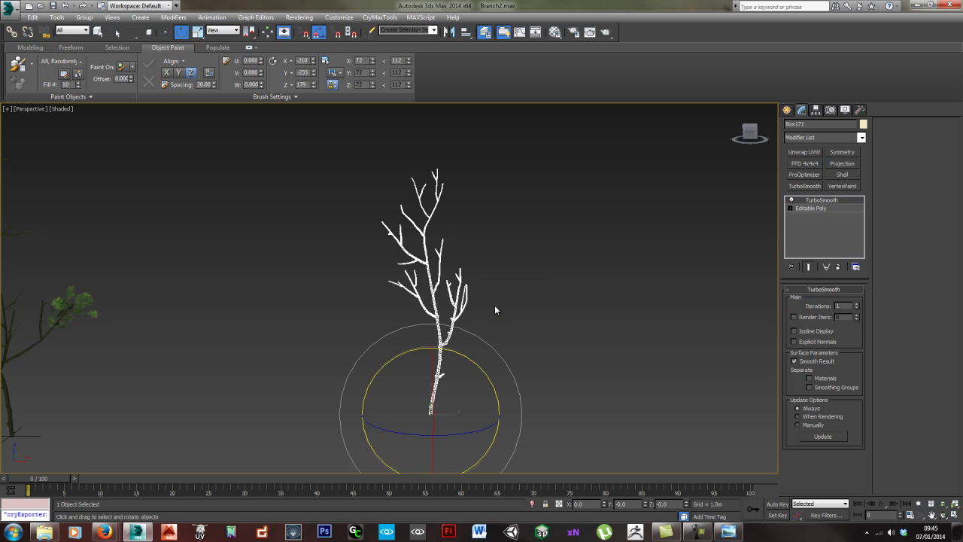
{"action": "left_click", "coordinate": [813, 152]}
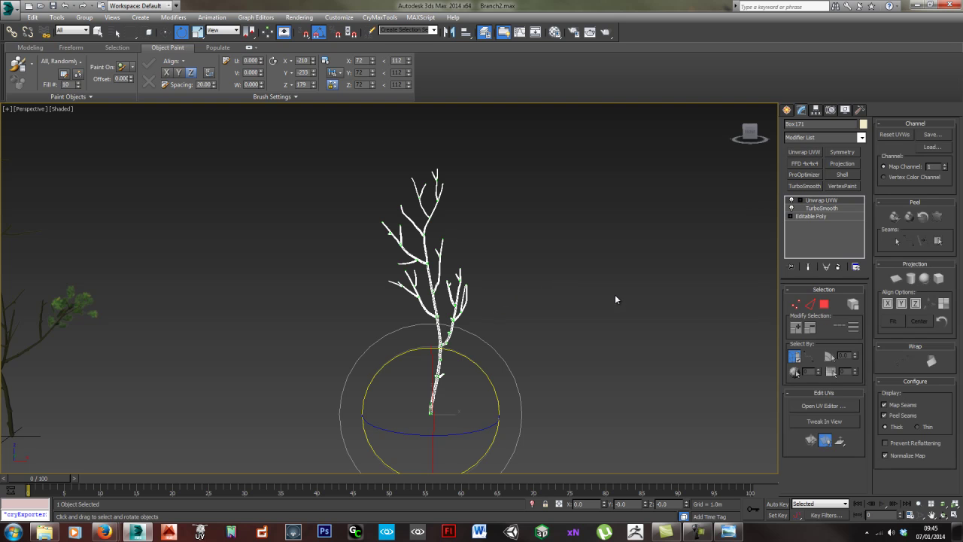
{"action": "left_click", "coordinate": [824, 305]}
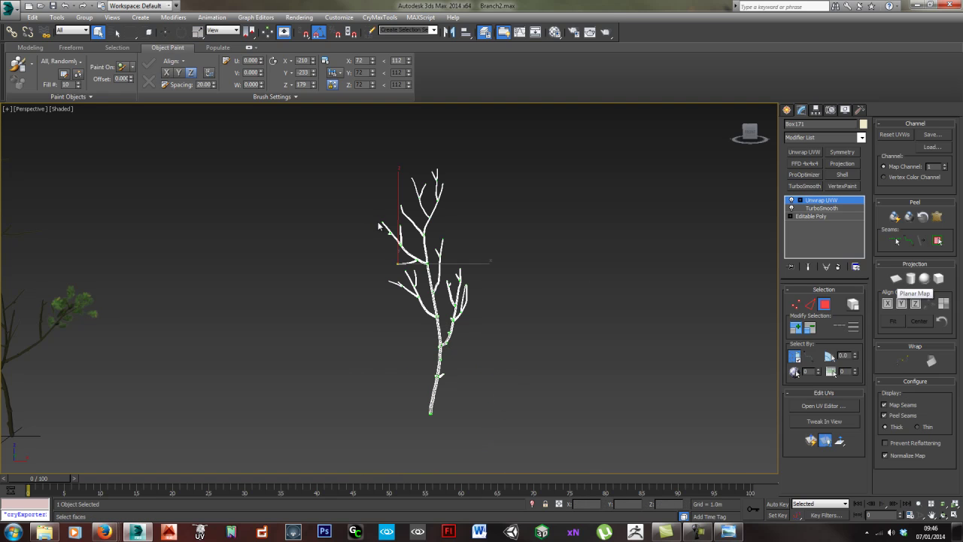
{"action": "left_click_drag", "start_coordinate": [543, 381], "coordinate": [612, 450]}
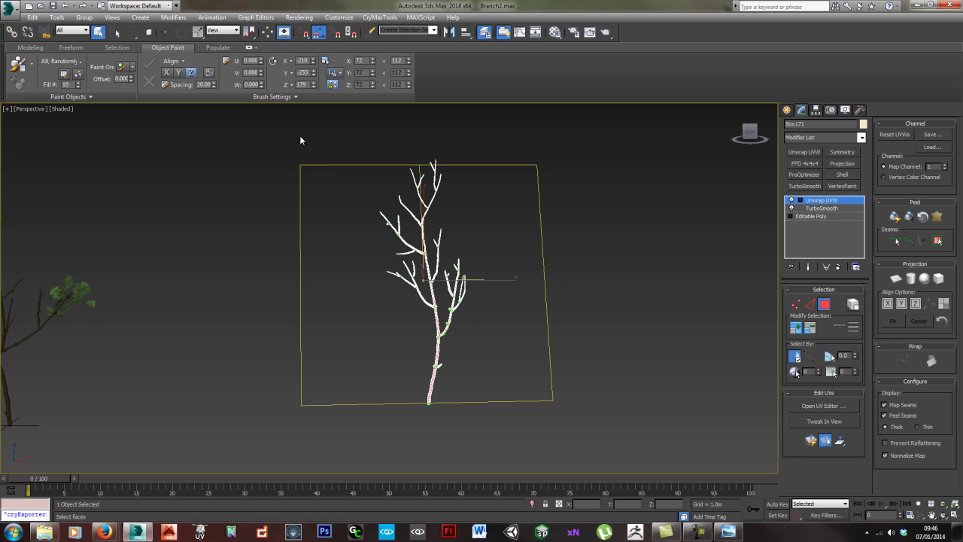
{"action": "left_click", "coordinate": [896, 283]}
{"action": "left_click", "coordinate": [930, 304]}
{"action": "middle_click_drag", "start_coordinate": [543, 336], "coordinate": [547, 344]}
{"action": "key", "text": "ctrl+z"}
{"action": "key", "text": "ctrl+z"}
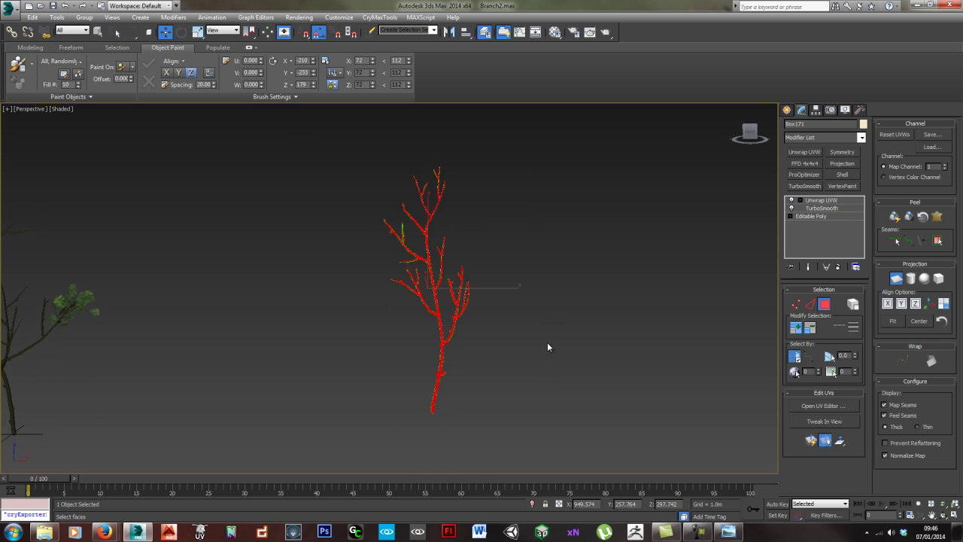
Apply a planar map to the tree's selected faces and open the layout in an enlarged UV editor.
{"action": "middle_click_drag", "start_coordinate": [380, 331], "coordinate": [409, 321], "text": "alt"}
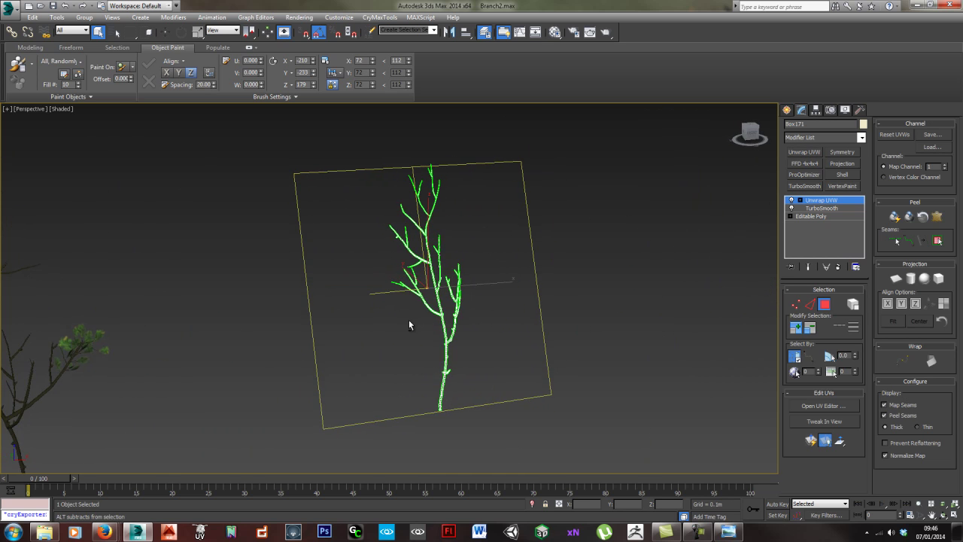
{"action": "left_click", "coordinate": [895, 278]}
{"action": "middle_click_drag", "start_coordinate": [617, 337], "coordinate": [544, 343], "text": "alt"}
{"action": "key", "text": "ctrl+e"}
{"action": "middle_click_drag", "start_coordinate": [185, 268], "coordinate": [172, 246]}
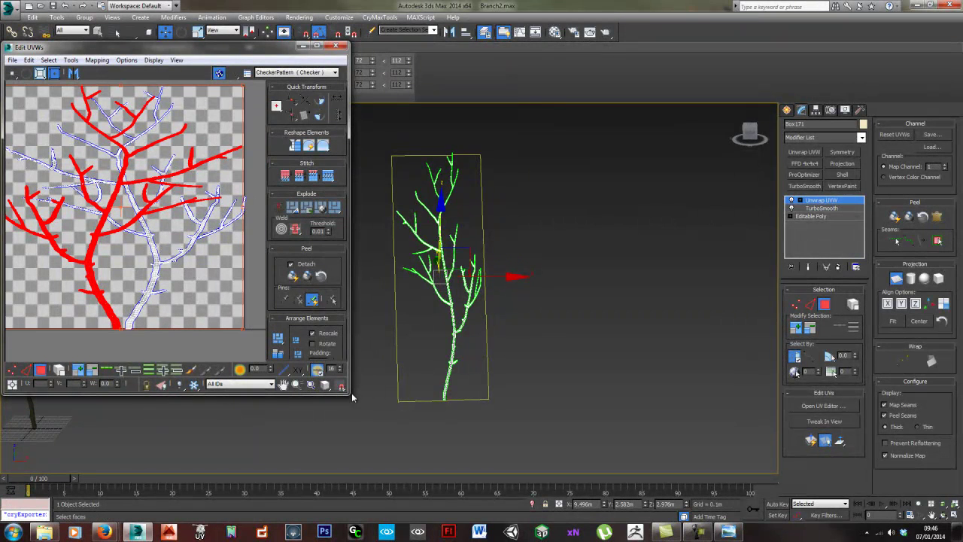
{"action": "left_click_drag", "start_coordinate": [349, 397], "coordinate": [471, 443]}
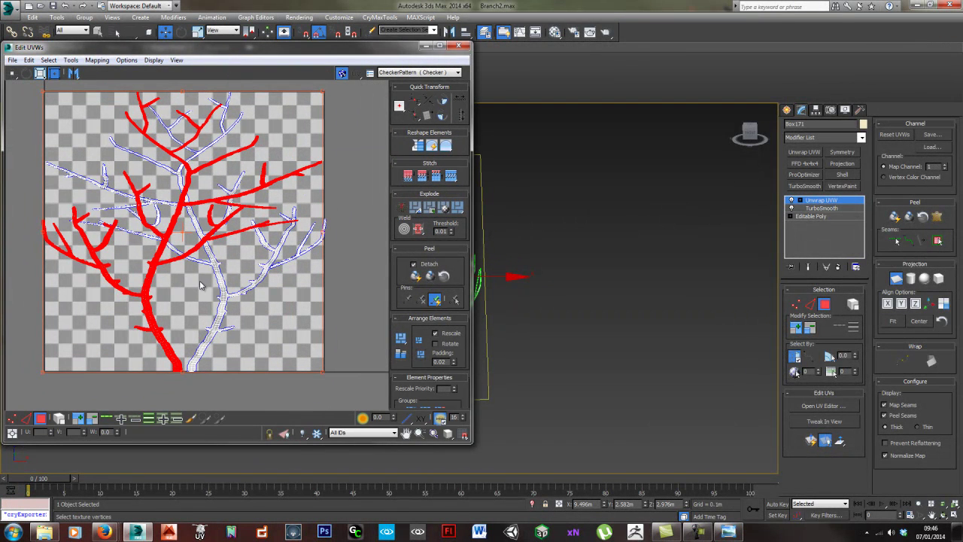
{"action": "scroll", "coordinate": [200, 285], "scroll_direction": "down", "scroll_amount": 5}
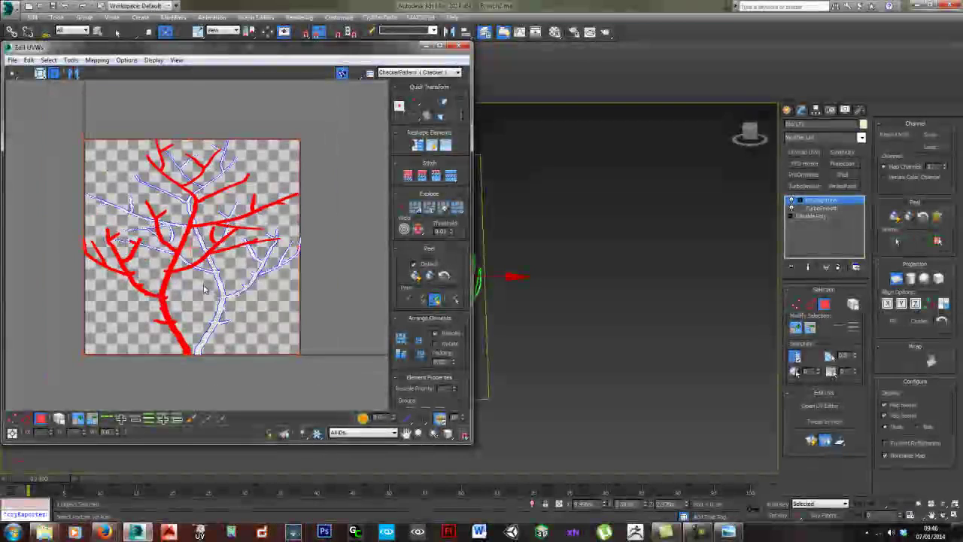
Select all UV faces and relax them with Relax By Polygon Angles, stopping the relaxation after a while.
{"action": "middle_click_drag", "start_coordinate": [198, 276], "coordinate": [204, 282]}
{"action": "left_click", "coordinate": [199, 279]}
{"action": "key", "text": "ctrl+a"}
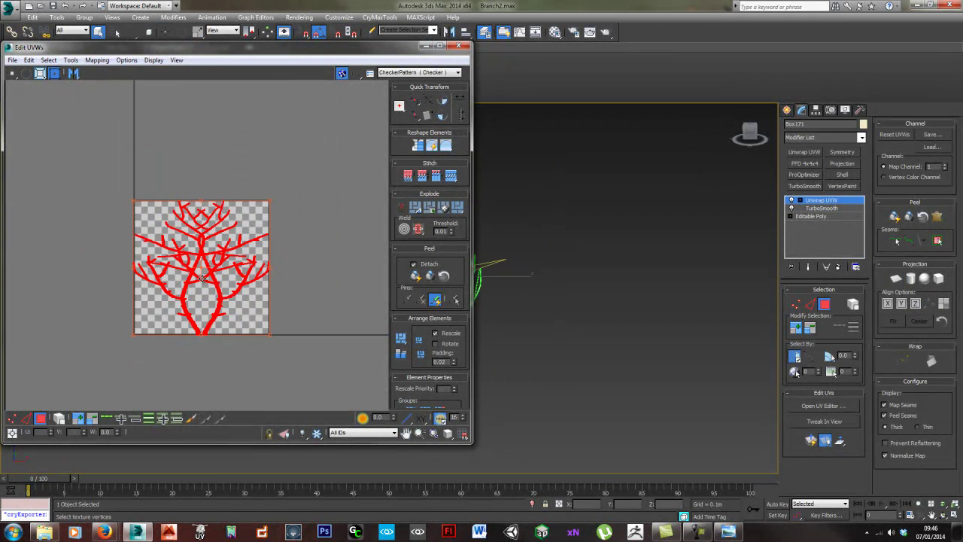
{"action": "key", "text": "r"}
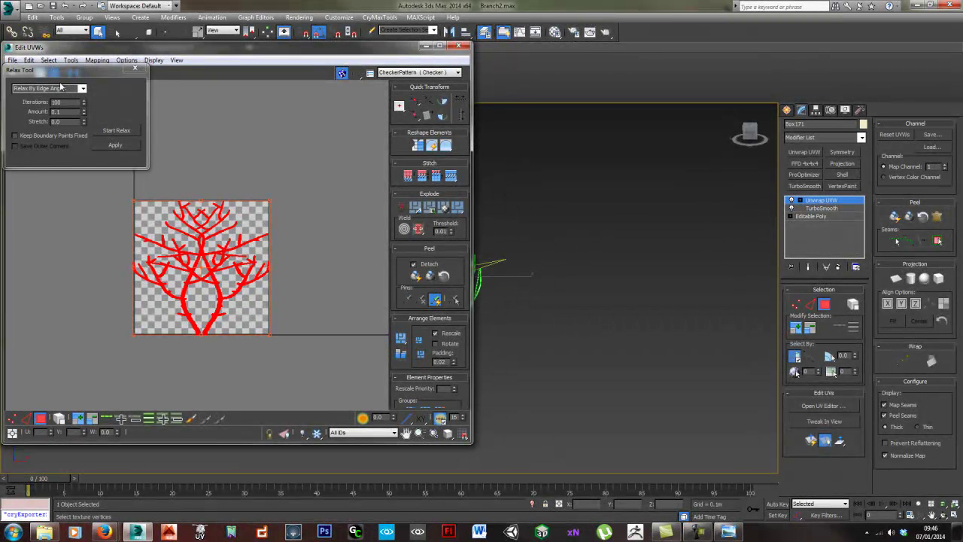
{"action": "left_click", "coordinate": [63, 88]}
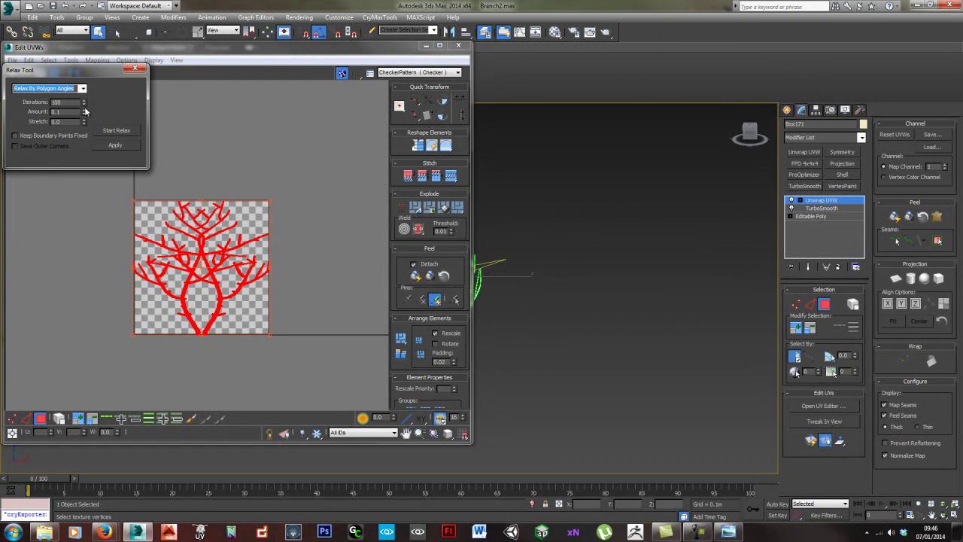
{"action": "left_click", "coordinate": [113, 131]}
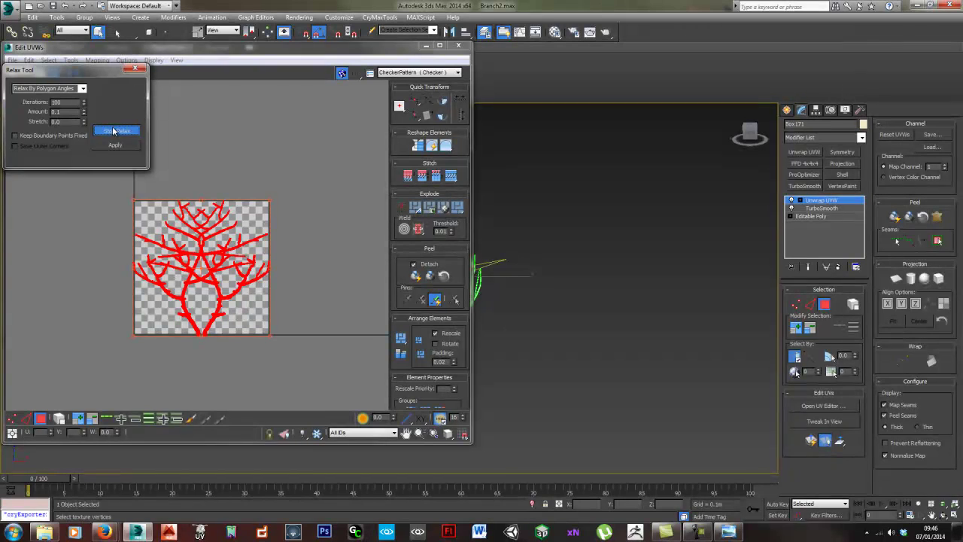
{"action": "left_click", "coordinate": [113, 131]}
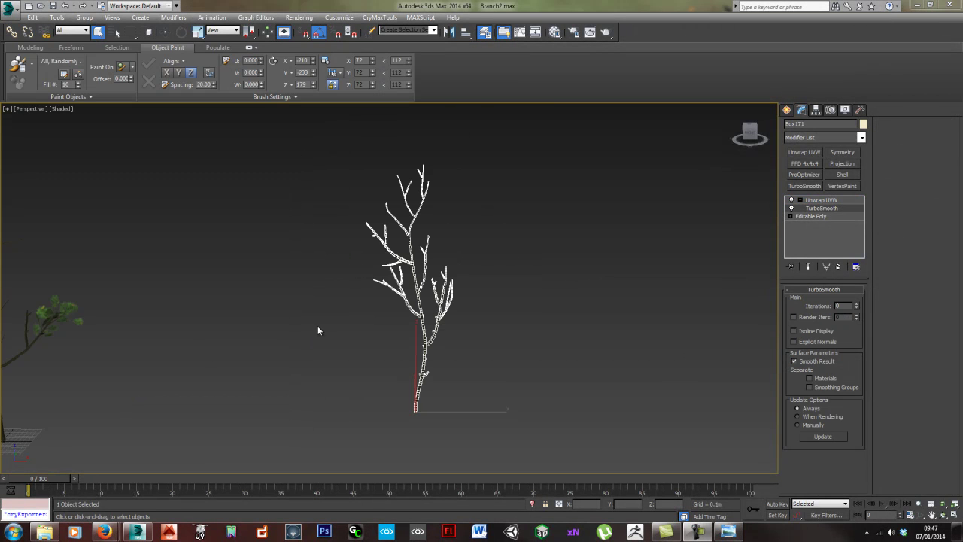
Delete the TurboSmooth modifier beneath Unwrap UVW on the second bare tree and return to the Unwrap UVW modifier.
{"action": "middle_click_drag", "start_coordinate": [417, 328], "coordinate": [375, 328]}
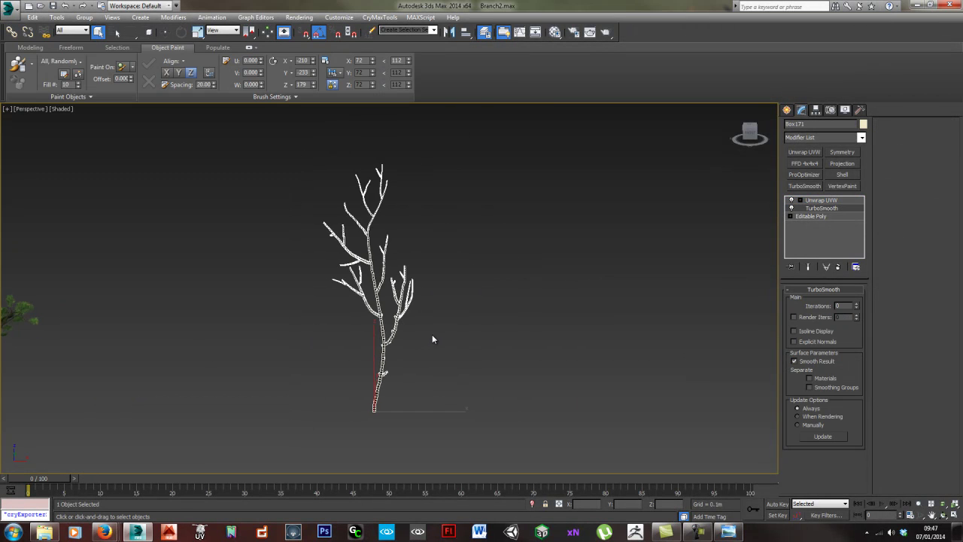
{"action": "middle_click_drag", "start_coordinate": [434, 345], "coordinate": [441, 334]}
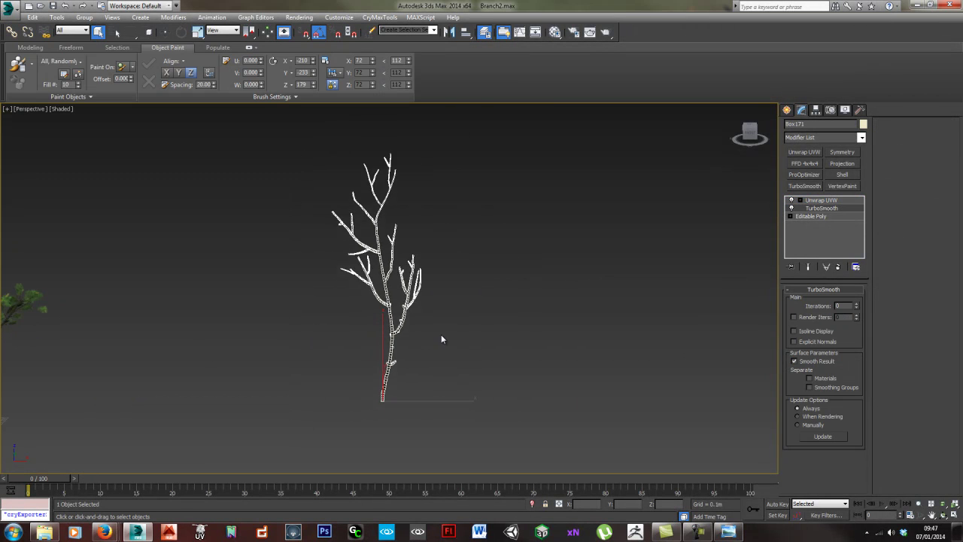
{"action": "left_click", "coordinate": [838, 267]}
{"action": "left_click", "coordinate": [821, 201]}
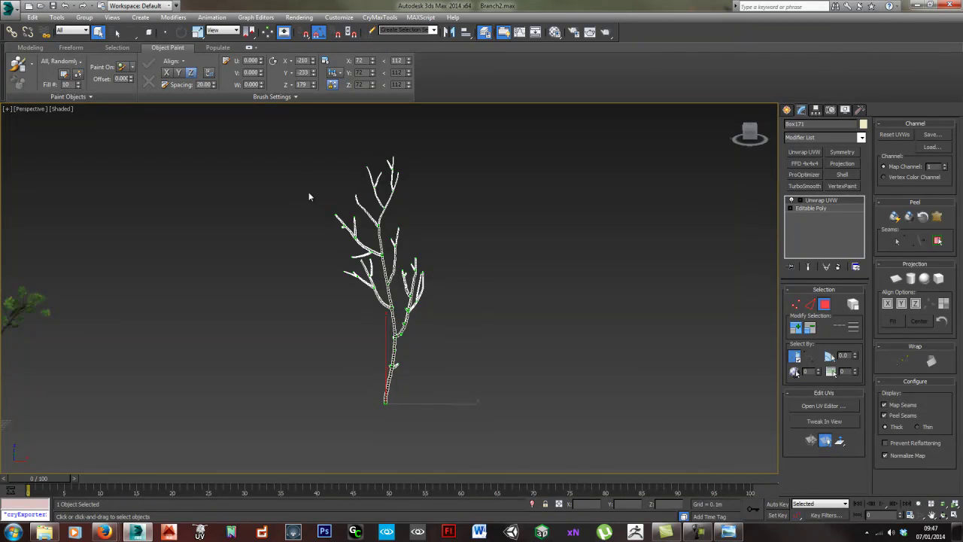
Select the tree faces facing the view at polygon level and apply a planar map to them.
{"action": "middle_click_drag", "start_coordinate": [309, 197], "coordinate": [311, 211]}
{"action": "key", "text": "3"}
{"action": "left_click_drag", "start_coordinate": [281, 166], "coordinate": [558, 456]}
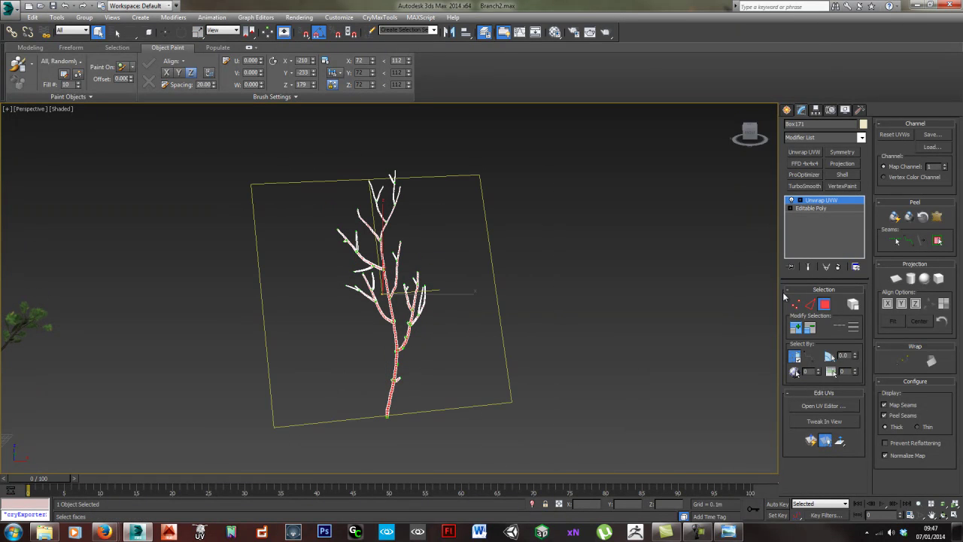
{"action": "left_click", "coordinate": [895, 278]}
{"action": "mouse_move", "coordinate": [436, 350]}
{"action": "middle_mouse_down", "text": "alt"}
{"action": "mouse_move", "coordinate": [374, 346]}
{"action": "mouse_move", "coordinate": [465, 339]}
{"action": "mouse_move", "coordinate": [453, 348]}
{"action": "middle_mouse_up", "text": "alt"}
{"action": "key", "text": "ctrl+z"}
{"action": "key", "text": "ctrl+z"}
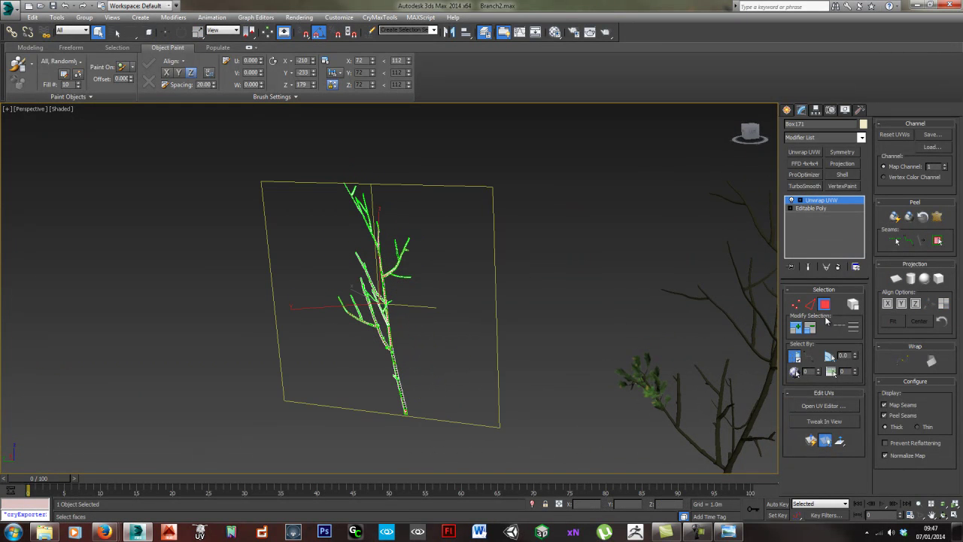
Apply a planar map to the faces on the tree's opposite side and open the UV editor.
{"action": "left_click", "coordinate": [897, 279]}
{"action": "middle_click_drag", "start_coordinate": [778, 339], "coordinate": [551, 329], "text": "alt"}
{"action": "key", "text": "ctrl+e"}
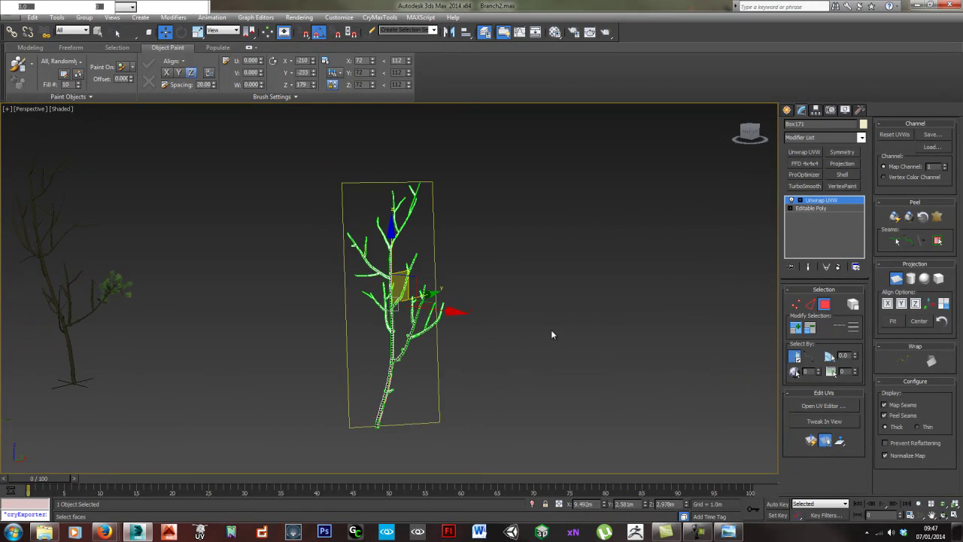
Select both UV halves of the tree and relax them with Relax By Polygon Angles, stopping after a short while.
{"action": "middle_click_drag", "start_coordinate": [245, 221], "coordinate": [222, 242]}
{"action": "scroll", "coordinate": [222, 241], "scroll_direction": "down", "scroll_amount": 10}
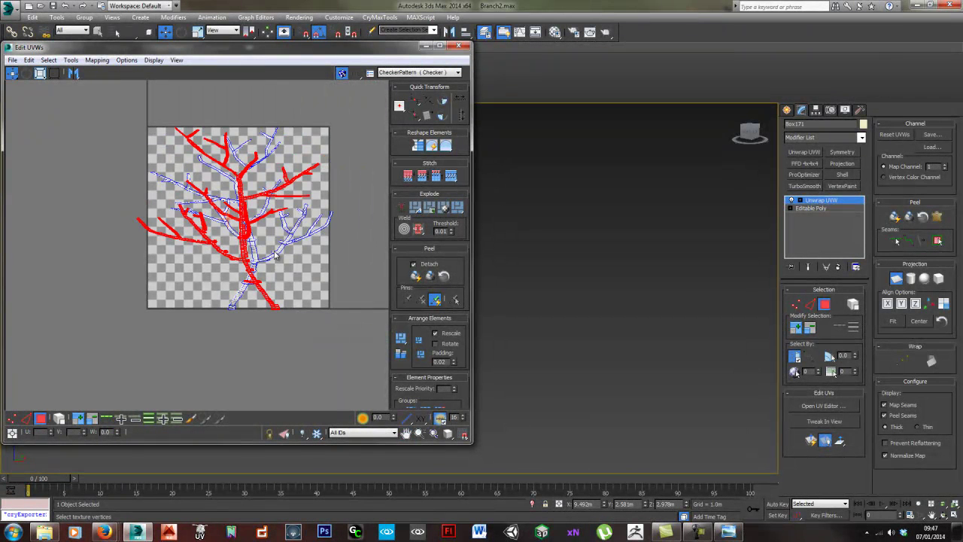
{"action": "left_click", "coordinate": [273, 259], "text": "ctrl"}
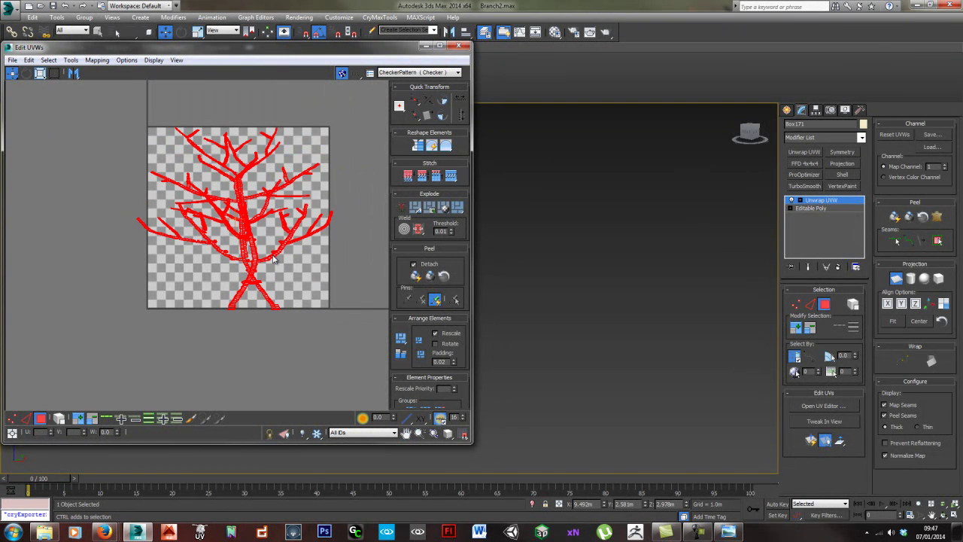
{"action": "key", "text": "alt+r"}
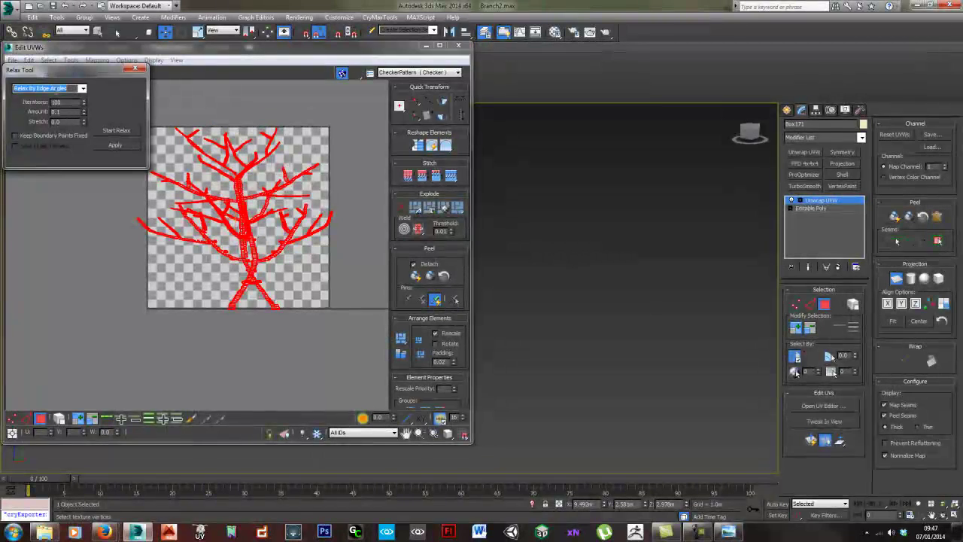
{"action": "left_click", "coordinate": [119, 131]}
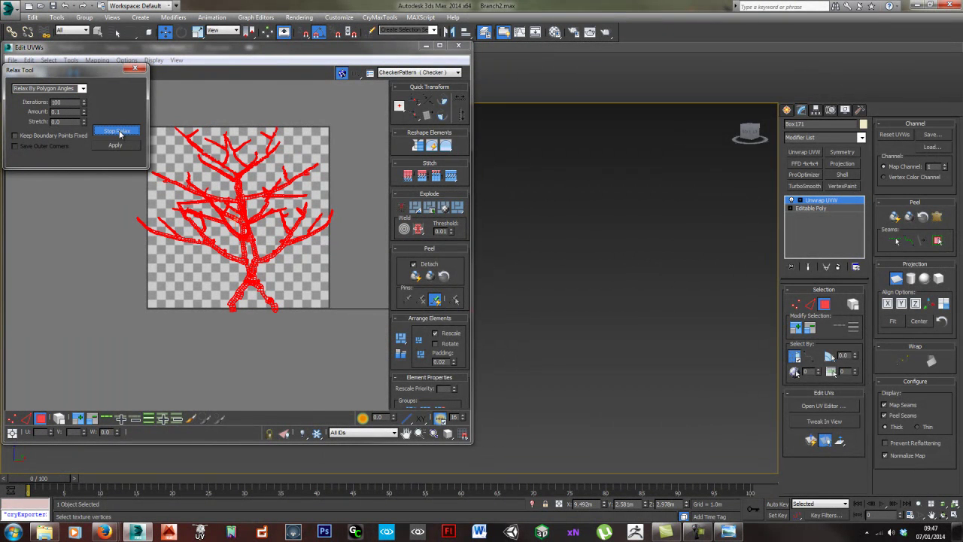
{"action": "left_click", "coordinate": [119, 132]}
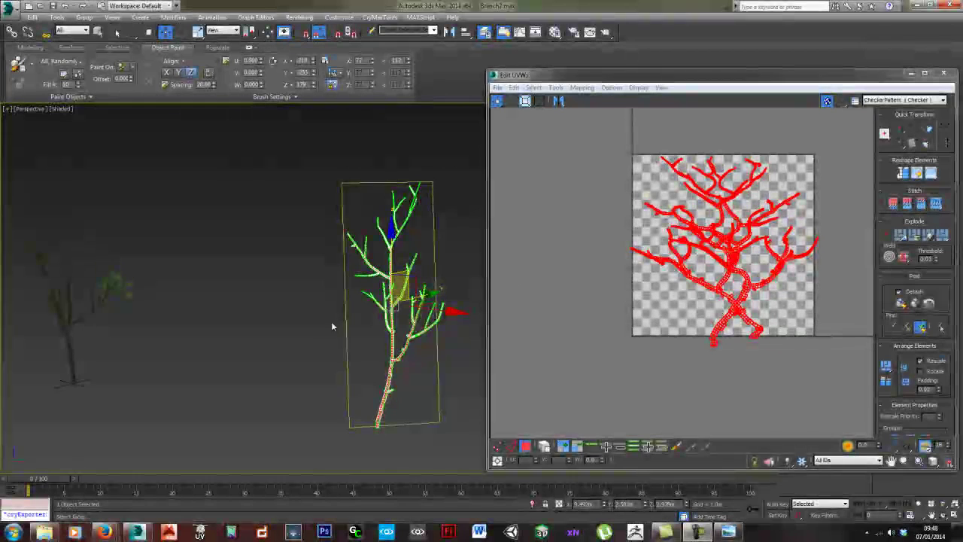
Scale the tree's whole UV layout up well beyond the checker tile and close the UV editor.
{"action": "mouse_move", "coordinate": [333, 326]}
{"action": "middle_mouse_down"}
{"action": "mouse_move", "coordinate": [318, 318]}
{"action": "mouse_move", "coordinate": [387, 289]}
{"action": "middle_mouse_up"}
{"action": "scroll", "coordinate": [357, 320], "scroll_direction": "up", "scroll_amount": 5}
{"action": "key", "text": "F2"}
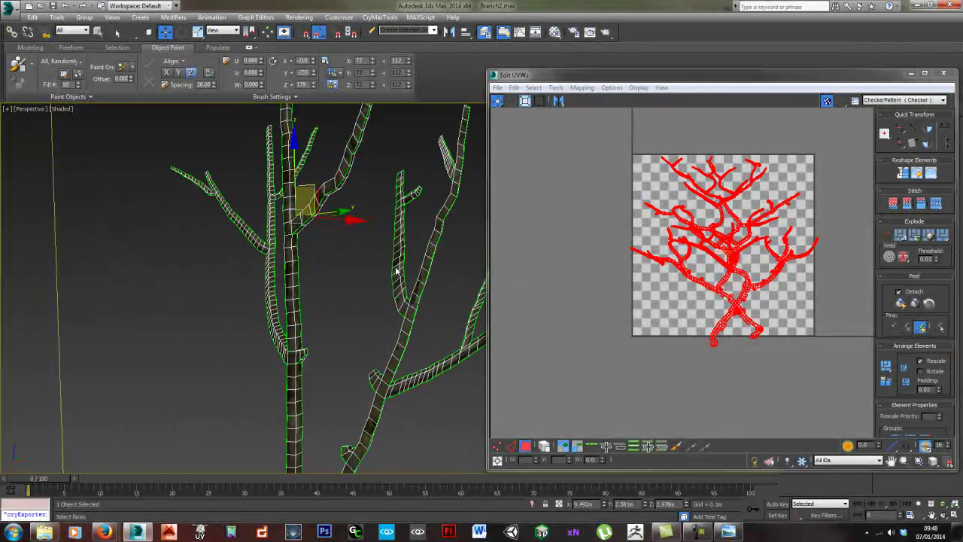
{"action": "middle_click_drag", "start_coordinate": [732, 253], "coordinate": [730, 253]}
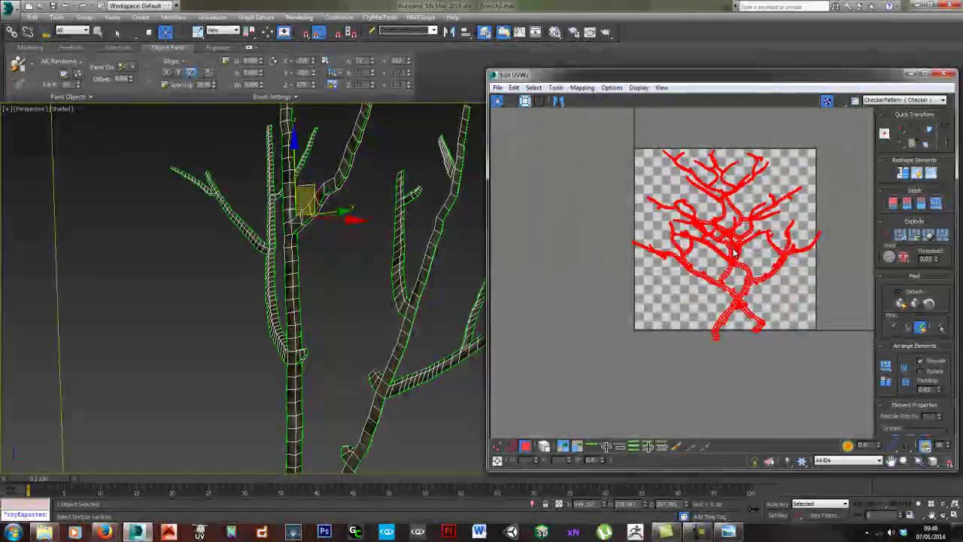
{"action": "key", "text": "q"}
{"action": "left_click_drag", "start_coordinate": [734, 255], "coordinate": [732, 119]}
{"action": "middle_click_drag", "start_coordinate": [326, 330], "coordinate": [366, 298]}
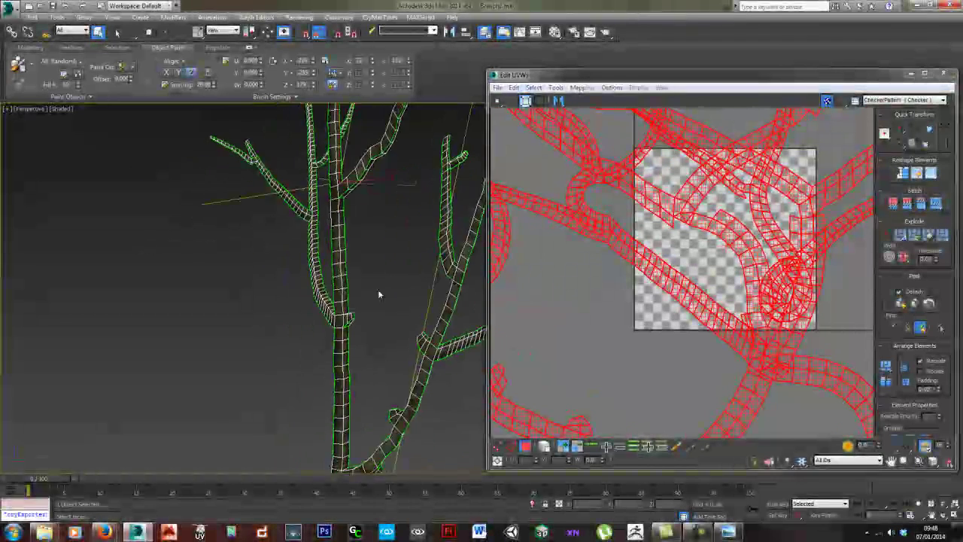
{"action": "scroll", "coordinate": [373, 292], "scroll_direction": "up", "scroll_amount": 3}
{"action": "scroll", "coordinate": [365, 299], "scroll_direction": "down", "scroll_amount": 3}
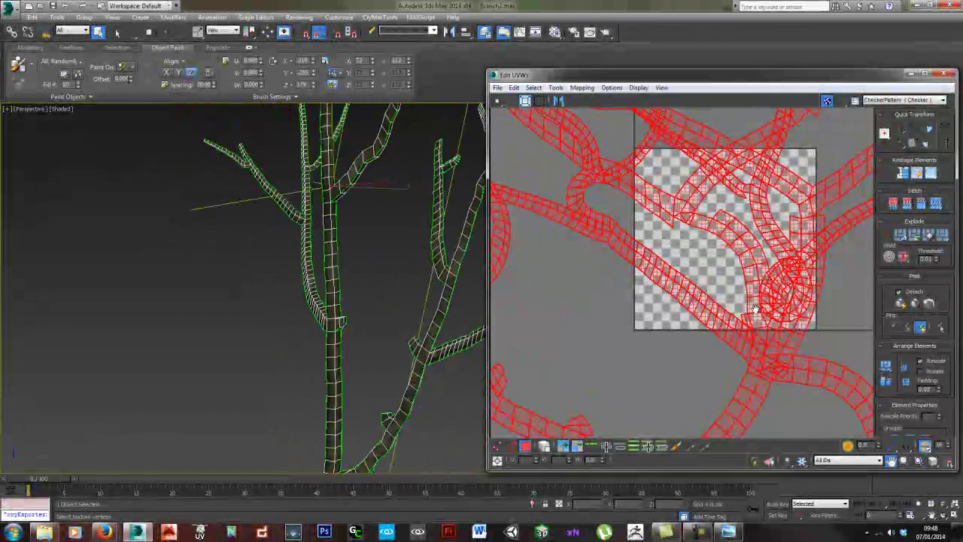
{"action": "middle_click_drag", "start_coordinate": [760, 313], "coordinate": [706, 276]}
{"action": "left_click", "coordinate": [946, 74]}
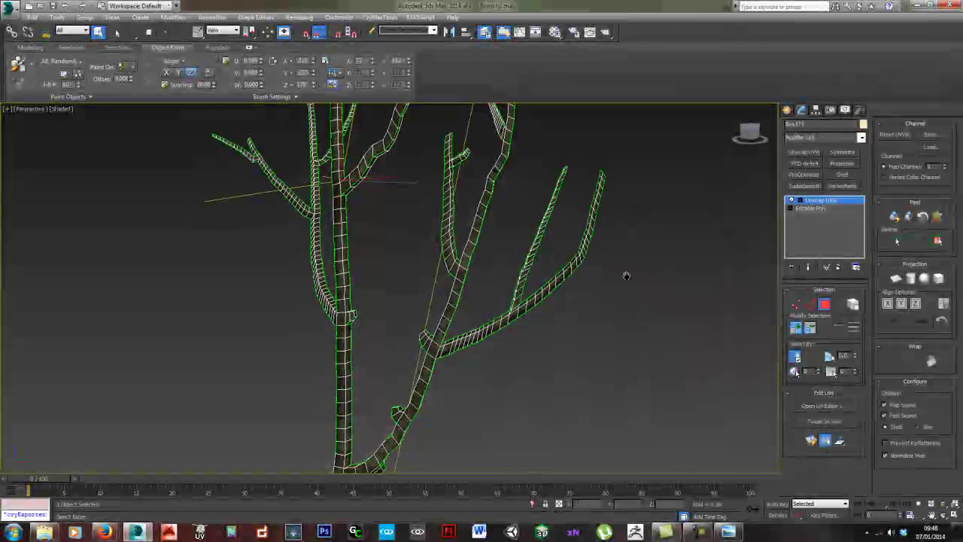
Collapse the second bare tree's Unwrap UVW modifier into an Editable Poly.
{"action": "middle_click_drag", "start_coordinate": [503, 353], "coordinate": [517, 335]}
{"action": "left_click", "coordinate": [538, 371]}
{"action": "middle_click_drag", "start_coordinate": [476, 386], "coordinate": [607, 213]}
{"action": "scroll", "coordinate": [515, 309], "scroll_direction": "down", "scroll_amount": 3}
{"action": "middle_click_drag", "start_coordinate": [516, 266], "coordinate": [572, 226]}
{"action": "scroll", "coordinate": [505, 350], "scroll_direction": "up", "scroll_amount": 5}
{"action": "middle_click_drag", "start_coordinate": [567, 179], "coordinate": [524, 273]}
{"action": "middle_click_drag", "start_coordinate": [529, 140], "coordinate": [506, 277]}
{"action": "middle_click_drag", "start_coordinate": [504, 215], "coordinate": [492, 338]}
{"action": "left_click", "coordinate": [581, 315]}
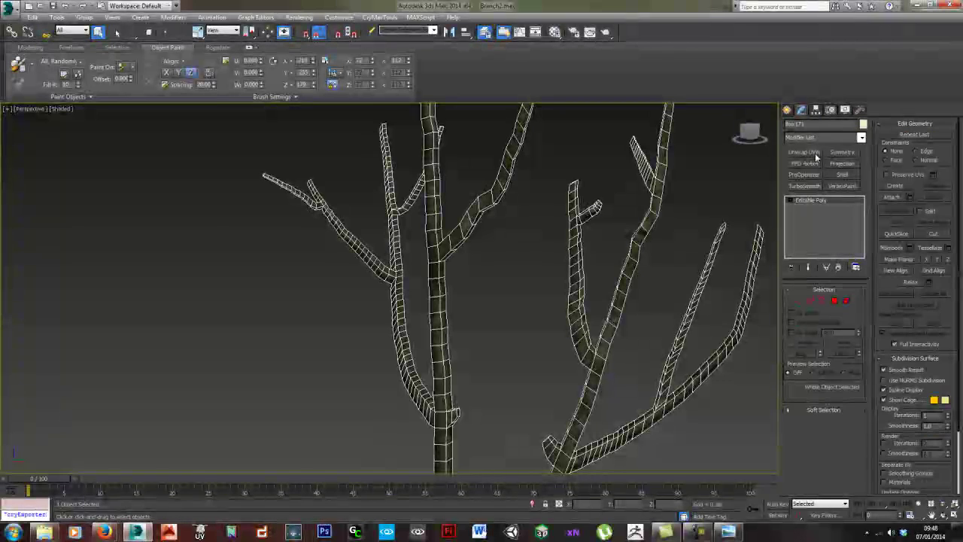
Add a TurboSmooth modifier to the unwrapped tree and inspect the bark texture along its smoothed branches.
{"action": "left_click", "coordinate": [494, 362]}
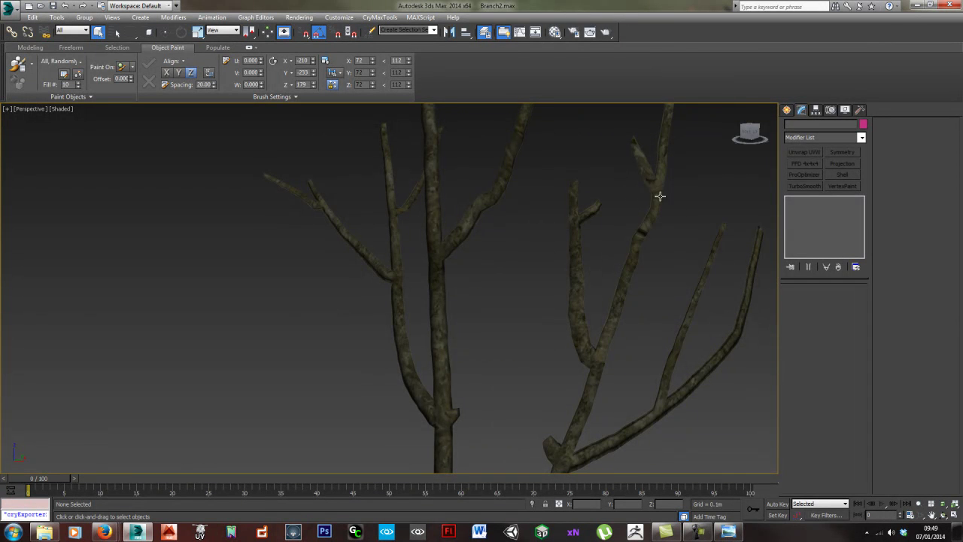
{"action": "left_click", "coordinate": [438, 286]}
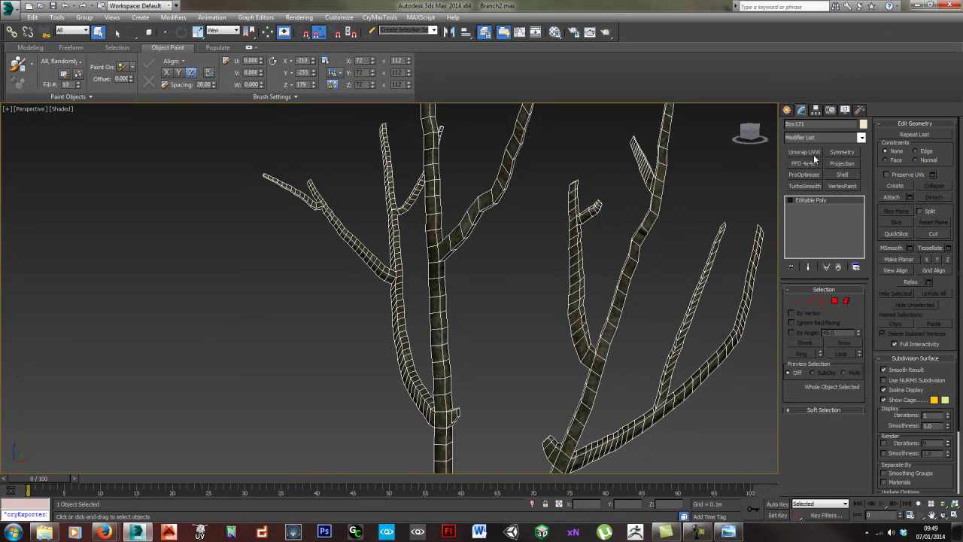
{"action": "left_click", "coordinate": [513, 287]}
{"action": "scroll", "coordinate": [533, 267], "scroll_direction": "down", "scroll_amount": 5}
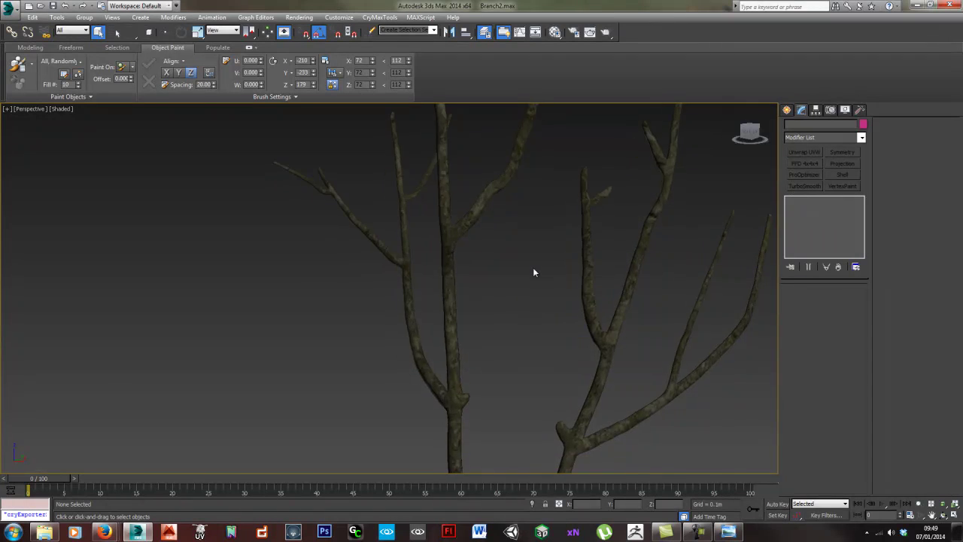
{"action": "middle_click_drag", "start_coordinate": [457, 321], "coordinate": [608, 270]}
{"action": "middle_click_drag", "start_coordinate": [608, 203], "coordinate": [526, 246]}
{"action": "scroll", "coordinate": [526, 246], "scroll_direction": "up", "scroll_amount": 5}
{"action": "middle_click_drag", "start_coordinate": [442, 278], "coordinate": [458, 290], "text": "alt"}
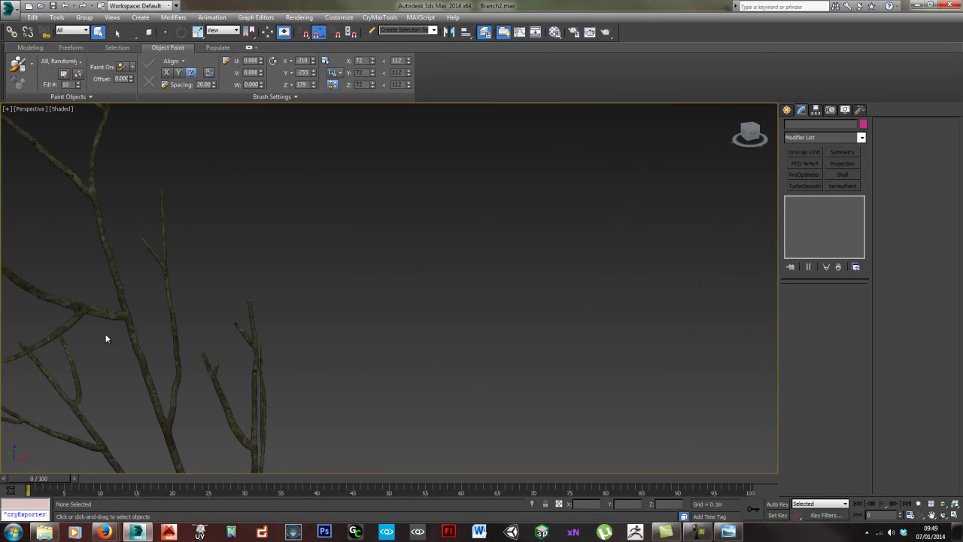
Select the other bare tree, frame it in the view and delete its TurboSmooth modifier.
{"action": "left_click", "coordinate": [127, 322]}
{"action": "scroll", "coordinate": [329, 319], "scroll_direction": "down", "scroll_amount": 8}
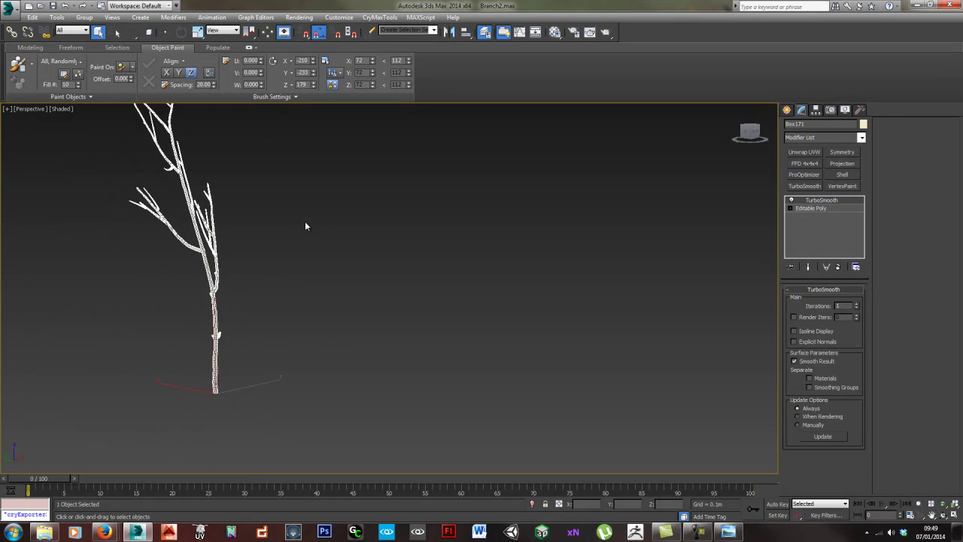
{"action": "scroll", "coordinate": [349, 288], "scroll_direction": "down", "scroll_amount": 2}
{"action": "left_click", "coordinate": [224, 299]}
{"action": "key", "text": "z"}
{"action": "middle_click_drag", "start_coordinate": [411, 310], "coordinate": [412, 302], "text": "alt"}
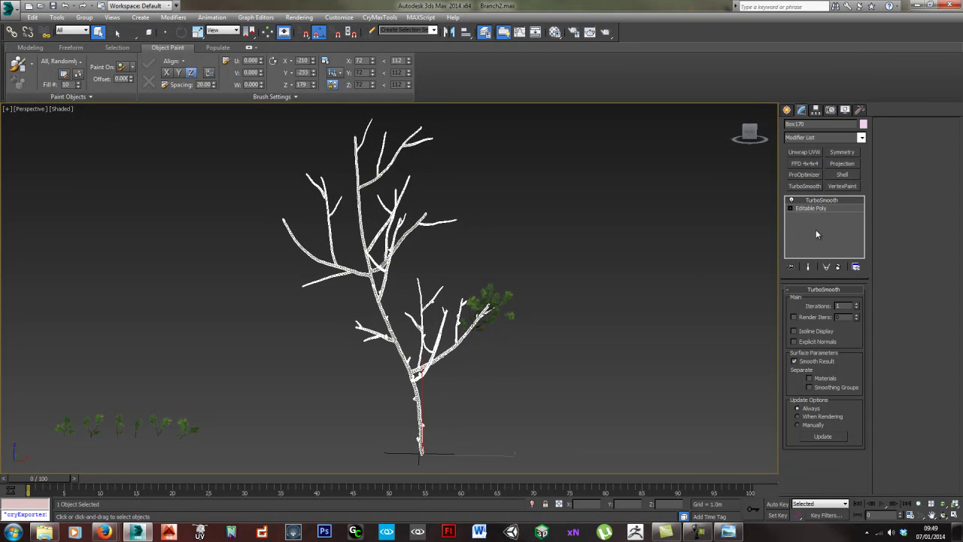
{"action": "left_click", "coordinate": [839, 267]}
Add an Unwrap UVW modifier to this tree and select its view-facing faces at polygon level.
{"action": "middle_click_drag", "start_coordinate": [510, 339], "coordinate": [493, 311]}
{"action": "scroll", "coordinate": [491, 293], "scroll_direction": "down", "scroll_amount": 3}
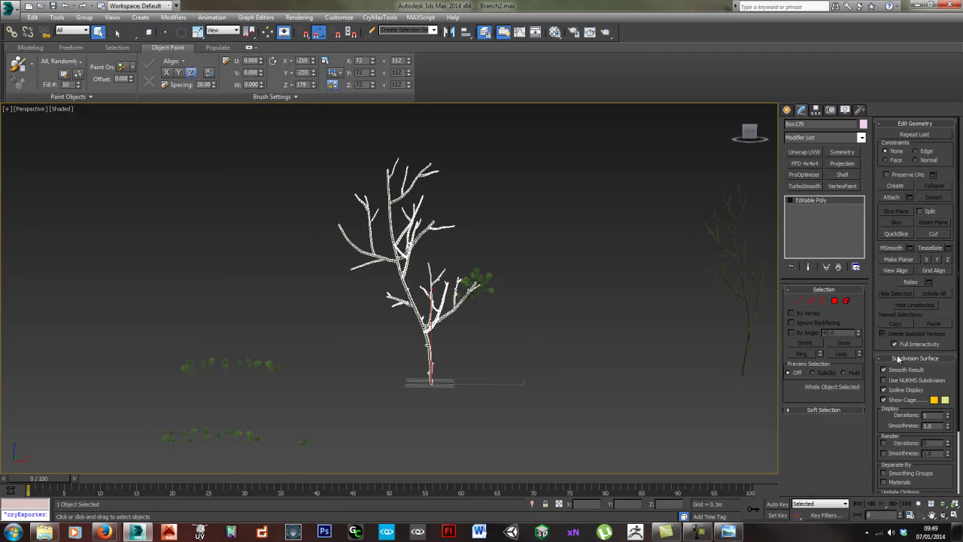
{"action": "left_click", "coordinate": [807, 152]}
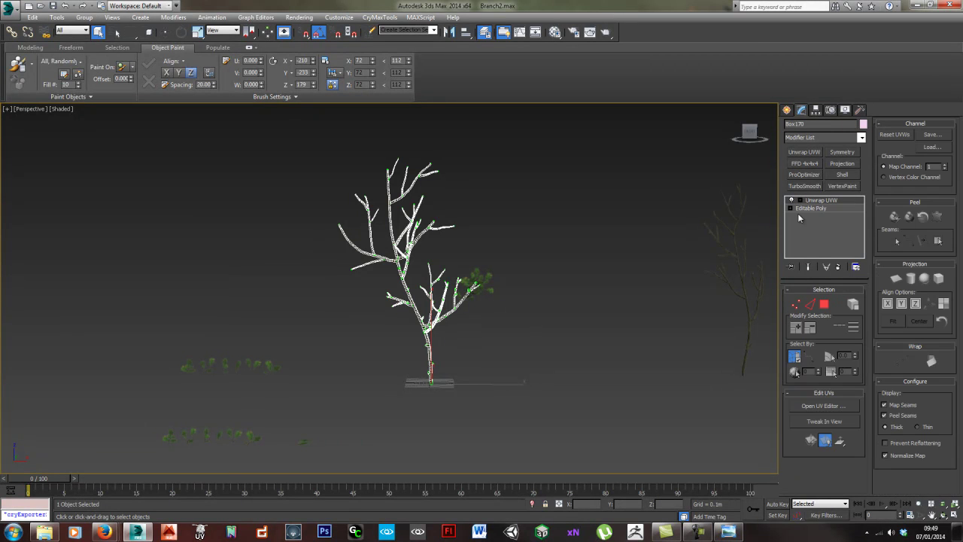
{"action": "left_click", "coordinate": [825, 304]}
{"action": "left_click_drag", "start_coordinate": [429, 265], "coordinate": [610, 426]}
Apply a planar map with Best Align to the tree's selected faces and leave the projection mode.
{"action": "left_click", "coordinate": [896, 279]}
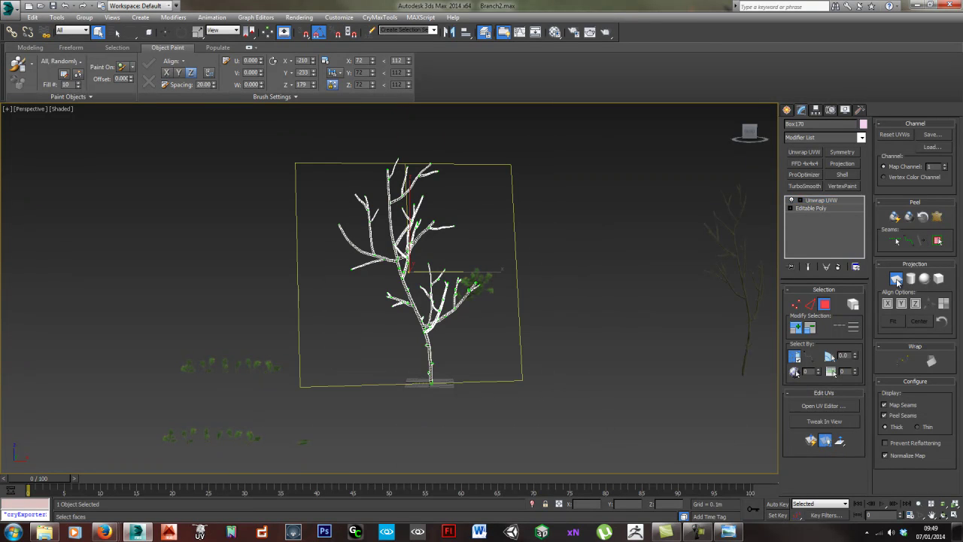
{"action": "left_click", "coordinate": [928, 304]}
{"action": "mouse_move", "coordinate": [517, 337]}
{"action": "middle_mouse_down"}
{"action": "mouse_move", "coordinate": [525, 361]}
{"action": "mouse_move", "coordinate": [522, 352]}
{"action": "middle_mouse_up"}
{"action": "key", "text": "q"}
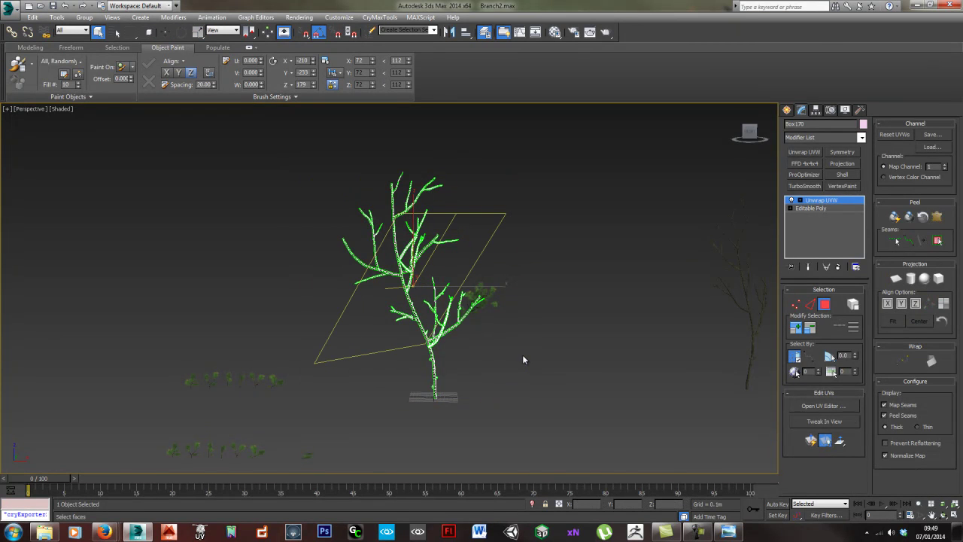
Apply a planar map with Best Align to the tree's opposite side and open the UV editor.
{"action": "middle_click_drag", "start_coordinate": [419, 349], "coordinate": [557, 342], "text": "alt"}
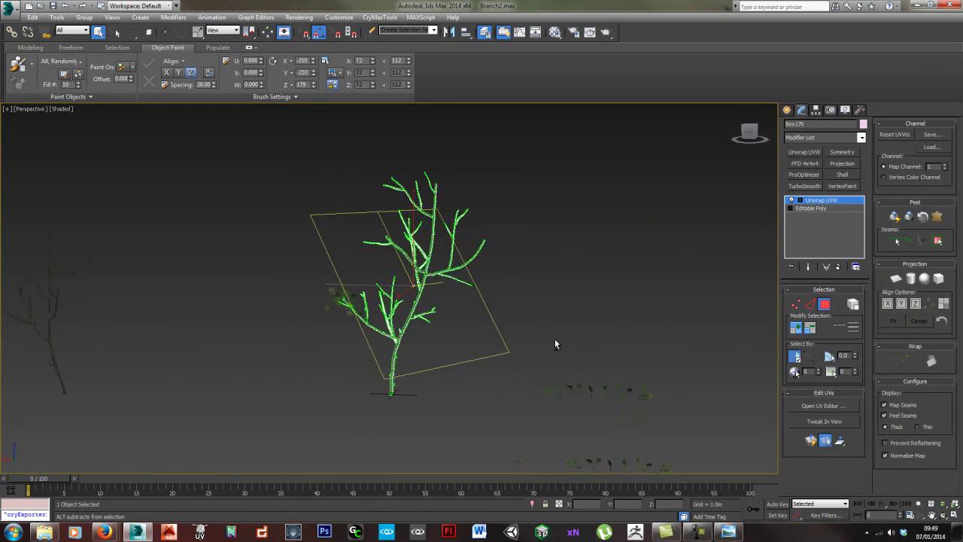
{"action": "left_click", "coordinate": [895, 279]}
{"action": "left_click", "coordinate": [928, 304]}
{"action": "middle_click_drag", "start_coordinate": [604, 333], "coordinate": [471, 333], "text": "alt"}
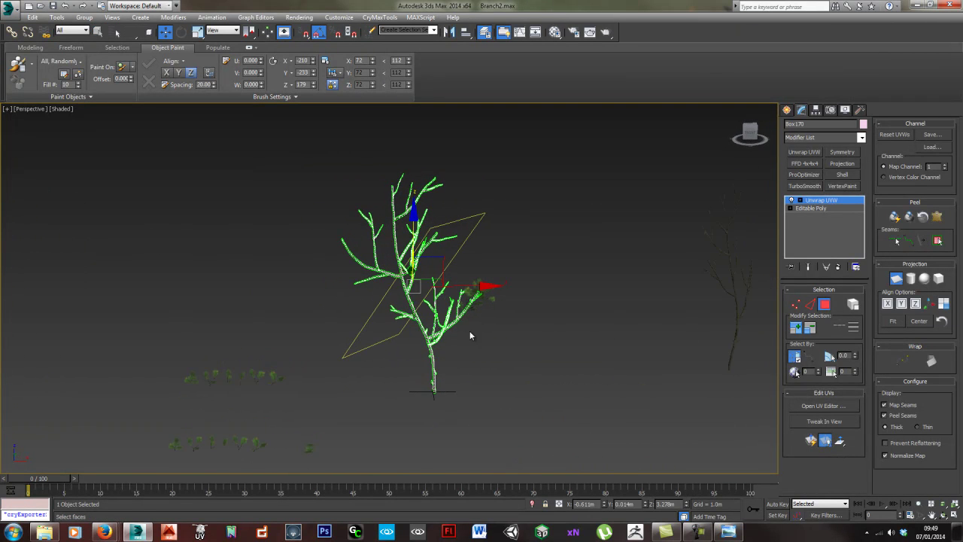
{"action": "middle_click_drag", "start_coordinate": [554, 311], "coordinate": [554, 316], "text": "alt"}
{"action": "key", "text": "ctrl+e"}
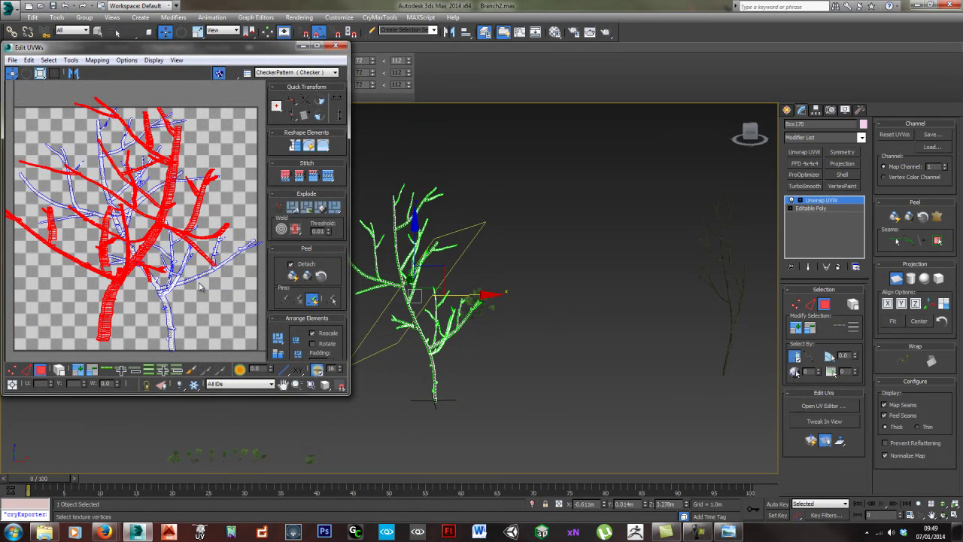
Select all of this tree's UV faces, relax them with Relax By Polygon Angles, and move the UV editor clear of the tree.
{"action": "key", "text": "ctrl+a"}
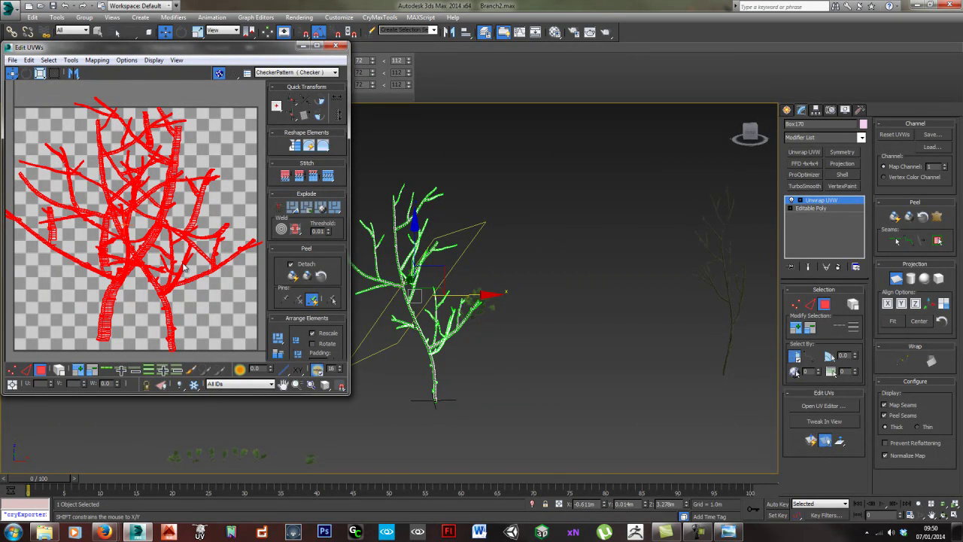
{"action": "key", "text": "r"}
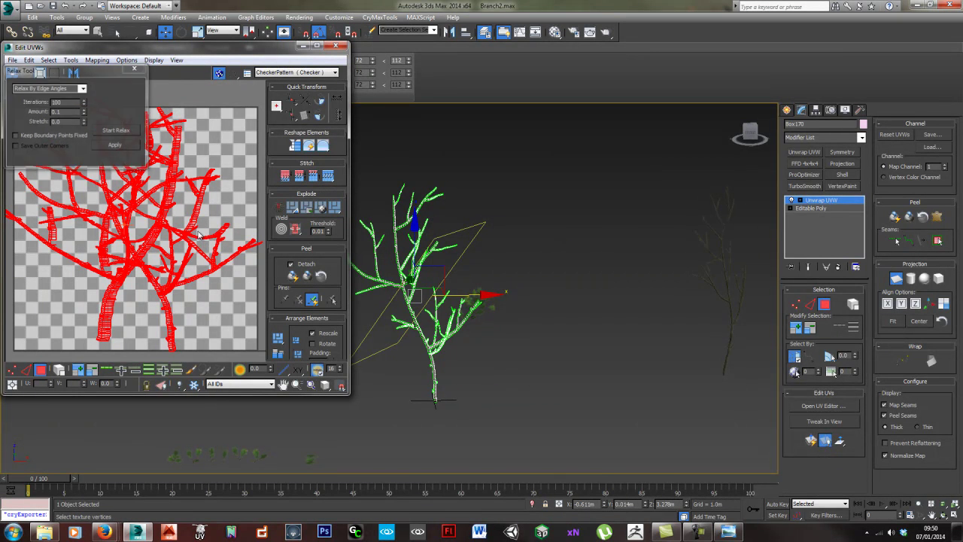
{"action": "left_click", "coordinate": [67, 88]}
{"action": "scroll", "coordinate": [66, 85], "scroll_direction": "down", "scroll_amount": 1}
{"action": "scroll", "coordinate": [66, 85], "scroll_direction": "up", "scroll_amount": 2}
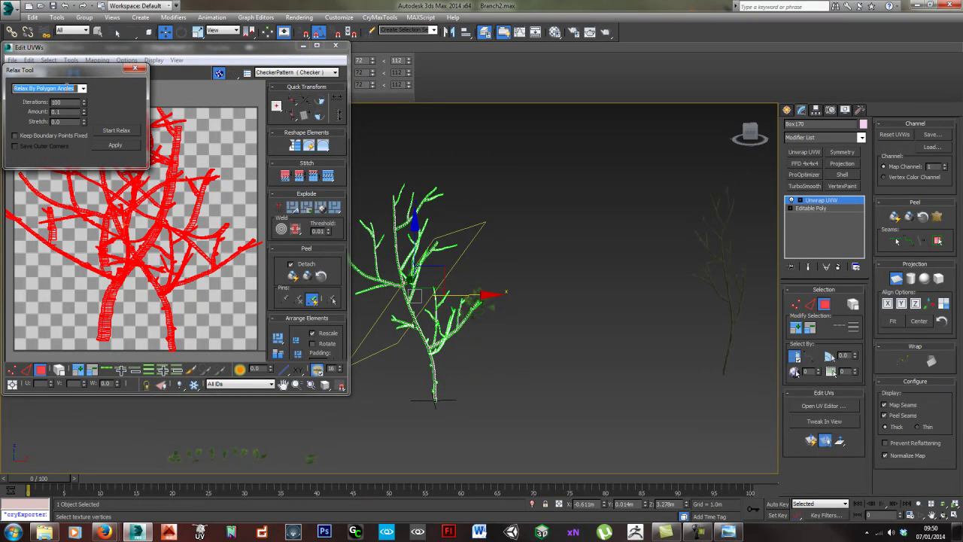
{"action": "left_click_drag", "start_coordinate": [84, 114], "coordinate": [88, 95]}
{"action": "left_click", "coordinate": [116, 131]}
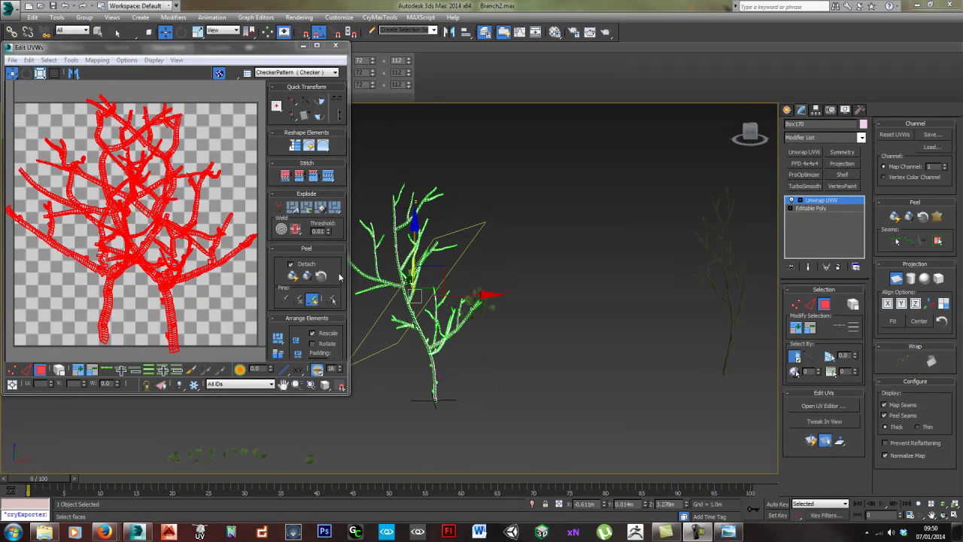
{"action": "left_click_drag", "start_coordinate": [177, 48], "coordinate": [738, 114]}
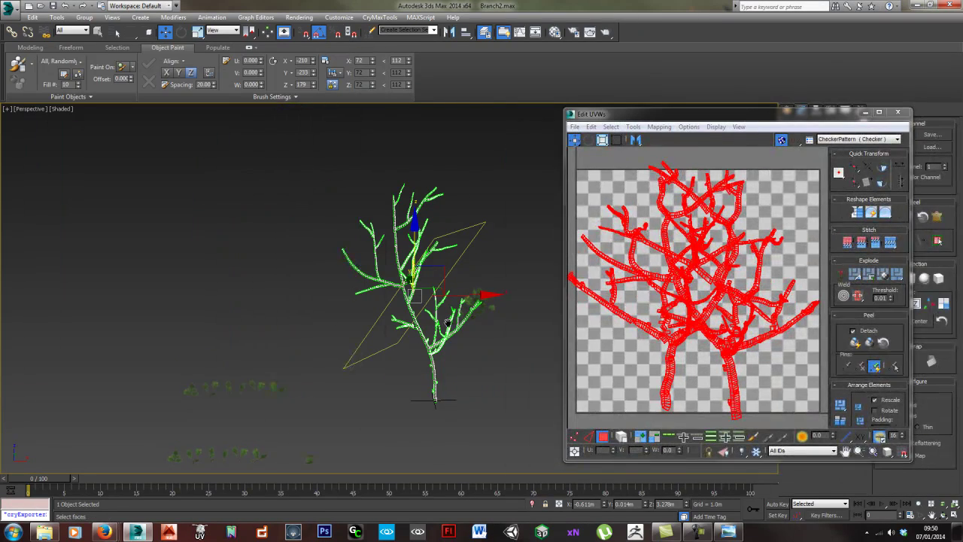
Scale all of this tree's UVs up well beyond the UV tile for denser bark tiling, and close the UV editor.
{"action": "scroll", "coordinate": [448, 322], "scroll_direction": "up", "scroll_amount": 10}
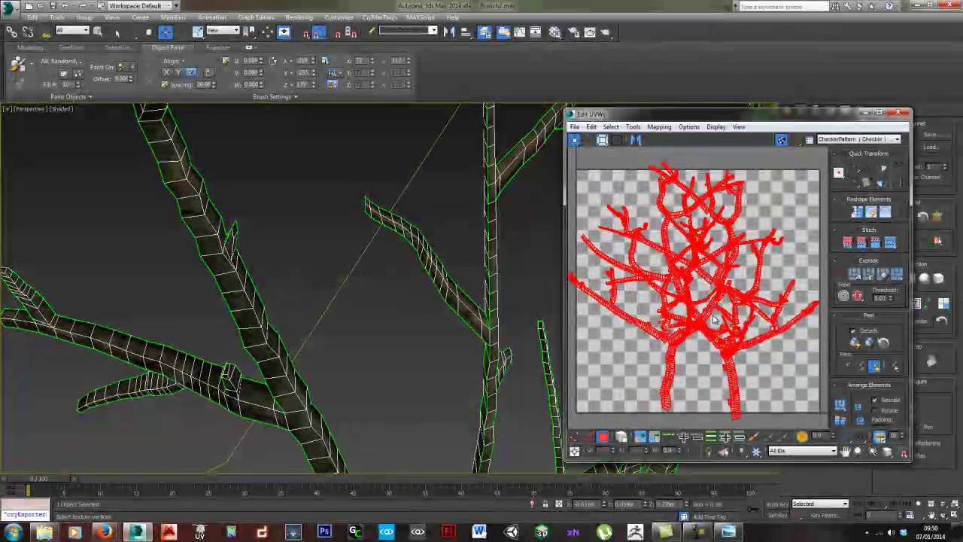
{"action": "middle_click_drag", "start_coordinate": [695, 318], "coordinate": [695, 324]}
{"action": "key", "text": "q"}
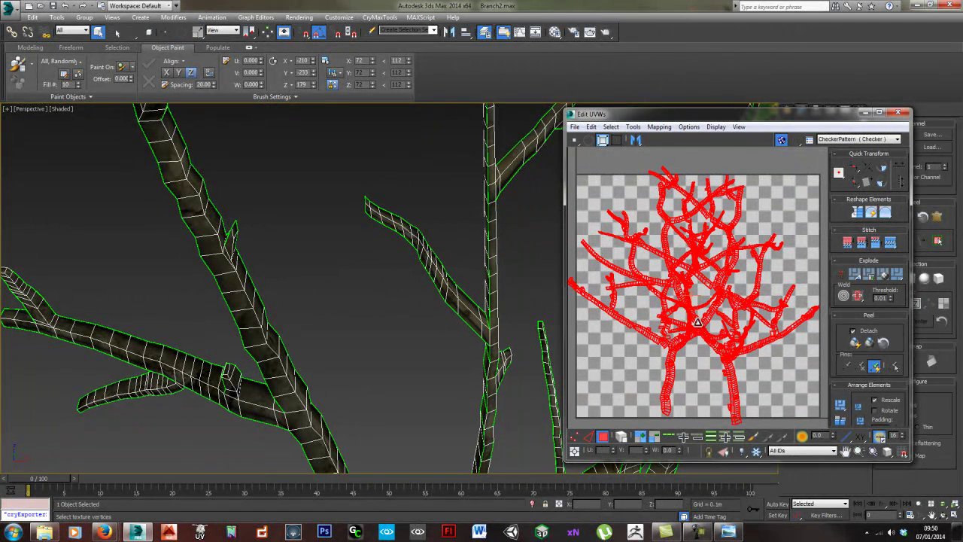
{"action": "scroll", "coordinate": [697, 264], "scroll_direction": "up", "scroll_amount": 5}
{"action": "left_click_drag", "start_coordinate": [697, 264], "coordinate": [695, 227]}
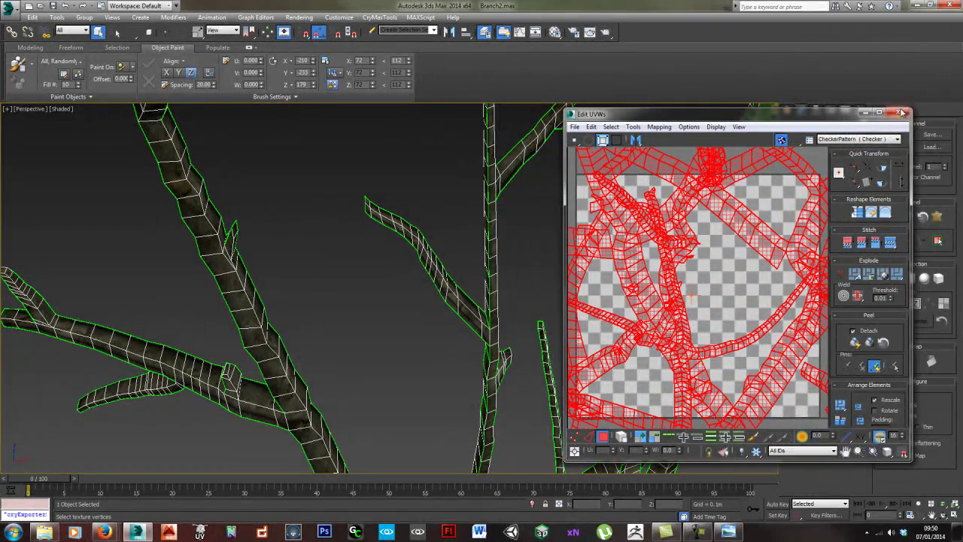
{"action": "left_click", "coordinate": [897, 111]}
Collapse the unwrapped tree to an Editable Poly and deselect it.
{"action": "middle_click_drag", "start_coordinate": [472, 353], "coordinate": [430, 312]}
{"action": "key", "text": "alt+c"}
{"action": "scroll", "coordinate": [430, 313], "scroll_direction": "down", "scroll_amount": 5}
{"action": "middle_click_drag", "start_coordinate": [464, 357], "coordinate": [435, 321]}
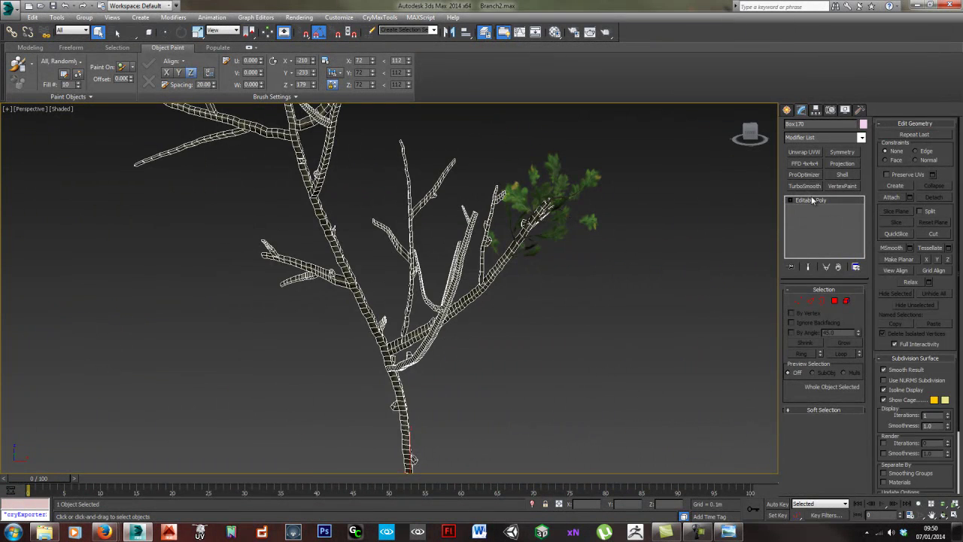
{"action": "left_click", "coordinate": [503, 365]}
Examine the bark texture's scale and mapping on the trunks and branches of both bare trees.
{"action": "scroll", "coordinate": [452, 327], "scroll_direction": "up", "scroll_amount": 10}
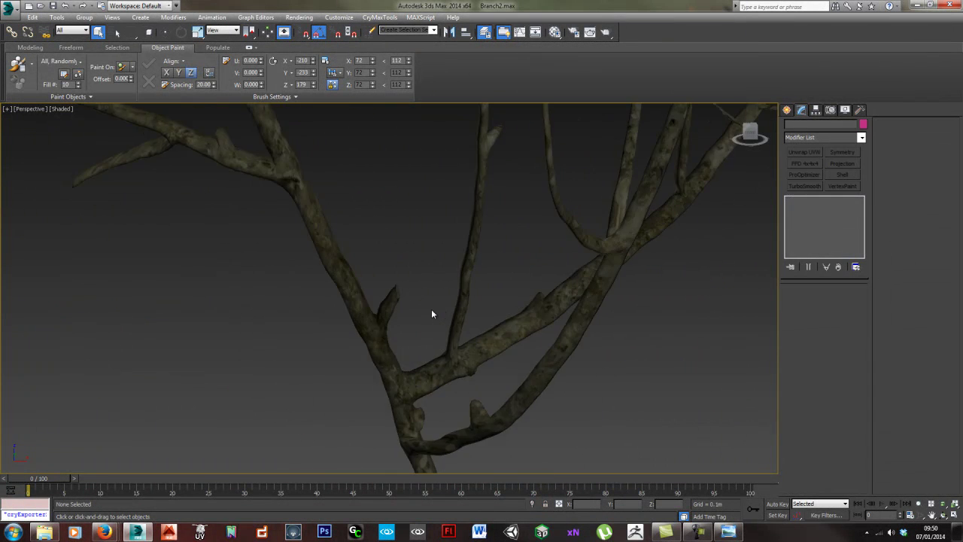
{"action": "scroll", "coordinate": [440, 325], "scroll_direction": "down", "scroll_amount": 10}
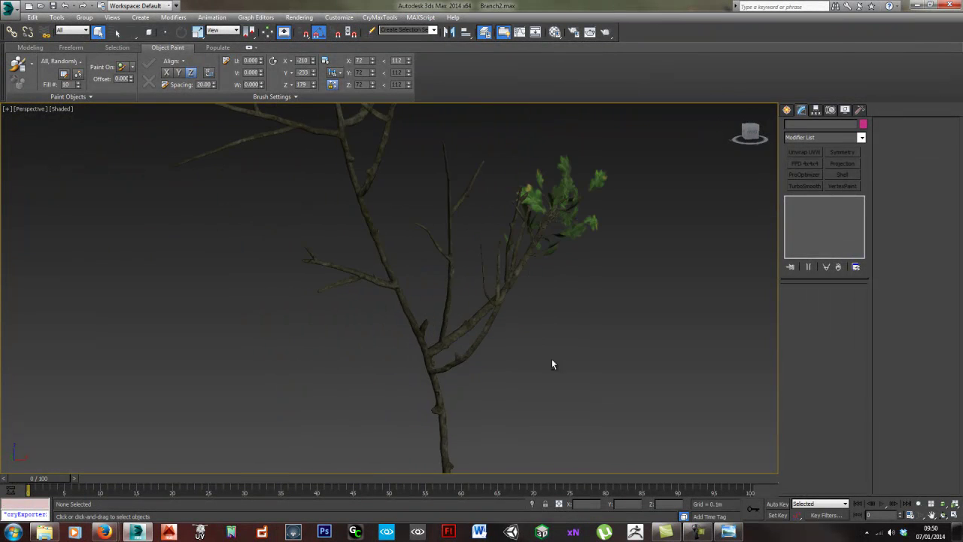
{"action": "scroll", "coordinate": [519, 372], "scroll_direction": "down", "scroll_amount": 5}
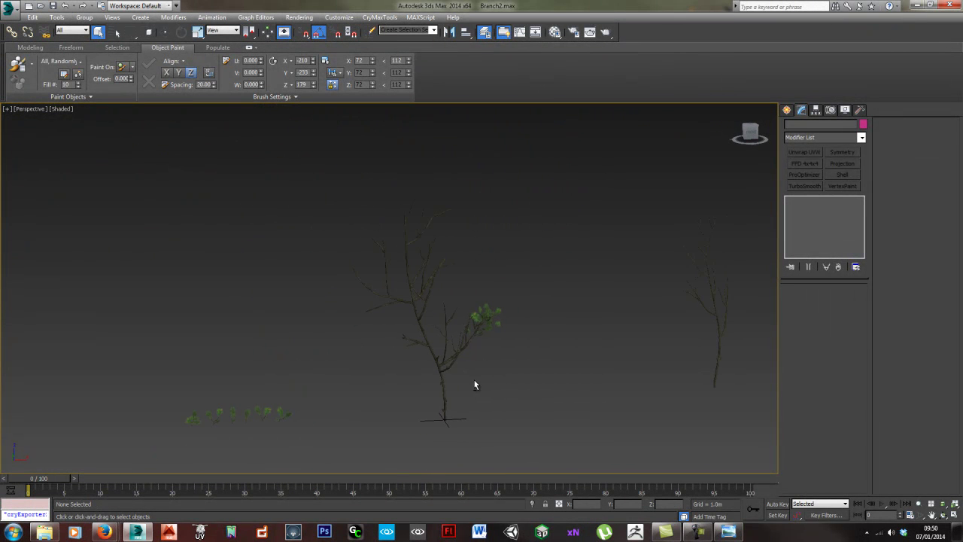
{"action": "middle_click_drag", "start_coordinate": [471, 389], "coordinate": [461, 354]}
{"action": "middle_click_drag", "start_coordinate": [582, 368], "coordinate": [386, 322]}
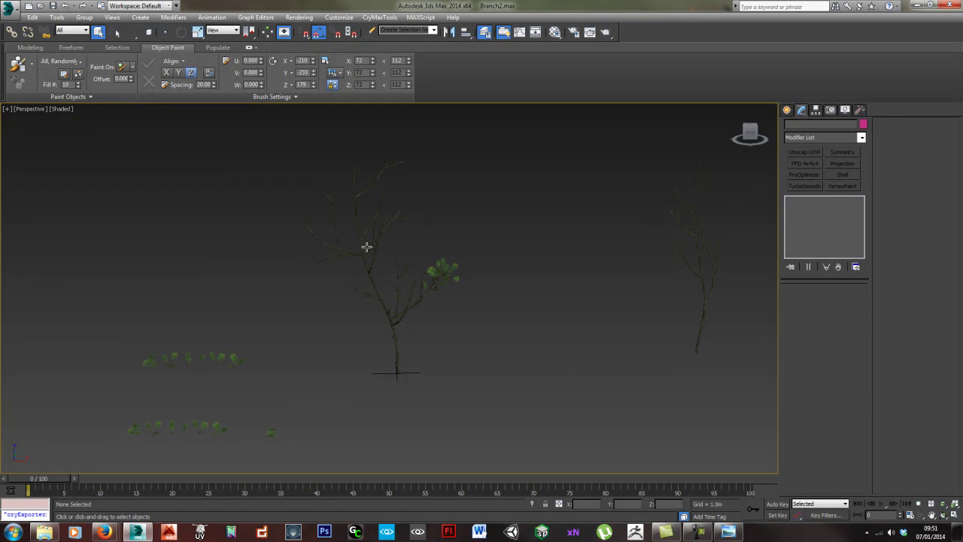
{"action": "middle_click_drag", "start_coordinate": [432, 347], "coordinate": [413, 385], "text": "alt"}
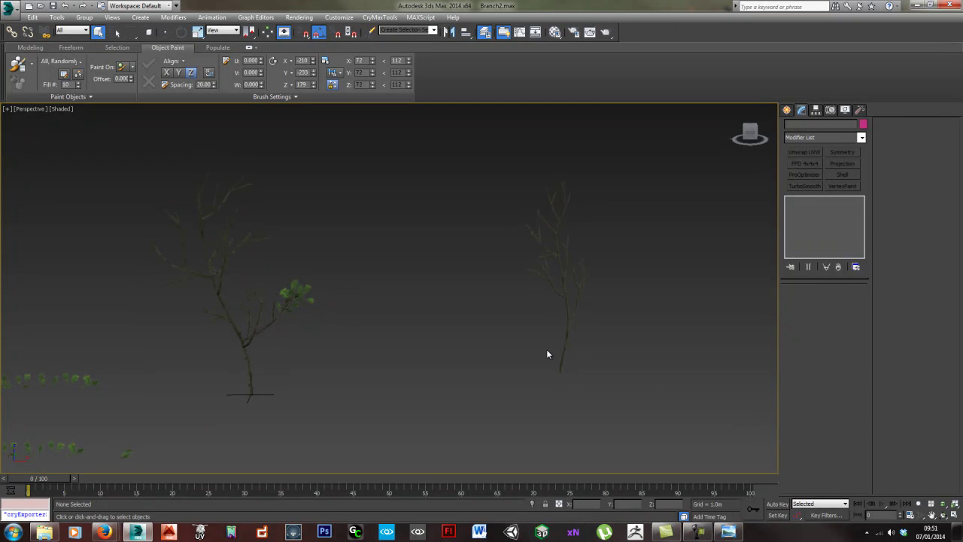
{"action": "middle_click_drag", "start_coordinate": [557, 344], "coordinate": [434, 346]}
{"action": "scroll", "coordinate": [433, 302], "scroll_direction": "up", "scroll_amount": 5}
{"action": "left_click", "coordinate": [417, 302]}
{"action": "left_click", "coordinate": [580, 352]}
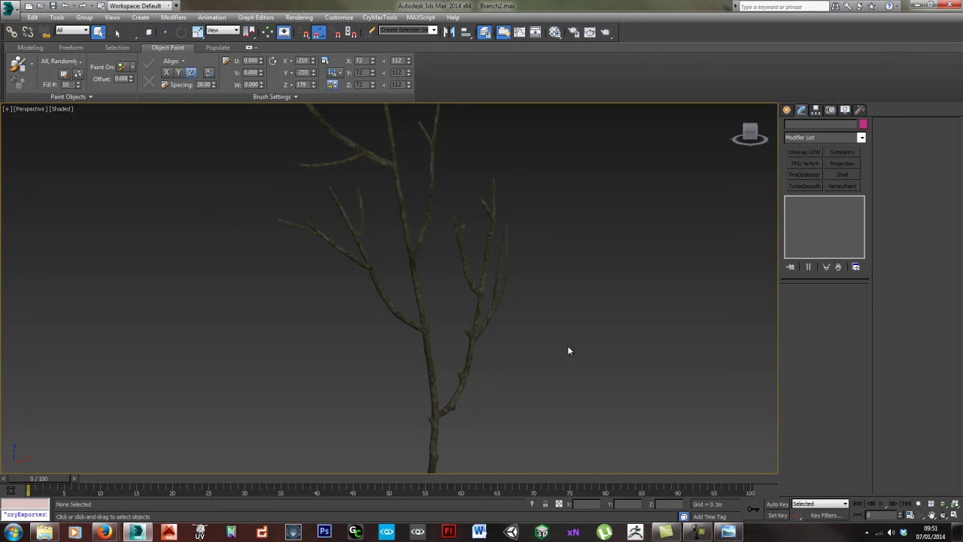
{"action": "scroll", "coordinate": [567, 347], "scroll_direction": "down", "scroll_amount": 5}
{"action": "middle_click_drag", "start_coordinate": [313, 397], "coordinate": [372, 356]}
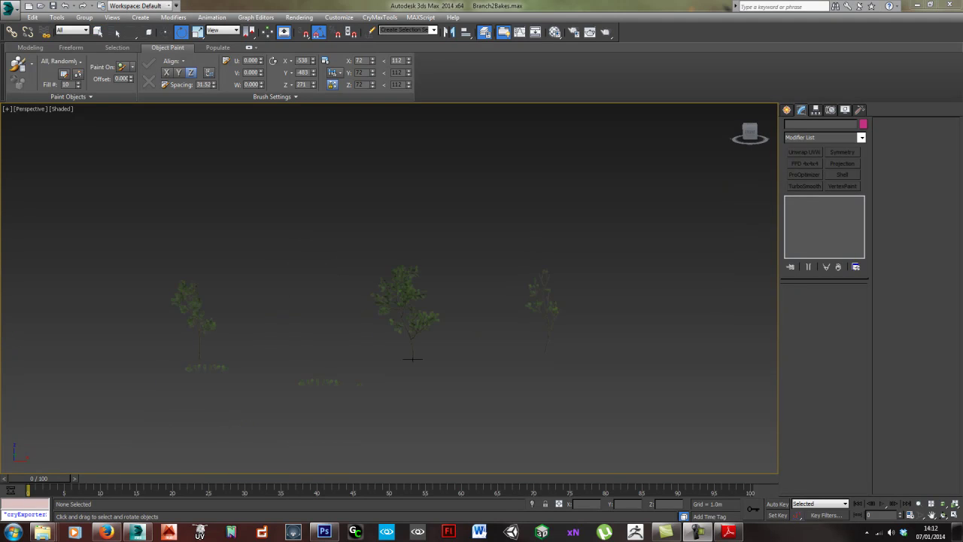
Examine the leaf coverage on the branches of the three leafy trees in Branch2Bakes.max.
{"action": "middle_click_drag", "start_coordinate": [421, 324], "coordinate": [444, 333]}
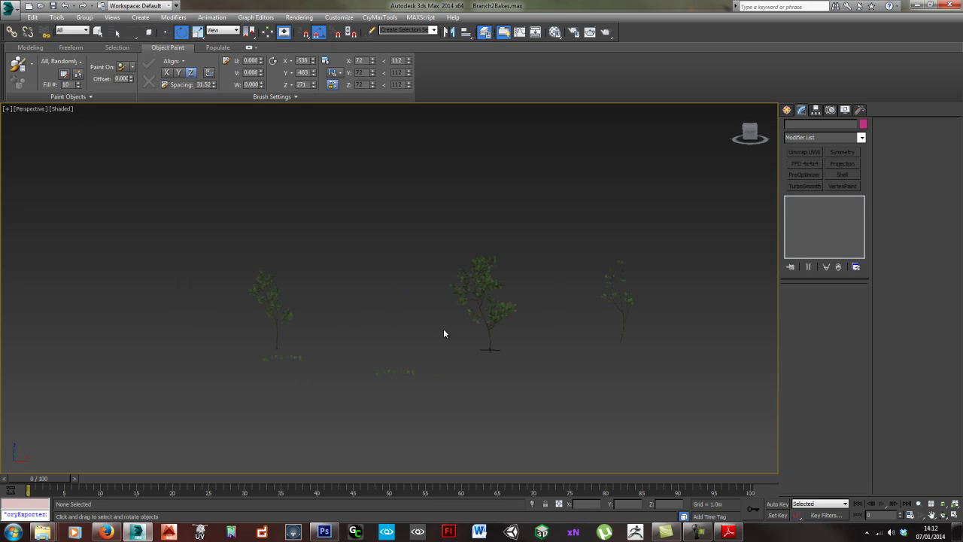
{"action": "scroll", "coordinate": [469, 308], "scroll_direction": "up", "scroll_amount": 5}
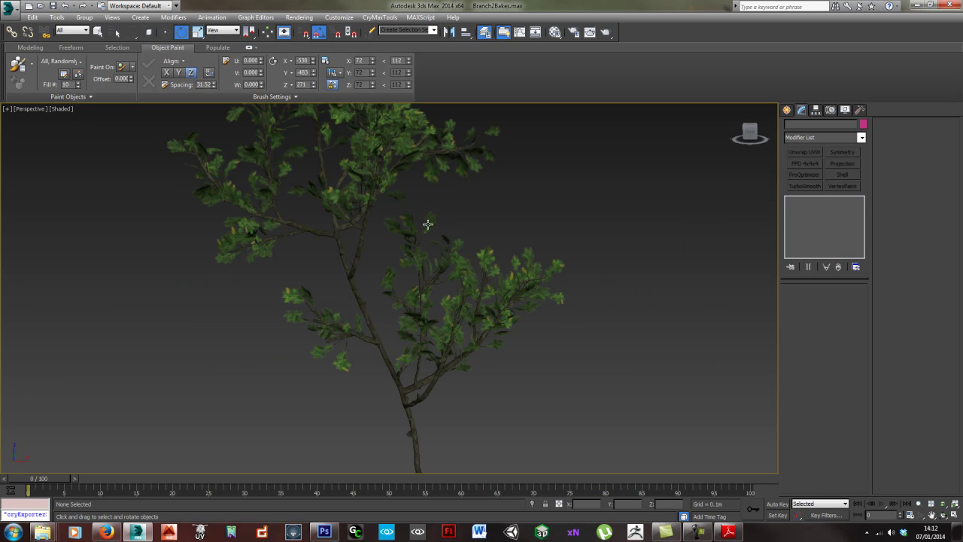
{"action": "middle_click_drag", "start_coordinate": [405, 249], "coordinate": [417, 260]}
{"action": "scroll", "coordinate": [417, 260], "scroll_direction": "up", "scroll_amount": 2}
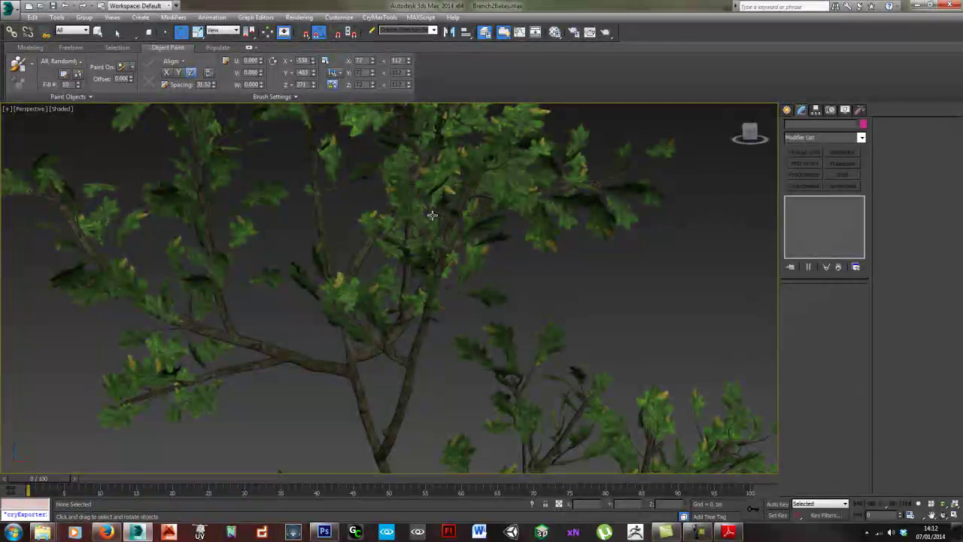
{"action": "scroll", "coordinate": [440, 236], "scroll_direction": "down", "scroll_amount": 1}
{"action": "scroll", "coordinate": [398, 176], "scroll_direction": "down", "scroll_amount": 2}
{"action": "scroll", "coordinate": [441, 150], "scroll_direction": "down", "scroll_amount": 1}
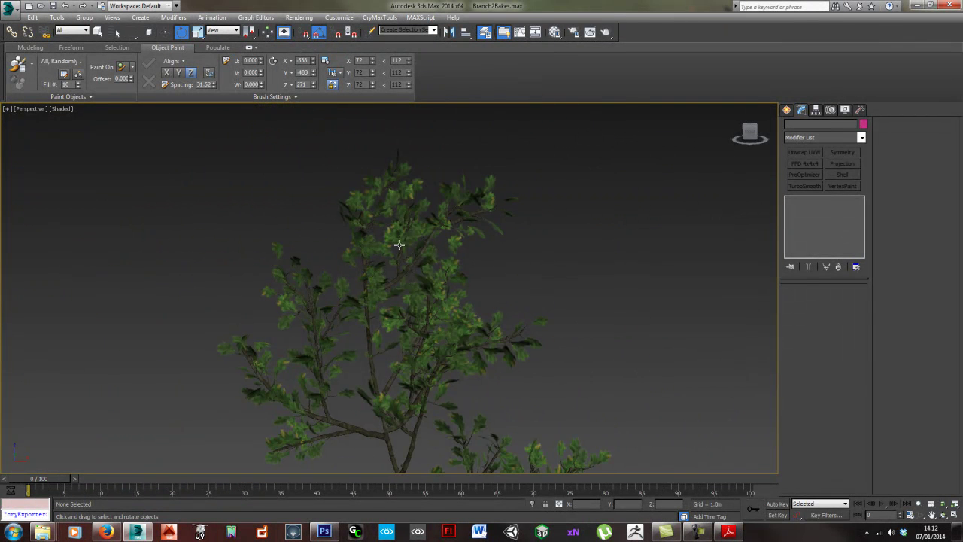
{"action": "scroll", "coordinate": [479, 297], "scroll_direction": "down", "scroll_amount": 4}
{"action": "middle_click_drag", "start_coordinate": [637, 284], "coordinate": [630, 286]}
{"action": "scroll", "coordinate": [630, 286], "scroll_direction": "up", "scroll_amount": 6}
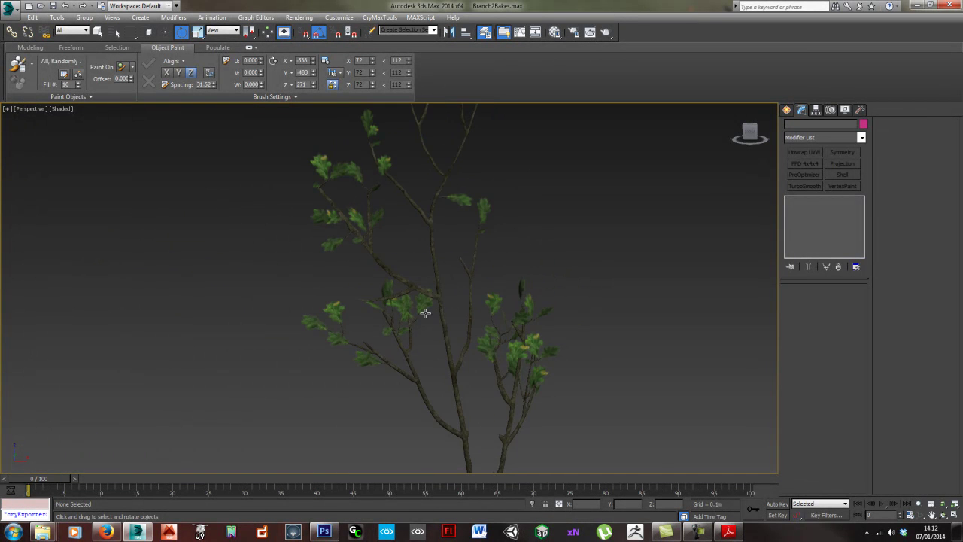
{"action": "scroll", "coordinate": [482, 193], "scroll_direction": "down", "scroll_amount": 2}
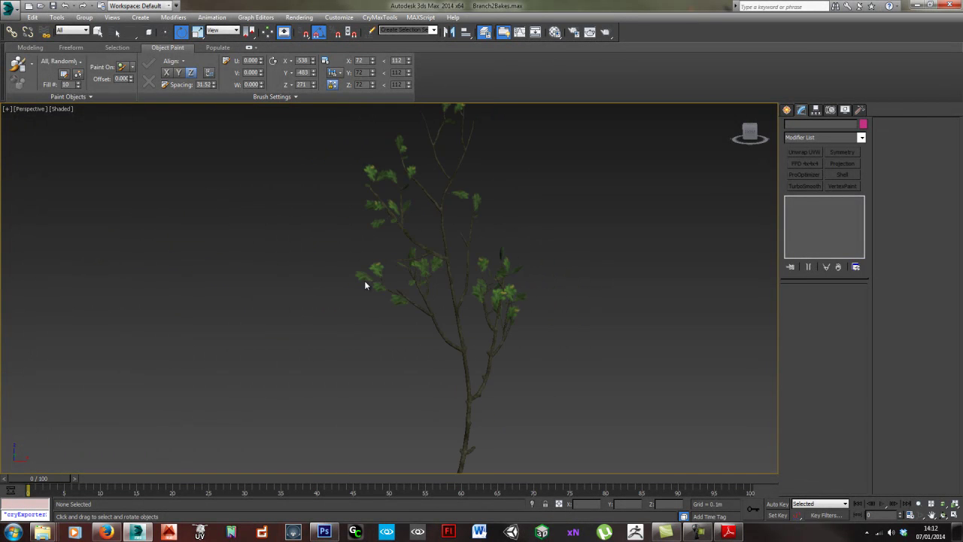
{"action": "scroll", "coordinate": [376, 271], "scroll_direction": "up", "scroll_amount": 2}
{"action": "scroll", "coordinate": [413, 259], "scroll_direction": "down", "scroll_amount": 4}
{"action": "scroll", "coordinate": [556, 234], "scroll_direction": "up", "scroll_amount": 1}
{"action": "scroll", "coordinate": [556, 233], "scroll_direction": "up", "scroll_amount": 5}
{"action": "scroll", "coordinate": [490, 258], "scroll_direction": "down", "scroll_amount": 4}
{"action": "scroll", "coordinate": [451, 323], "scroll_direction": "up", "scroll_amount": 2}
{"action": "scroll", "coordinate": [451, 312], "scroll_direction": "down", "scroll_amount": 4}
{"action": "middle_click_drag", "start_coordinate": [339, 322], "coordinate": [452, 315]}
{"action": "middle_click_drag", "start_coordinate": [613, 309], "coordinate": [522, 315]}
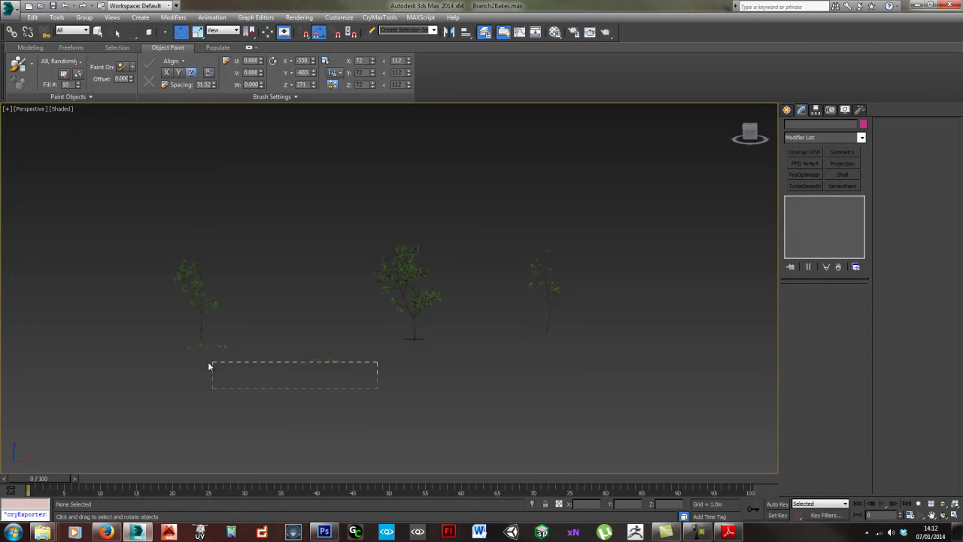
Select all the source leaf clusters lying on the ground and move them clear of the trees.
{"action": "left_click_drag", "start_coordinate": [168, 347], "coordinate": [168, 348]}
{"action": "key", "text": "w"}
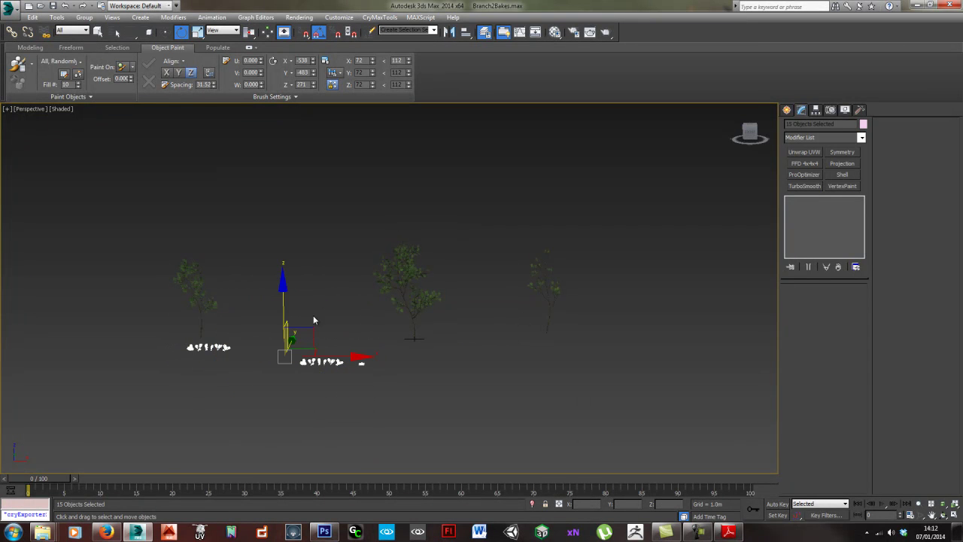
{"action": "left_click_drag", "start_coordinate": [308, 325], "coordinate": [218, 393]}
{"action": "left_click", "coordinate": [273, 338]}
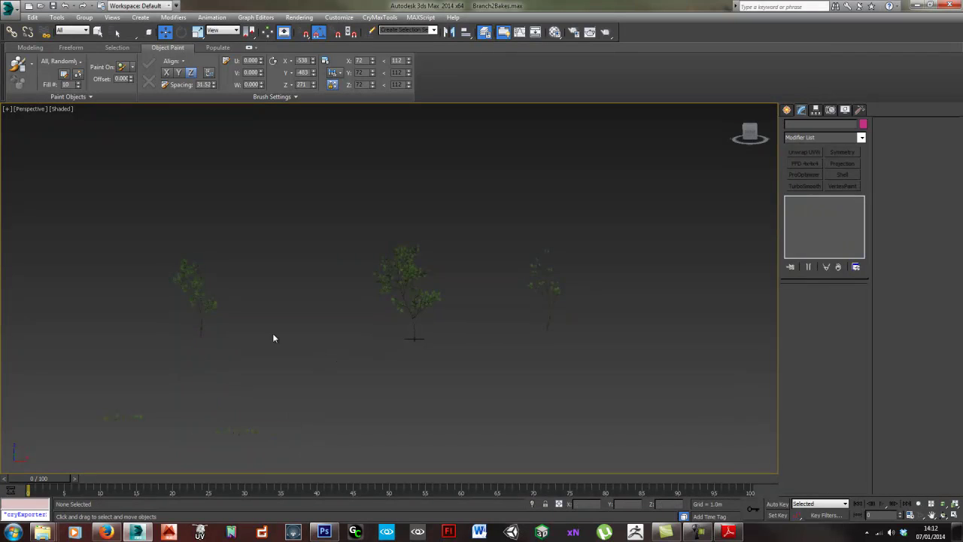
Move the smaller densely leaved tree with all its leaves about 10.4 m along X, toward the largest tree.
{"action": "left_click_drag", "start_coordinate": [197, 319], "coordinate": [221, 340]}
{"action": "left_click_drag", "start_coordinate": [237, 295], "coordinate": [385, 295]}
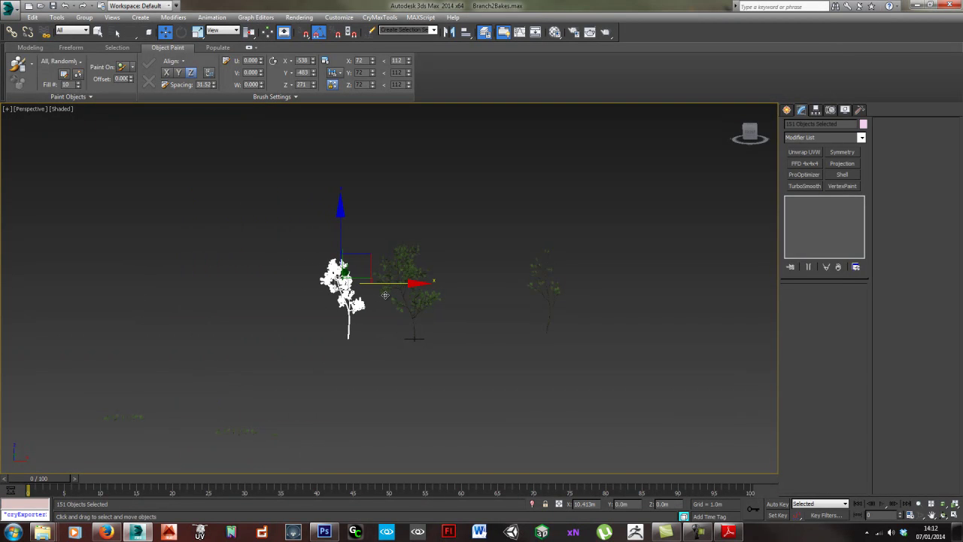
{"action": "left_click", "coordinate": [456, 296]}
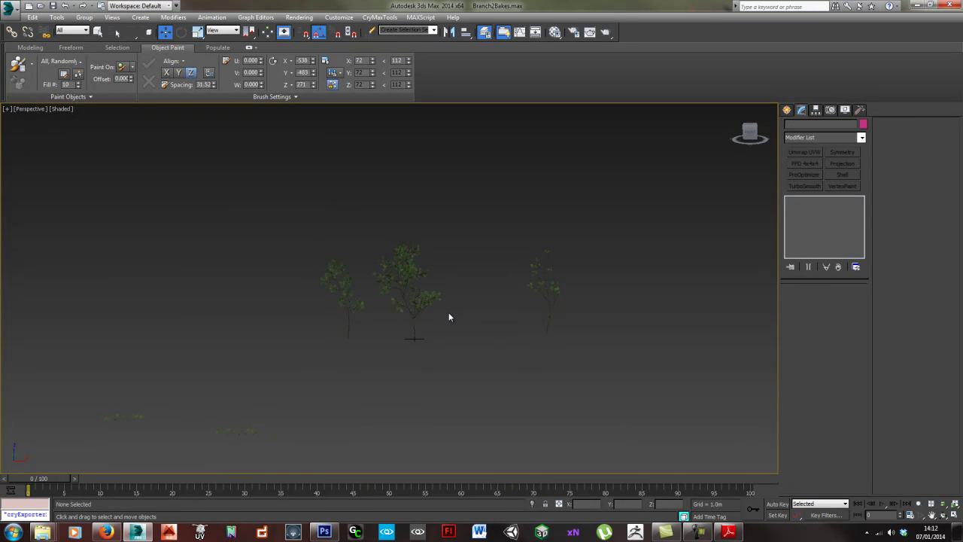
Move the smaller densely leaved tree back along X to widen its gap from the largest tree.
{"action": "scroll", "coordinate": [438, 310], "scroll_direction": "up", "scroll_amount": 5}
{"action": "scroll", "coordinate": [459, 308], "scroll_direction": "down", "scroll_amount": 3}
{"action": "middle_click_drag", "start_coordinate": [518, 313], "coordinate": [436, 310]}
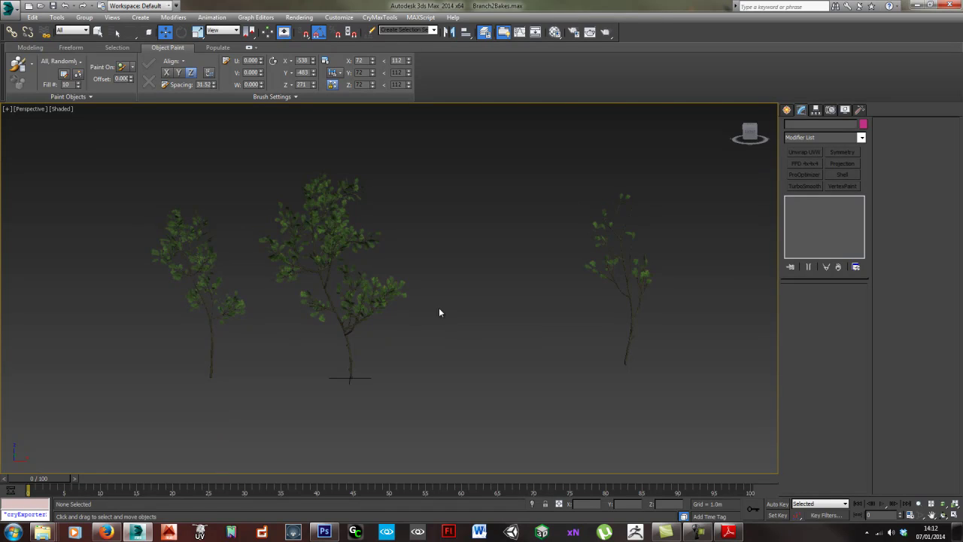
{"action": "left_click_drag", "start_coordinate": [205, 318], "coordinate": [243, 360]}
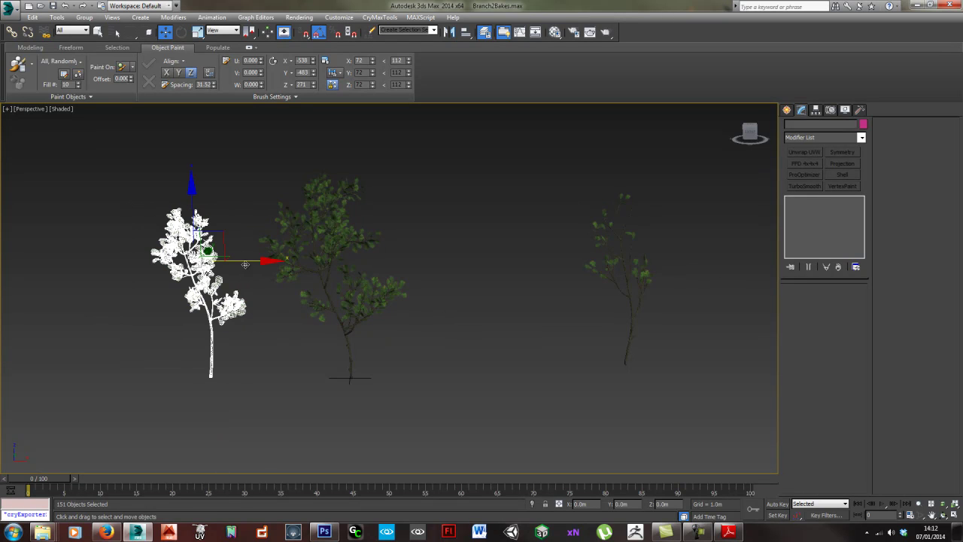
{"action": "left_click_drag", "start_coordinate": [241, 260], "coordinate": [152, 260]}
{"action": "left_click", "coordinate": [361, 336]}
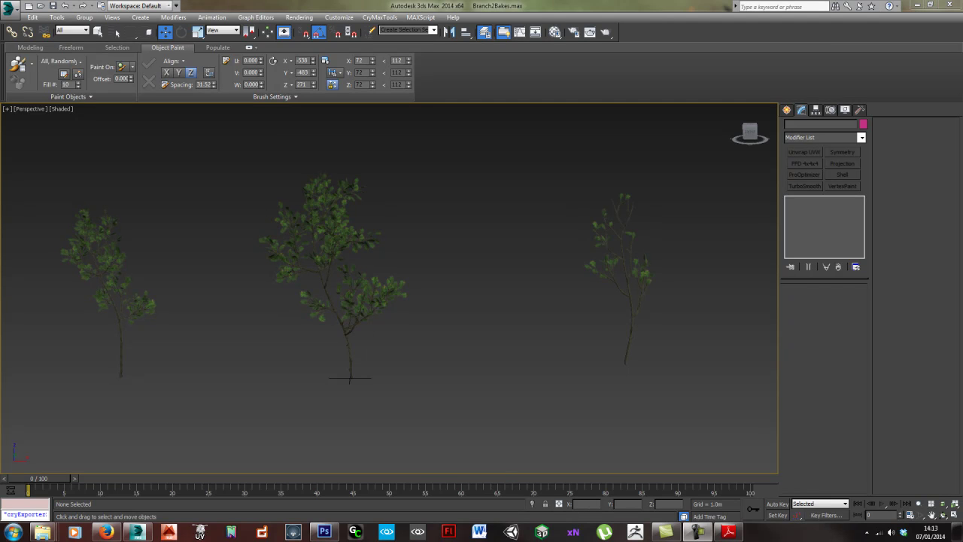
Select the stray leaf cluster floating away from the trees, frame it in the view and delete it.
{"action": "scroll", "coordinate": [443, 276], "scroll_direction": "down", "scroll_amount": 5}
{"action": "scroll", "coordinate": [450, 332], "scroll_direction": "up", "scroll_amount": 5}
{"action": "middle_click_drag", "start_coordinate": [444, 271], "coordinate": [423, 280]}
{"action": "middle_click_drag", "start_coordinate": [430, 325], "coordinate": [418, 330]}
{"action": "scroll", "coordinate": [267, 293], "scroll_direction": "down", "scroll_amount": 5}
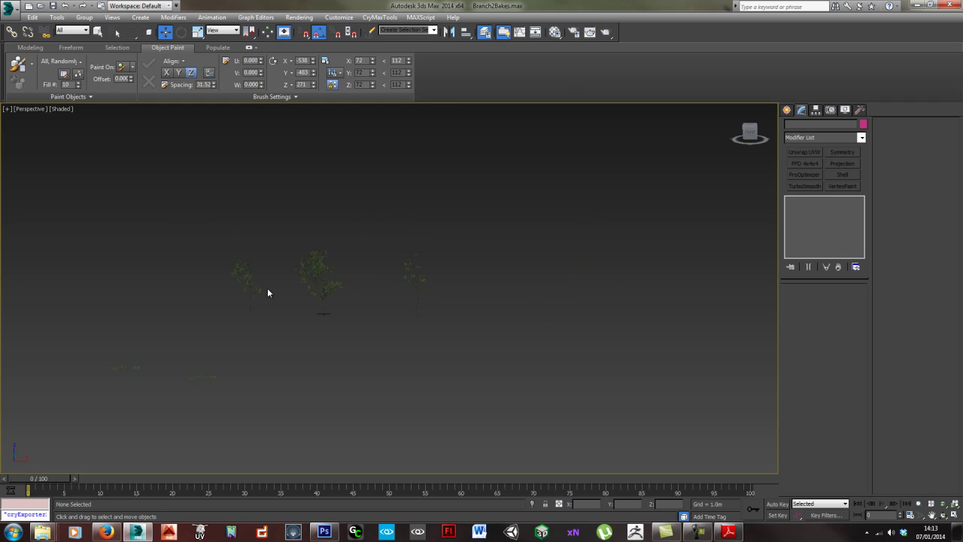
{"action": "left_click_drag", "start_coordinate": [304, 364], "coordinate": [332, 374]}
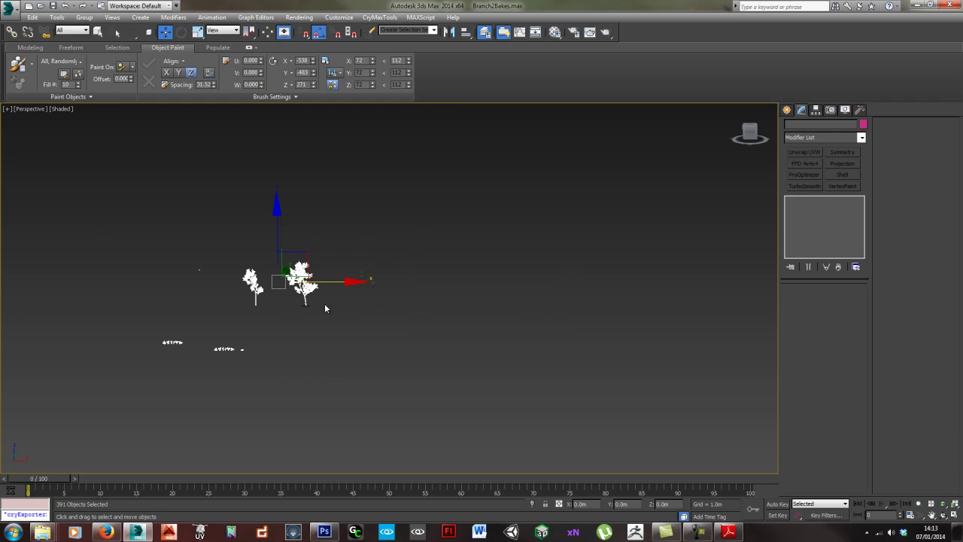
{"action": "scroll", "coordinate": [243, 279], "scroll_direction": "up", "scroll_amount": 6}
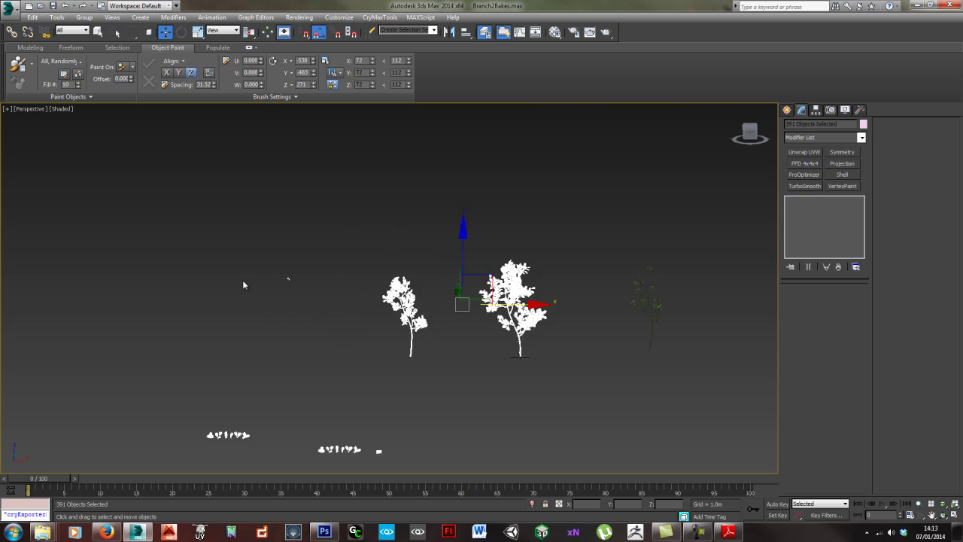
{"action": "left_click_drag", "start_coordinate": [316, 255], "coordinate": [357, 288]}
{"action": "key", "text": "z"}
{"action": "scroll", "coordinate": [489, 306], "scroll_direction": "down", "scroll_amount": 5}
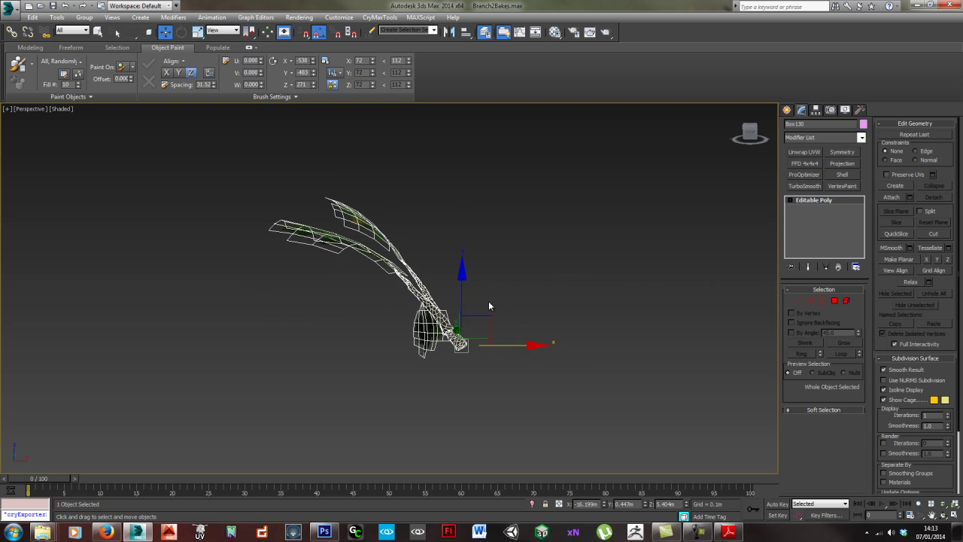
{"action": "key", "text": "Delete"}
Select the sparsely leaved tree with all its leaf clusters, isolate it and clear the selection.
{"action": "middle_click_drag", "start_coordinate": [491, 305], "coordinate": [551, 340]}
{"action": "scroll", "coordinate": [551, 340], "scroll_direction": "down", "scroll_amount": 6}
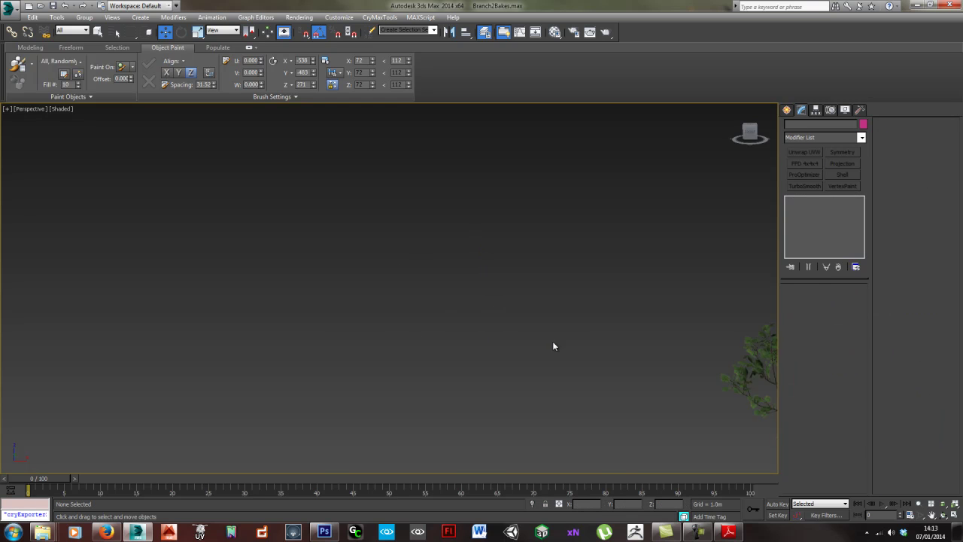
{"action": "middle_click_drag", "start_coordinate": [620, 351], "coordinate": [297, 292]}
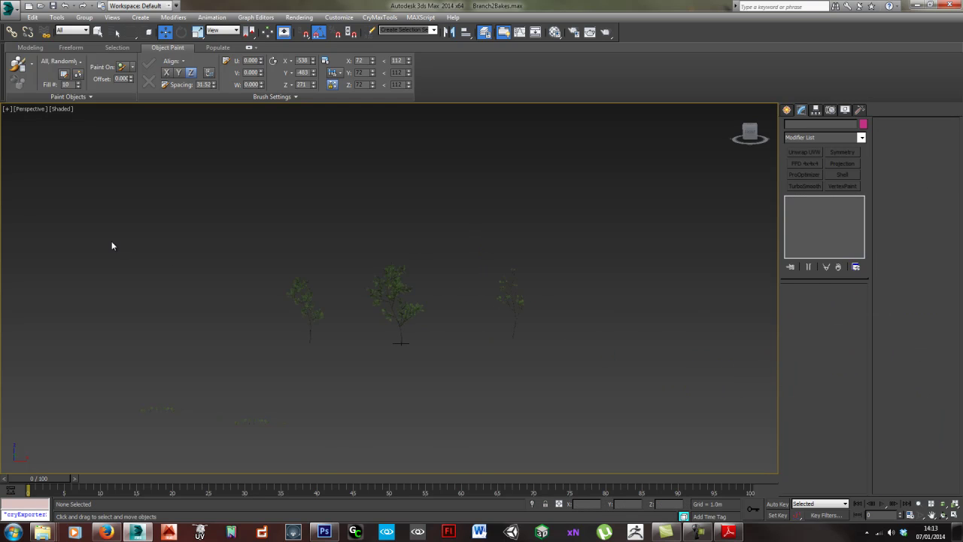
{"action": "left_click_drag", "start_coordinate": [431, 457], "coordinate": [431, 456]}
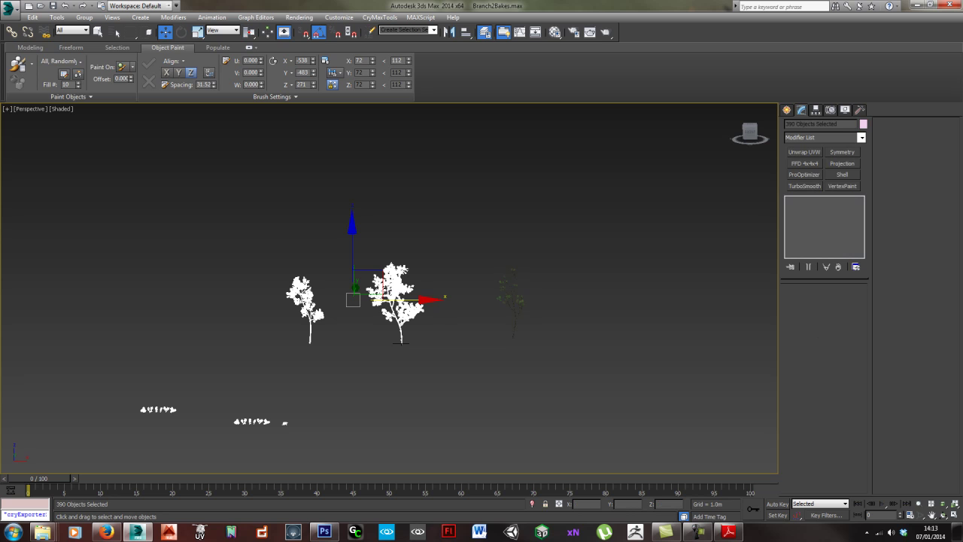
{"action": "mouse_move", "coordinate": [962, 214]}
{"action": "left_mouse_down"}
{"action": "mouse_move", "coordinate": [624, 229]}
{"action": "mouse_move", "coordinate": [962, 233]}
{"action": "left_mouse_up"}
{"action": "left_click_drag", "start_coordinate": [557, 344], "coordinate": [590, 360]}
{"action": "key", "text": "alt+q"}
{"action": "scroll", "coordinate": [458, 351], "scroll_direction": "down", "scroll_amount": 5}
{"action": "left_click", "coordinate": [523, 389]}
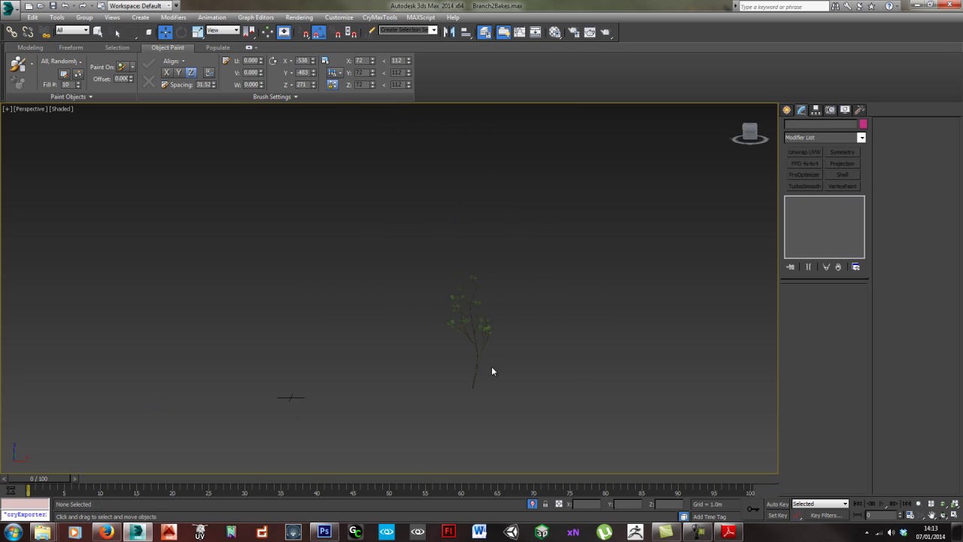
Select the sparsely leaved tree's trunk and attach all its leaf clusters, from Box398 through Box421, to it.
{"action": "scroll", "coordinate": [491, 365], "scroll_direction": "up", "scroll_amount": 5}
{"action": "left_click", "coordinate": [461, 339]}
{"action": "middle_click_drag", "start_coordinate": [469, 184], "coordinate": [421, 191], "text": "alt"}
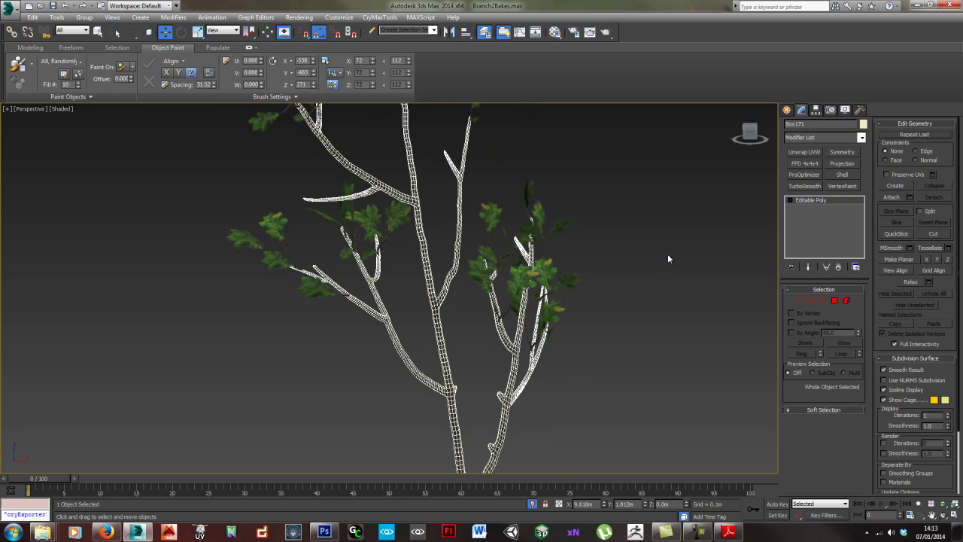
{"action": "left_click", "coordinate": [911, 197]}
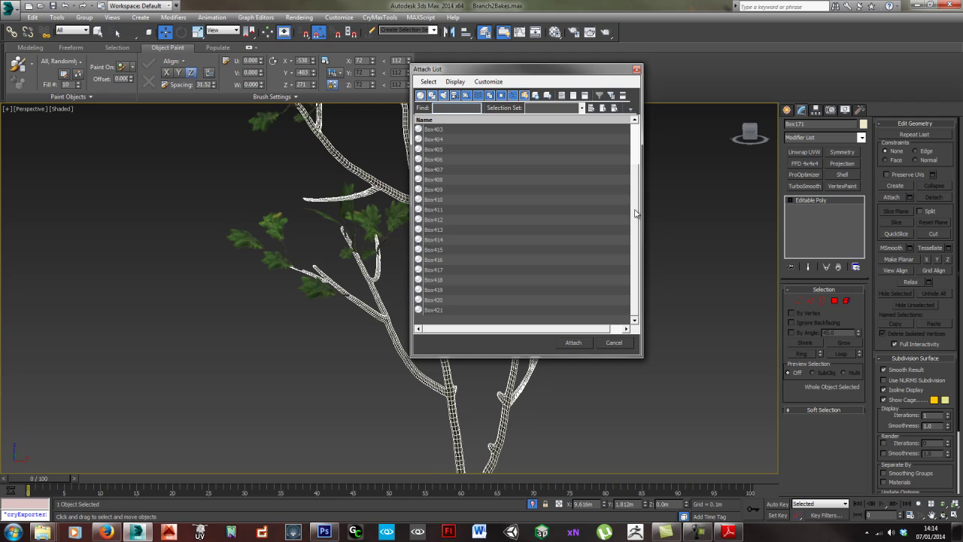
{"action": "left_click", "coordinate": [443, 309]}
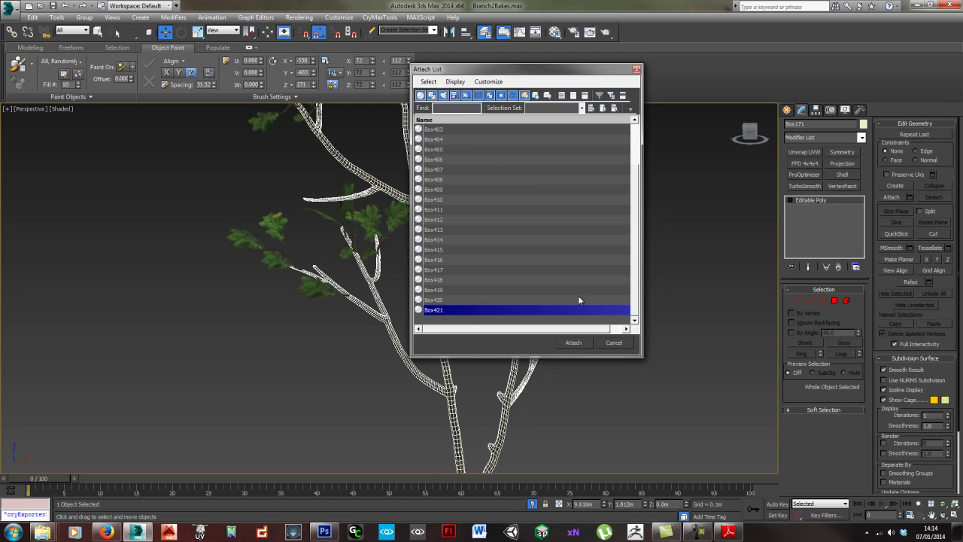
{"action": "scroll", "coordinate": [501, 158], "scroll_direction": "up", "scroll_amount": 2}
{"action": "left_click", "coordinate": [444, 130], "text": "shift"}
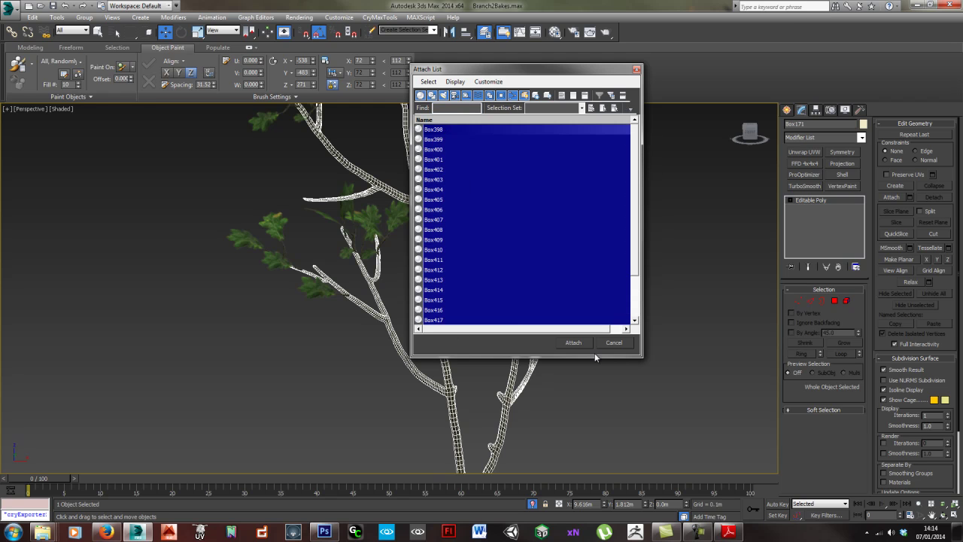
{"action": "left_click", "coordinate": [573, 342]}
{"action": "left_click", "coordinate": [540, 251]}
End the isolation of the sparse tree, select the largest tree with all its leaf clusters and isolate it.
{"action": "middle_click_drag", "start_coordinate": [407, 322], "coordinate": [474, 315]}
{"action": "scroll", "coordinate": [680, 358], "scroll_direction": "down", "scroll_amount": 5}
{"action": "left_click", "coordinate": [640, 390]}
{"action": "left_click", "coordinate": [642, 391]}
{"action": "middle_click_drag", "start_coordinate": [591, 387], "coordinate": [430, 333]}
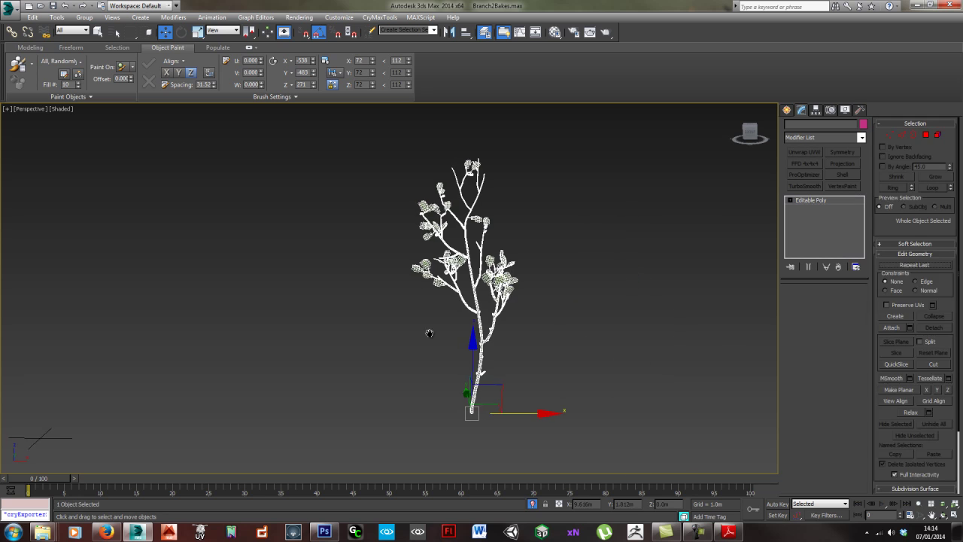
{"action": "scroll", "coordinate": [431, 329], "scroll_direction": "down", "scroll_amount": 4}
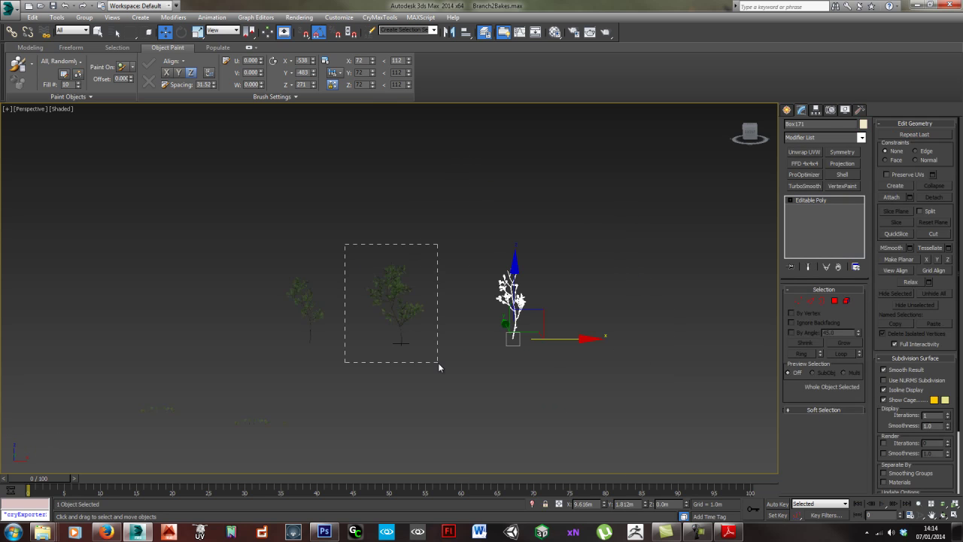
{"action": "left_click_drag", "start_coordinate": [438, 363], "coordinate": [444, 367]}
{"action": "key", "text": "alt+q"}
Remove TurboSmooth from the largest tree's trunk and attach all its leaf clusters, matching material IDs to material.
{"action": "left_click", "coordinate": [406, 419]}
{"action": "left_click", "coordinate": [412, 404]}
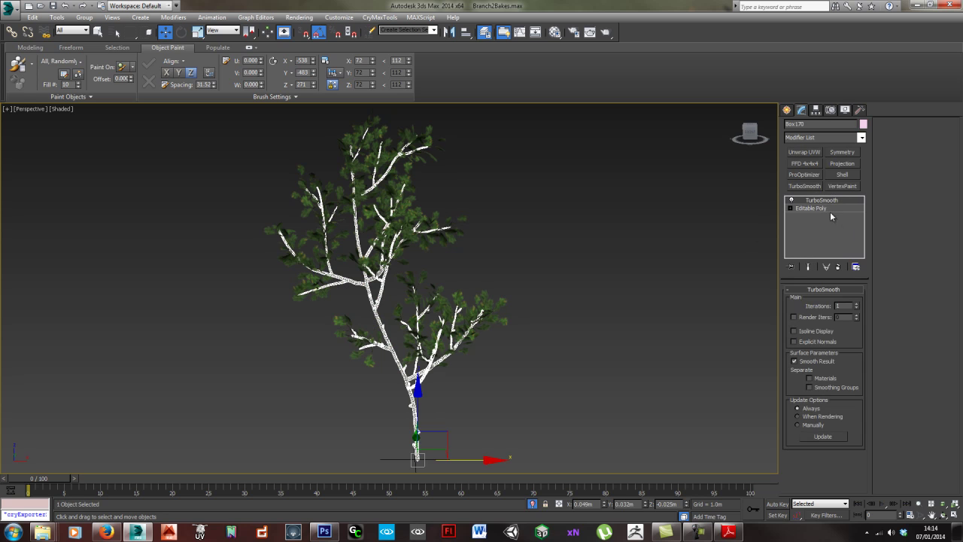
{"action": "left_click", "coordinate": [838, 266]}
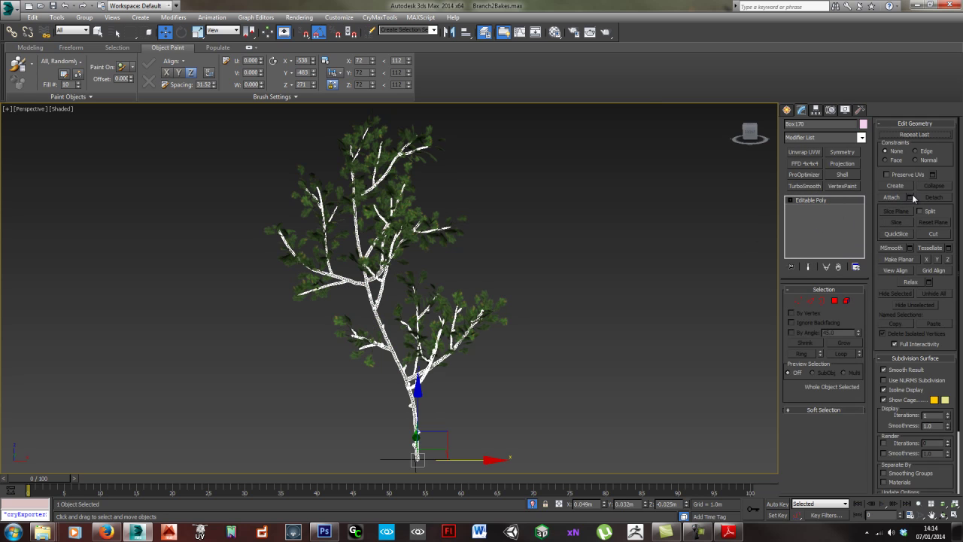
{"action": "left_click", "coordinate": [911, 196]}
{"action": "key", "text": "ctrl+a"}
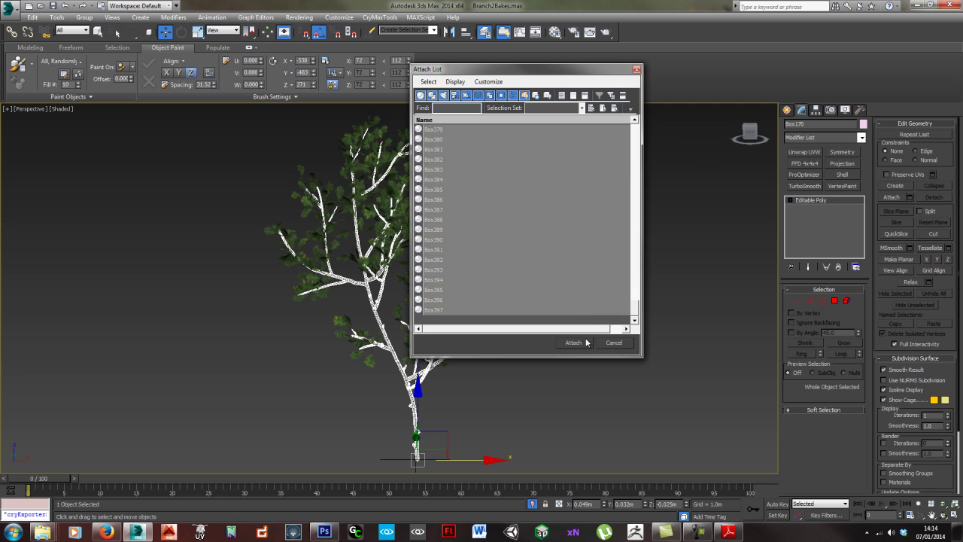
{"action": "left_click", "coordinate": [575, 342]}
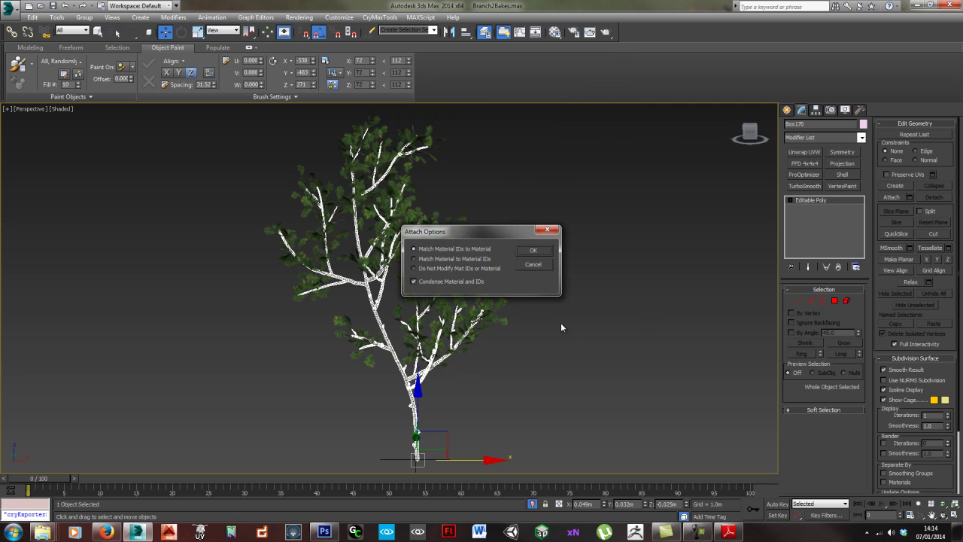
{"action": "left_click", "coordinate": [531, 251]}
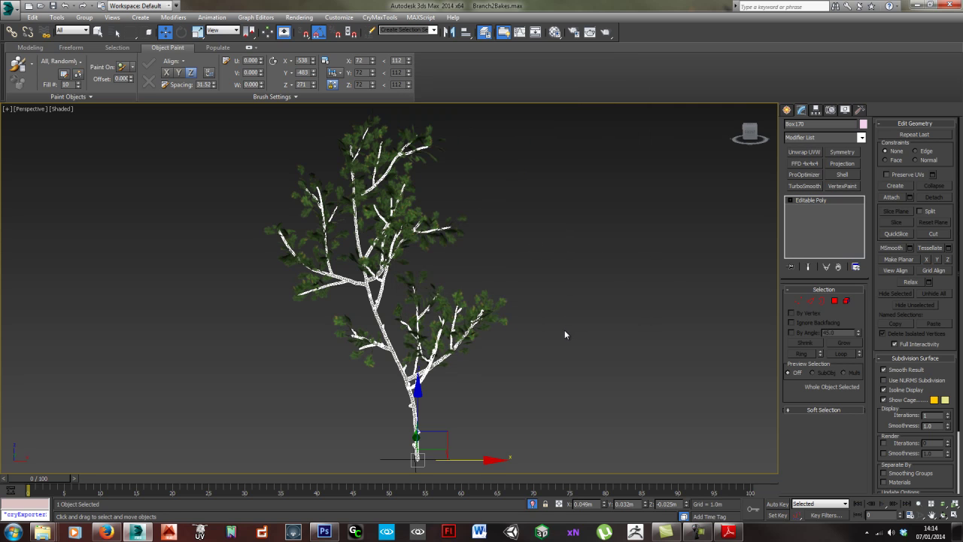
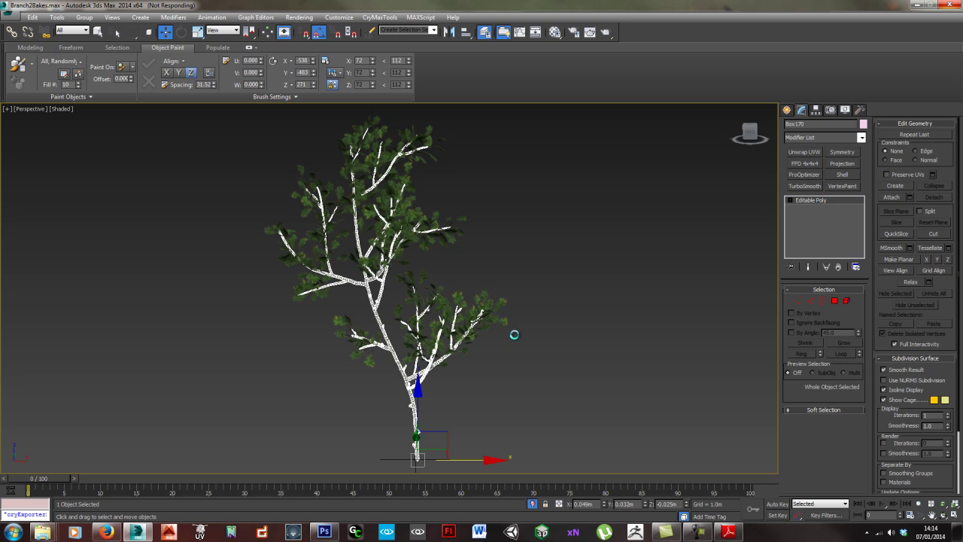
End the isolation of the largest tree, select the smaller densely leaved tree with all its leaves and isolate it.
{"action": "middle_click_drag", "start_coordinate": [576, 370], "coordinate": [470, 362]}
{"action": "left_click", "coordinate": [673, 354]}
{"action": "scroll", "coordinate": [672, 354], "scroll_direction": "down", "scroll_amount": 5}
{"action": "scroll", "coordinate": [484, 364], "scroll_direction": "down", "scroll_amount": 3}
{"action": "key", "text": "alt+q"}
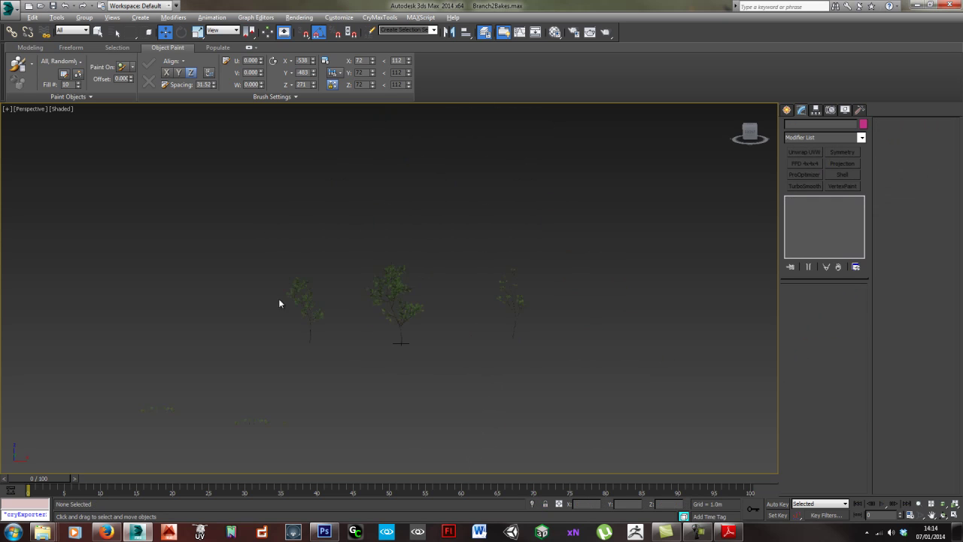
{"action": "left_click_drag", "start_coordinate": [346, 367], "coordinate": [350, 359]}
{"action": "key", "text": "alt+q"}
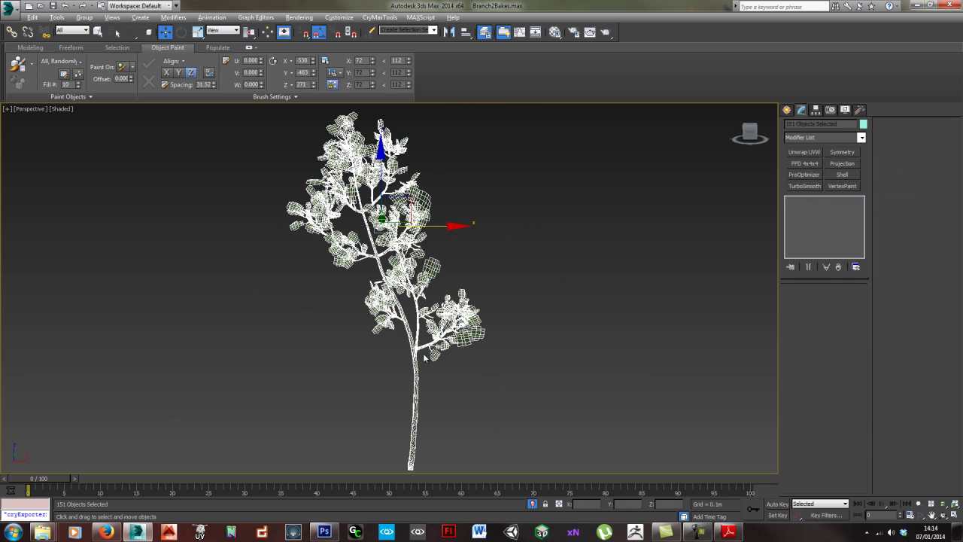
Select the smaller densely leaved tree's trunk and attach all its leaf clusters to it.
{"action": "left_click", "coordinate": [440, 399]}
{"action": "left_click", "coordinate": [415, 387]}
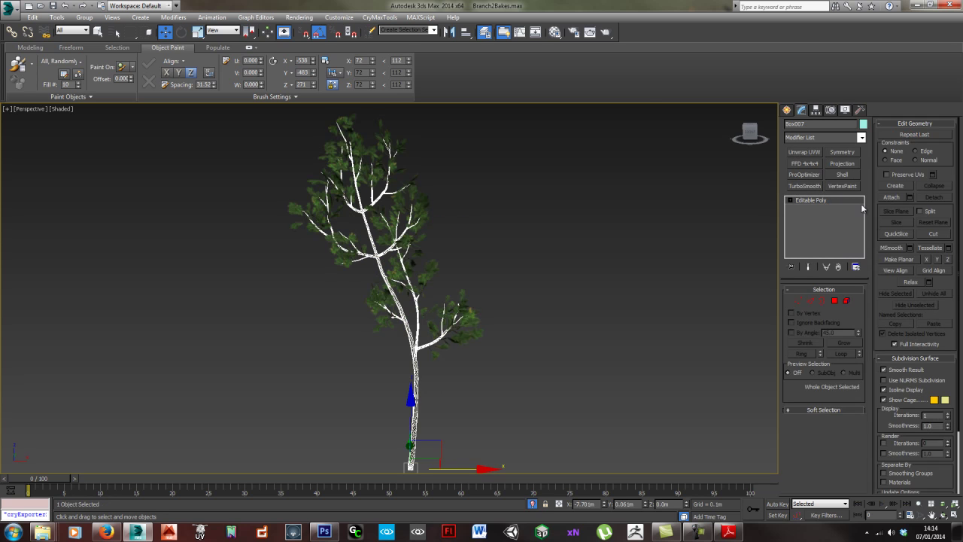
{"action": "left_click", "coordinate": [910, 197]}
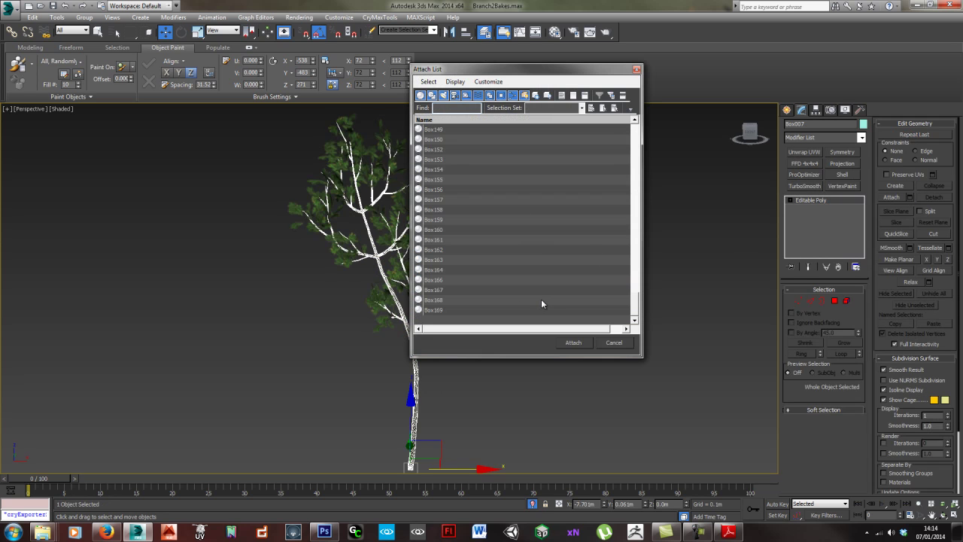
{"action": "key", "text": "ctrl+a"}
{"action": "left_click", "coordinate": [574, 343]}
{"action": "key", "text": "Return"}
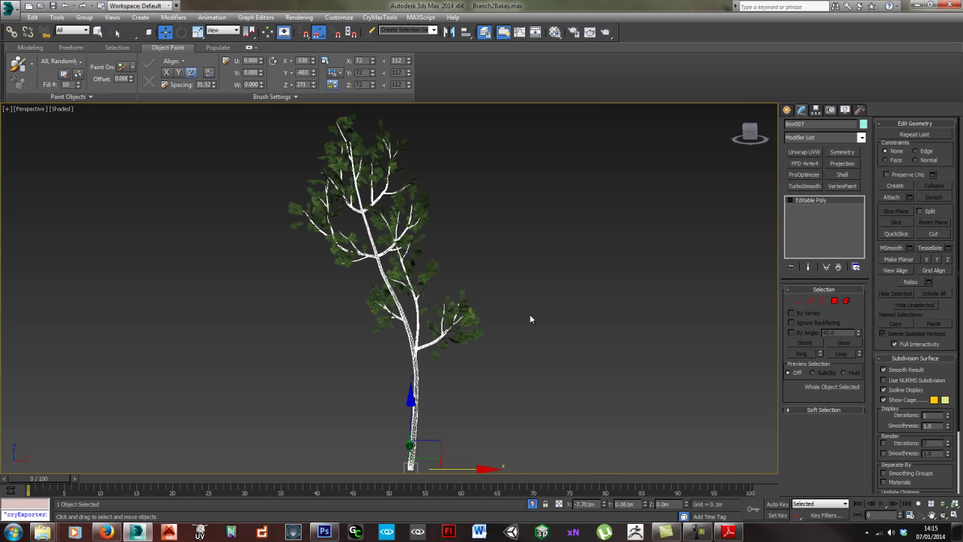
Clear the selection and end the isolation to bring all three trees back into view.
{"action": "left_click", "coordinate": [452, 411]}
{"action": "scroll", "coordinate": [392, 374], "scroll_direction": "down", "scroll_amount": 10}
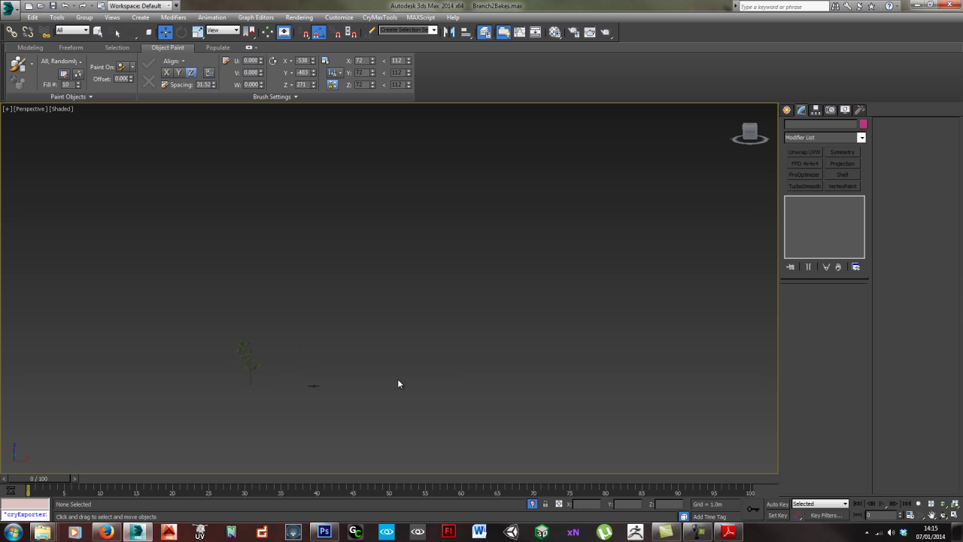
{"action": "key", "text": "alt+q"}
{"action": "middle_click_drag", "start_coordinate": [314, 383], "coordinate": [305, 380]}
{"action": "middle_click_drag", "start_coordinate": [370, 351], "coordinate": [344, 364]}
{"action": "left_click", "coordinate": [379, 333]}
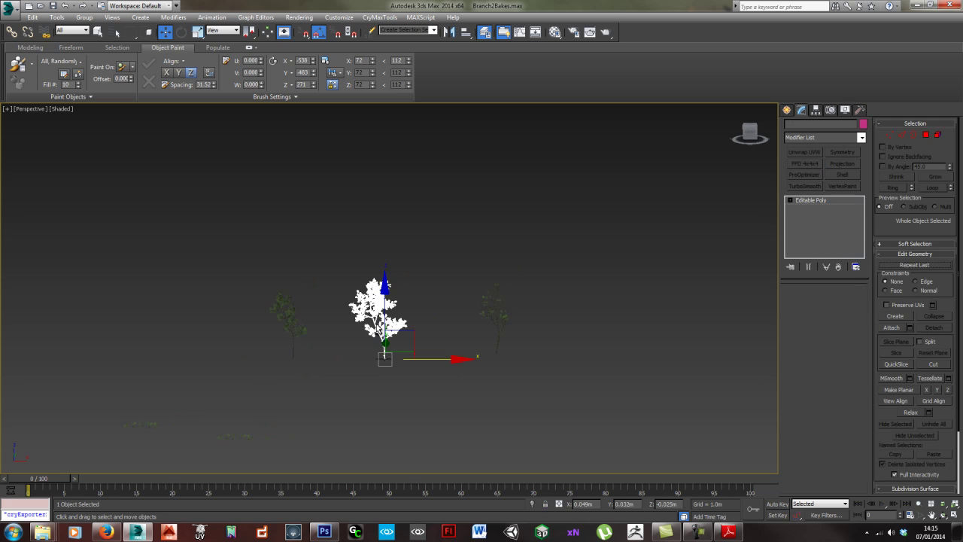
{"action": "scroll", "coordinate": [353, 328], "scroll_direction": "up", "scroll_amount": 5}
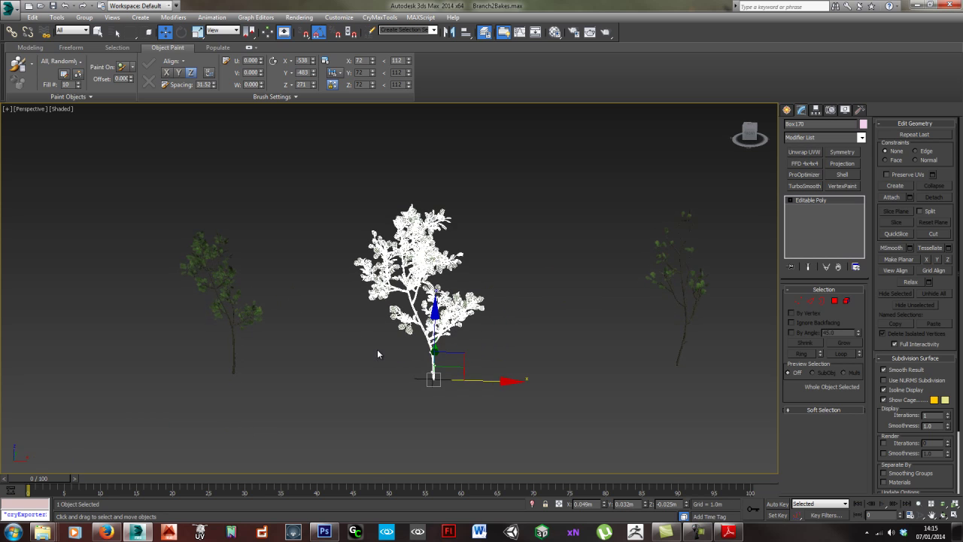
{"action": "left_click", "coordinate": [442, 392]}
{"action": "left_click", "coordinate": [431, 346]}
{"action": "middle_click_drag", "start_coordinate": [432, 346], "coordinate": [416, 366], "text": "alt"}
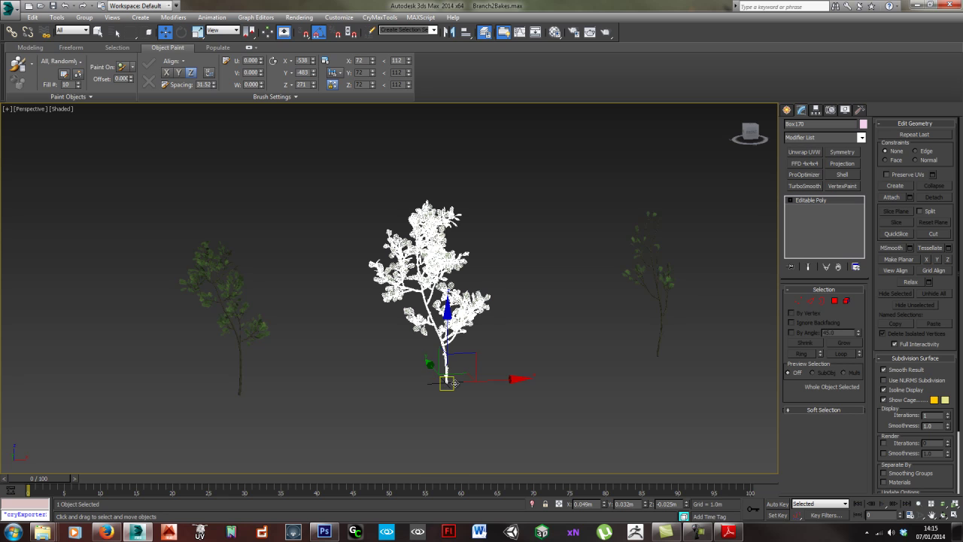
{"action": "key", "text": "e"}
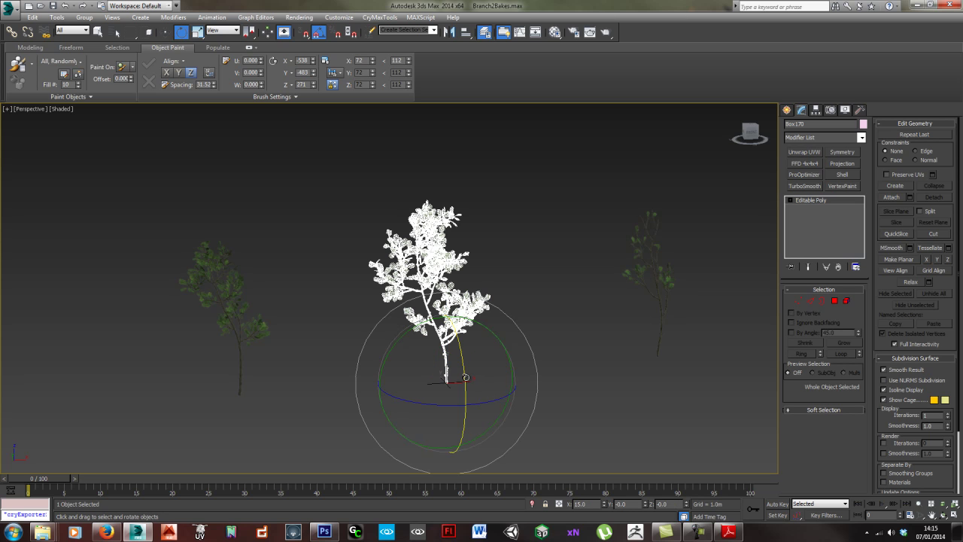
{"action": "left_click", "coordinate": [627, 362]}
{"action": "middle_click_drag", "start_coordinate": [554, 361], "coordinate": [690, 228], "text": "alt"}
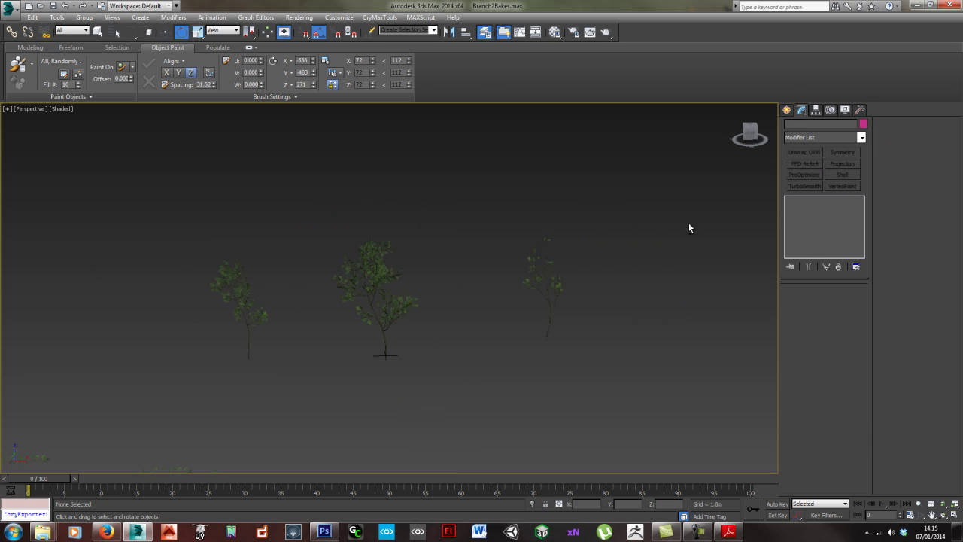
Create a flat ground plane about 10.5 m long and 7.8 m wide in front of the largest tree.
{"action": "left_click", "coordinate": [788, 110]}
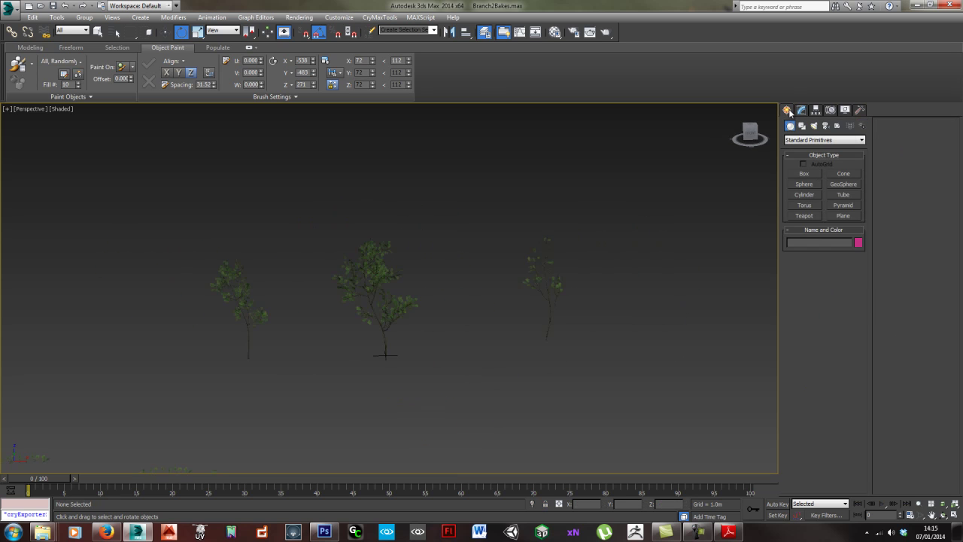
{"action": "left_click", "coordinate": [842, 216]}
{"action": "left_click_drag", "start_coordinate": [309, 372], "coordinate": [484, 461]}
{"action": "key", "text": "e"}
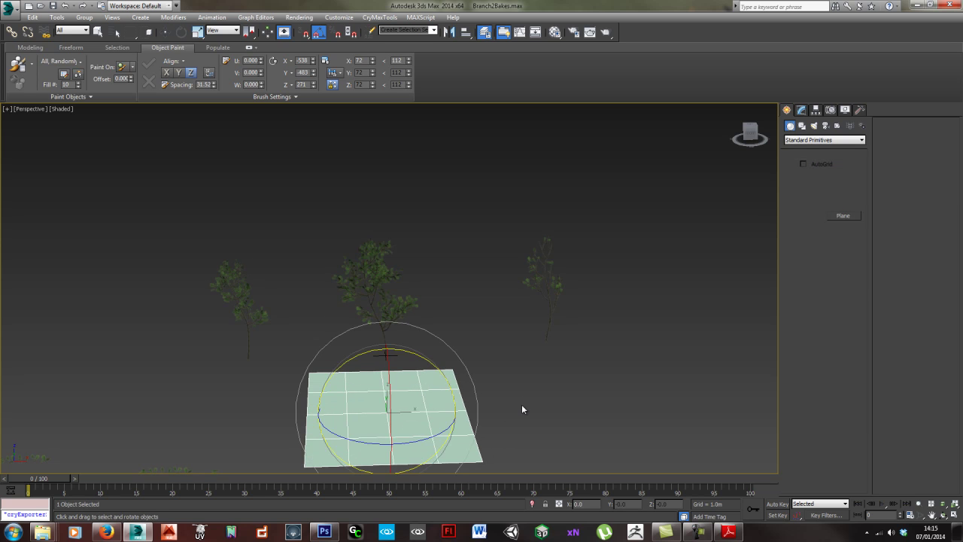
{"action": "middle_click_drag", "start_coordinate": [366, 408], "coordinate": [318, 326], "text": "alt"}
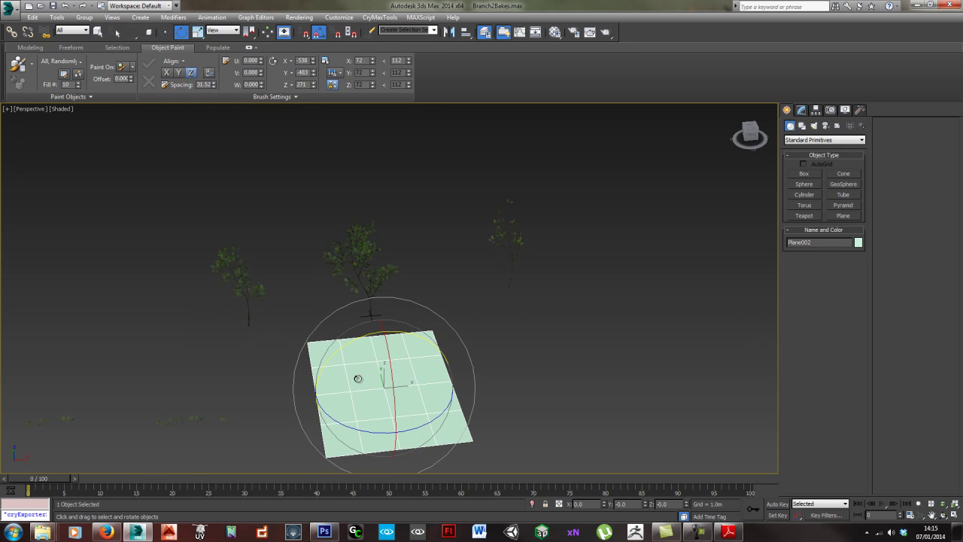
{"action": "left_click", "coordinate": [403, 388]}
{"action": "left_click", "coordinate": [400, 389]}
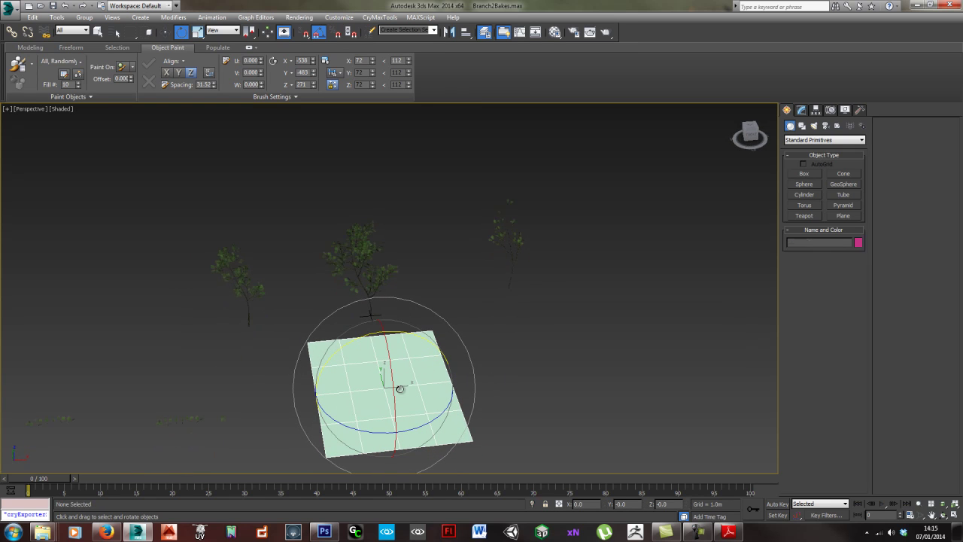
Set the plane's length and width segments to 1 and its length and width to 10 m.
{"action": "left_click", "coordinate": [802, 110]}
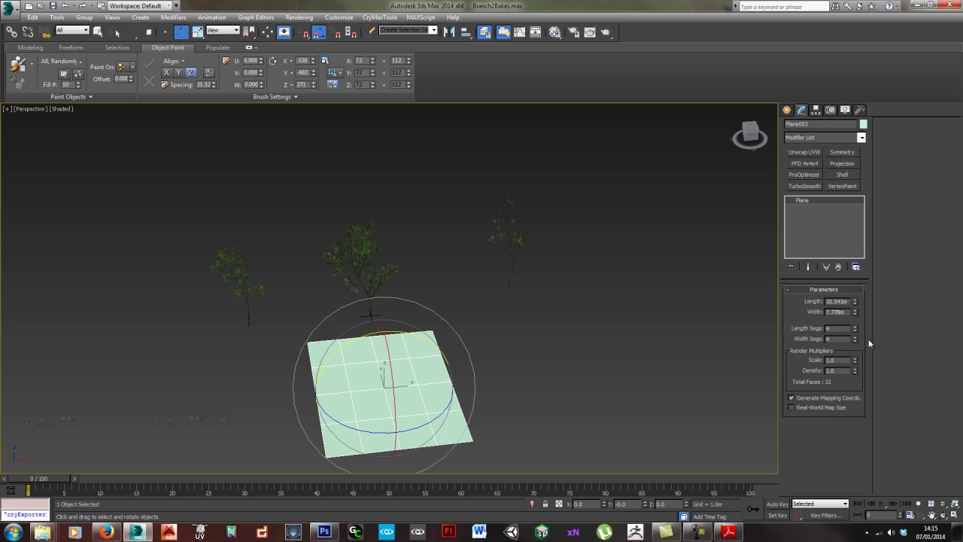
{"action": "right_click", "coordinate": [856, 339]}
{"action": "right_click", "coordinate": [855, 329]}
{"action": "double_click", "coordinate": [846, 311]}
{"action": "type", "text": "10"}
{"action": "left_click_drag", "start_coordinate": [850, 301], "coordinate": [696, 287]}
{"action": "type", "text": "10"}
{"action": "key", "text": "Return"}
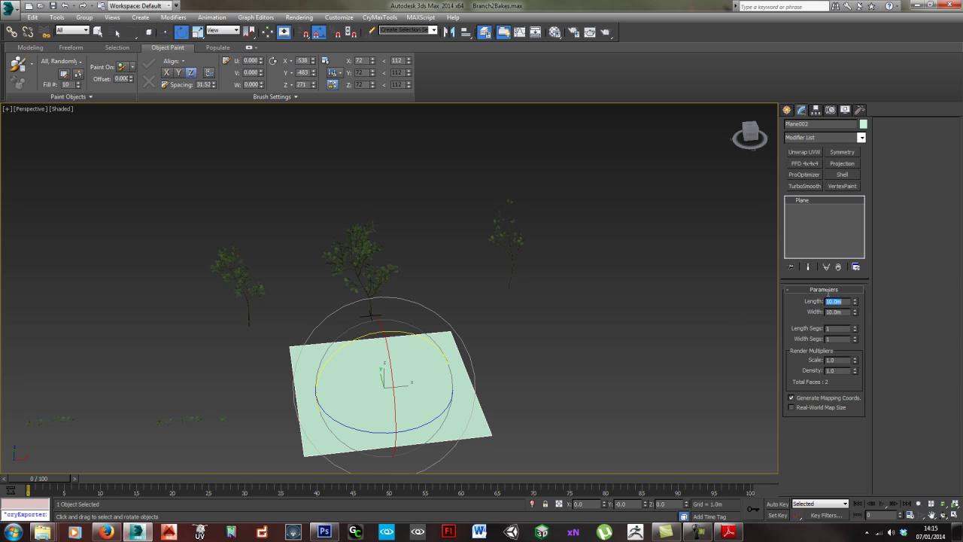
Move the plane beneath the largest tree at X 0 and Y 0, and lower it slightly along Z.
{"action": "middle_click_drag", "start_coordinate": [452, 361], "coordinate": [472, 366], "text": "alt"}
{"action": "key", "text": "w"}
{"action": "left_click_drag", "start_coordinate": [472, 365], "coordinate": [347, 340]}
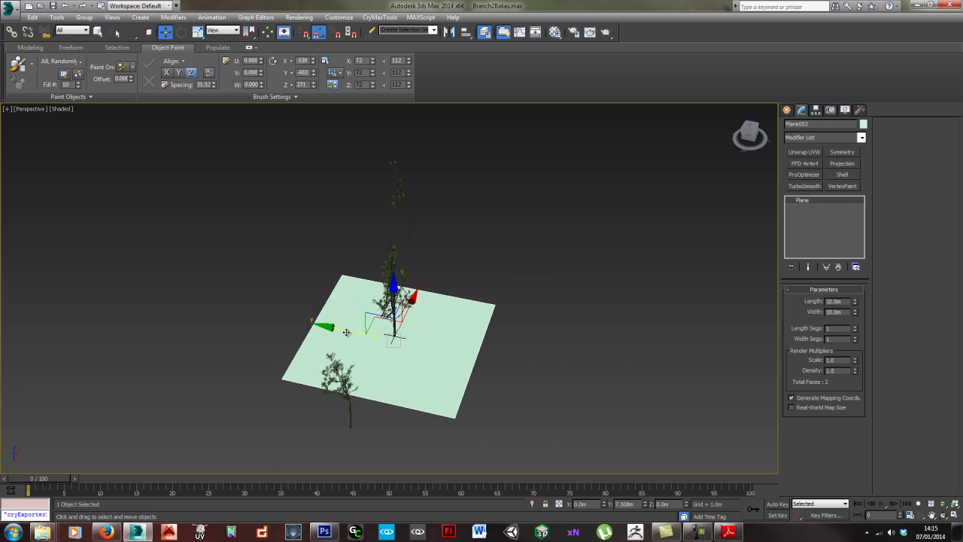
{"action": "right_click", "coordinate": [645, 506]}
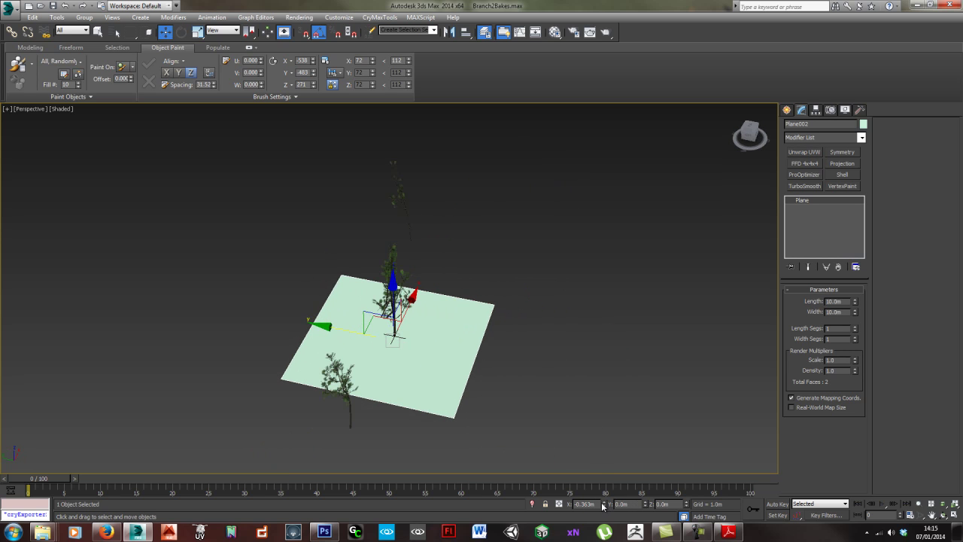
{"action": "right_click", "coordinate": [606, 504]}
{"action": "middle_click_drag", "start_coordinate": [600, 412], "coordinate": [529, 391], "text": "alt"}
{"action": "left_click_drag", "start_coordinate": [395, 284], "coordinate": [395, 307]}
{"action": "left_click", "coordinate": [559, 347]}
Rotate the largest tree about its X axis so it lies flat from its trunk base.
{"action": "middle_click_drag", "start_coordinate": [384, 330], "coordinate": [391, 337], "text": "alt"}
{"action": "scroll", "coordinate": [393, 327], "scroll_direction": "up", "scroll_amount": 4}
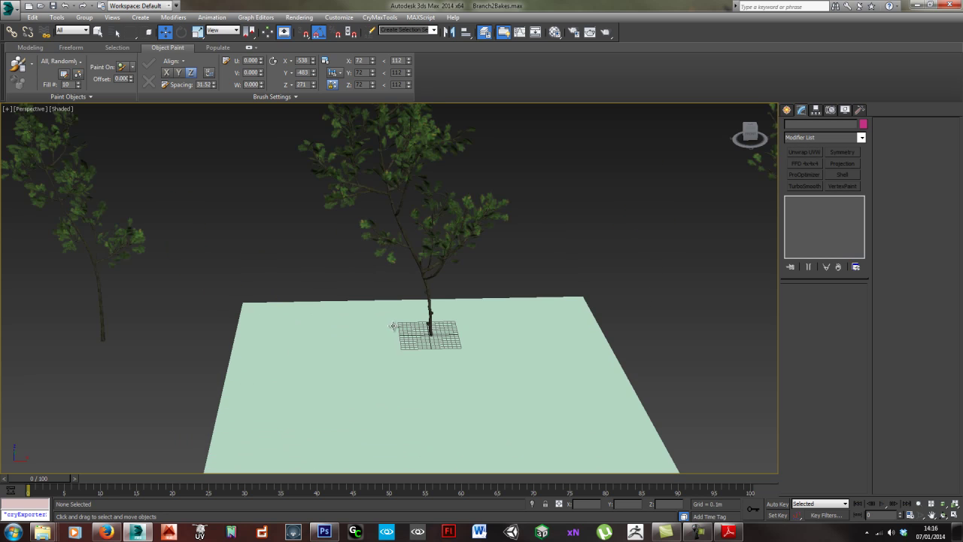
{"action": "left_click", "coordinate": [419, 267]}
{"action": "middle_click_drag", "start_coordinate": [404, 289], "coordinate": [447, 326], "text": "alt"}
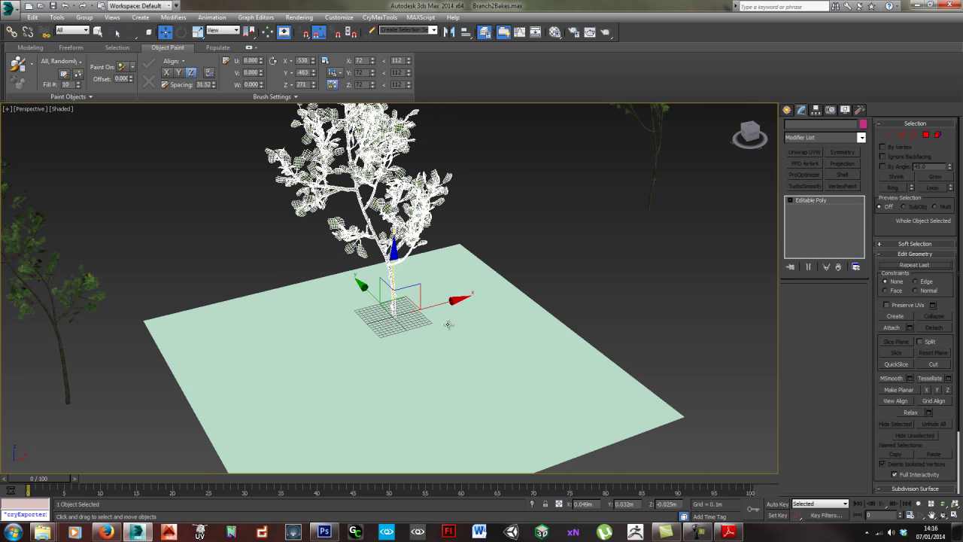
{"action": "key", "text": "e"}
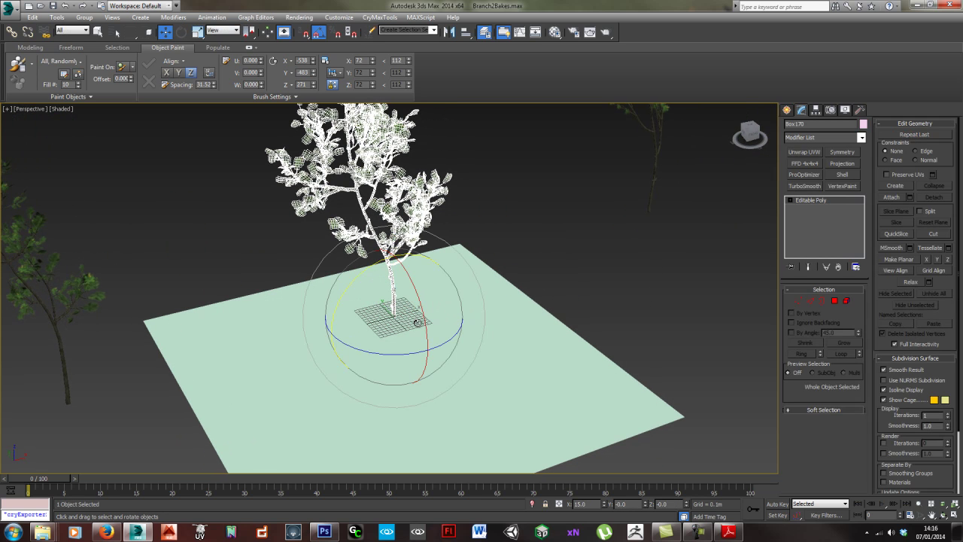
{"action": "left_click_drag", "start_coordinate": [422, 325], "coordinate": [413, 281]}
Rotate the smaller densely leaved tree about X to -80 degrees so it lies down like the largest tree.
{"action": "middle_click_drag", "start_coordinate": [413, 282], "coordinate": [265, 316], "text": "alt"}
{"action": "left_click", "coordinate": [199, 244]}
{"action": "left_click", "coordinate": [209, 256]}
{"action": "left_click_drag", "start_coordinate": [215, 372], "coordinate": [213, 336]}
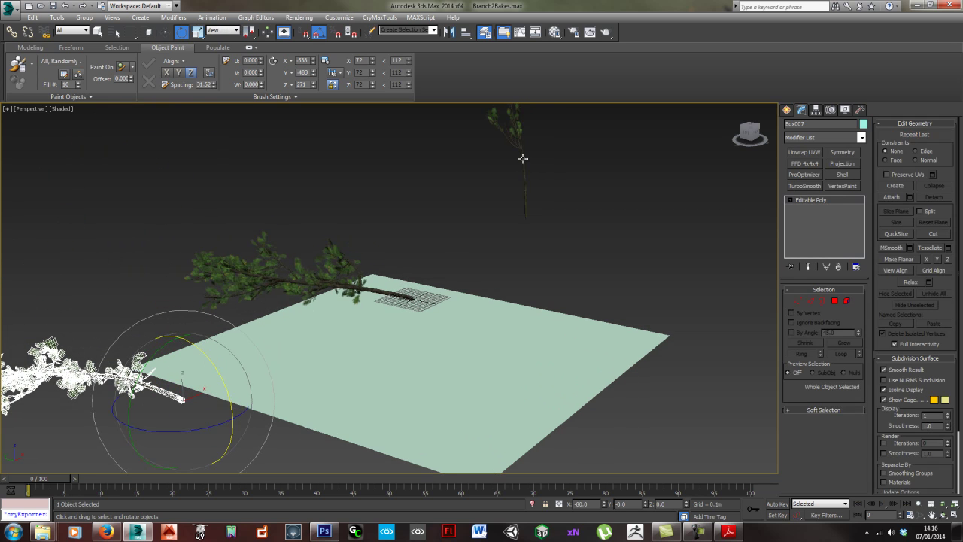
Rotate the sparsely leaved tree about X to -80 degrees so it lies down like the other two trees.
{"action": "left_click", "coordinate": [522, 159]}
{"action": "middle_click_drag", "start_coordinate": [522, 159], "coordinate": [519, 275]}
{"action": "left_click_drag", "start_coordinate": [560, 260], "coordinate": [537, 228]}
{"action": "middle_click_drag", "start_coordinate": [641, 280], "coordinate": [568, 299], "text": "alt"}
{"action": "left_click_drag", "start_coordinate": [575, 249], "coordinate": [577, 265]}
Switch to the Top view and hide the grid, with all three trees and the plane in view.
{"action": "middle_click_drag", "start_coordinate": [578, 265], "coordinate": [383, 326], "text": "alt"}
{"action": "key", "text": "t"}
{"action": "key", "text": "x"}
{"action": "scroll", "coordinate": [406, 329], "scroll_direction": "down", "scroll_amount": 5}
{"action": "key", "text": "z"}
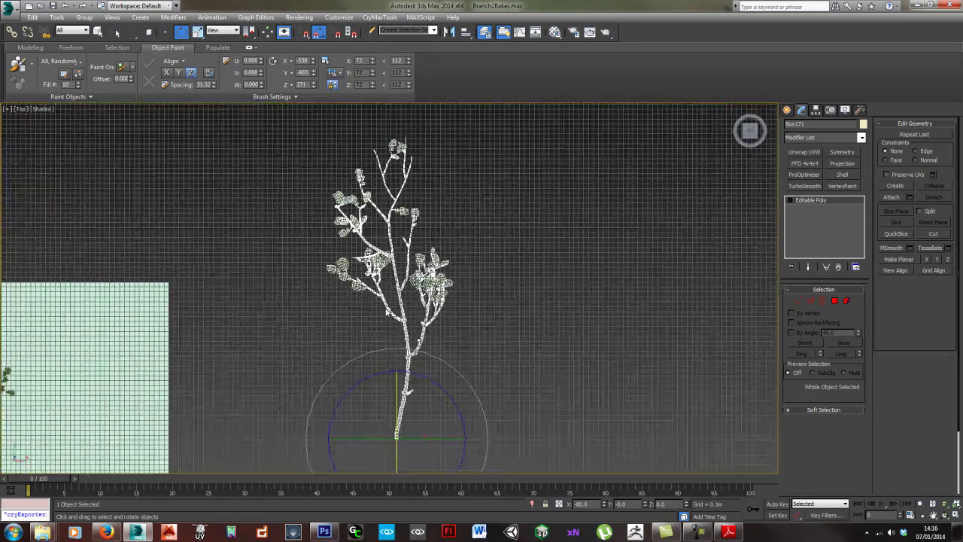
{"action": "scroll", "coordinate": [339, 351], "scroll_direction": "down", "scroll_amount": 2}
{"action": "middle_click_drag", "start_coordinate": [340, 350], "coordinate": [456, 307]}
{"action": "scroll", "coordinate": [396, 336], "scroll_direction": "down", "scroll_amount": 2}
{"action": "key", "text": "g"}
{"action": "middle_click_drag", "start_coordinate": [406, 352], "coordinate": [456, 313]}
Move the largest tree down so that all of it lies within the plane.
{"action": "left_click", "coordinate": [392, 266]}
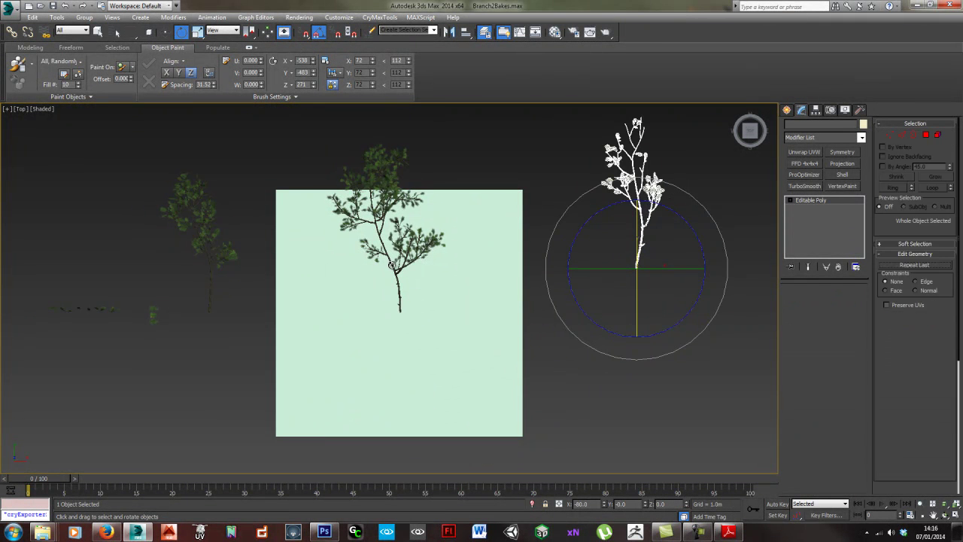
{"action": "key", "text": "w"}
{"action": "left_click_drag", "start_coordinate": [426, 286], "coordinate": [438, 380]}
Select all three trees and scale them up uniformly together until the largest tree nearly spans the plane's height.
{"action": "key", "text": "r"}
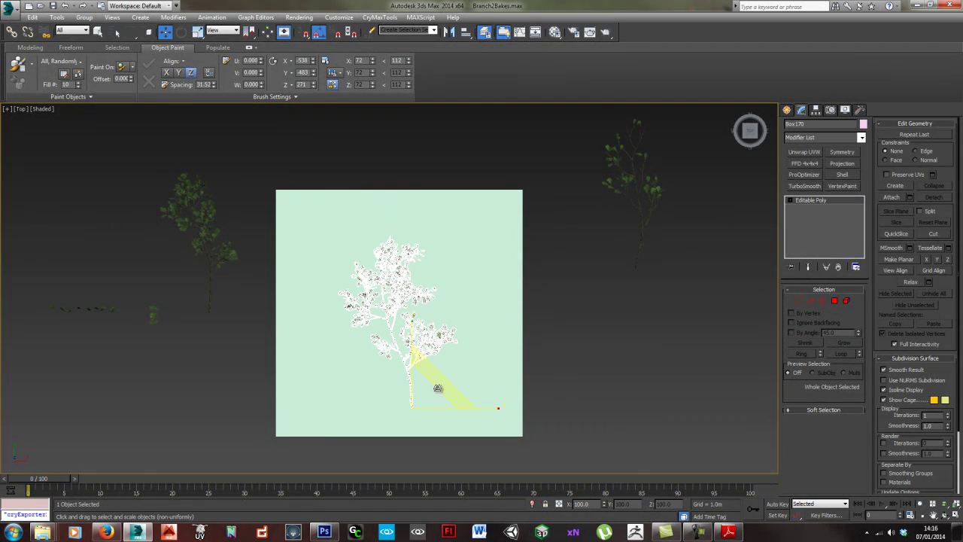
{"action": "left_click", "coordinate": [210, 259], "text": "ctrl"}
{"action": "left_click", "coordinate": [639, 212], "text": "ctrl"}
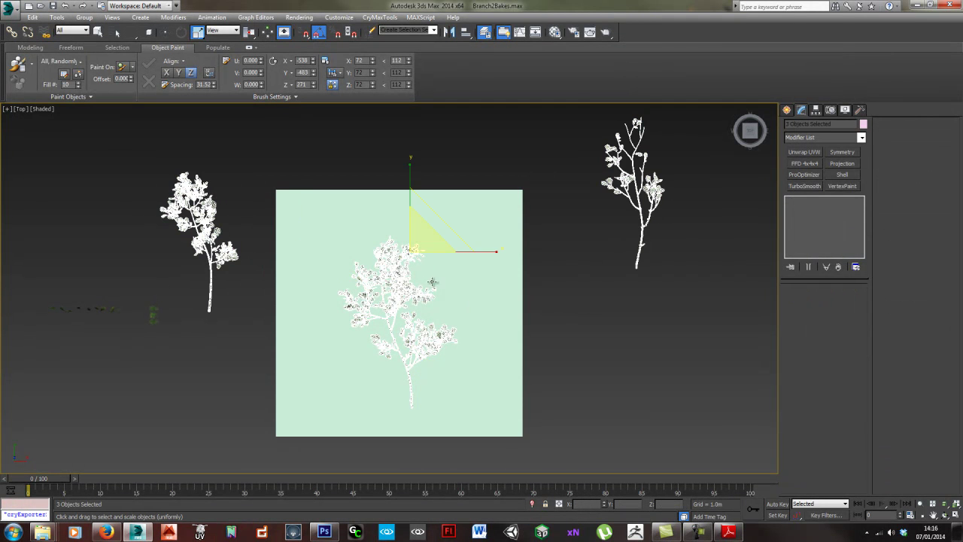
{"action": "left_click_drag", "start_coordinate": [421, 247], "coordinate": [446, 194]}
{"action": "key", "text": "w"}
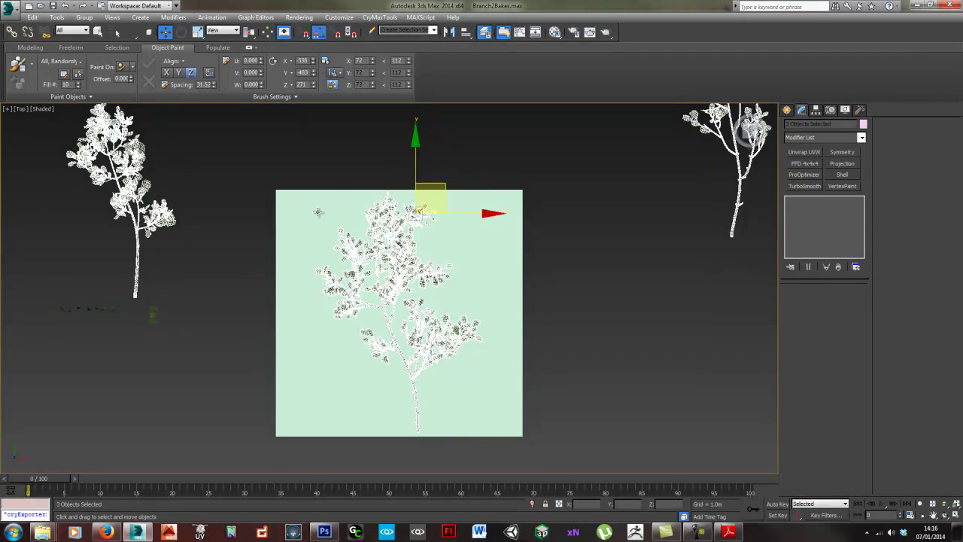
{"action": "left_click_drag", "start_coordinate": [443, 183], "coordinate": [443, 185]}
Change the plane's object color to red so the trees stand out against it.
{"action": "left_click", "coordinate": [502, 300]}
{"action": "left_click", "coordinate": [864, 125]}
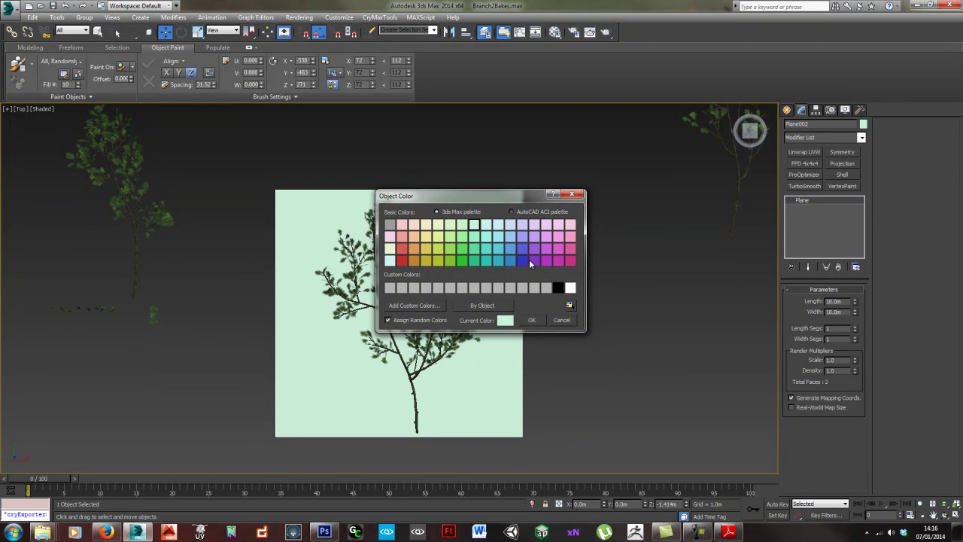
{"action": "left_click", "coordinate": [523, 261]}
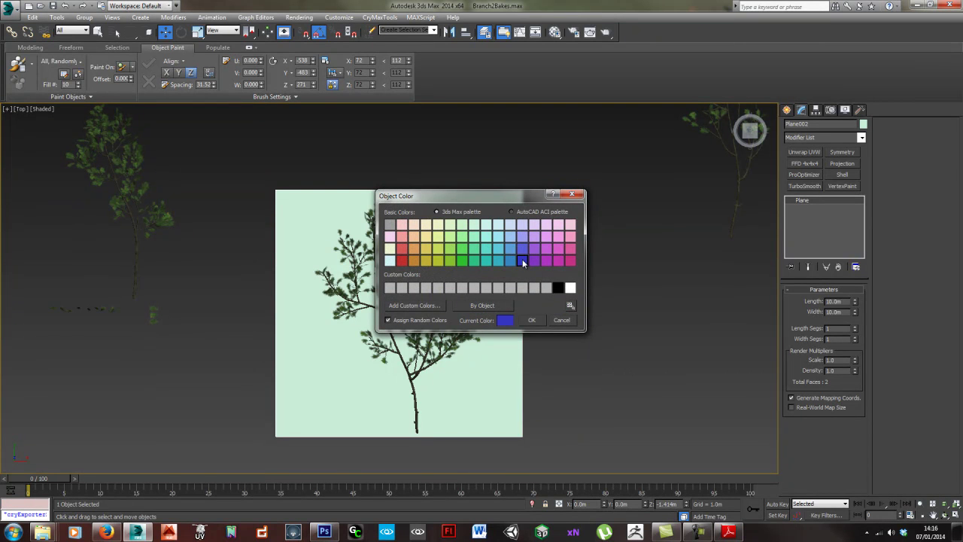
{"action": "left_click", "coordinate": [402, 261]}
{"action": "left_click", "coordinate": [530, 320]}
{"action": "left_click", "coordinate": [632, 338]}
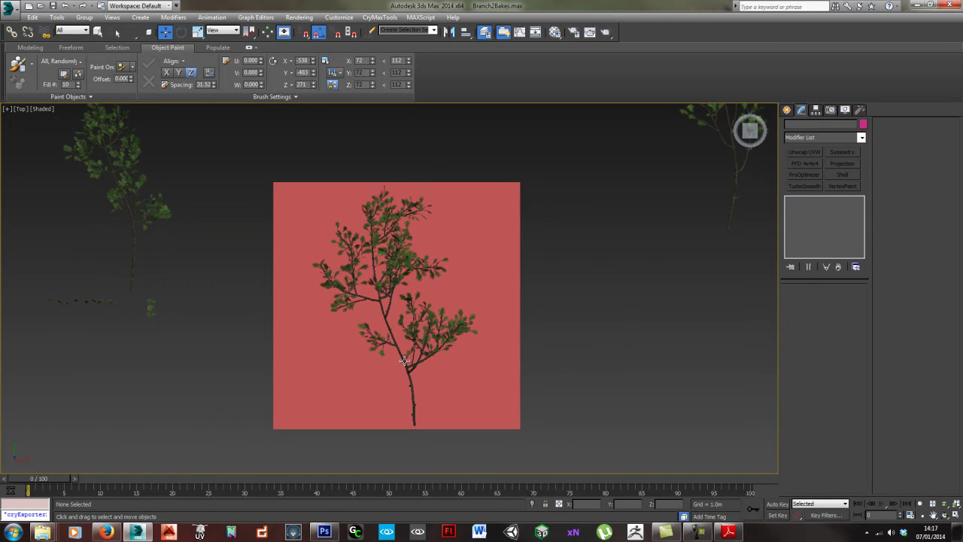
Move the smaller densely leaved tree onto the plane, turn it upside down, and place it along the plane's left edge.
{"action": "left_click", "coordinate": [123, 200]}
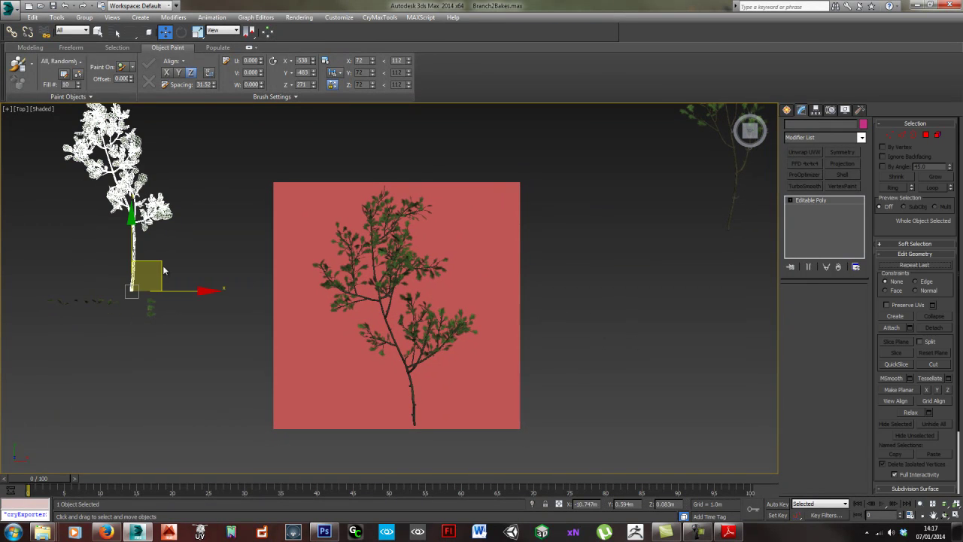
{"action": "left_click_drag", "start_coordinate": [159, 266], "coordinate": [214, 361]}
{"action": "key", "text": "e"}
{"action": "left_click_drag", "start_coordinate": [374, 334], "coordinate": [341, 312]}
{"action": "key", "text": "w"}
{"action": "left_click_drag", "start_coordinate": [350, 348], "coordinate": [338, 211]}
{"action": "left_click", "coordinate": [383, 298]}
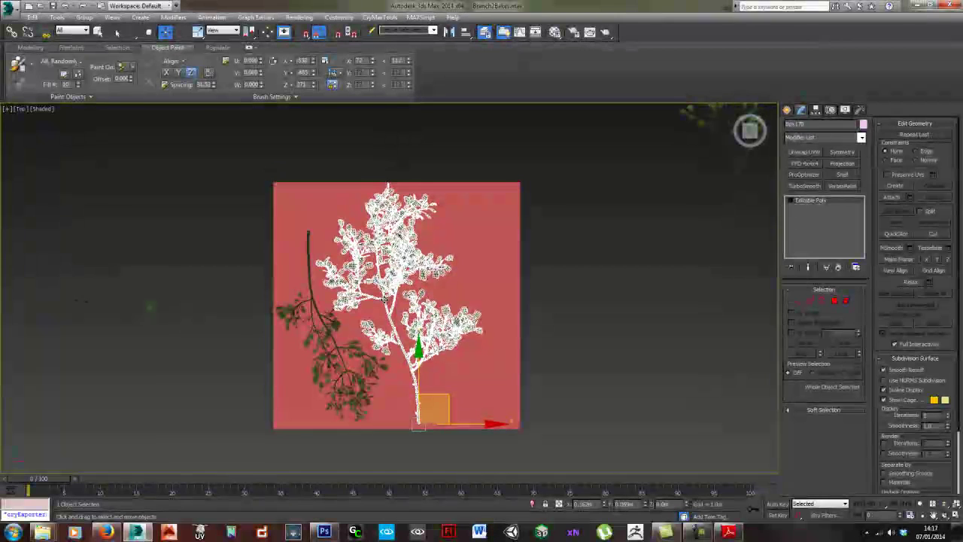
{"action": "left_click", "coordinate": [569, 311]}
Move the sparsely leaved tree onto the plane along its right edge, beside the largest tree.
{"action": "middle_click_drag", "start_coordinate": [520, 266], "coordinate": [380, 327]}
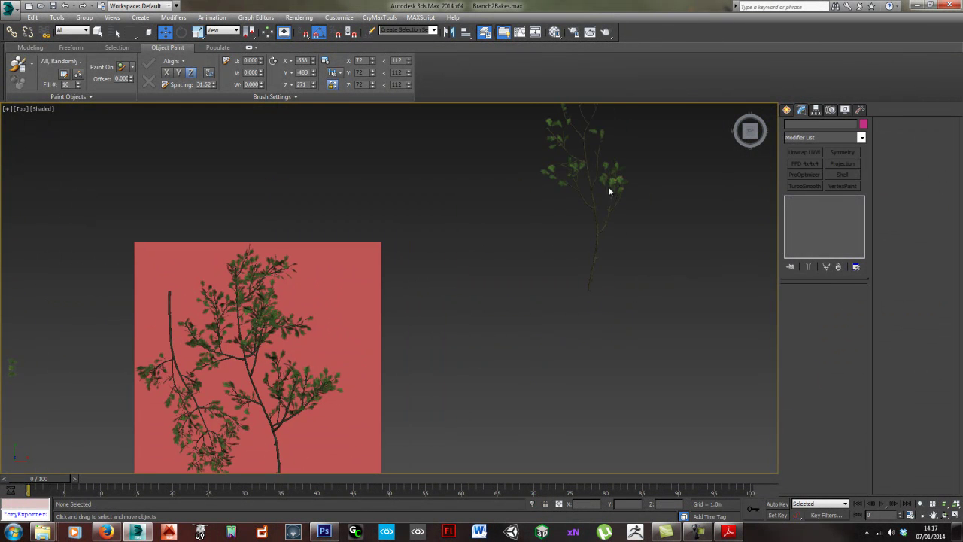
{"action": "left_click", "coordinate": [590, 182]}
{"action": "left_click_drag", "start_coordinate": [590, 182], "coordinate": [351, 344]}
{"action": "middle_click_drag", "start_coordinate": [411, 338], "coordinate": [535, 250]}
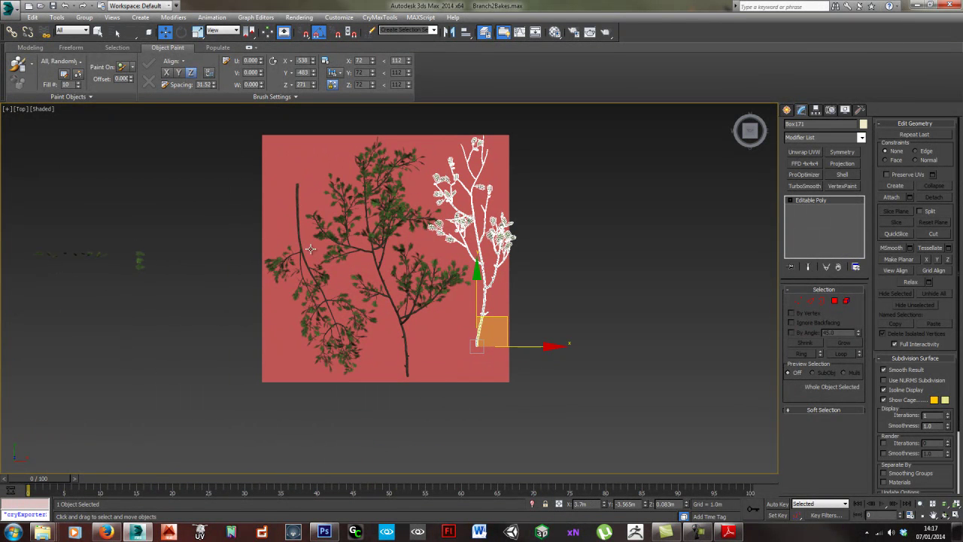
Move the smaller dense tree off the plane's left side, and tilt the largest tree anticlockwise, repositioning it with its base near the bottom edge.
{"action": "left_click_drag", "start_coordinate": [276, 260], "coordinate": [196, 298]}
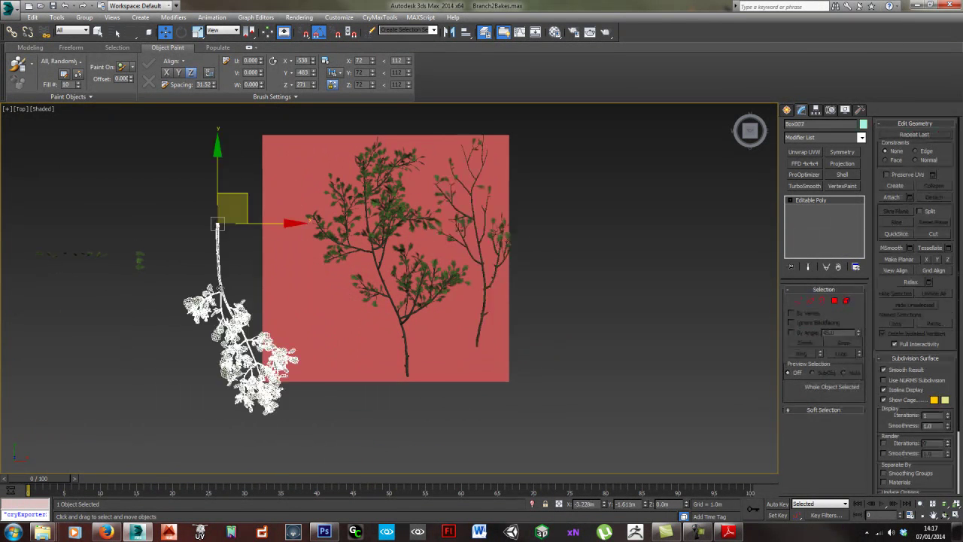
{"action": "left_click", "coordinate": [376, 263]}
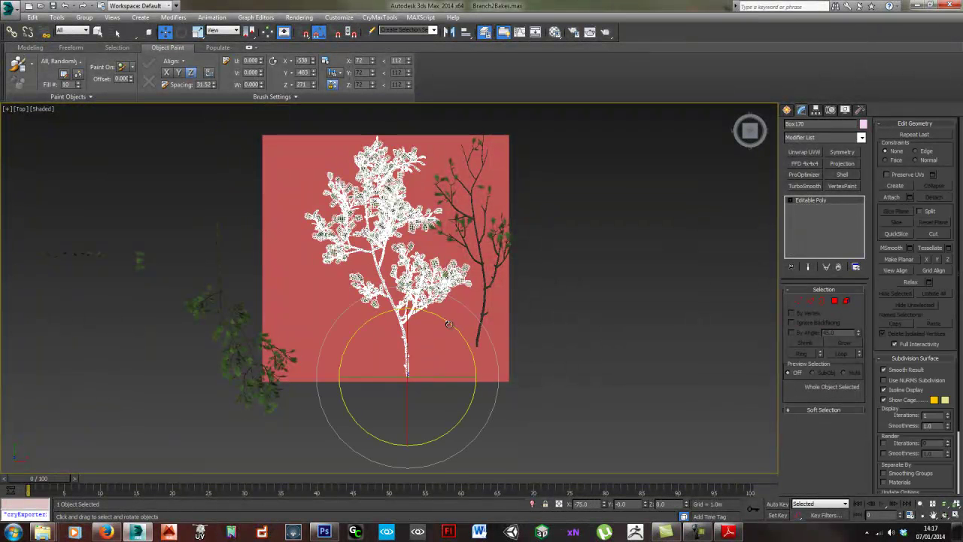
{"action": "key", "text": "e"}
{"action": "left_click_drag", "start_coordinate": [465, 406], "coordinate": [476, 398]}
{"action": "key", "text": "w"}
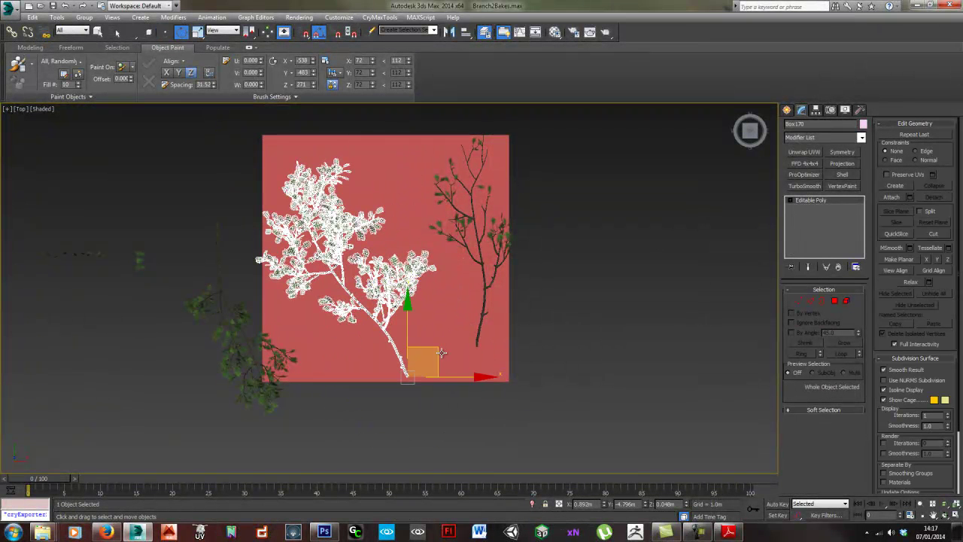
{"action": "left_click_drag", "start_coordinate": [440, 353], "coordinate": [451, 340]}
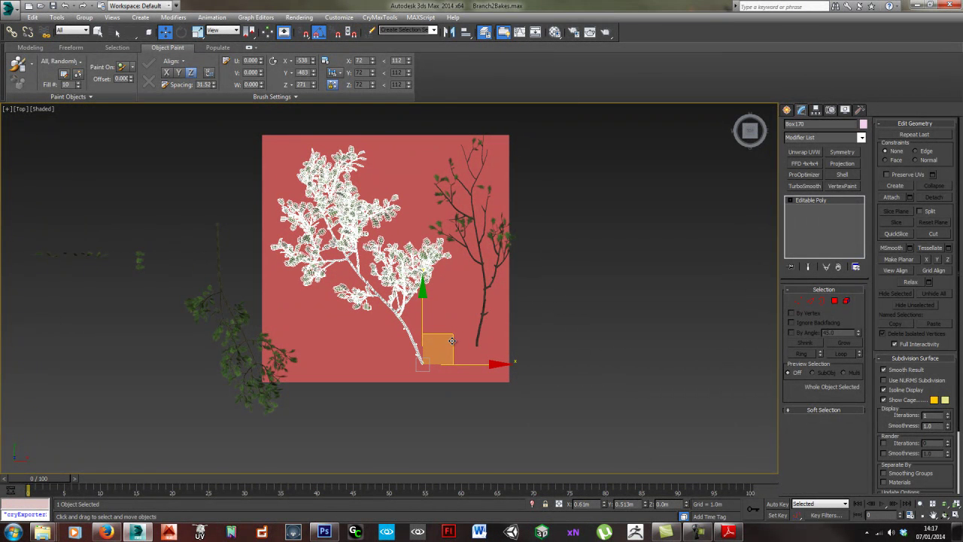
{"action": "mouse_move", "coordinate": [451, 341]}
{"action": "left_mouse_down"}
{"action": "mouse_move", "coordinate": [439, 348]}
{"action": "mouse_move", "coordinate": [456, 345]}
{"action": "left_mouse_up"}
{"action": "key", "text": "r"}
{"action": "key", "text": "w"}
{"action": "left_click", "coordinate": [582, 324]}
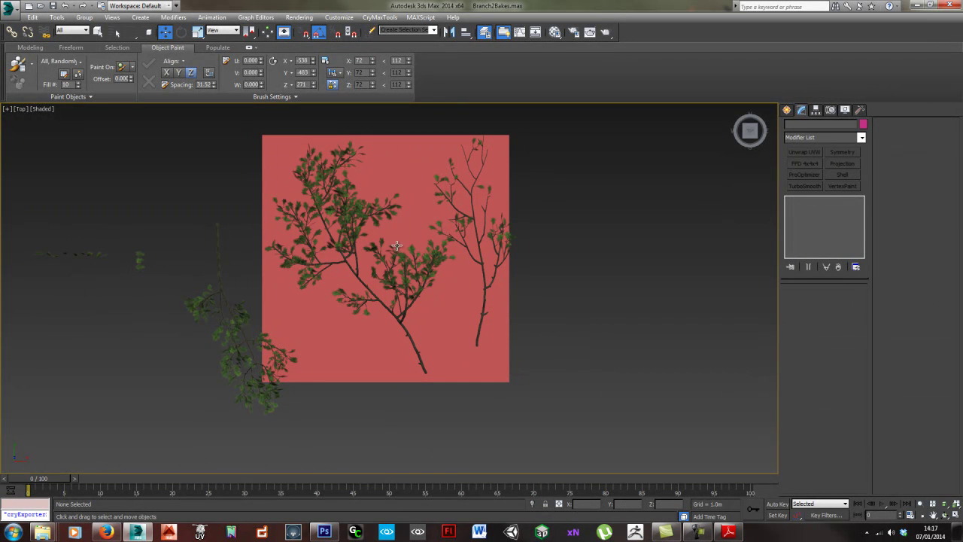
Adjust the sparse tree's position in the gap between the largest tree and the plane's right edge.
{"action": "left_click", "coordinate": [401, 320]}
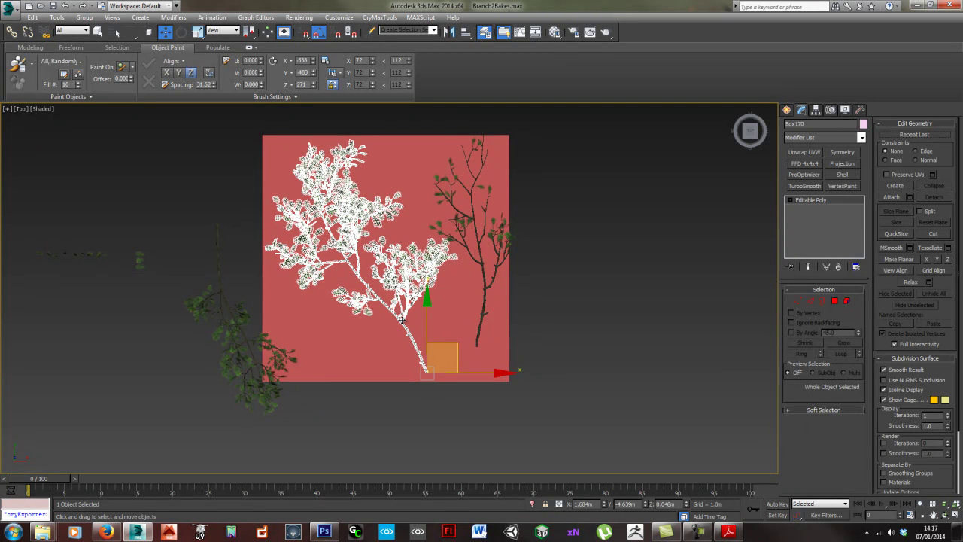
{"action": "left_click", "coordinate": [576, 298]}
{"action": "left_click_drag", "start_coordinate": [480, 243], "coordinate": [461, 221]}
{"action": "left_click", "coordinate": [556, 238]}
{"action": "scroll", "coordinate": [454, 226], "scroll_direction": "up", "scroll_amount": 2}
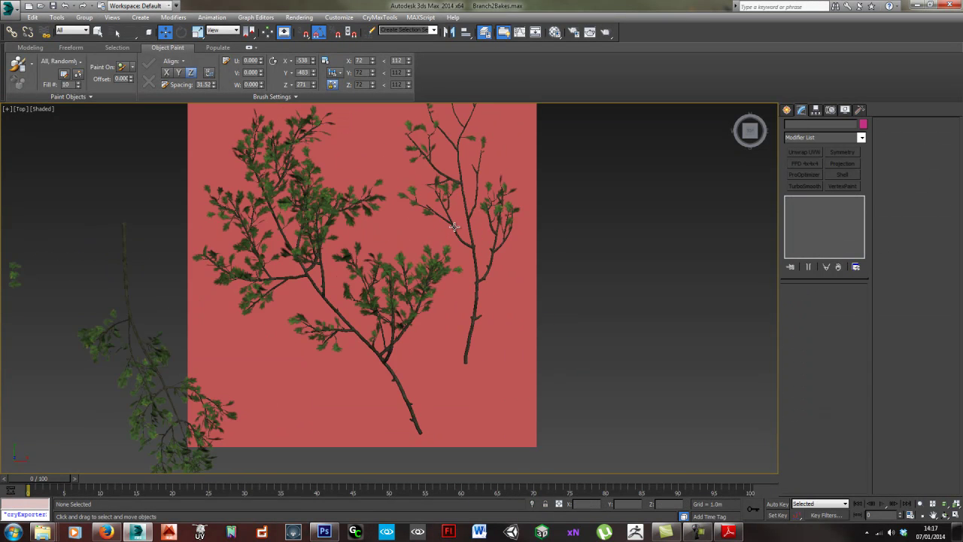
{"action": "middle_click_drag", "start_coordinate": [471, 263], "coordinate": [462, 308]}
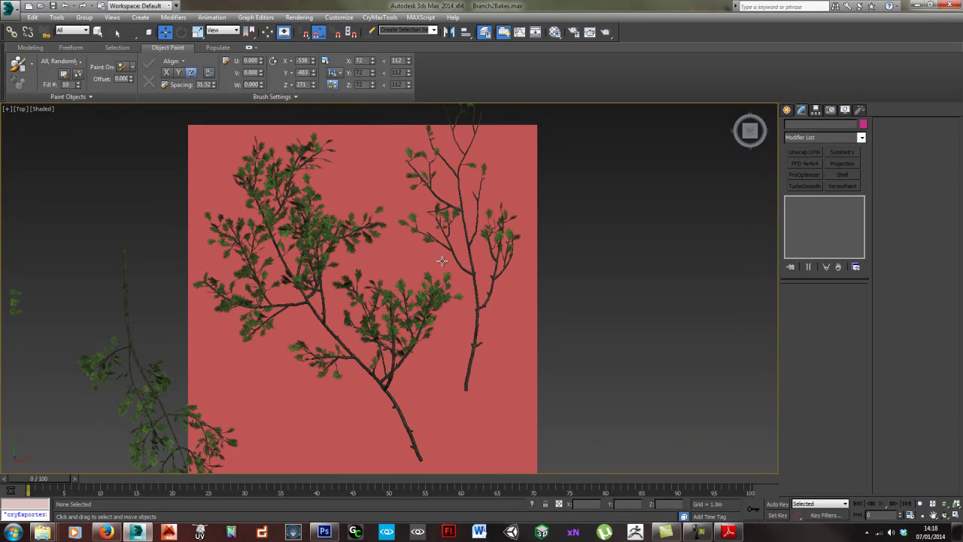
{"action": "left_click", "coordinate": [490, 301]}
{"action": "left_click_drag", "start_coordinate": [490, 301], "coordinate": [497, 316]}
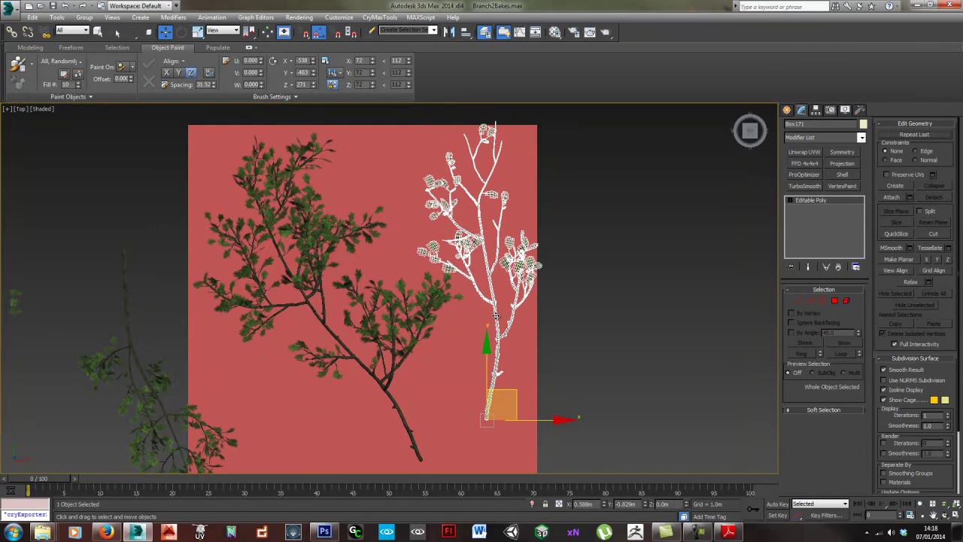
Rotate the sparse tree half a turn about its trunk base and move it up beside the largest tree.
{"action": "middle_click_drag", "start_coordinate": [519, 324], "coordinate": [482, 306]}
{"action": "scroll", "coordinate": [523, 271], "scroll_direction": "down", "scroll_amount": 3}
{"action": "key", "text": "e"}
{"action": "left_click_drag", "start_coordinate": [513, 353], "coordinate": [497, 263]}
{"action": "key", "text": "w"}
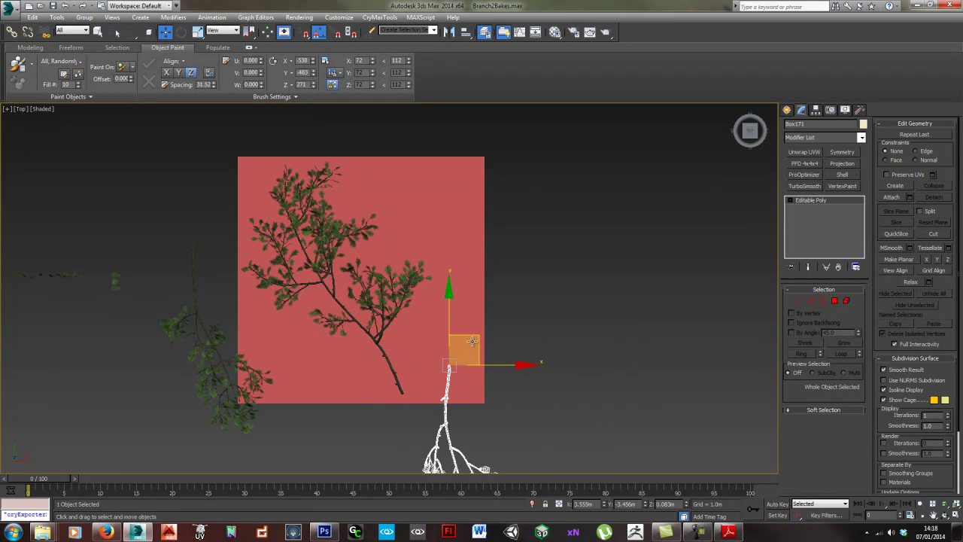
{"action": "left_click_drag", "start_coordinate": [474, 340], "coordinate": [471, 161]}
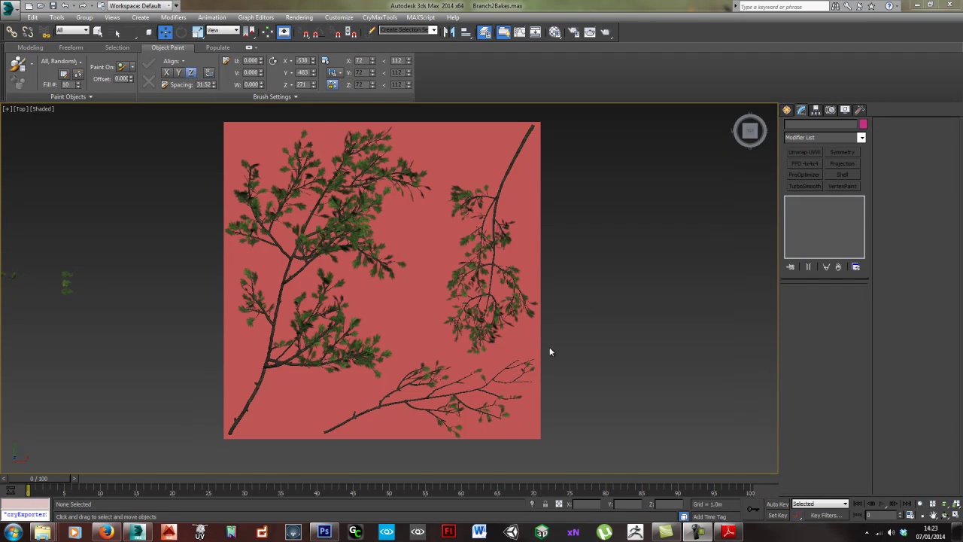
Select the plane and examine from above how its edges divide it into a section for each tree.
{"action": "left_click", "coordinate": [302, 415]}
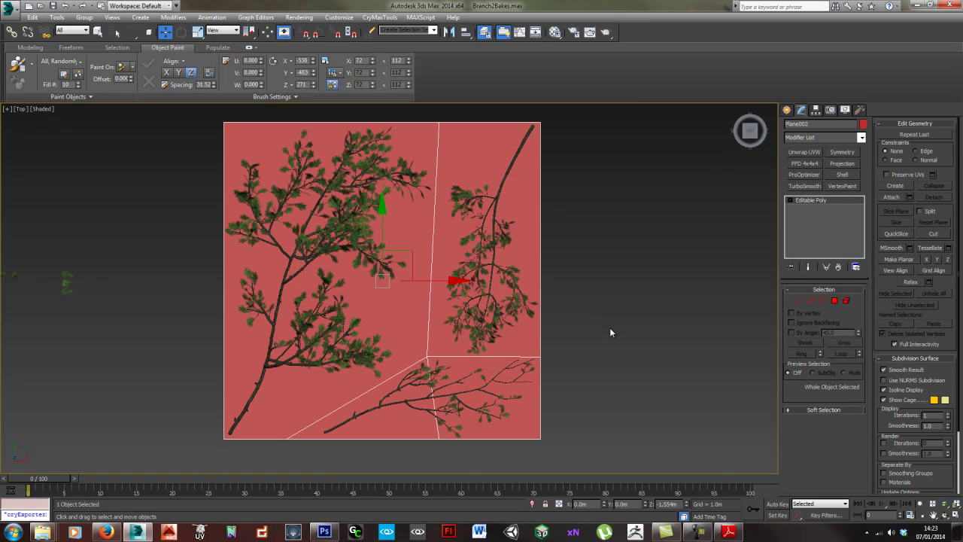
{"action": "middle_click_drag", "start_coordinate": [439, 352], "coordinate": [471, 286], "text": "alt"}
{"action": "key", "text": "t"}
{"action": "key", "text": "z"}
{"action": "middle_click_drag", "start_coordinate": [442, 332], "coordinate": [418, 303]}
{"action": "scroll", "coordinate": [451, 325], "scroll_direction": "up", "scroll_amount": 3}
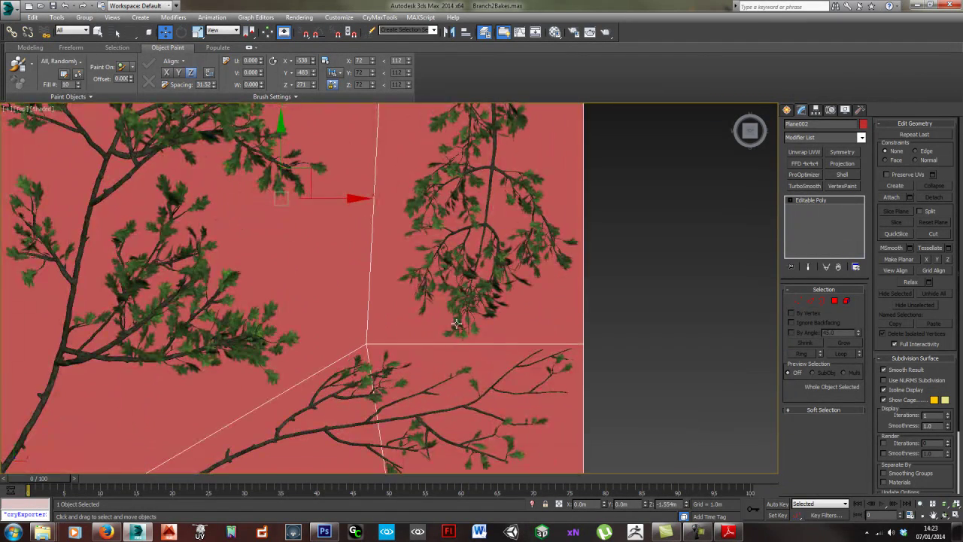
{"action": "middle_click_drag", "start_coordinate": [437, 218], "coordinate": [424, 348]}
{"action": "scroll", "coordinate": [426, 258], "scroll_direction": "down", "scroll_amount": 2}
{"action": "middle_click_drag", "start_coordinate": [387, 113], "coordinate": [381, 195]}
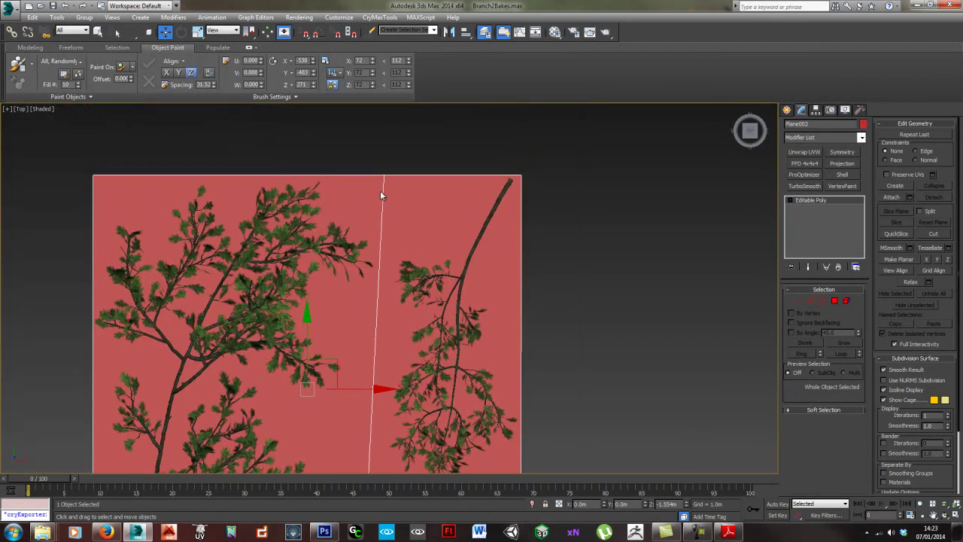
{"action": "middle_click_drag", "start_coordinate": [395, 378], "coordinate": [393, 236]}
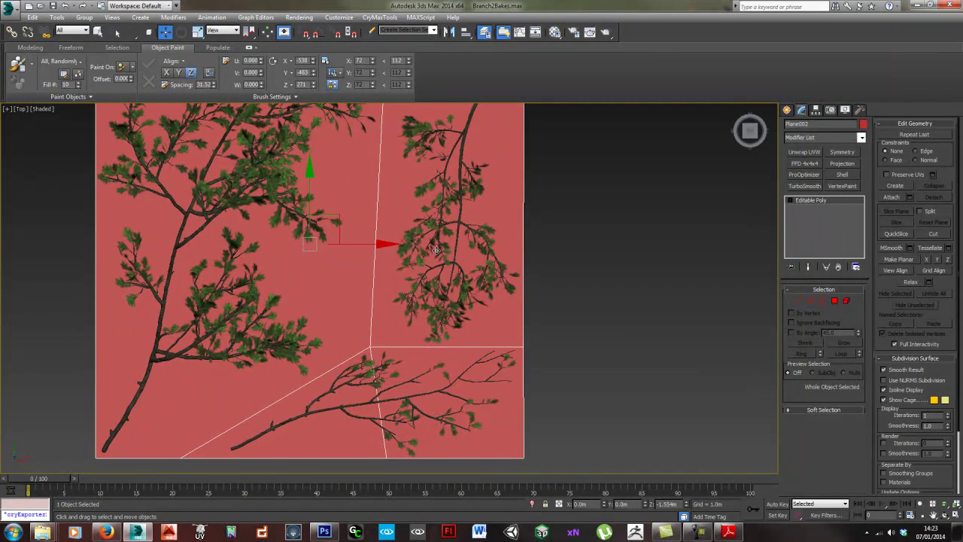
{"action": "middle_click_drag", "start_coordinate": [458, 226], "coordinate": [434, 273]}
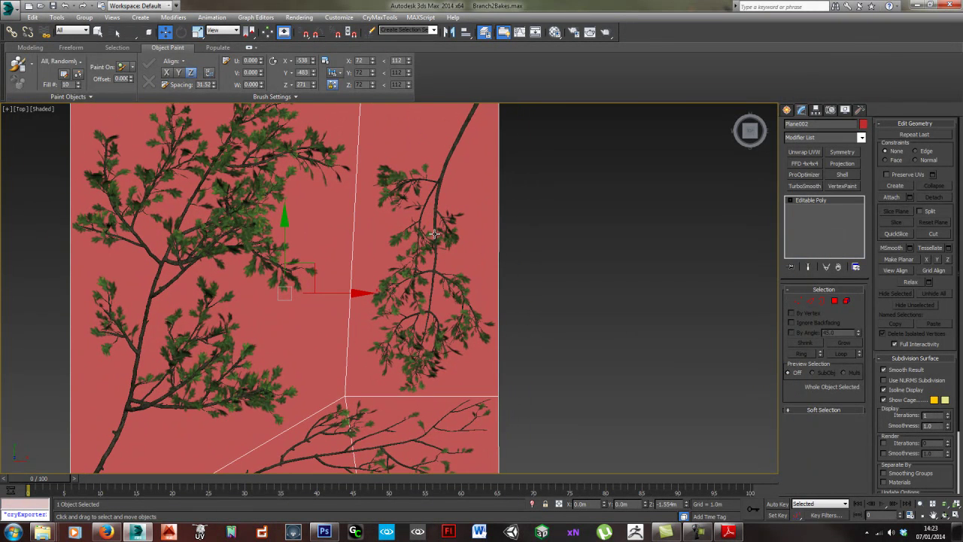
{"action": "middle_click_drag", "start_coordinate": [408, 274], "coordinate": [335, 230]}
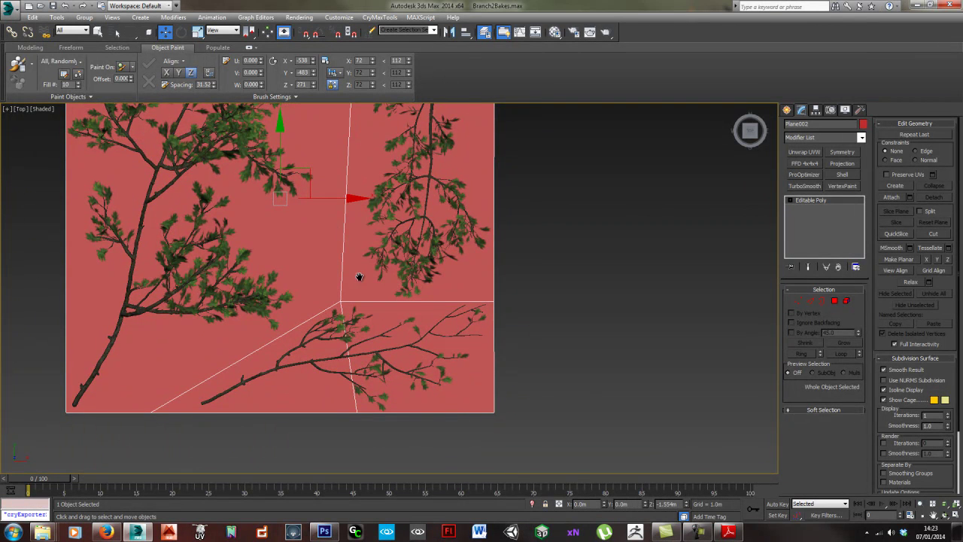
{"action": "middle_click_drag", "start_coordinate": [359, 277], "coordinate": [409, 301]}
{"action": "scroll", "coordinate": [408, 236], "scroll_direction": "down", "scroll_amount": 3}
{"action": "middle_click_drag", "start_coordinate": [408, 236], "coordinate": [415, 305]}
{"action": "middle_click_drag", "start_coordinate": [383, 366], "coordinate": [391, 339]}
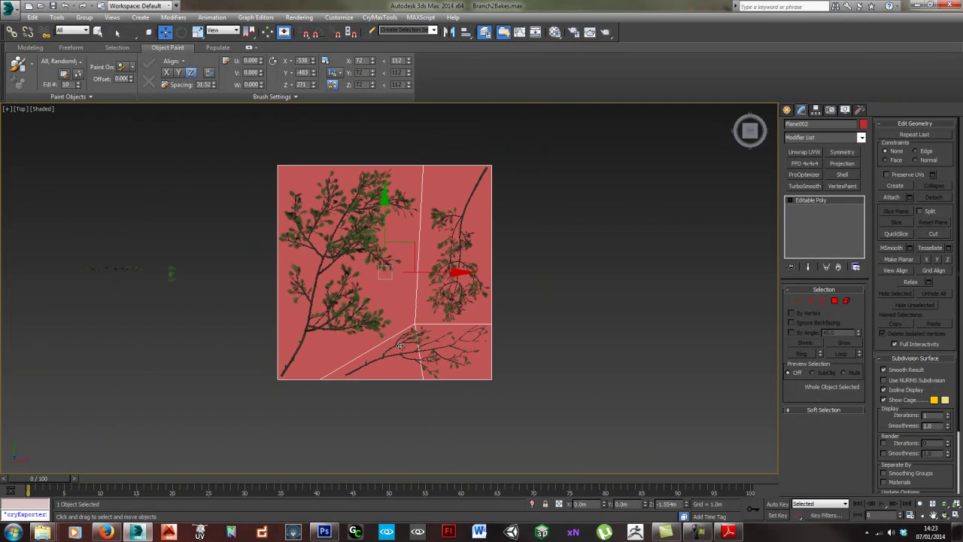
{"action": "scroll", "coordinate": [400, 346], "scroll_direction": "up", "scroll_amount": 3}
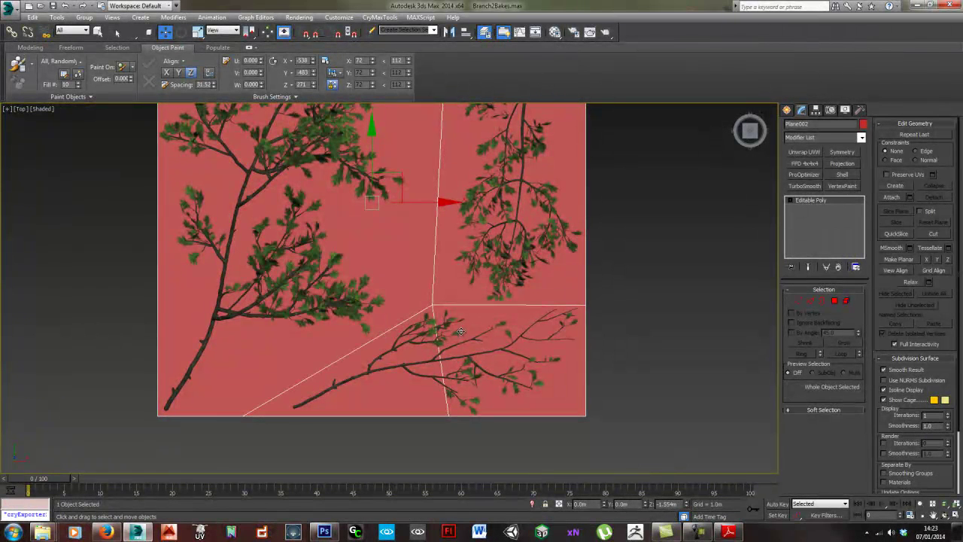
{"action": "middle_click_drag", "start_coordinate": [487, 299], "coordinate": [433, 437]}
Show edged faces and scale the smaller dense tree slightly wider along X within its section of the plane.
{"action": "left_click", "coordinate": [467, 276]}
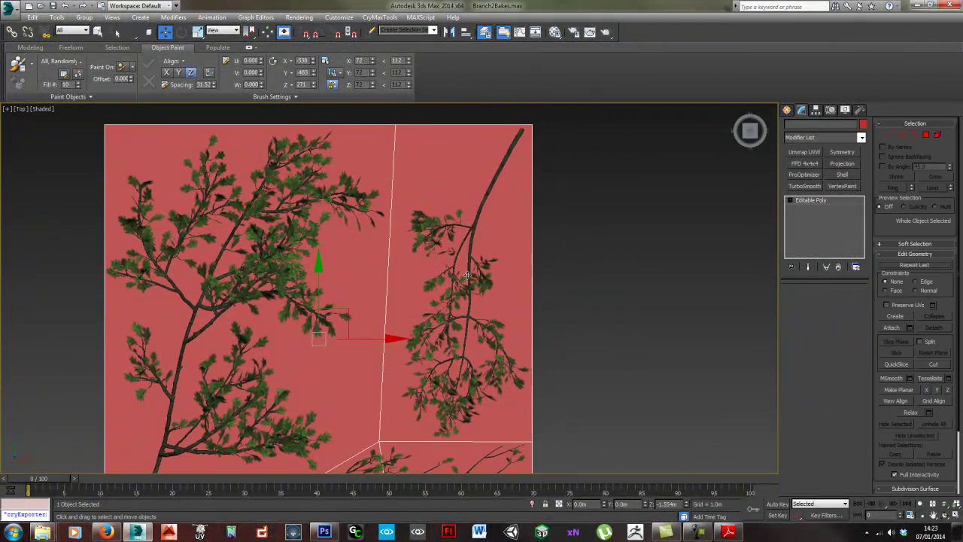
{"action": "key", "text": "F4"}
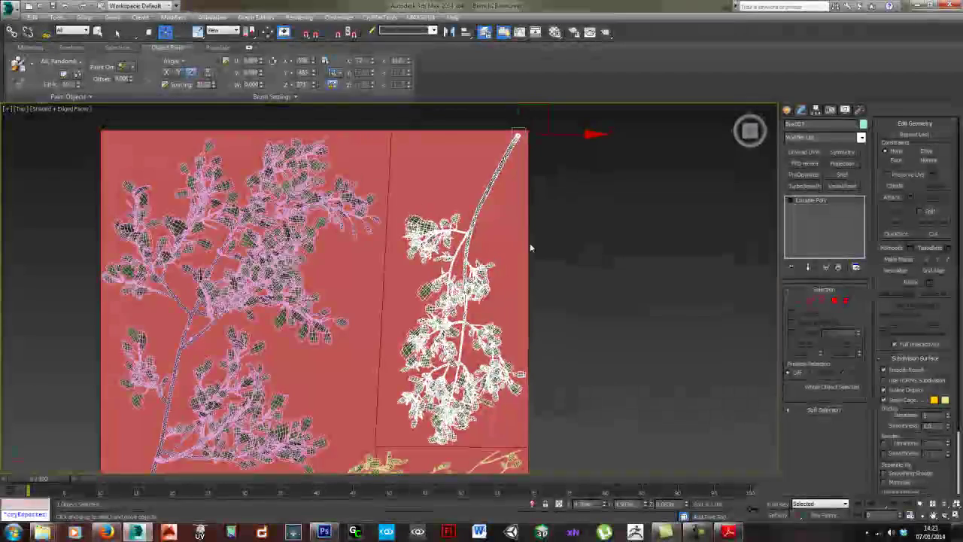
{"action": "middle_click_drag", "start_coordinate": [572, 147], "coordinate": [552, 218]}
{"action": "key", "text": "r"}
{"action": "left_click_drag", "start_coordinate": [566, 200], "coordinate": [575, 200]}
{"action": "middle_click_drag", "start_coordinate": [533, 299], "coordinate": [521, 234]}
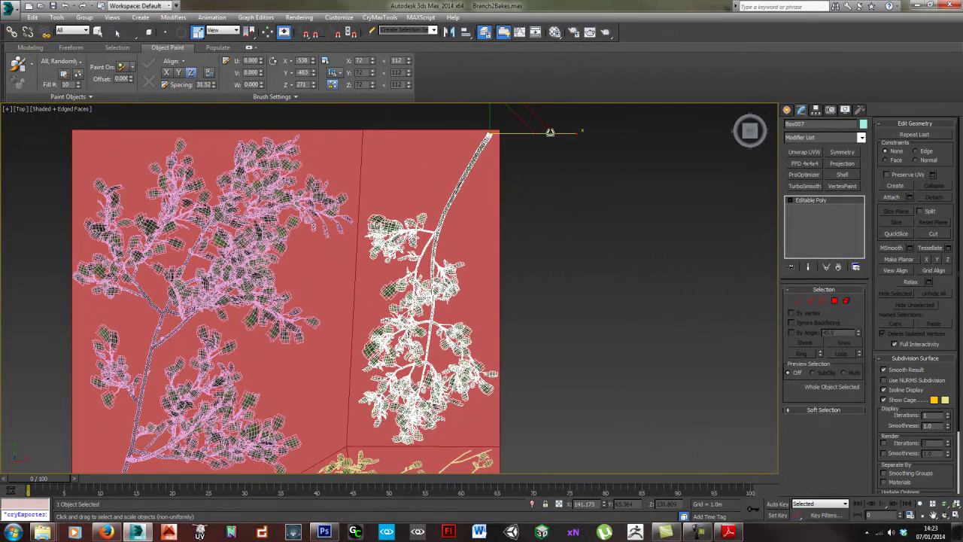
{"action": "left_click_drag", "start_coordinate": [558, 134], "coordinate": [560, 134]}
{"action": "key", "text": "w"}
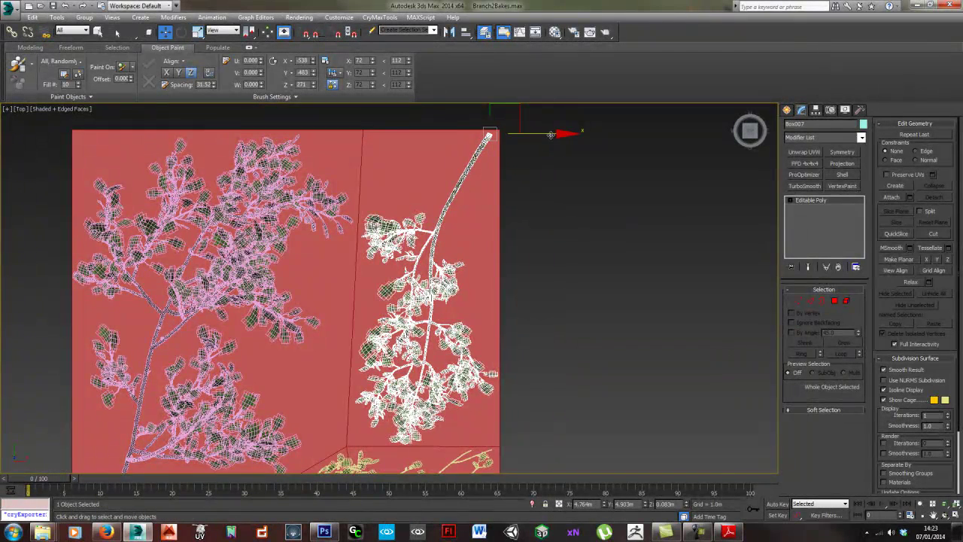
Deselect the smaller dense tree and turn off the edged-faces display in the top view.
{"action": "left_click", "coordinate": [559, 204]}
{"action": "middle_click_drag", "start_coordinate": [451, 360], "coordinate": [488, 258]}
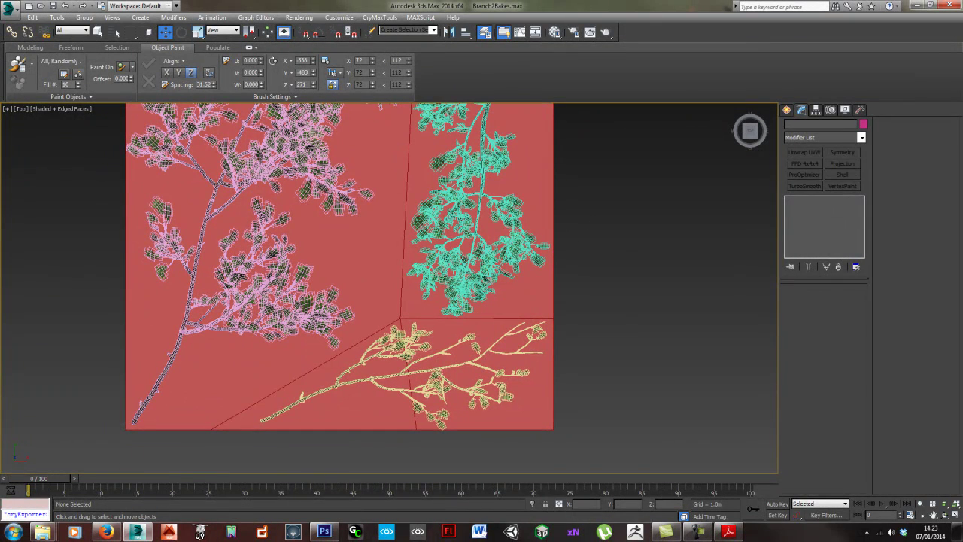
{"action": "key", "text": "F4"}
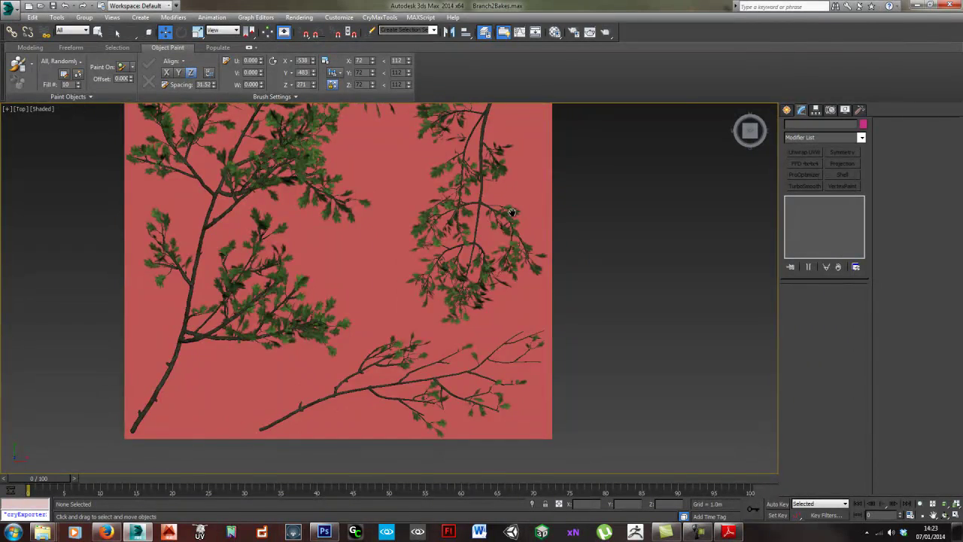
Examine the shaded layout of the three trees from above, checking their spacing and how they fill the plane.
{"action": "scroll", "coordinate": [457, 207], "scroll_direction": "up", "scroll_amount": 5}
{"action": "scroll", "coordinate": [457, 207], "scroll_direction": "up", "scroll_amount": 3}
{"action": "scroll", "coordinate": [470, 222], "scroll_direction": "down", "scroll_amount": 8}
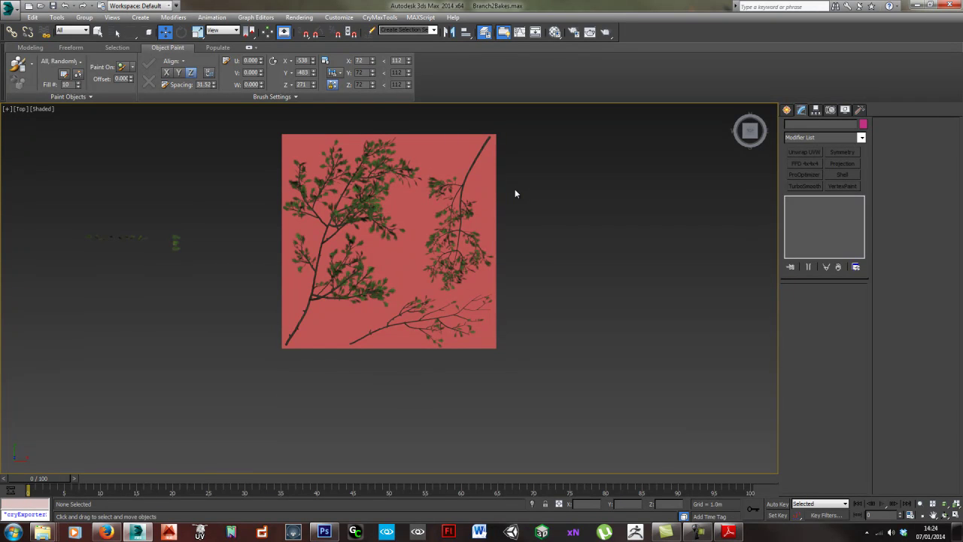
{"action": "scroll", "coordinate": [409, 231], "scroll_direction": "down", "scroll_amount": 2}
{"action": "scroll", "coordinate": [404, 244], "scroll_direction": "up", "scroll_amount": 5}
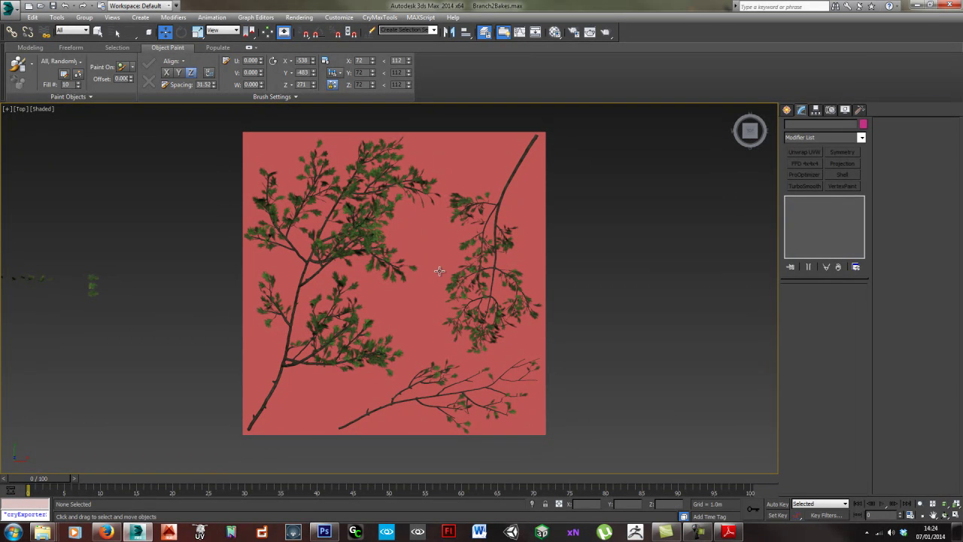
{"action": "mouse_move", "coordinate": [443, 302]}
{"action": "middle_mouse_down"}
{"action": "mouse_move", "coordinate": [437, 295]}
{"action": "mouse_move", "coordinate": [437, 308]}
{"action": "middle_mouse_up"}
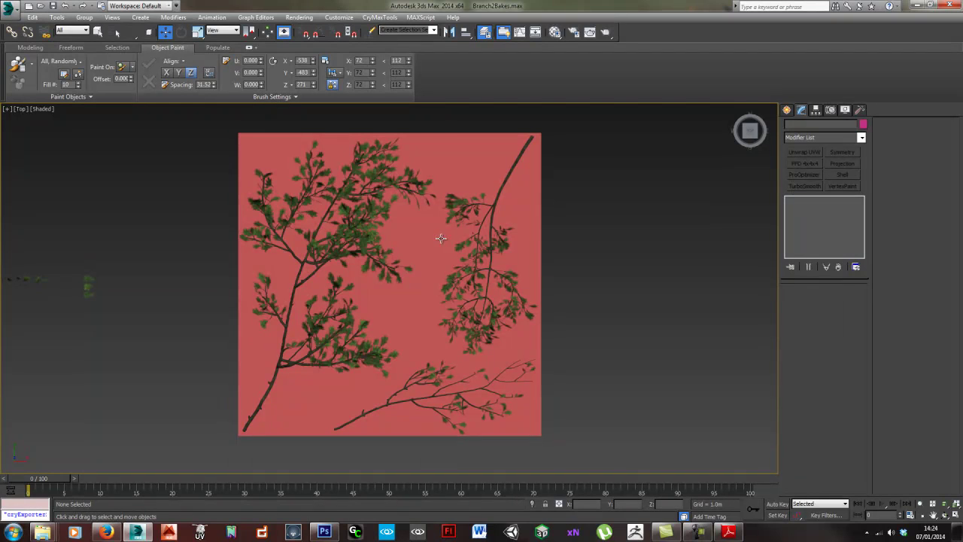
{"action": "middle_click_drag", "start_coordinate": [436, 266], "coordinate": [438, 263]}
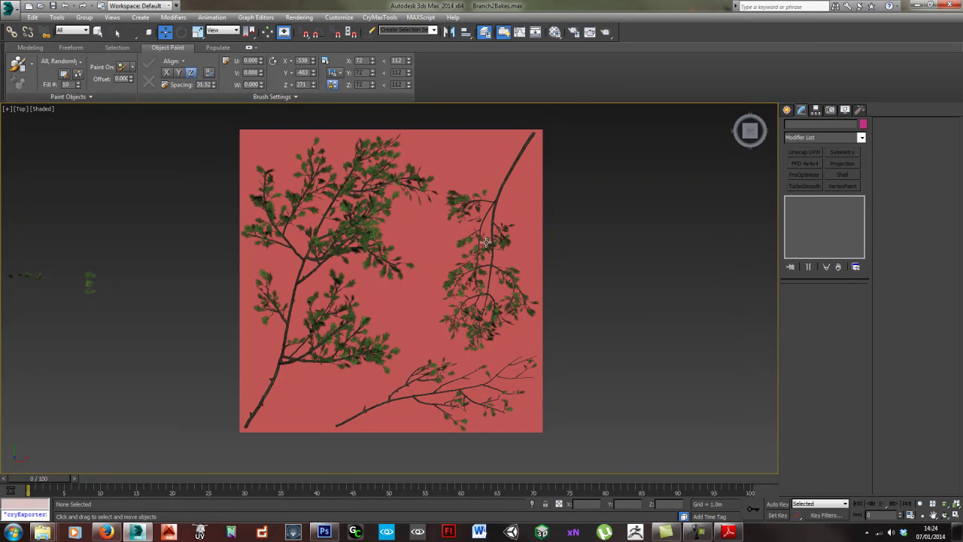
{"action": "middle_click_drag", "start_coordinate": [473, 277], "coordinate": [475, 284]}
{"action": "scroll", "coordinate": [463, 284], "scroll_direction": "up", "scroll_amount": 2}
{"action": "middle_click_drag", "start_coordinate": [395, 297], "coordinate": [408, 294]}
{"action": "scroll", "coordinate": [404, 290], "scroll_direction": "down", "scroll_amount": 2}
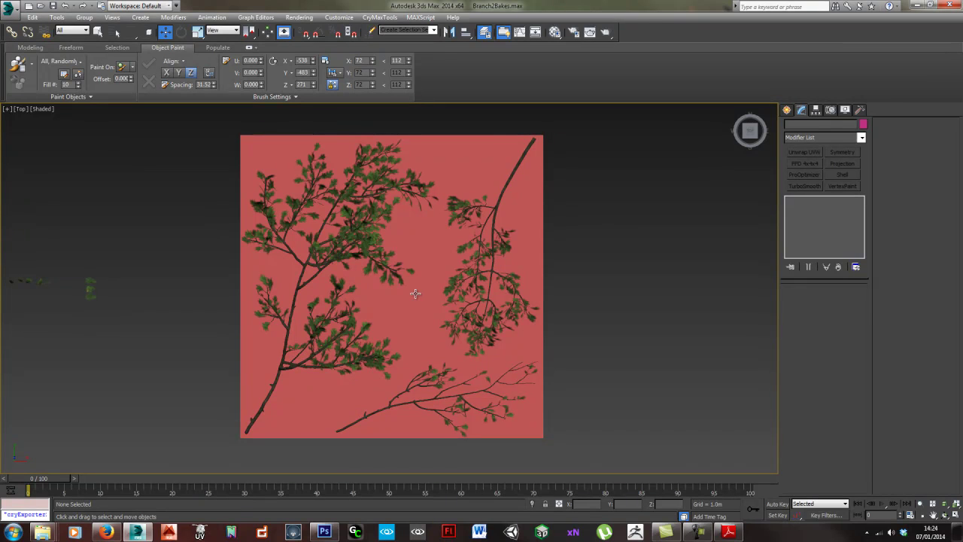